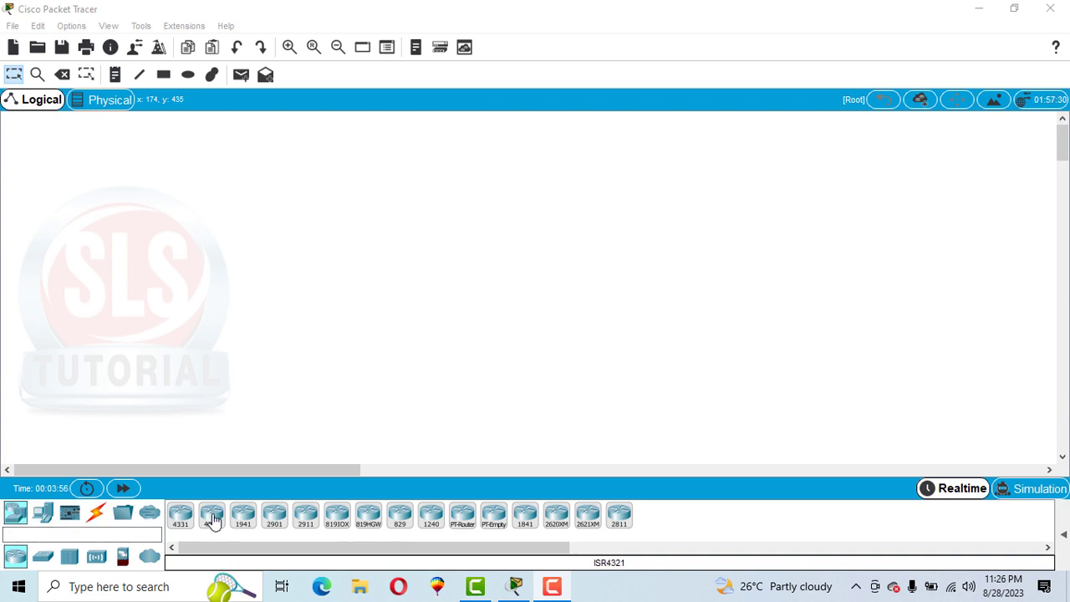
Step: Place three 4321 routers in a horizontal row across the empty workspace
drag(213, 520, 277, 214)
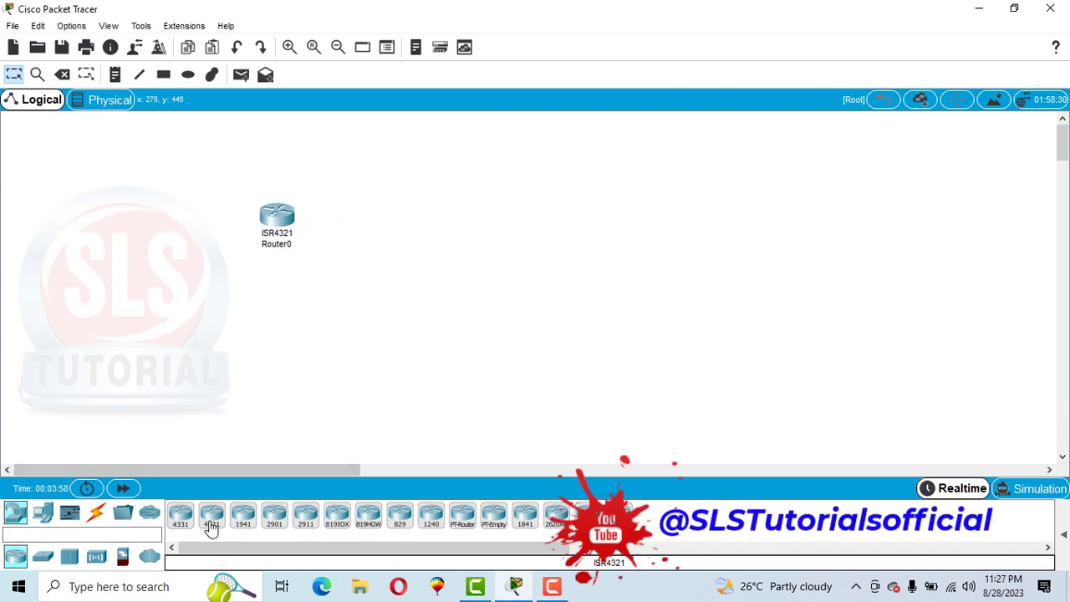
click(488, 216)
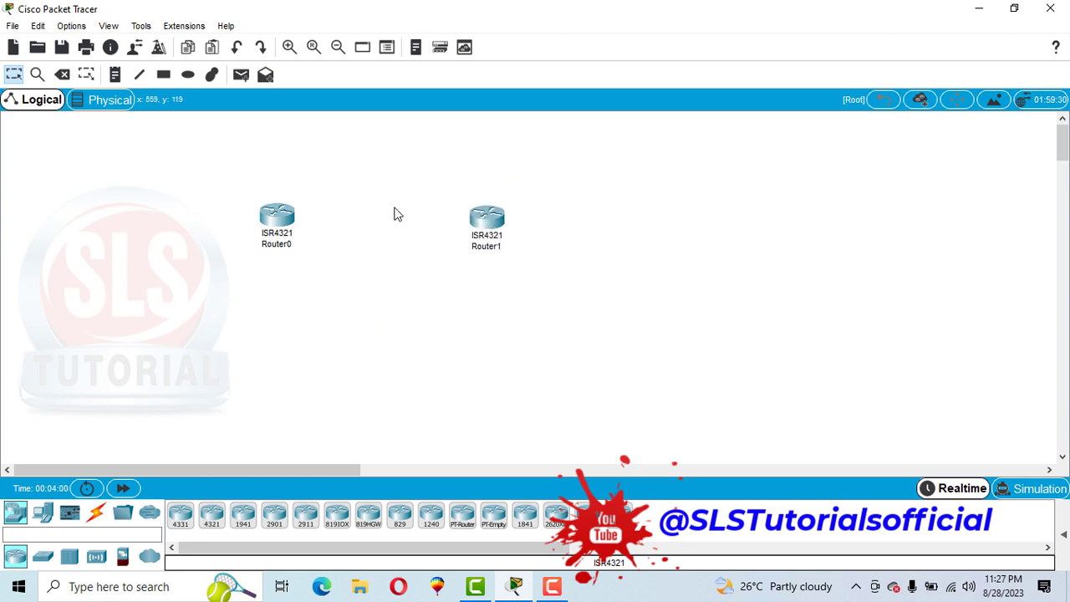
click(211, 519)
click(730, 222)
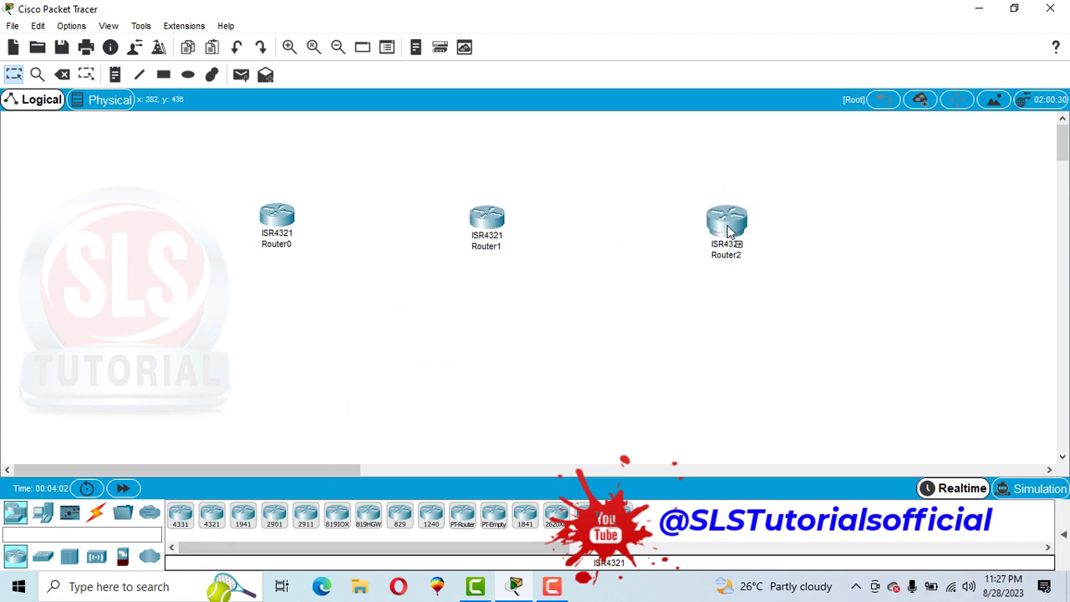
Step: Move the three routers up to the upper edge of the workspace, keeping them in a row
drag(277, 216, 277, 141)
drag(490, 222, 497, 149)
drag(716, 223, 705, 139)
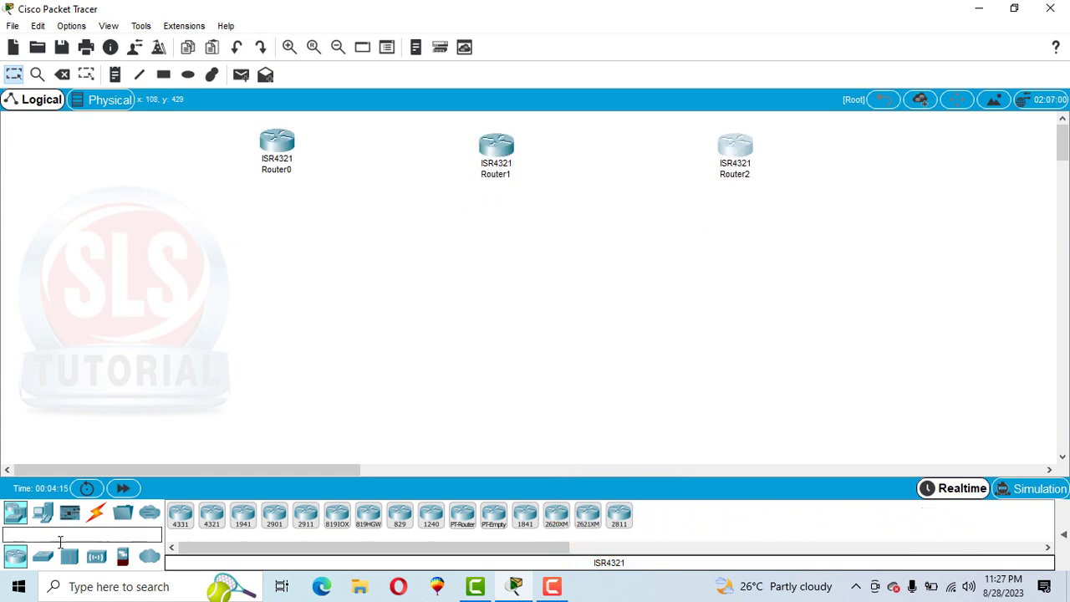
Step: Add three 2960 switches in a row, one below each router
click(37, 564)
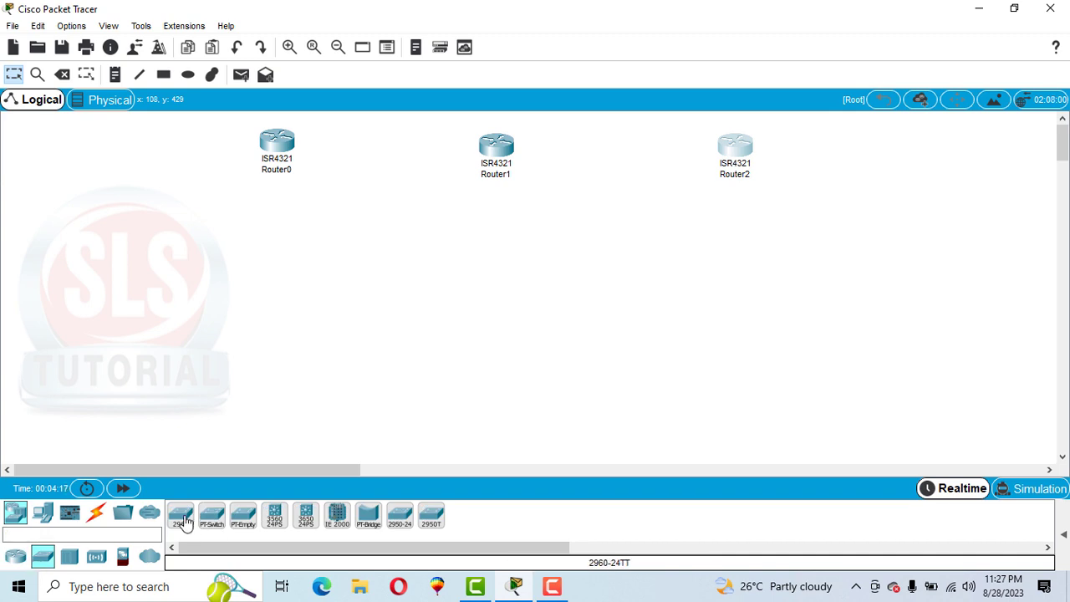
drag(186, 520, 282, 285)
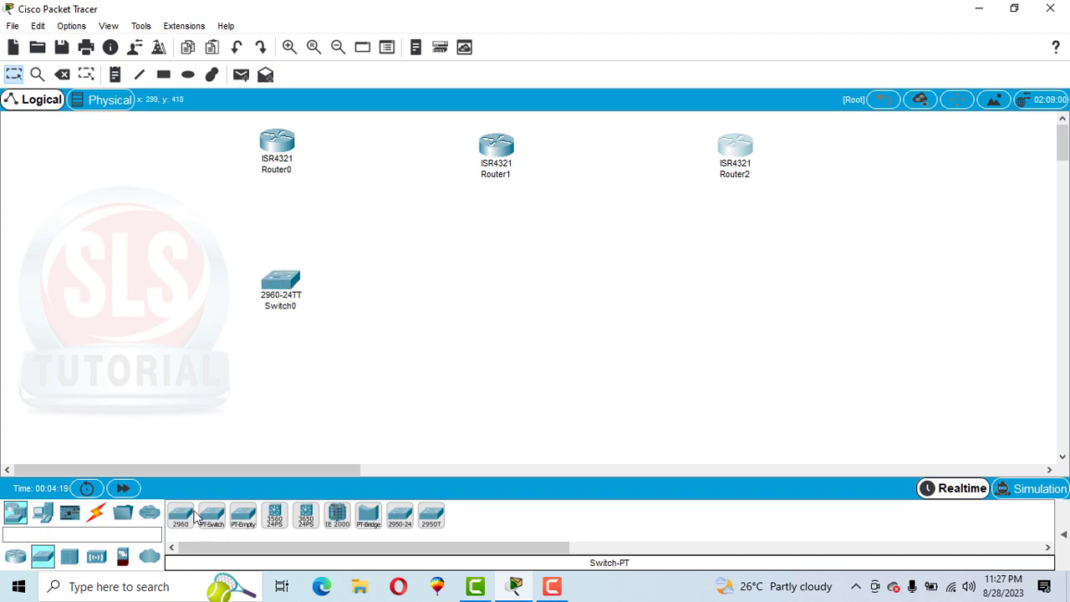
drag(490, 281, 485, 286)
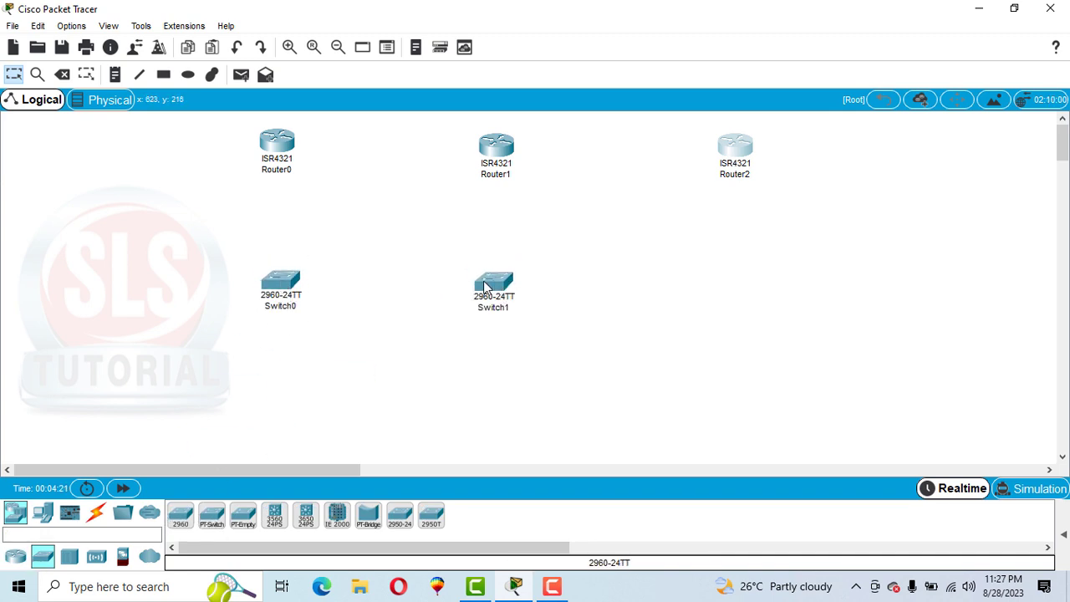
drag(172, 520, 726, 287)
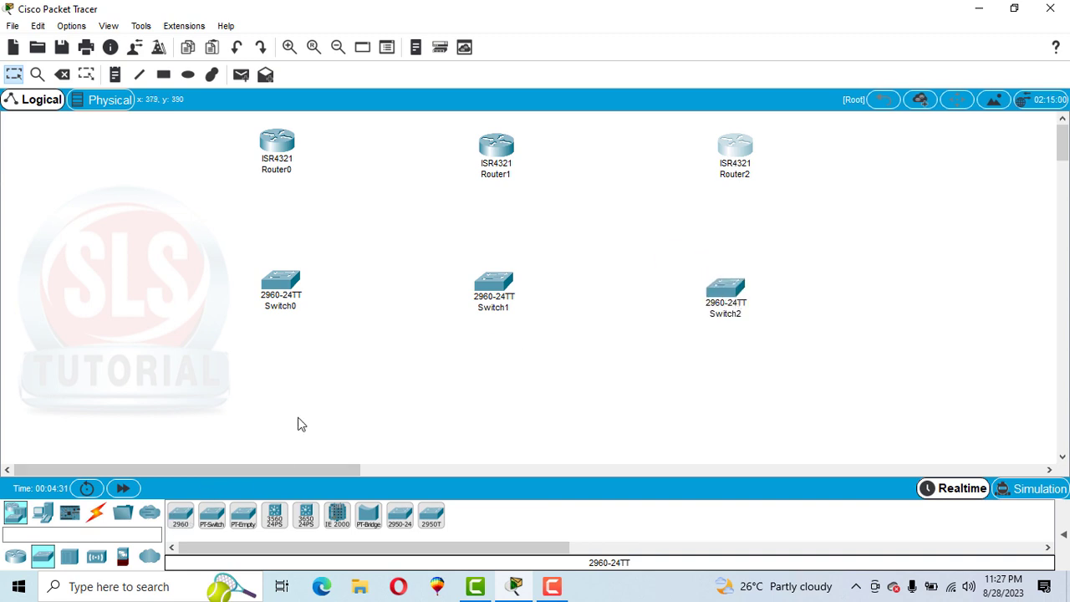
Step: Add six PCs in a row below the switches, two for each switch
click(43, 515)
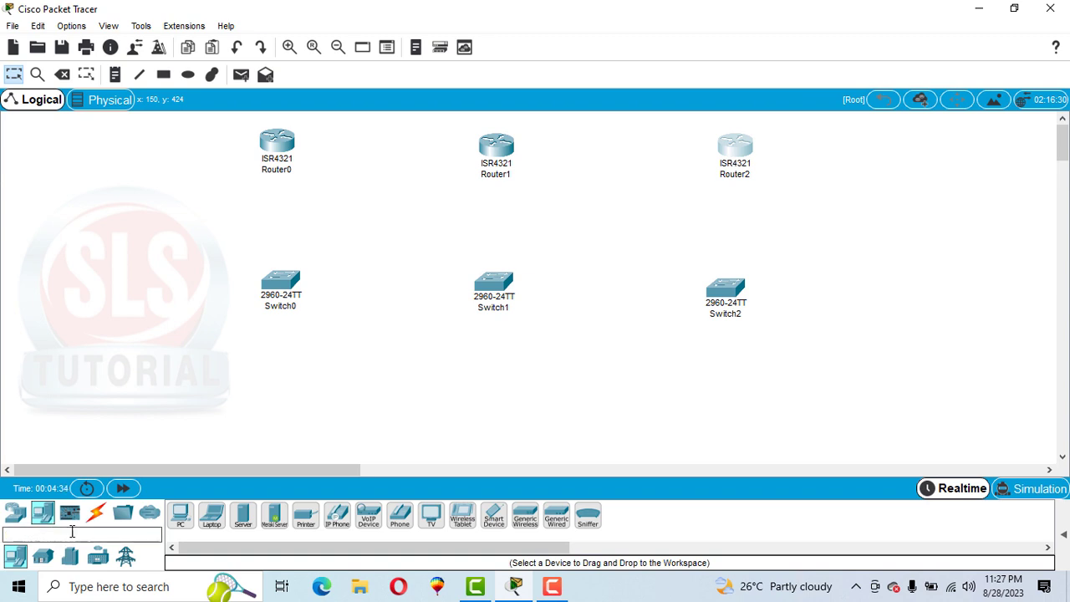
click(177, 406)
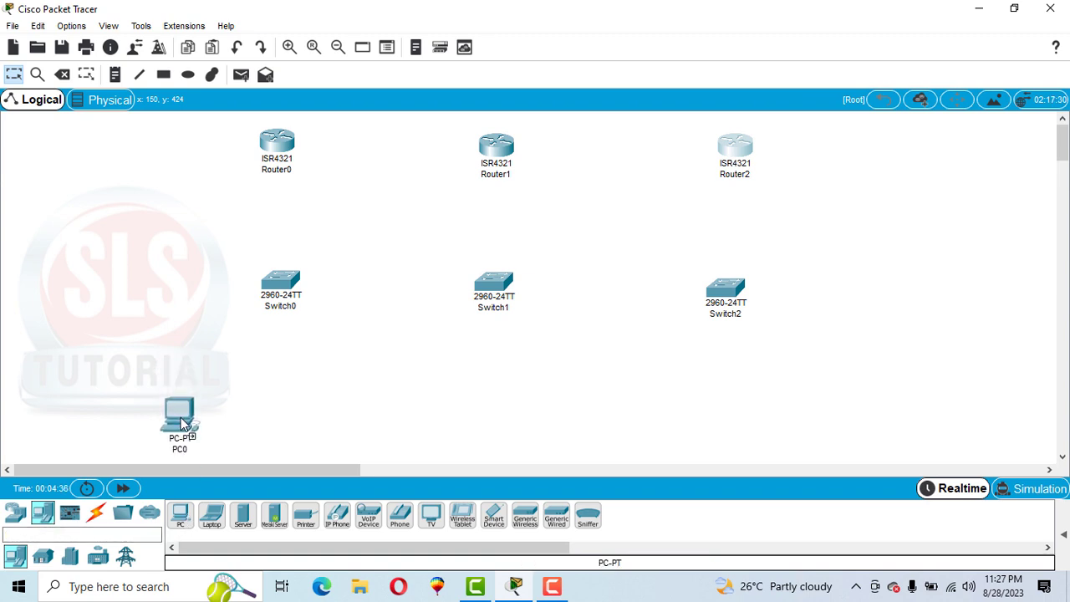
click(318, 416)
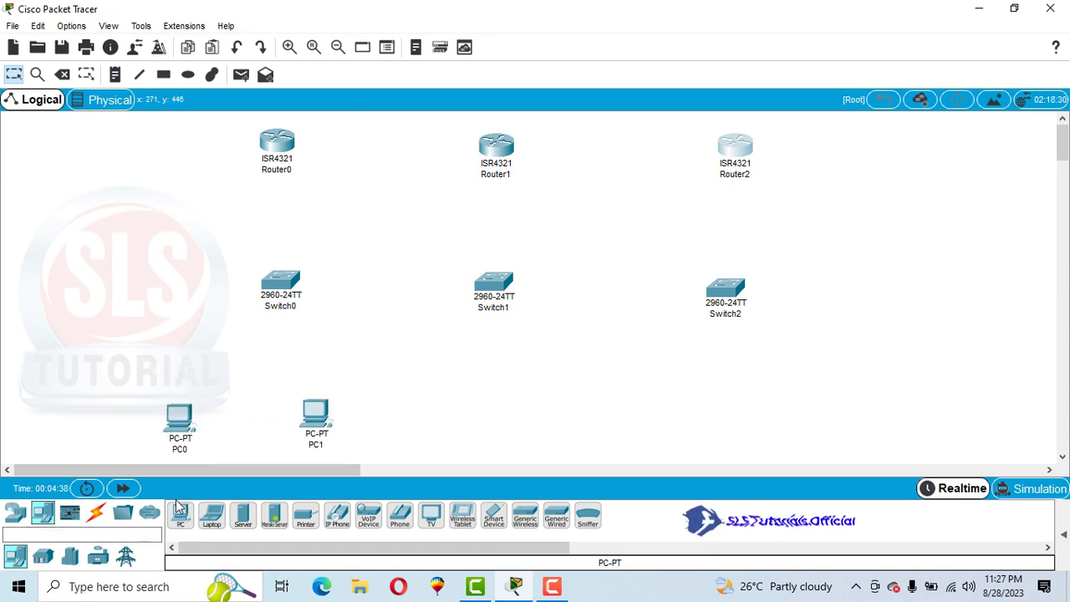
click(180, 516)
click(430, 410)
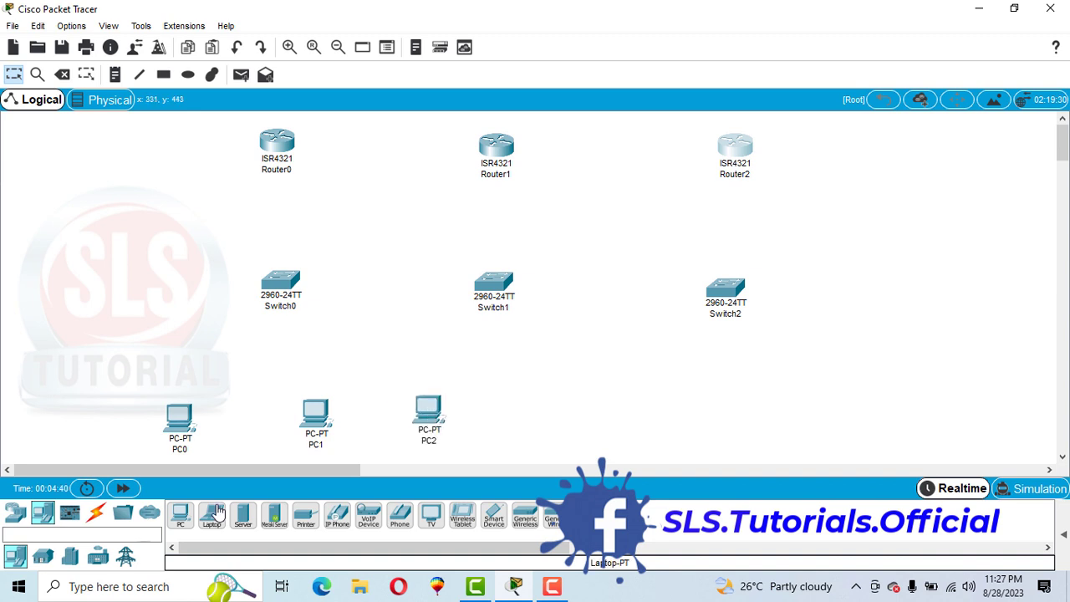
click(555, 411)
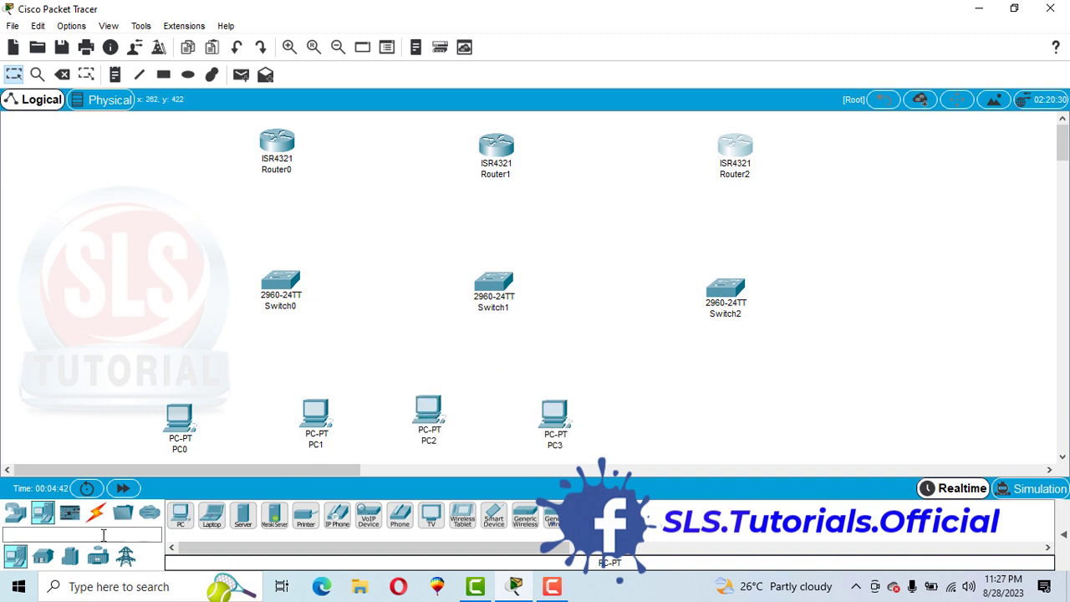
click(186, 519)
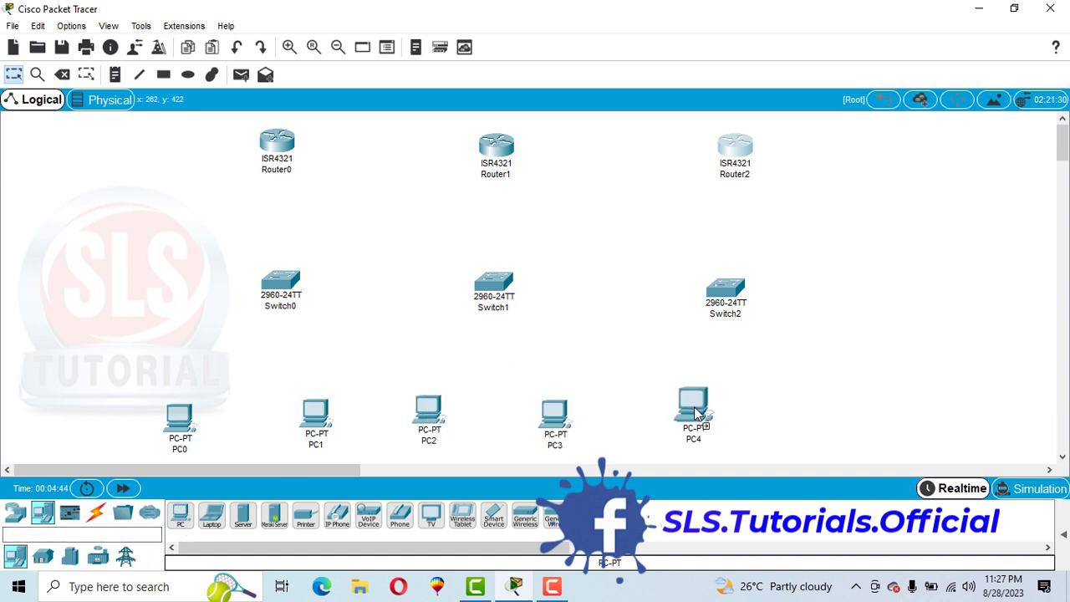
click(179, 519)
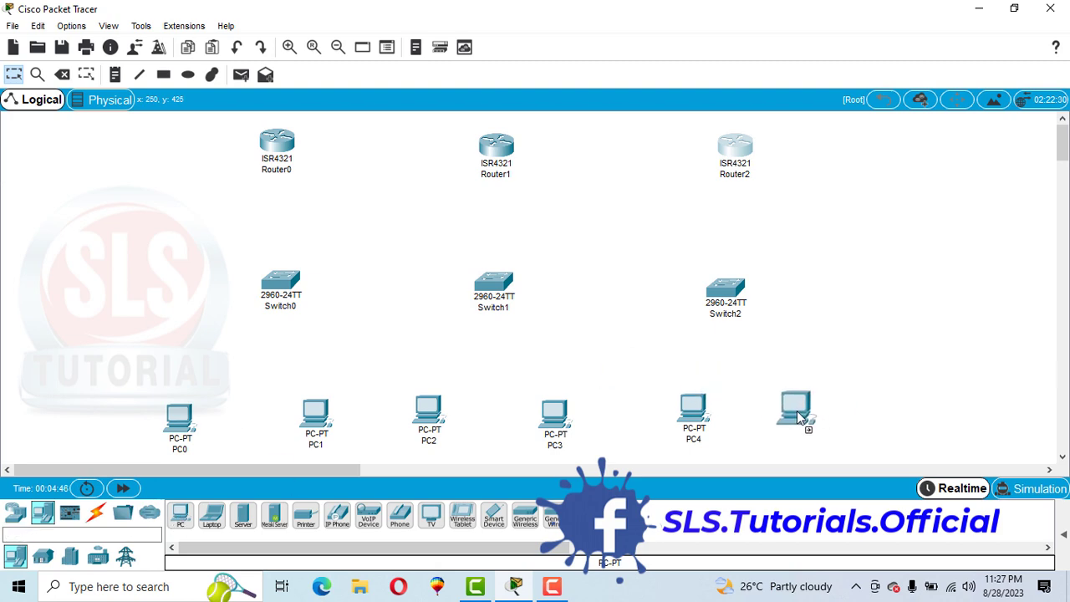
click(797, 410)
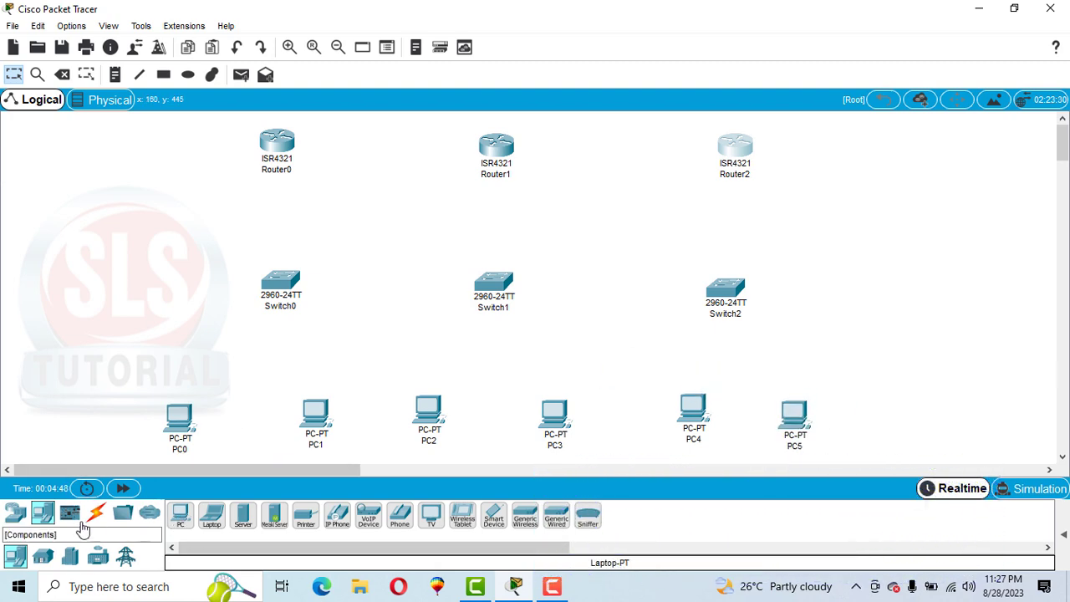
Step: Connect PC0 and PC1 to Switch0 with the automatically chosen connection type
click(96, 513)
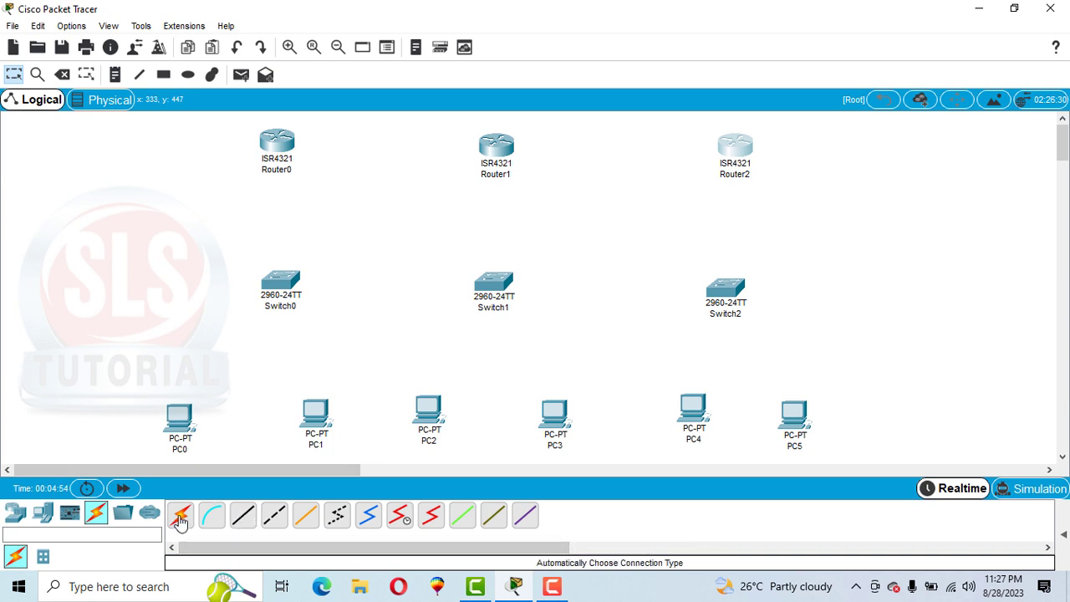
click(182, 517)
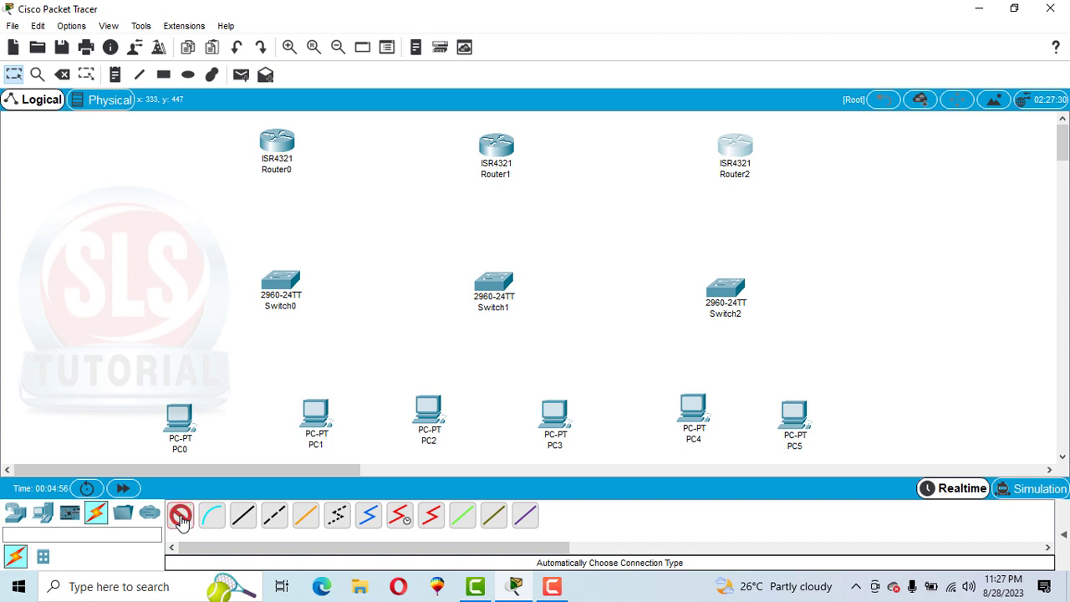
click(179, 418)
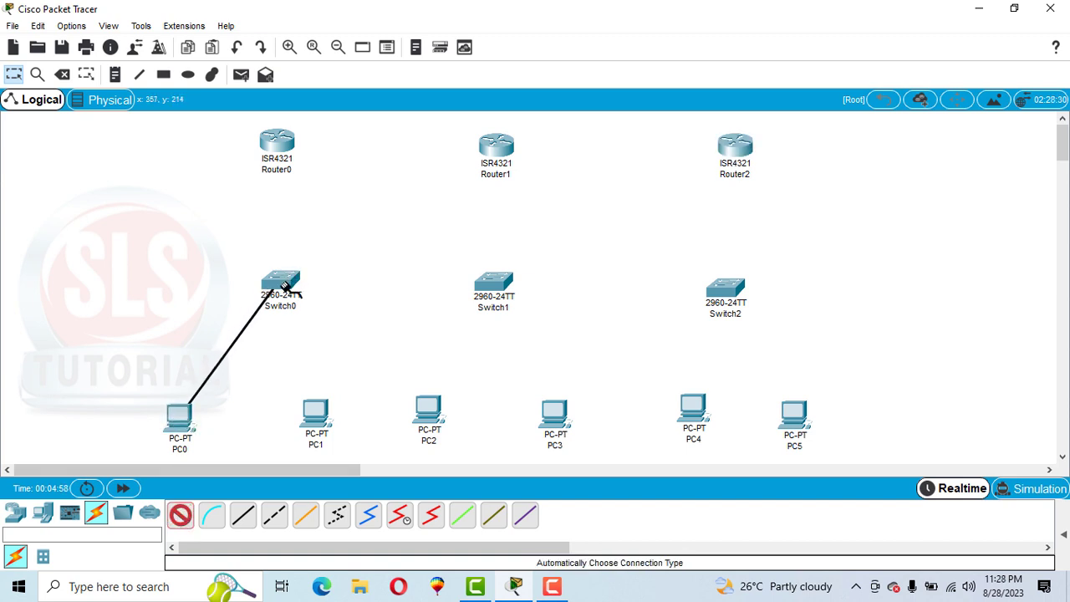
click(288, 276)
click(180, 517)
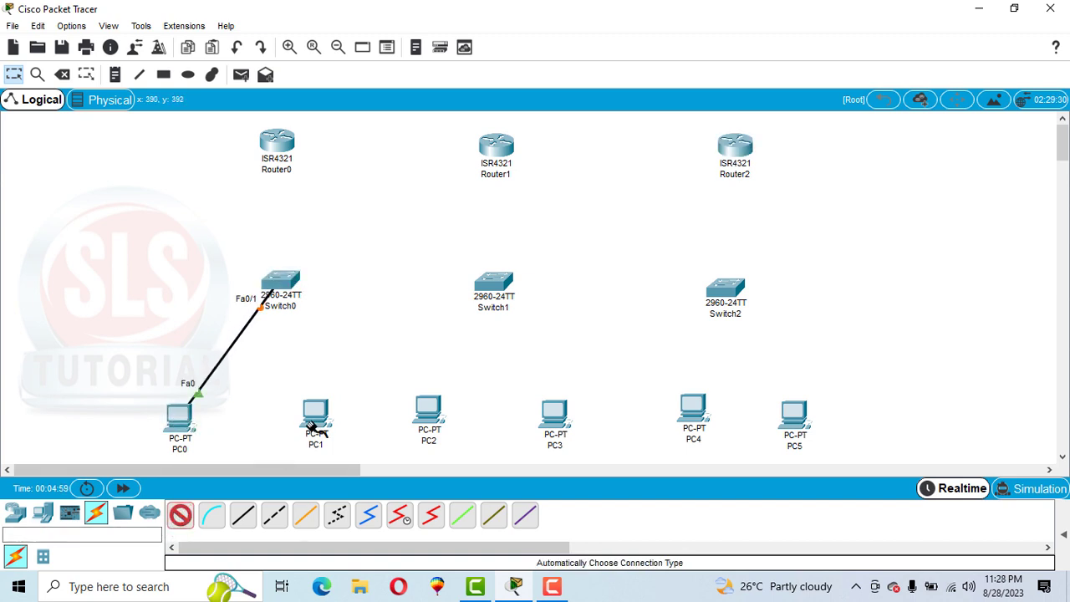
click(316, 425)
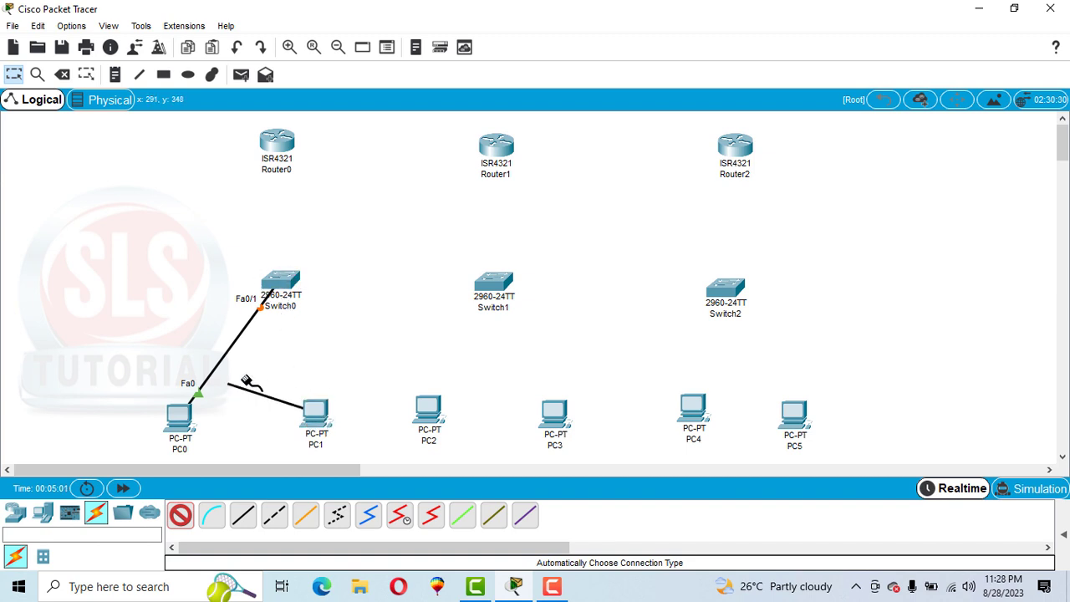
click(291, 279)
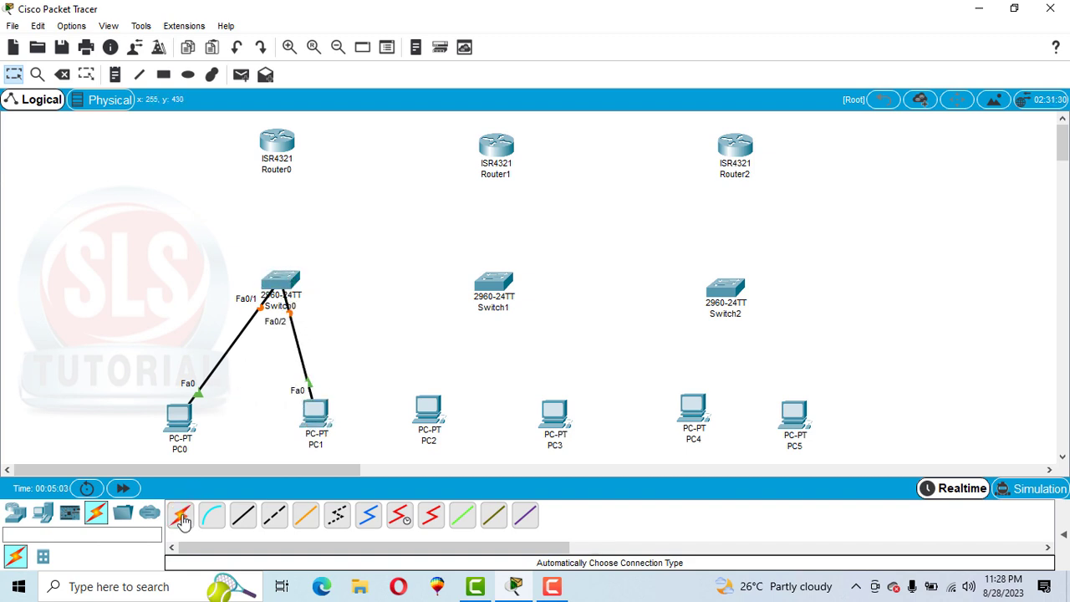
Step: Connect PC2 and PC3 to Switch1 with the automatically chosen connection type
click(180, 517)
click(428, 408)
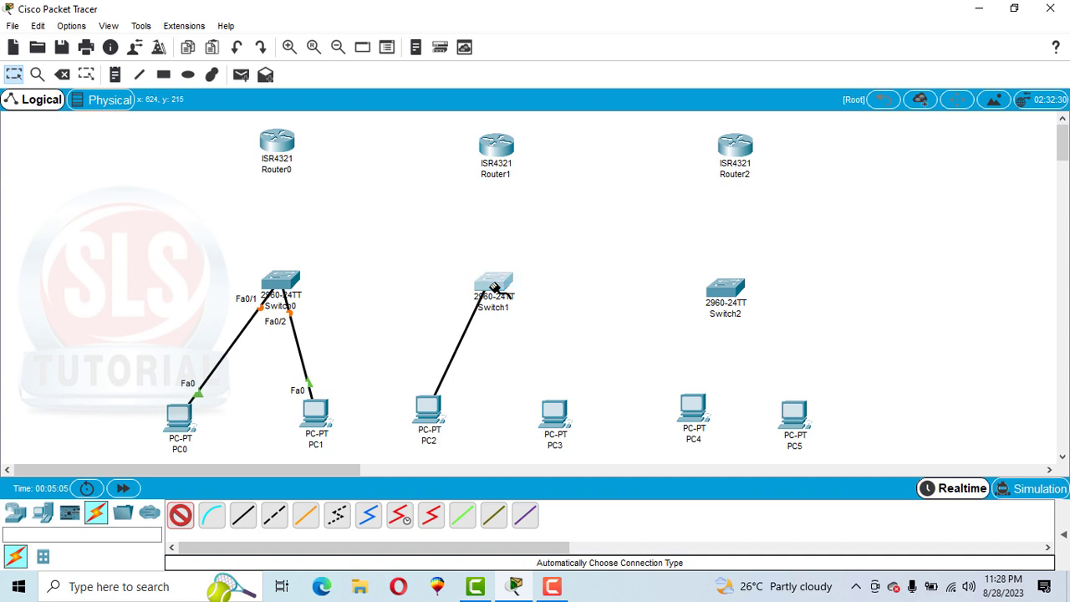
click(494, 287)
click(180, 516)
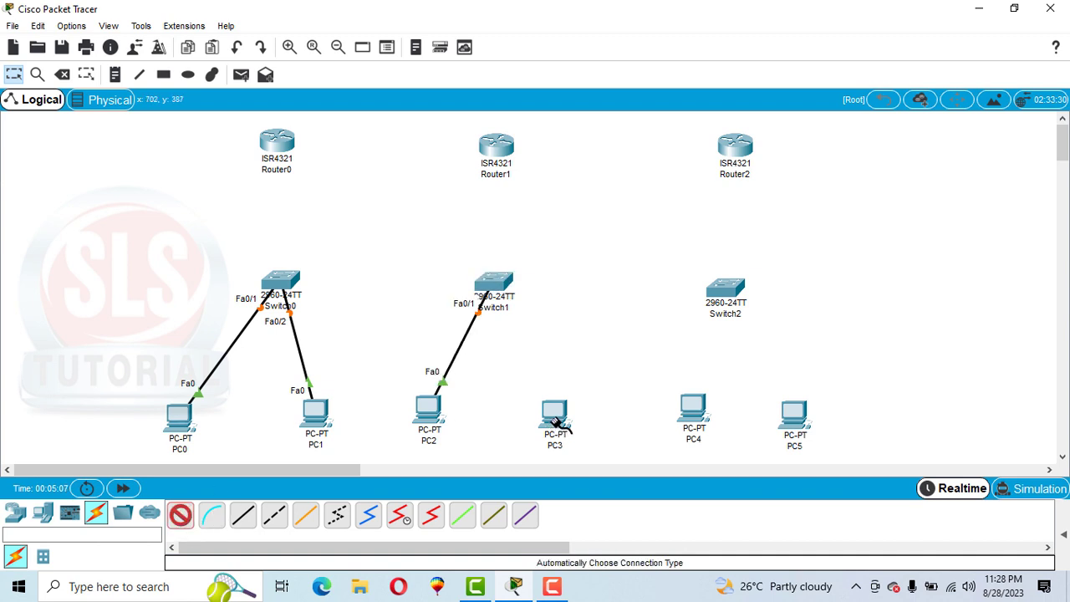
click(556, 418)
click(494, 287)
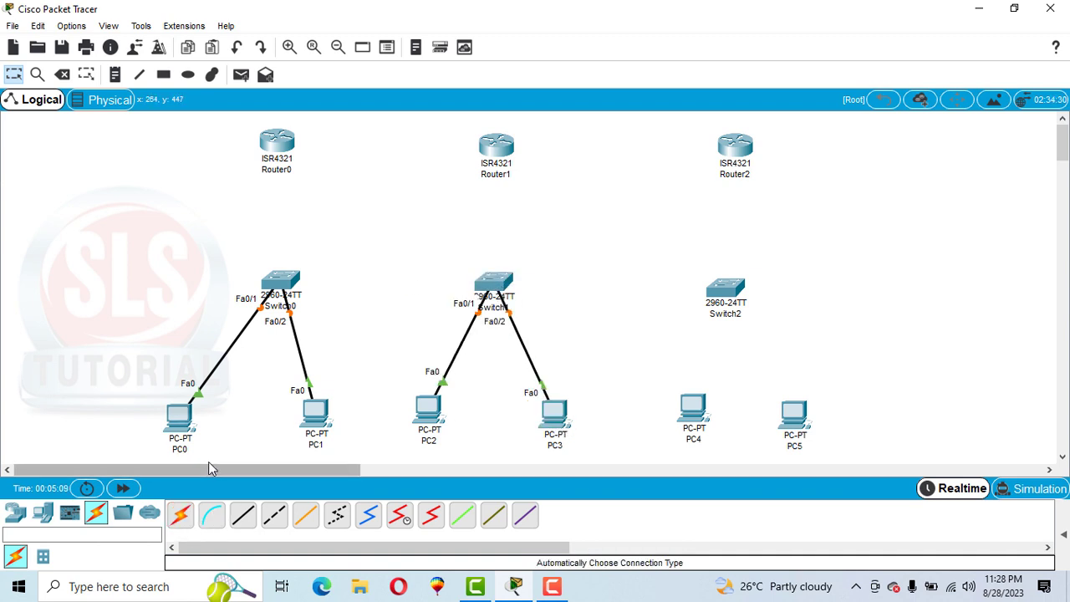
Step: Connect PC4 and PC5 to Switch2 with the automatically chosen connection type
click(181, 517)
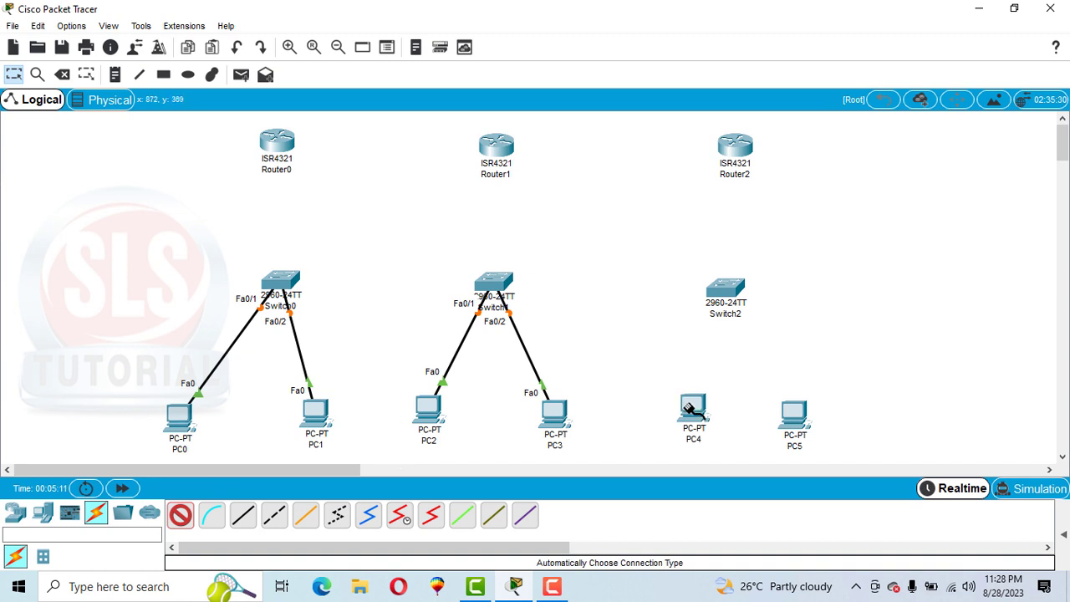
click(692, 408)
click(725, 290)
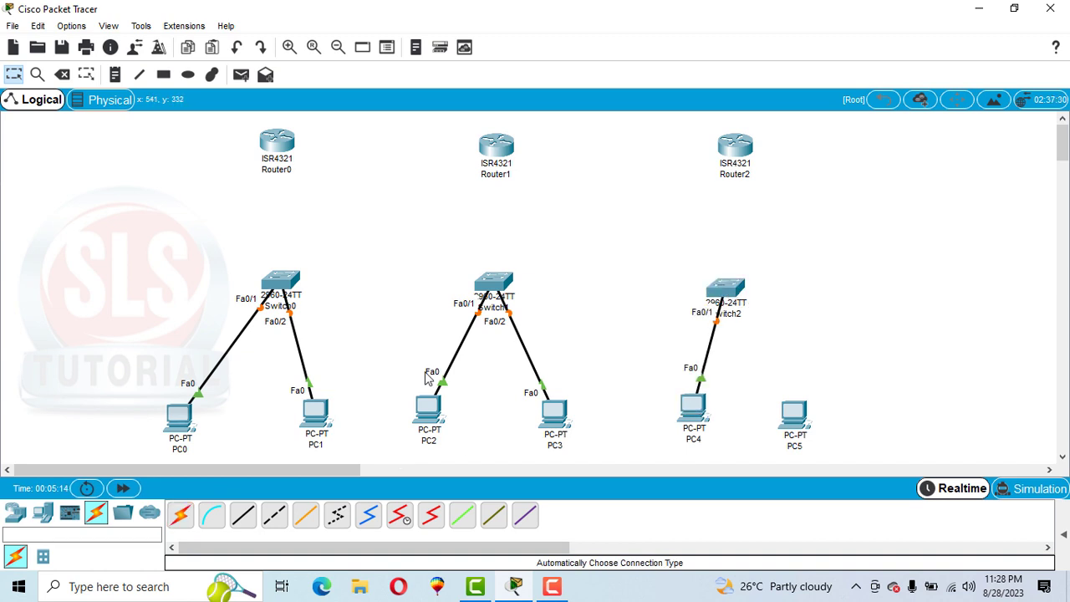
click(181, 517)
click(790, 408)
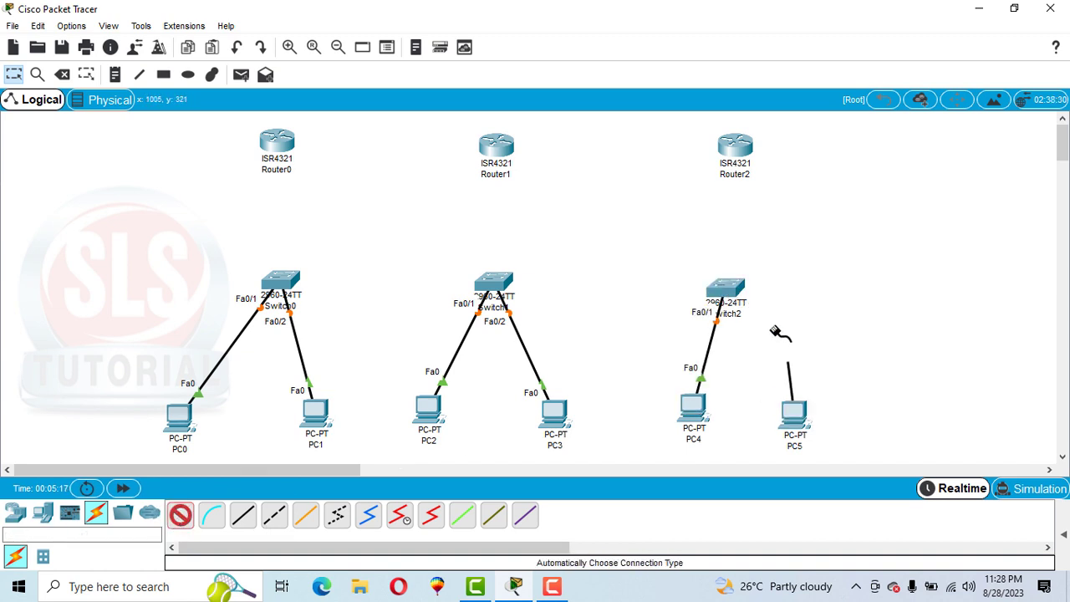
click(733, 292)
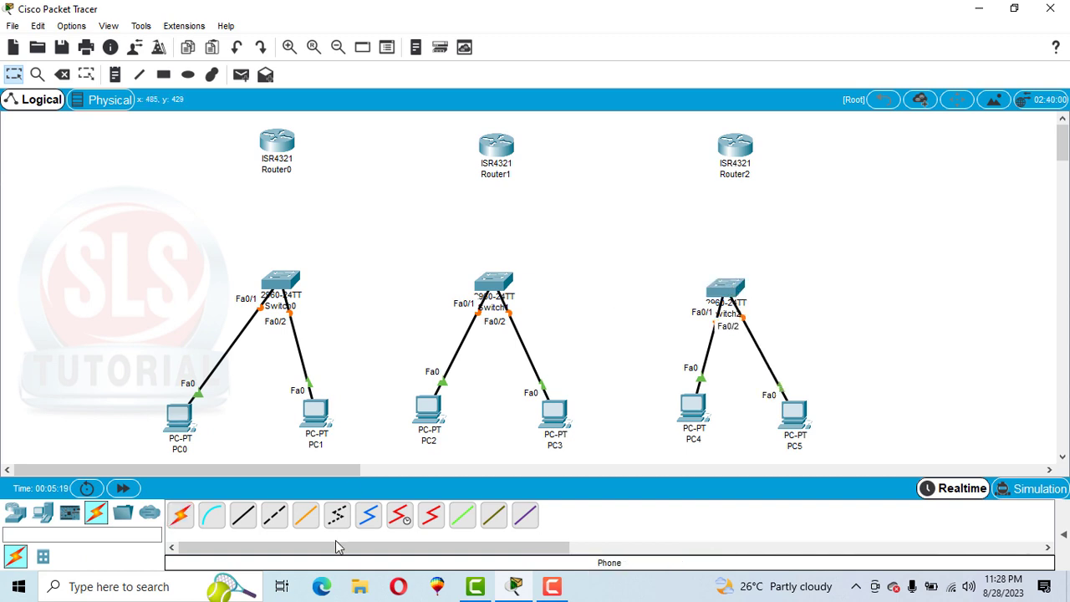
Step: Connect Switch0 to Router0, Switch1 to Router1 and Switch2 to Router2 with the automatically chosen connection type
click(184, 518)
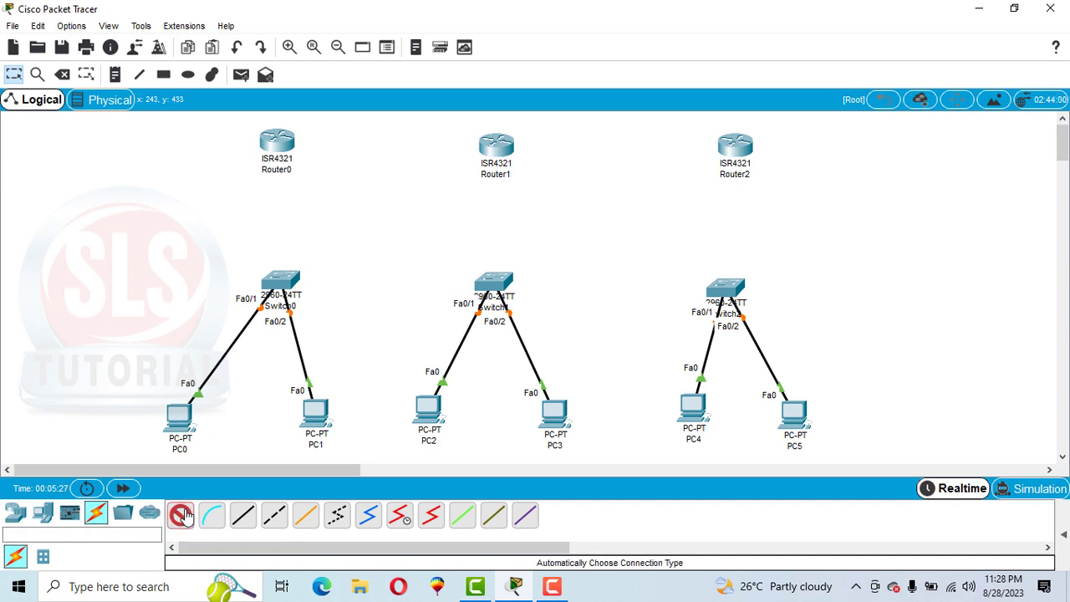
click(283, 284)
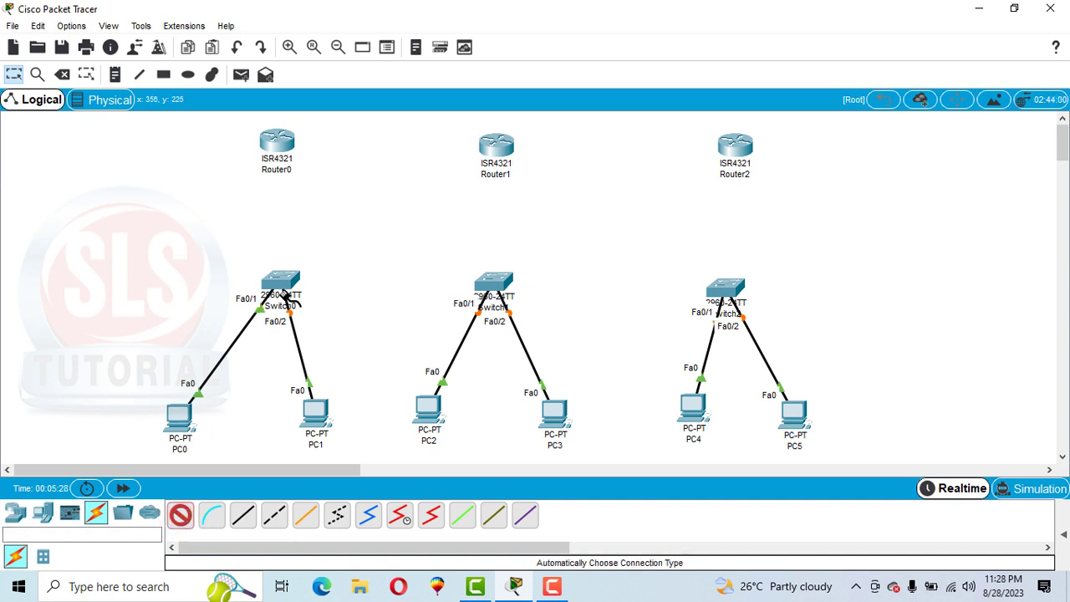
click(275, 134)
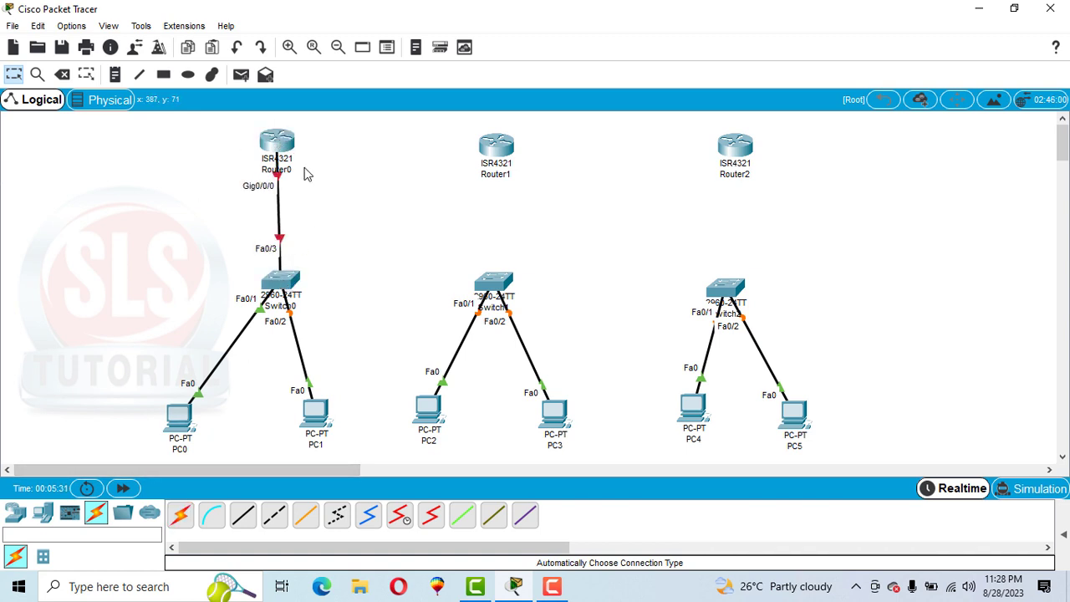
click(180, 515)
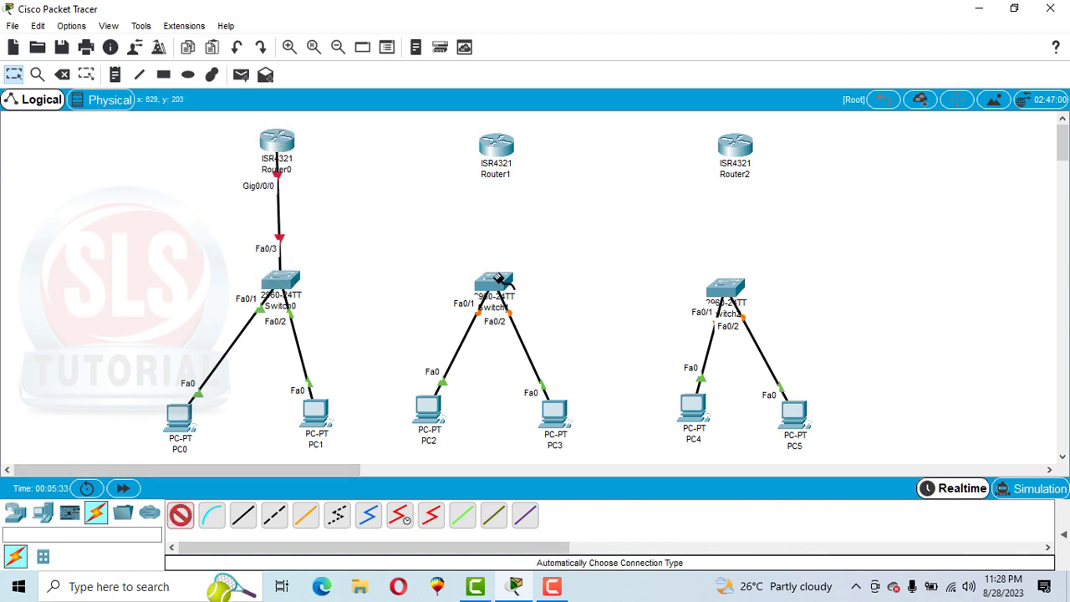
click(495, 276)
click(496, 144)
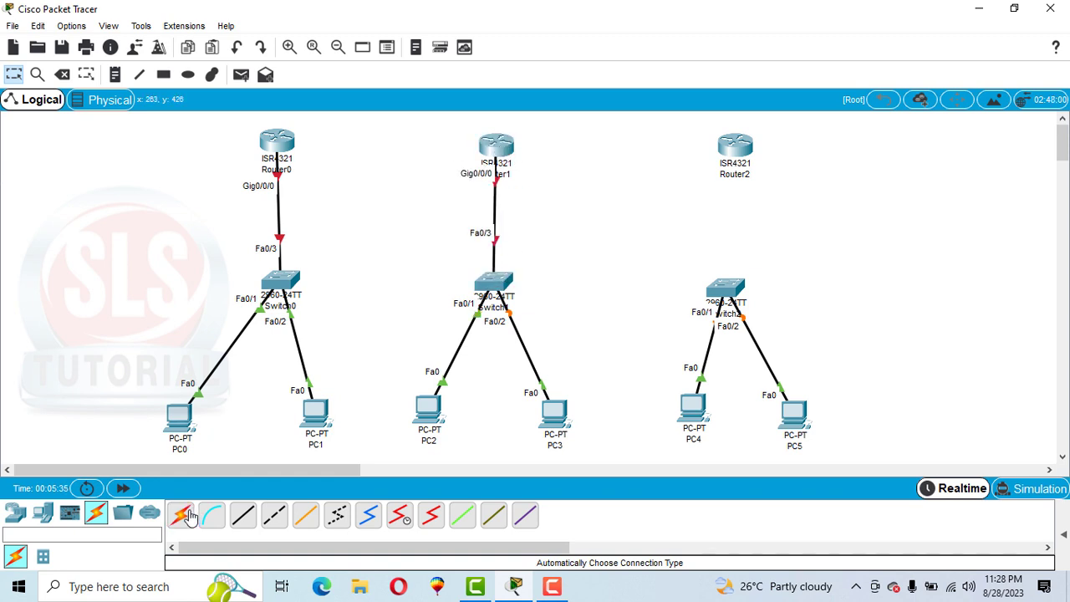
click(182, 516)
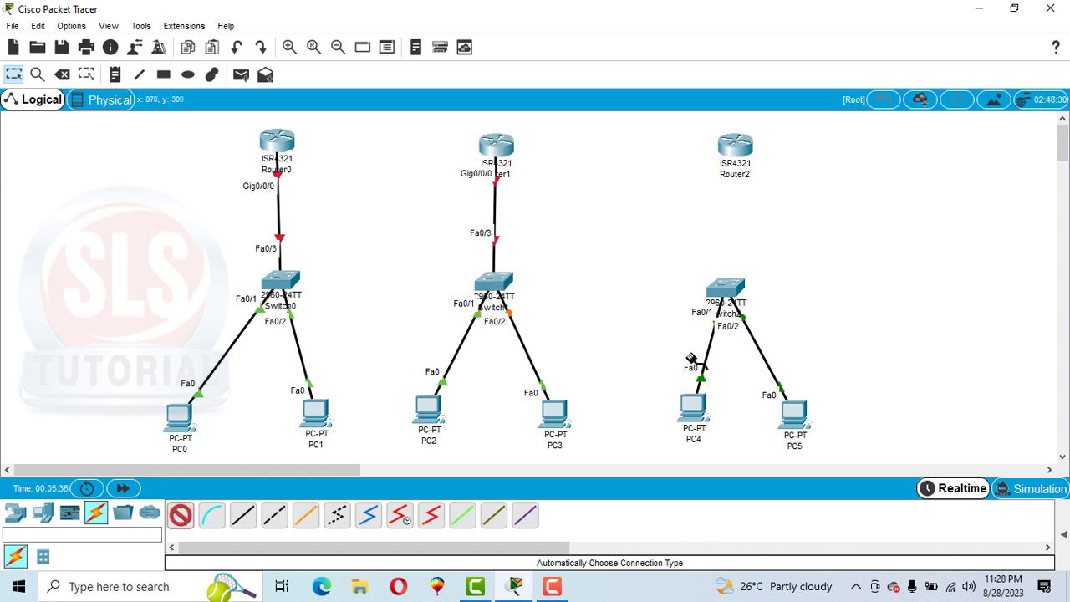
click(732, 285)
click(740, 144)
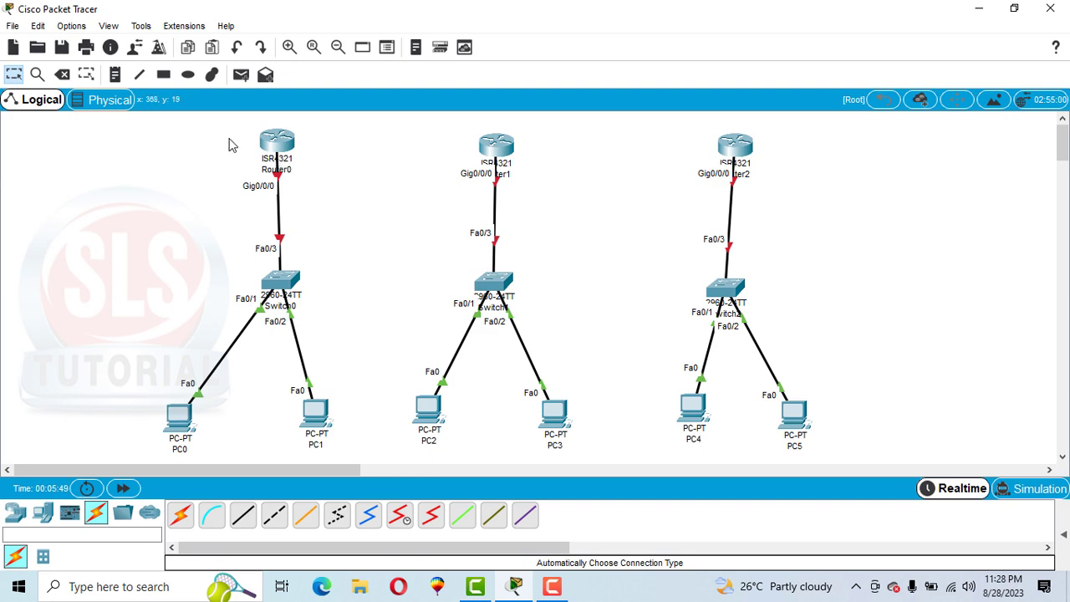
Step: Check the available modules and interfaces of Router0
click(278, 144)
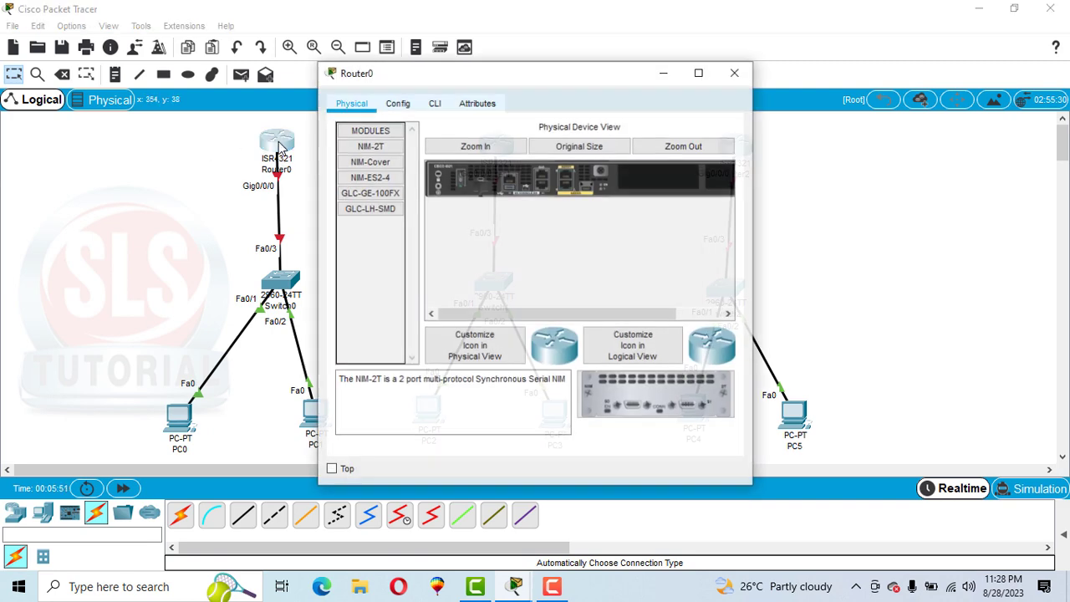
click(393, 104)
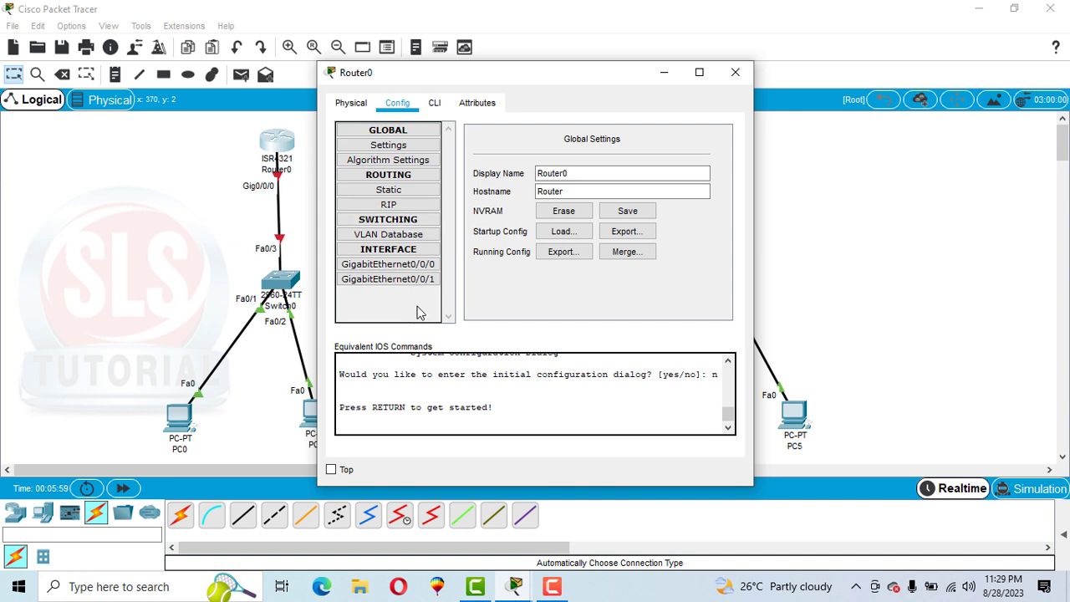
click(364, 102)
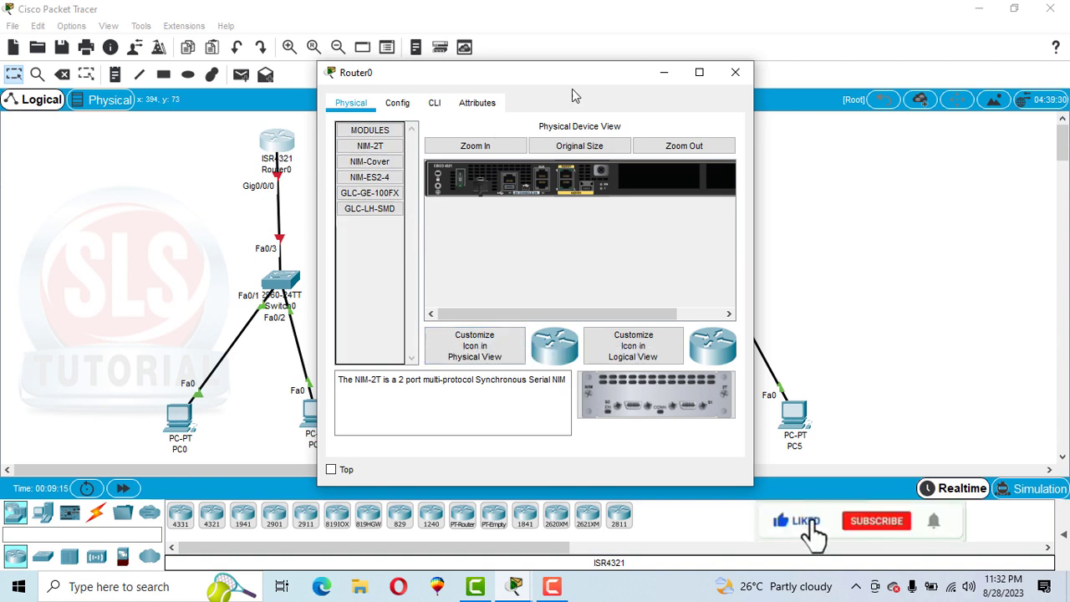
click(736, 72)
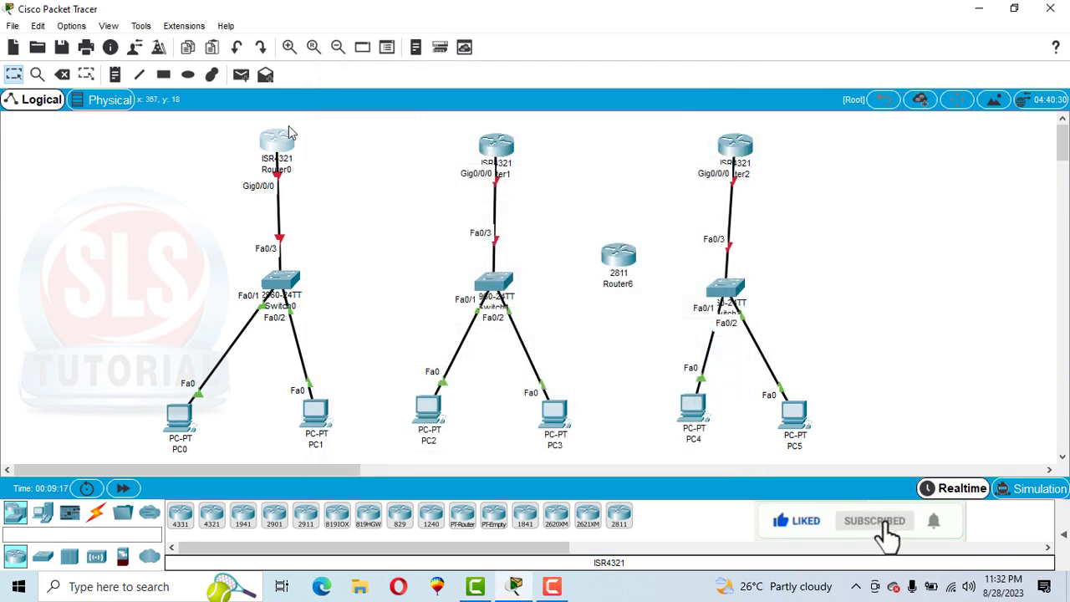
Step: Delete the three 4321 routers and the stray 2811 router from the workspace
key(Delete)
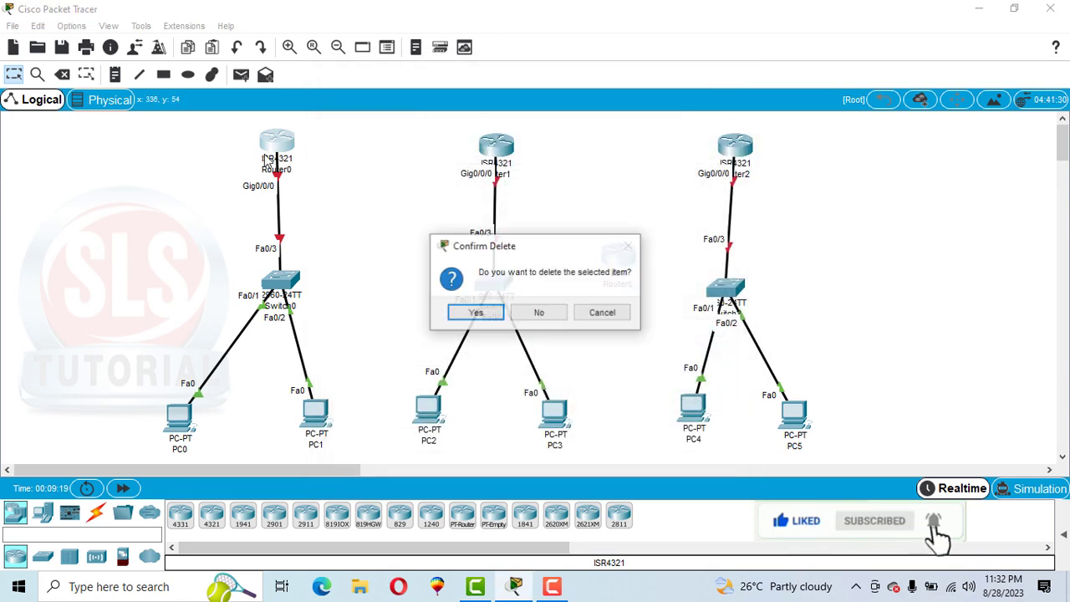
click(464, 314)
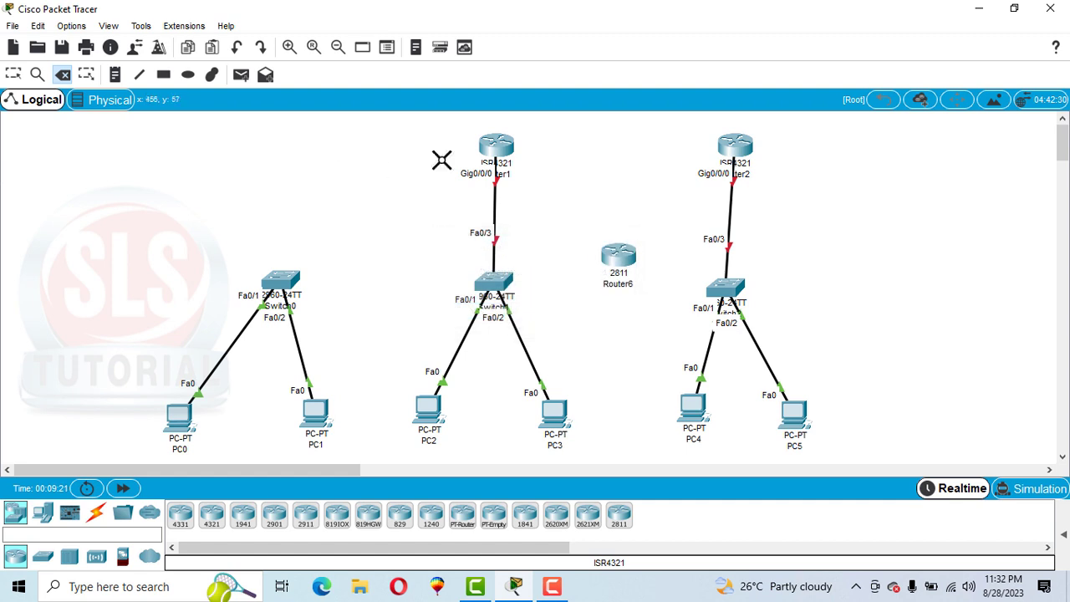
click(497, 149)
click(732, 146)
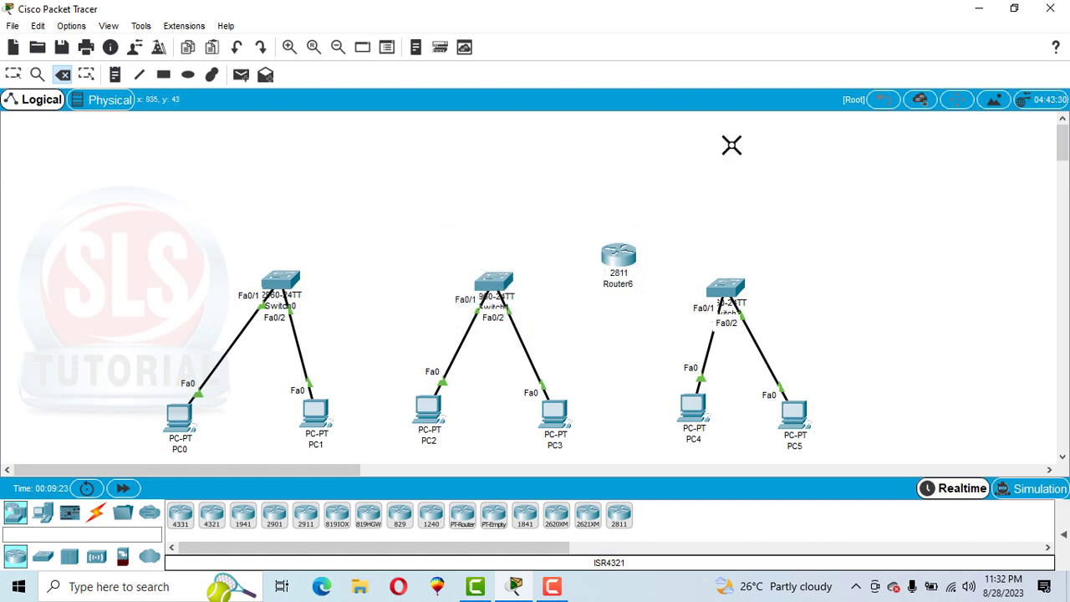
click(618, 257)
key(Escape)
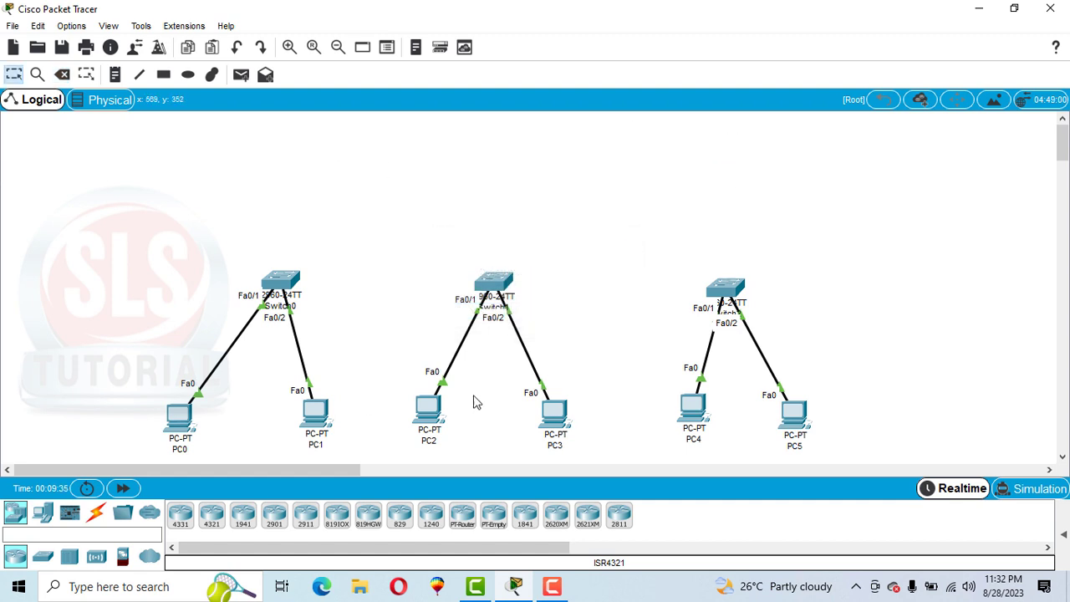
Step: Place a 2811 router above Switch0 and check which WIC modules it offers
click(620, 520)
click(282, 130)
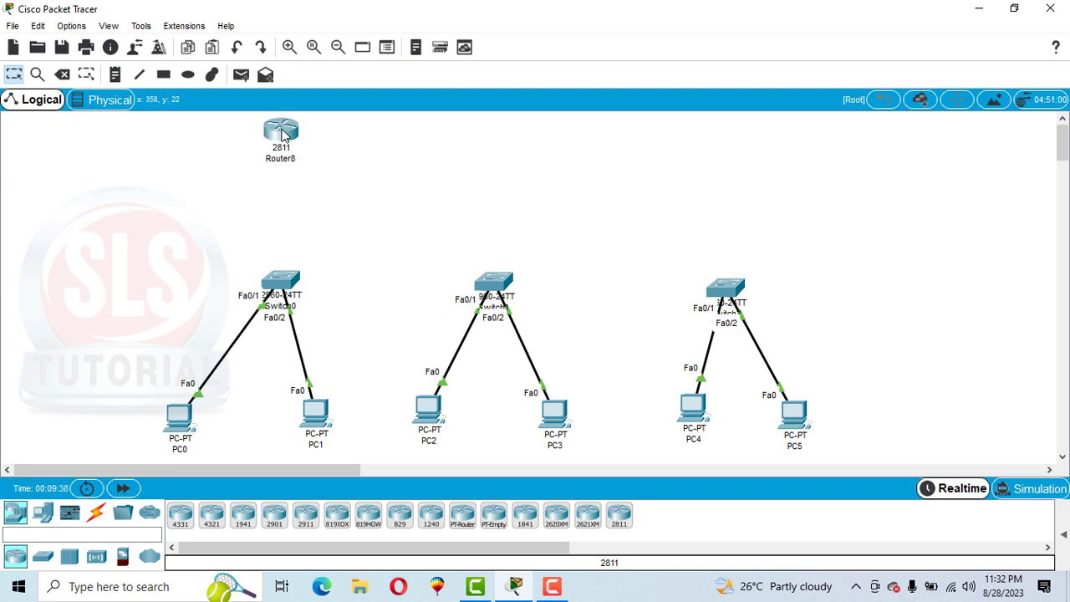
click(280, 133)
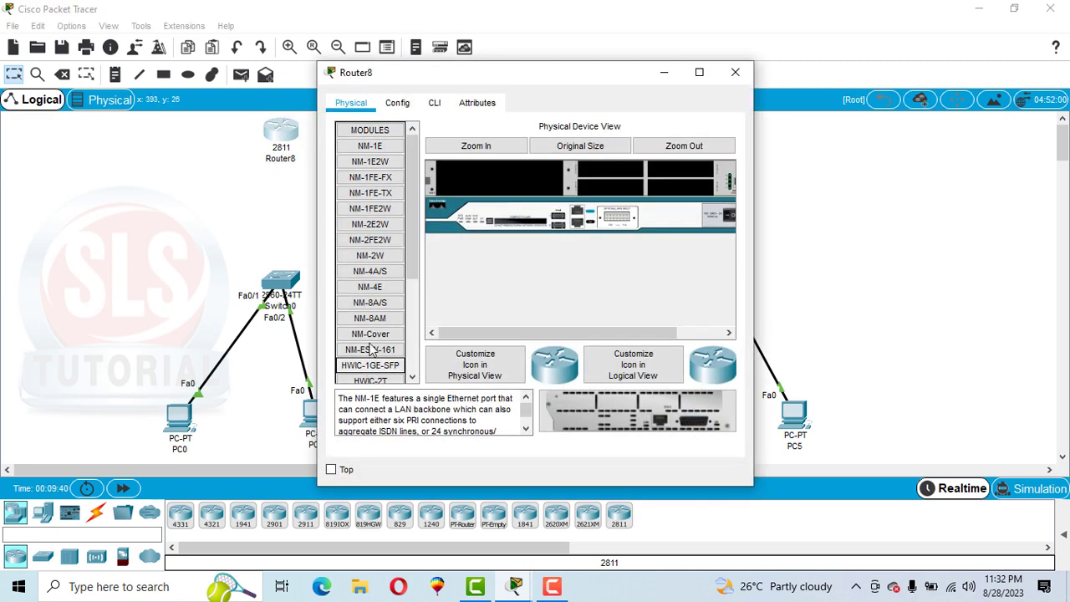
drag(409, 270, 410, 356)
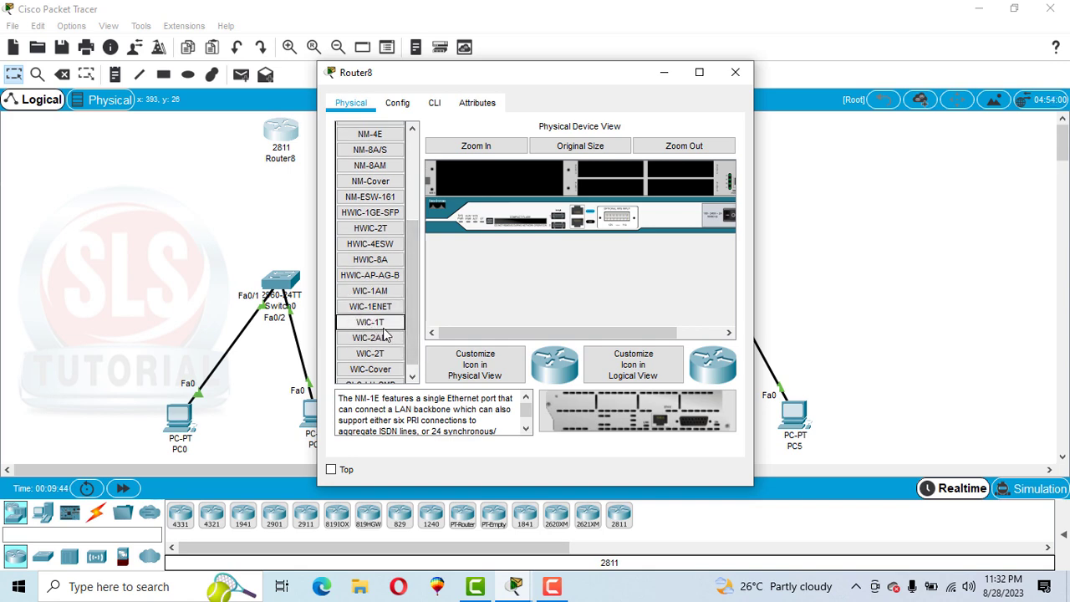
click(734, 73)
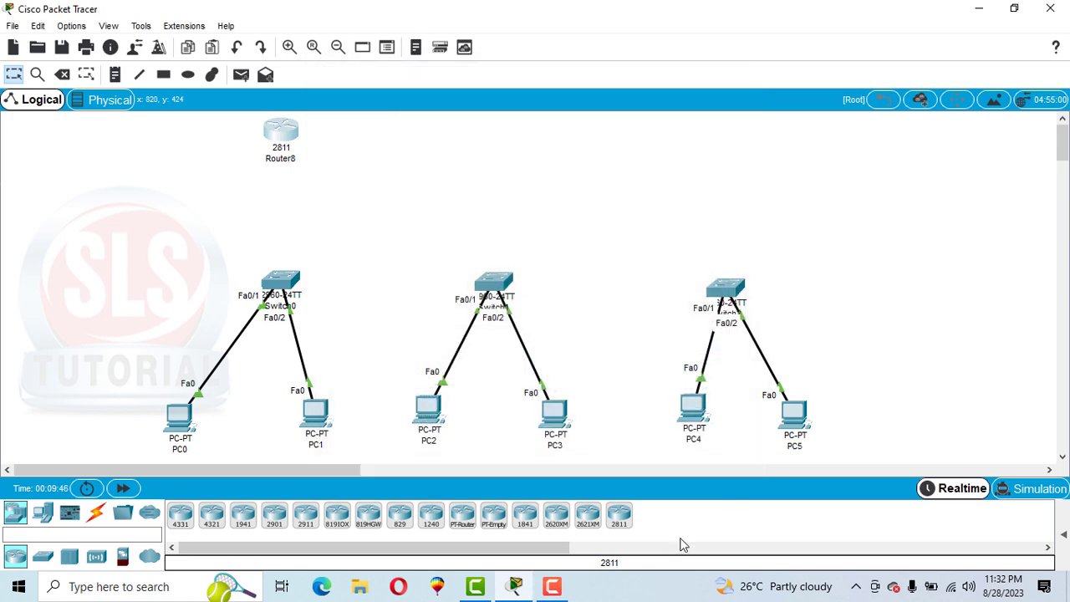
Step: Add two more 2811 routers, one above Switch1 and one above Switch2
click(619, 516)
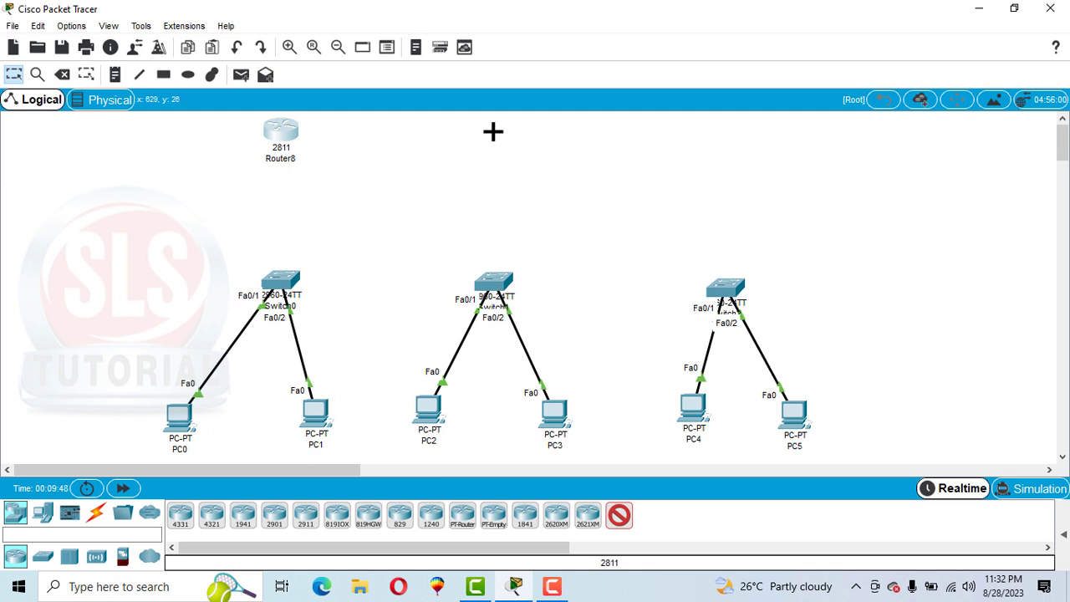
click(494, 132)
click(619, 516)
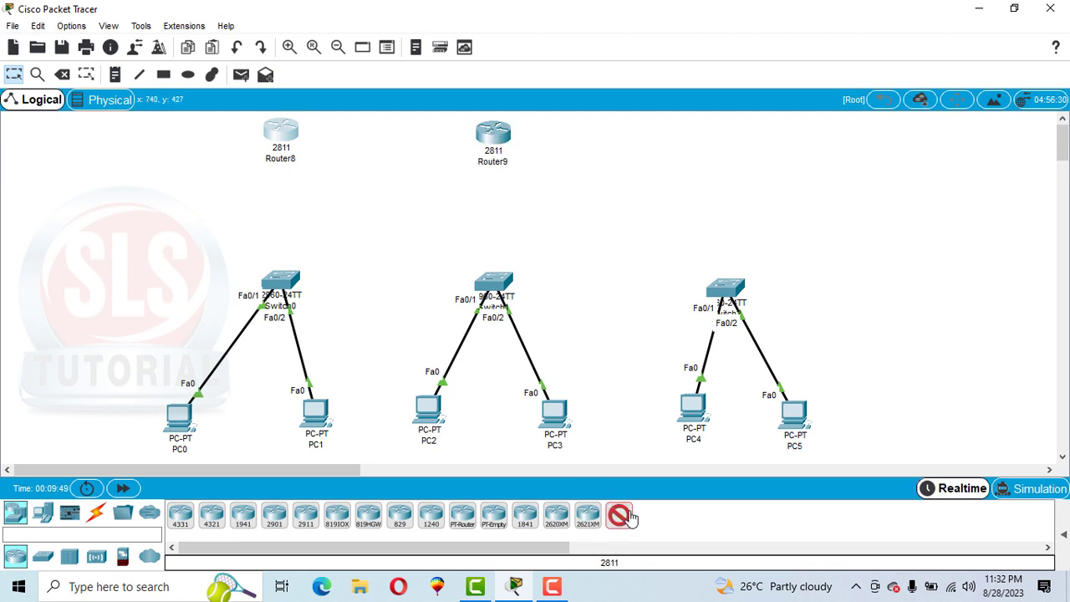
click(737, 131)
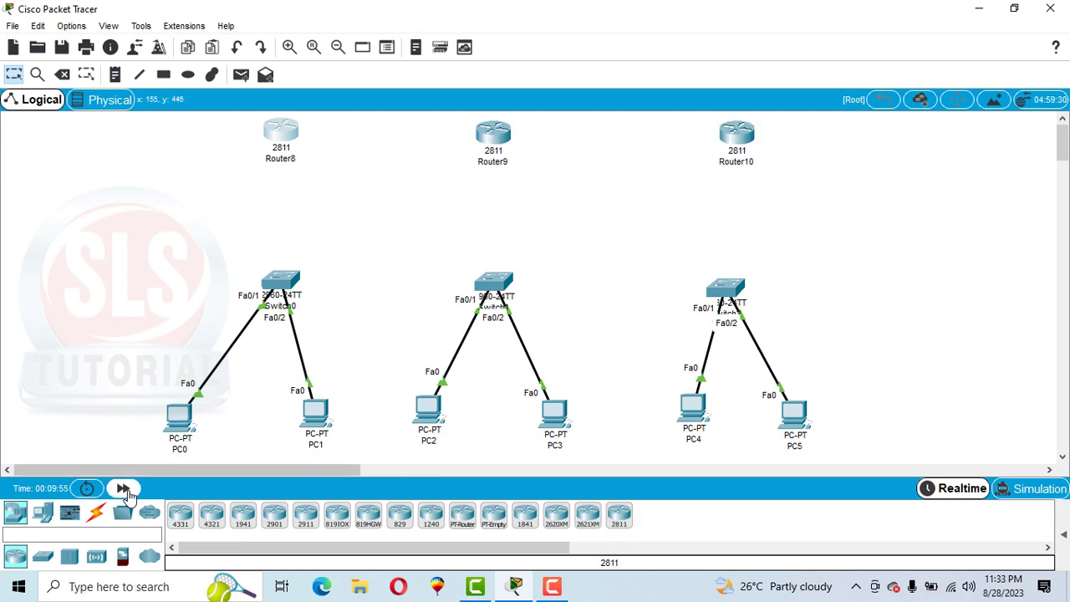
Step: Connect each of the three switches to the 2811 router above it with the automatically chosen connection type
click(96, 513)
click(180, 516)
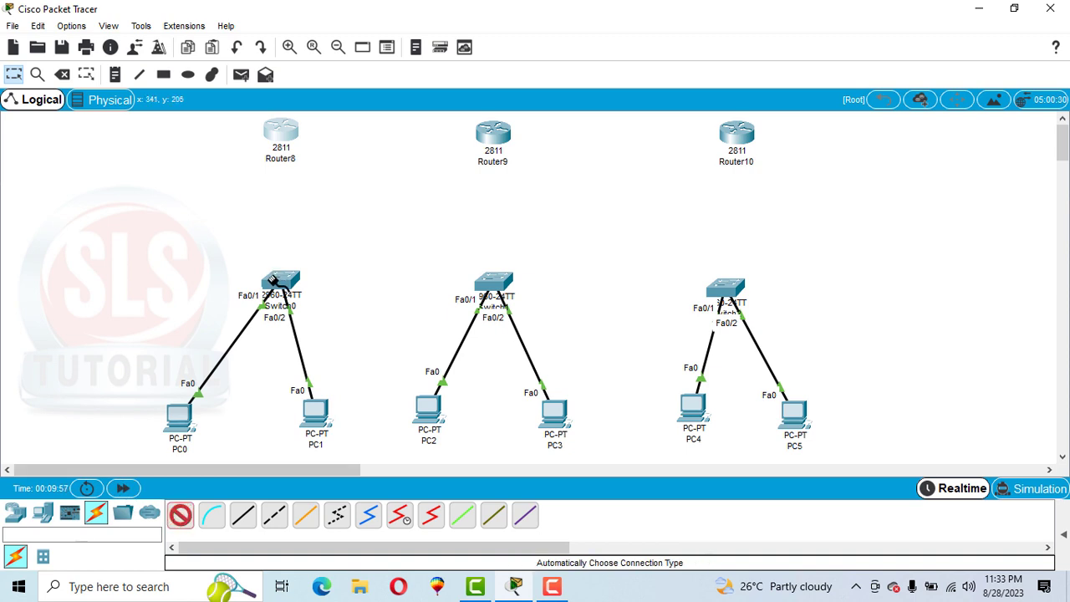
click(280, 282)
click(287, 132)
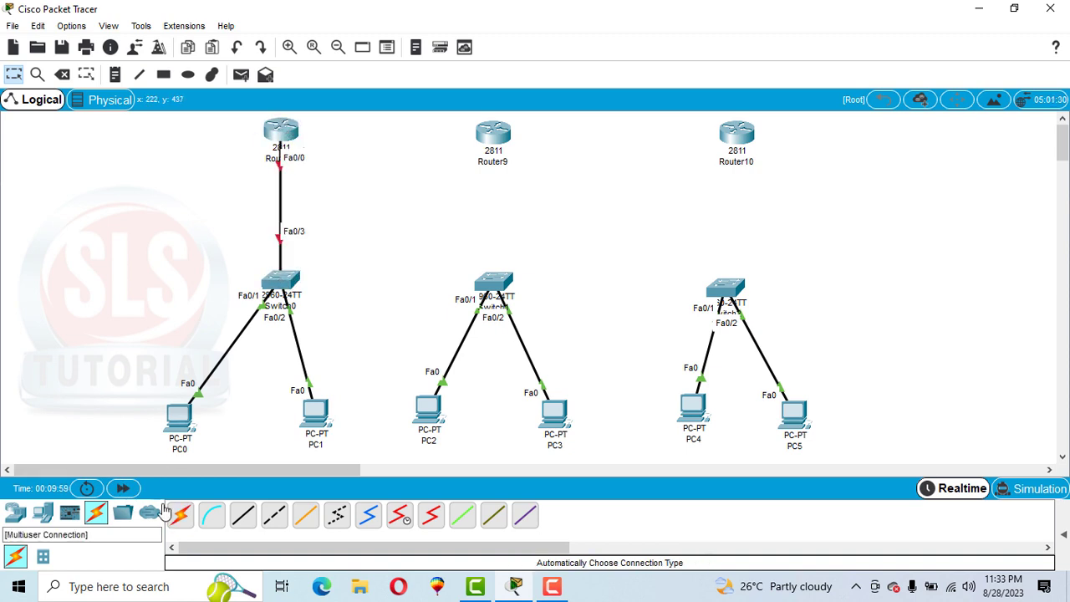
click(180, 516)
click(499, 284)
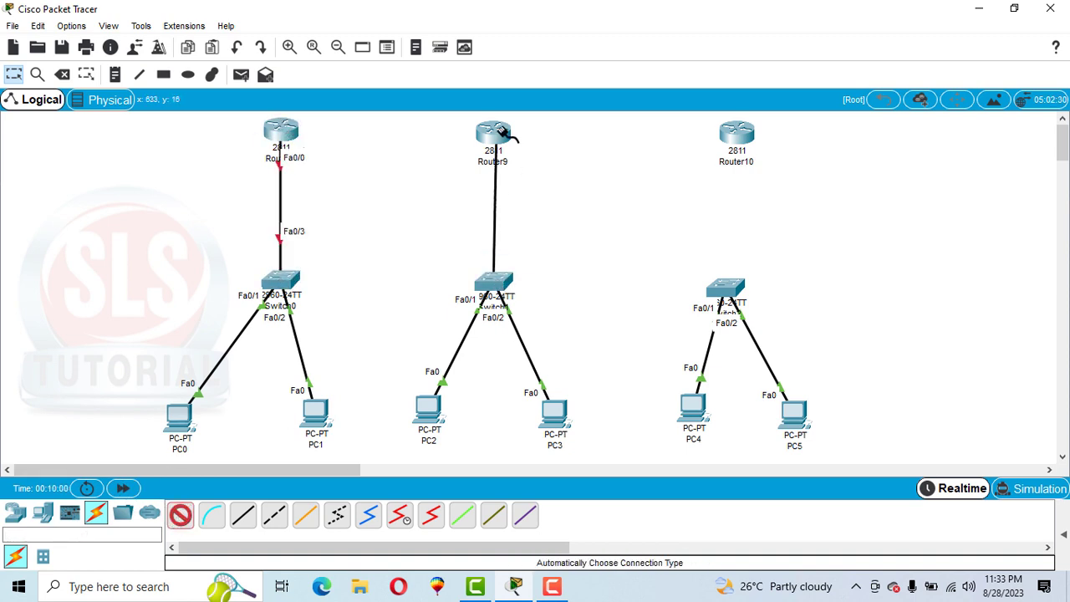
click(494, 133)
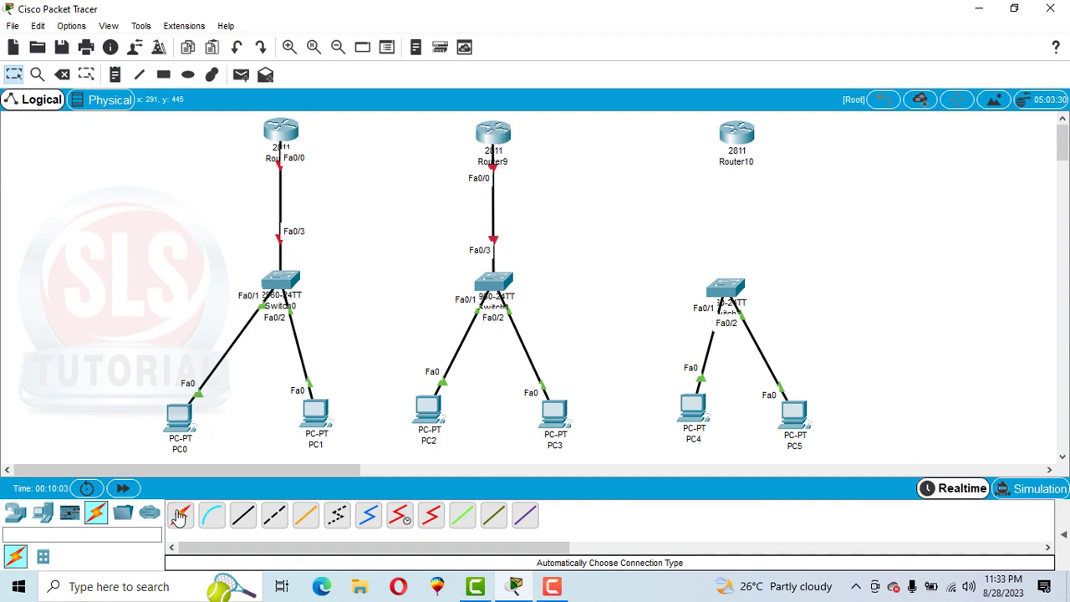
click(180, 516)
click(724, 287)
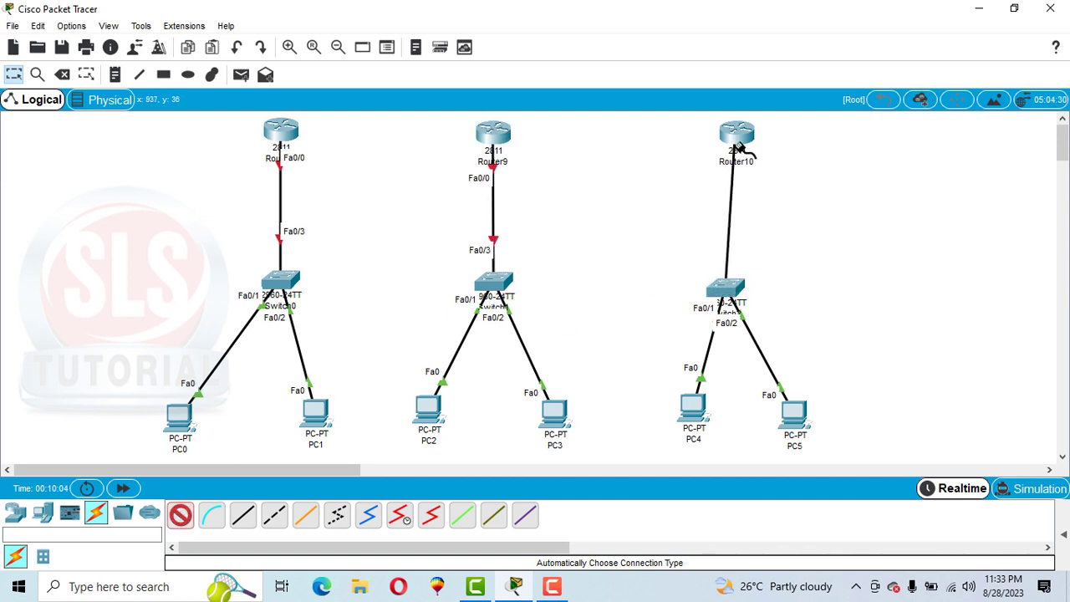
click(739, 149)
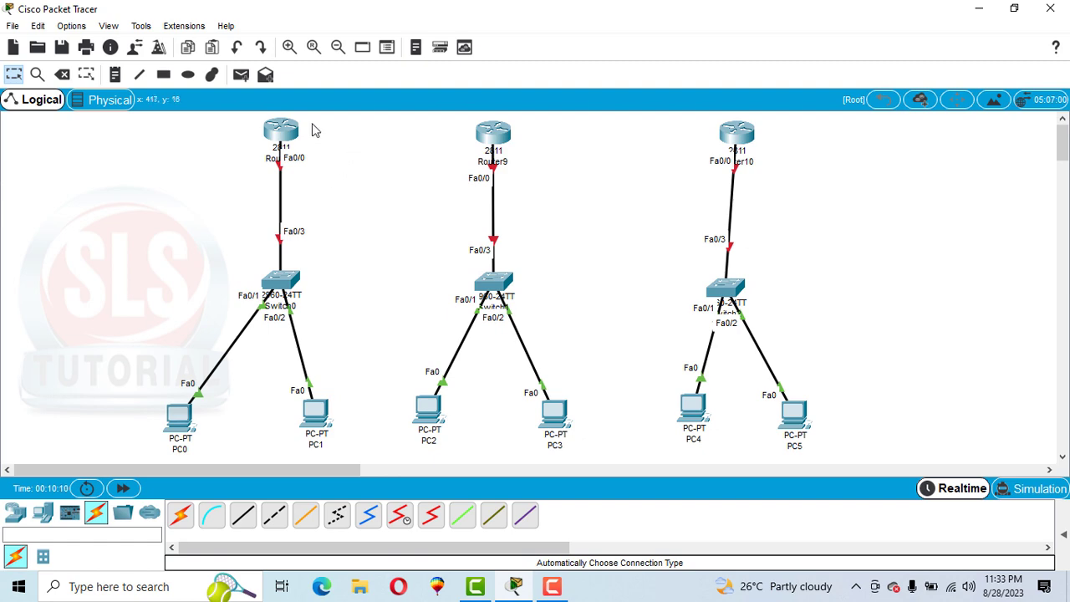
Step: Power off the 2811 router above Switch0 and install a WIC-1T module in its upper-left WIC slot
click(284, 132)
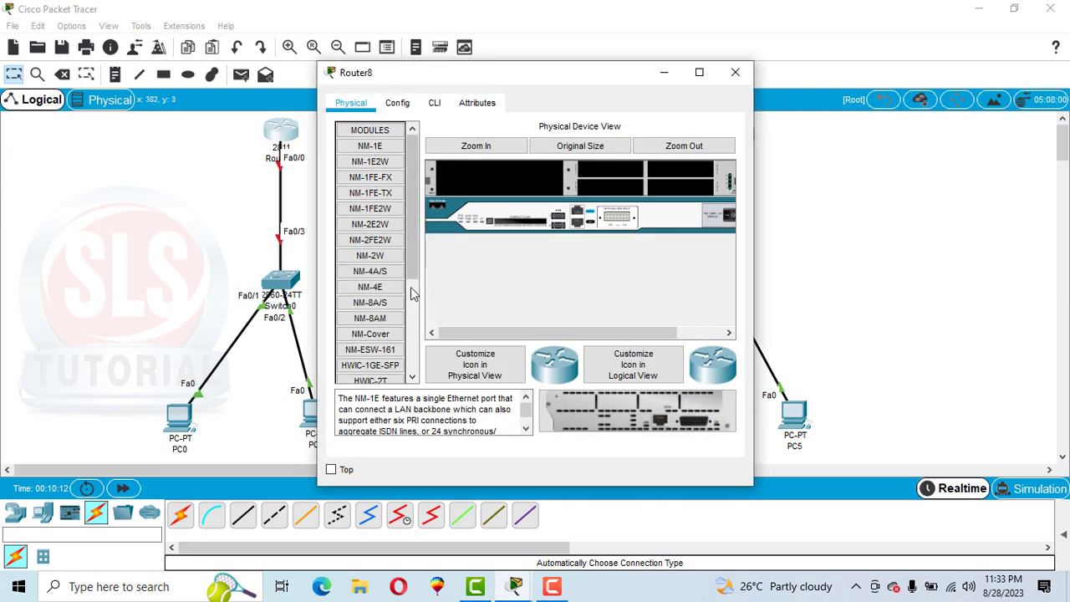
click(693, 334)
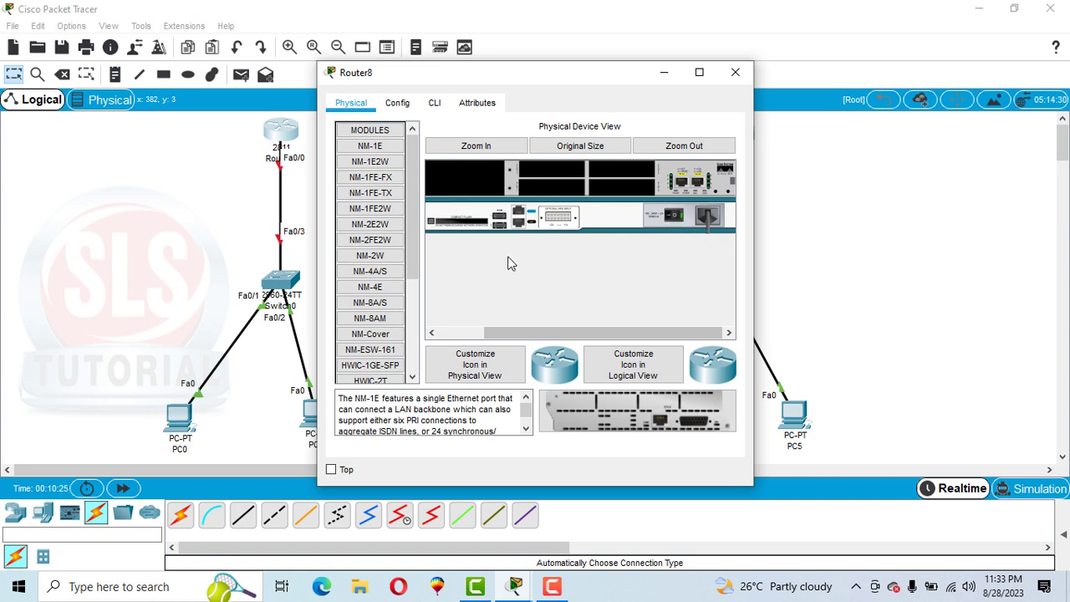
scroll(372, 313, down, 3)
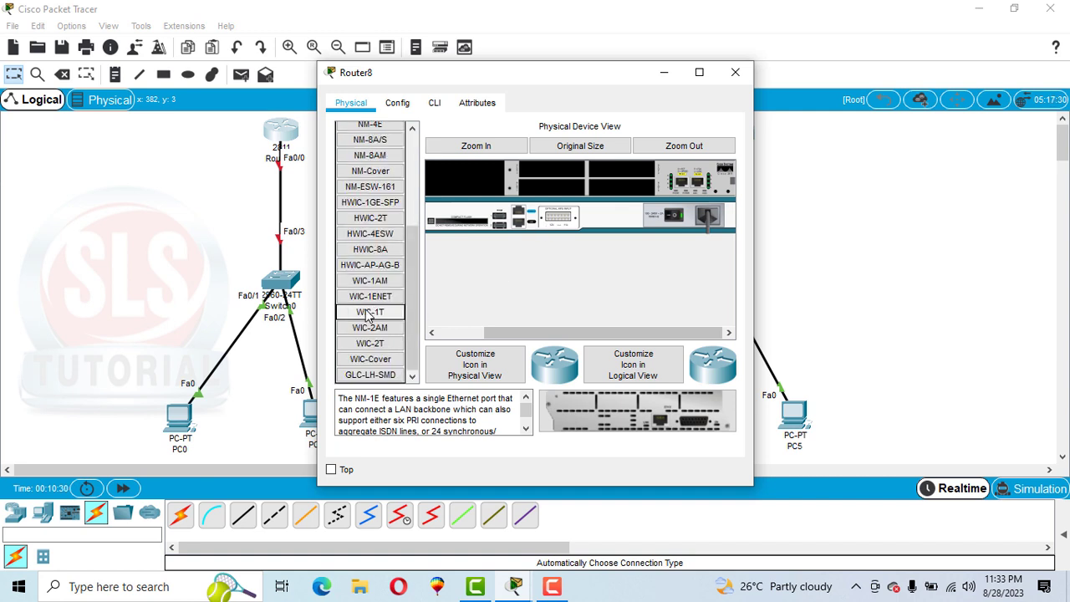
drag(368, 314, 552, 192)
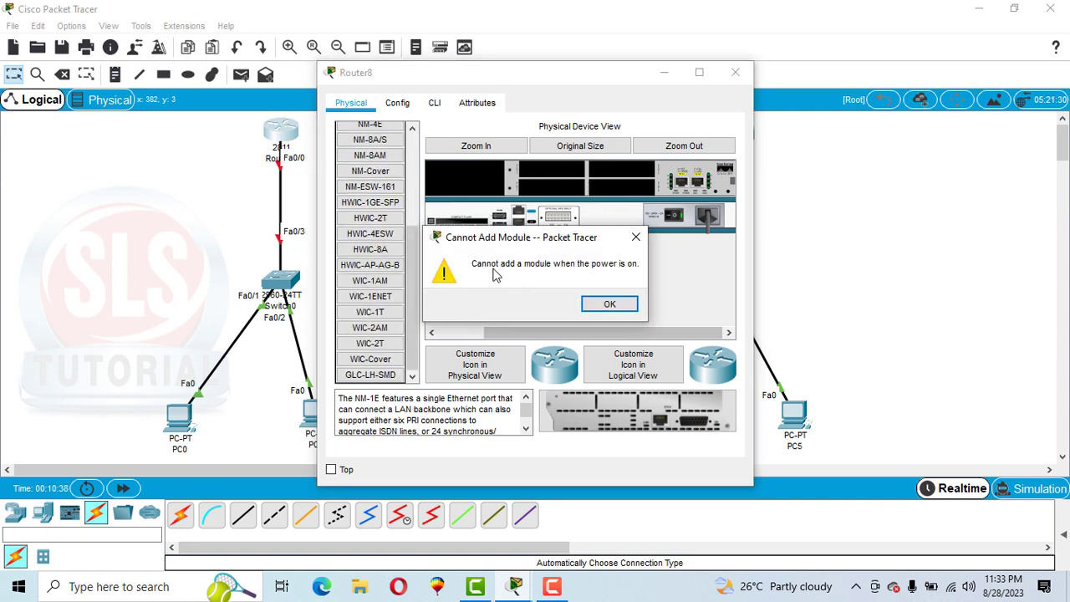
click(609, 305)
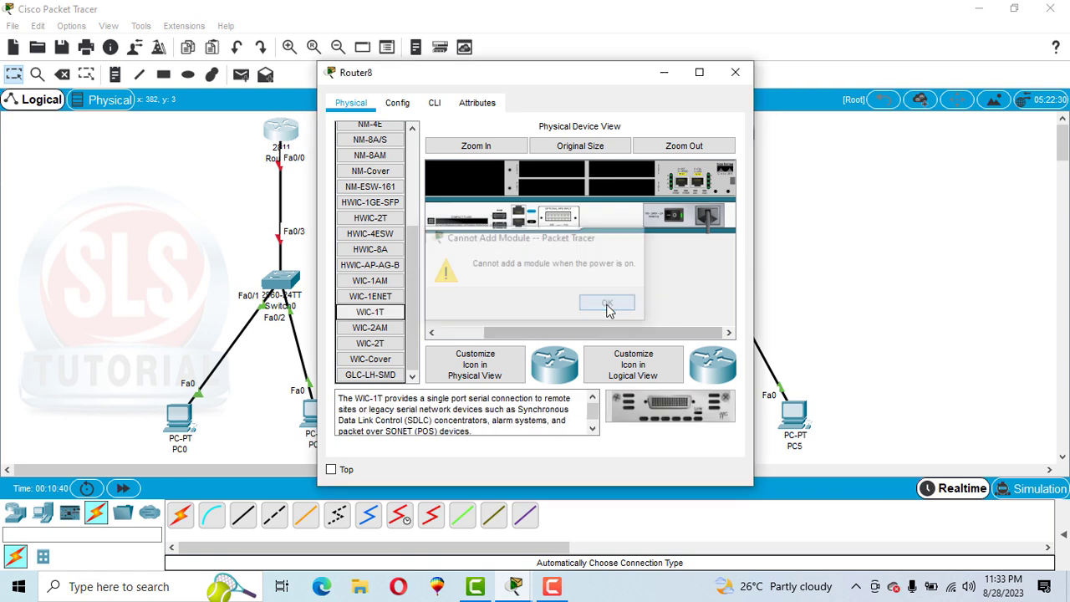
click(678, 217)
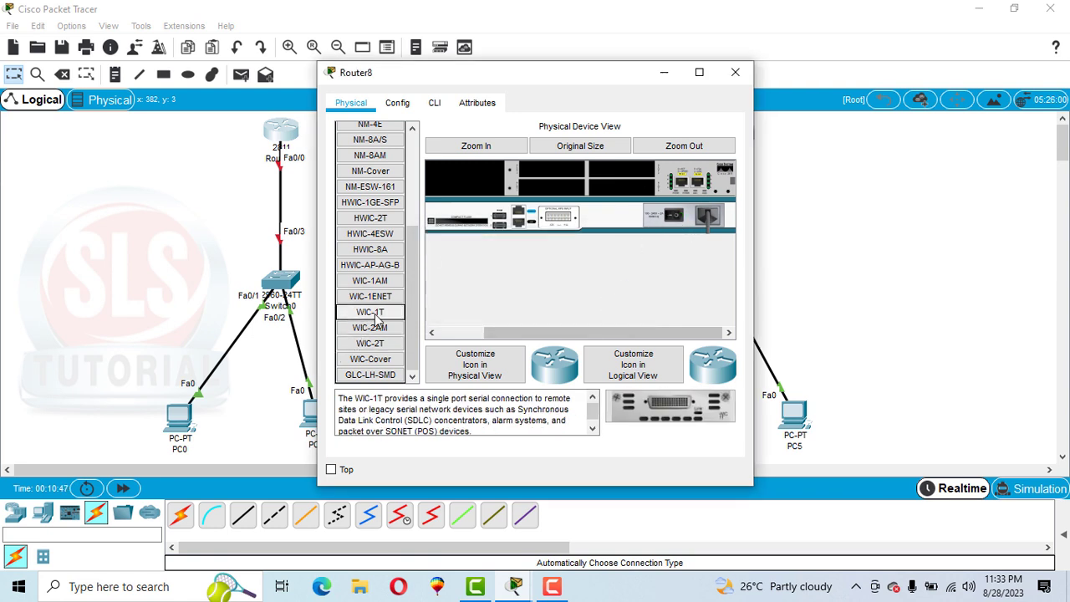
drag(372, 318, 525, 170)
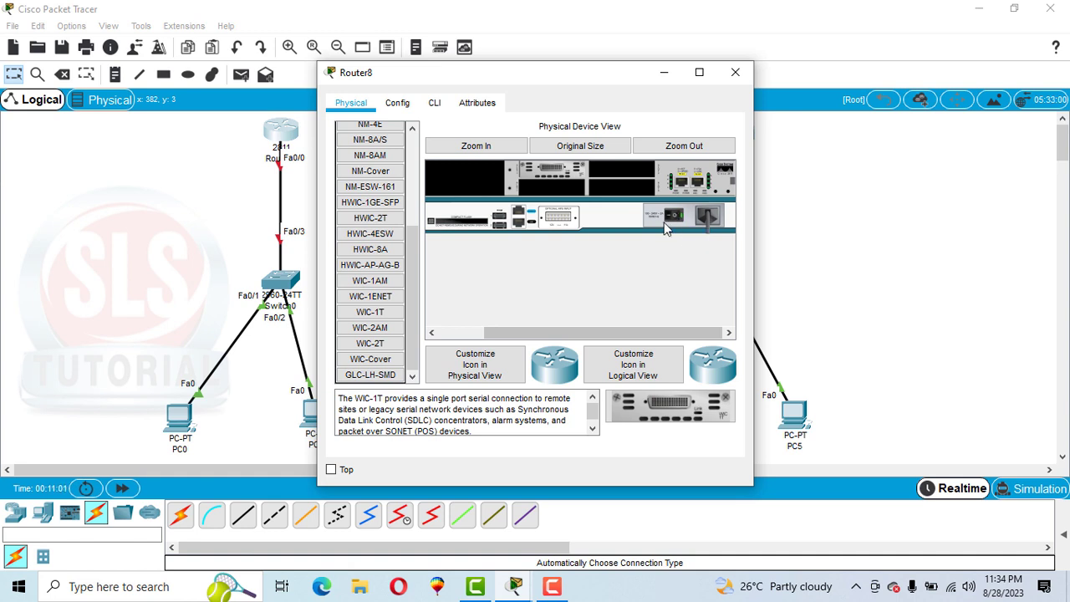
Step: Check the interface list of the router above Switch0 for the new serial port
click(398, 103)
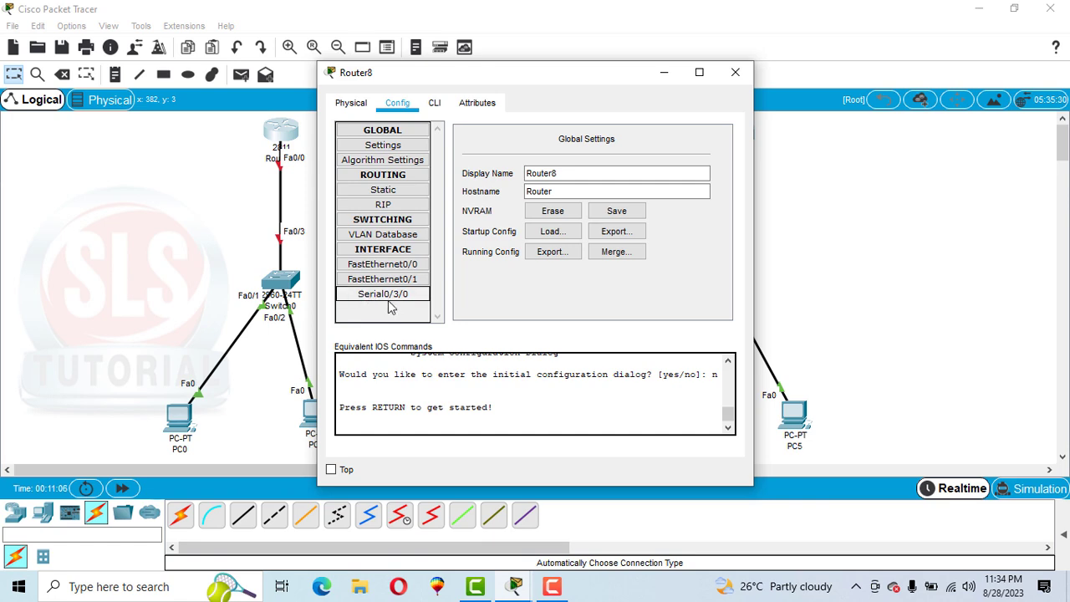
click(735, 72)
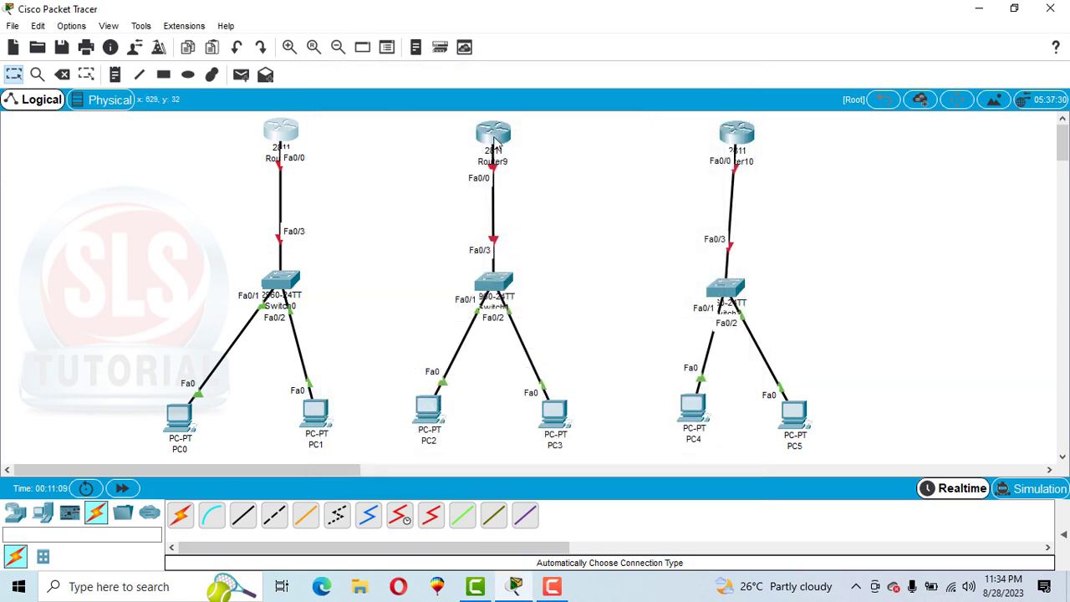
Step: Power off Router9, install a WIC-1T module in its upper-left WIC slot and power it back on
mouse_move(493, 138)
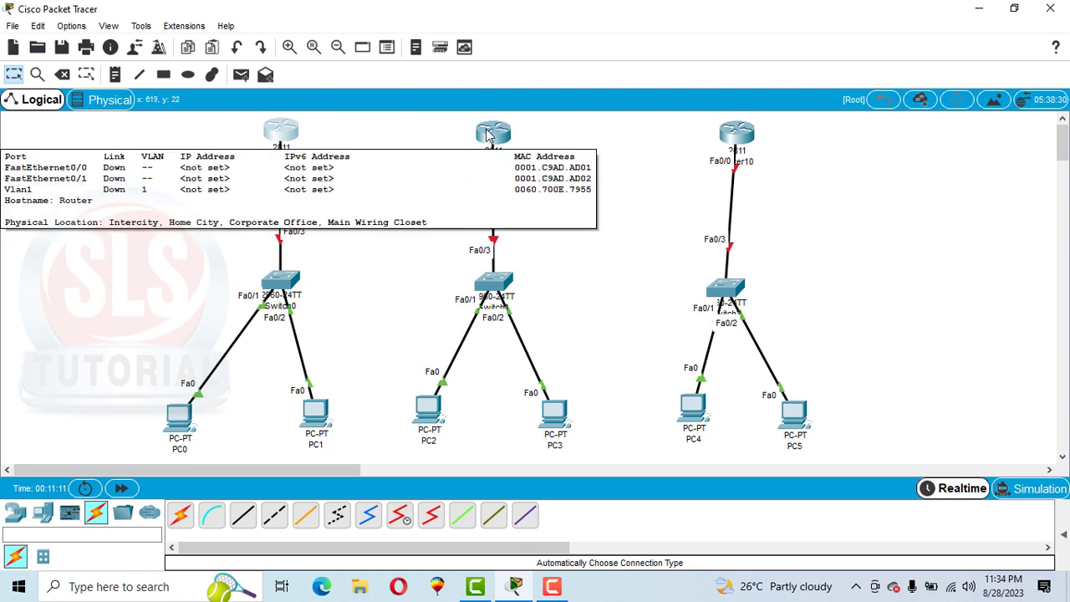
click(490, 136)
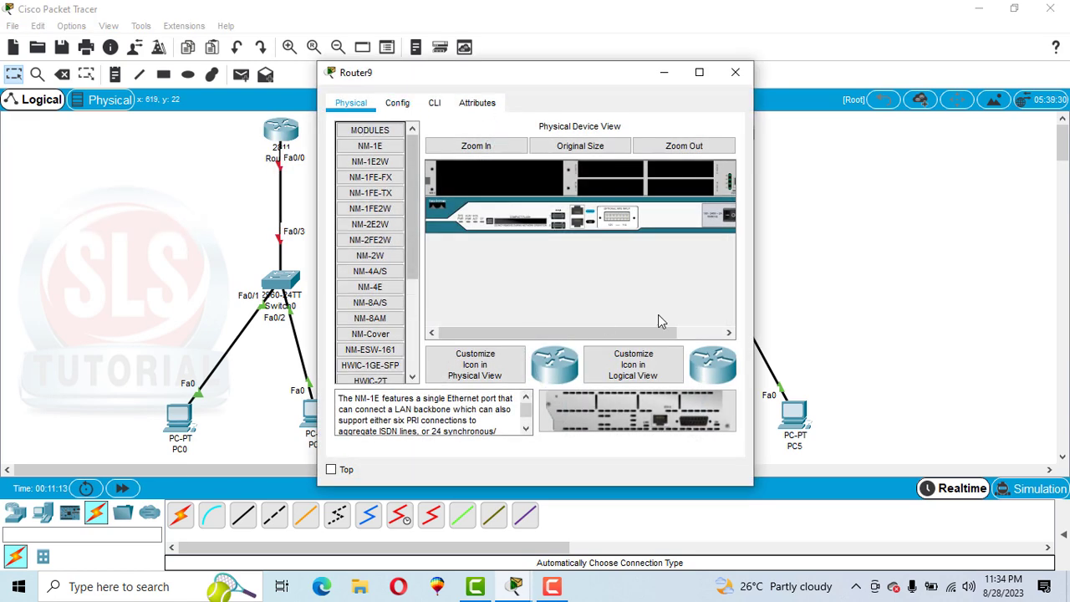
click(694, 334)
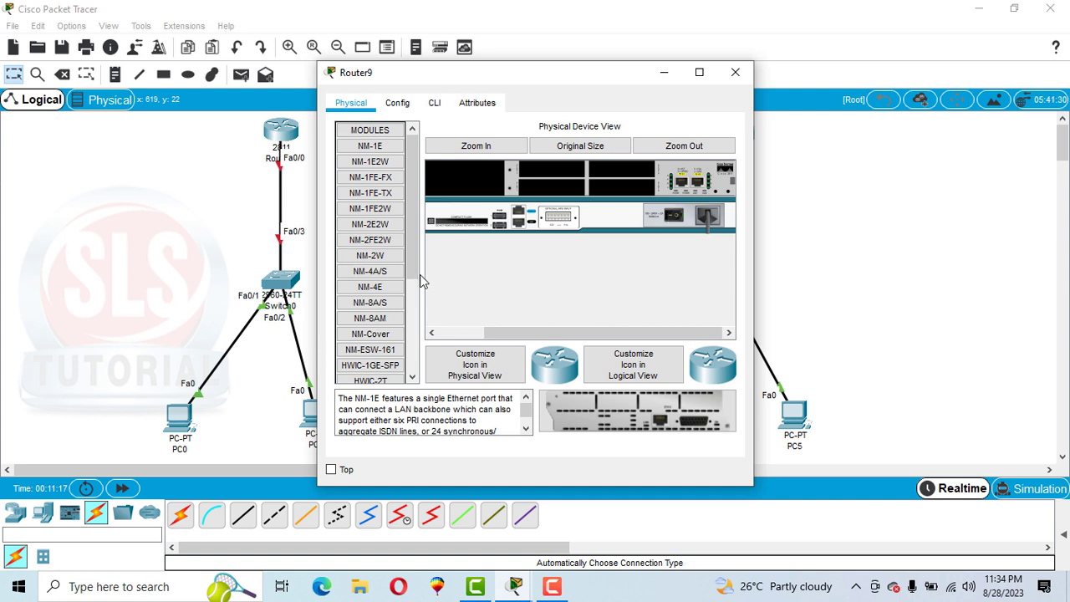
drag(413, 277, 406, 356)
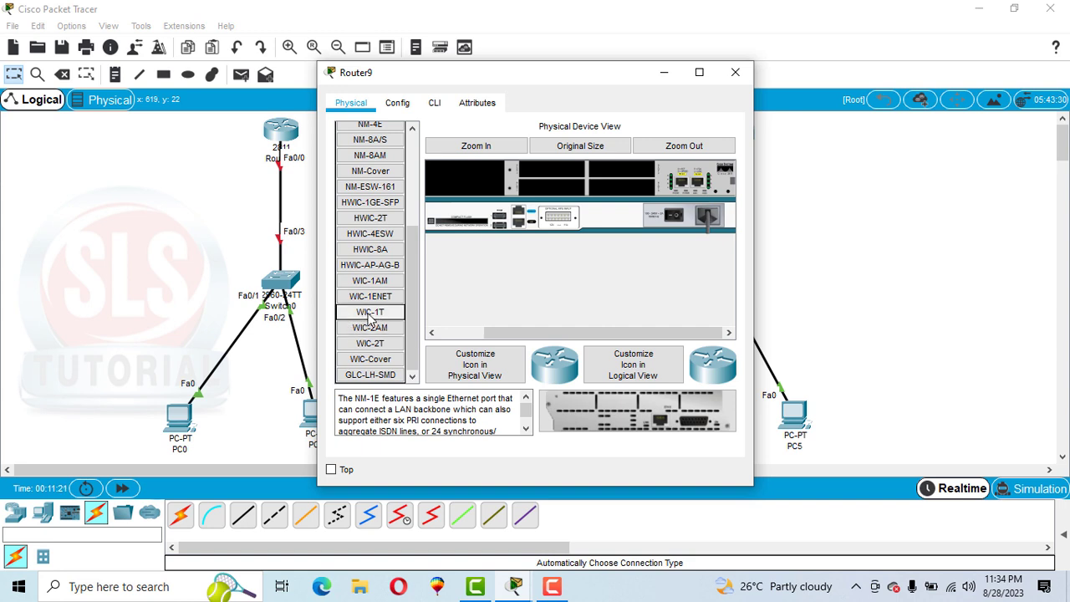
drag(364, 315, 556, 172)
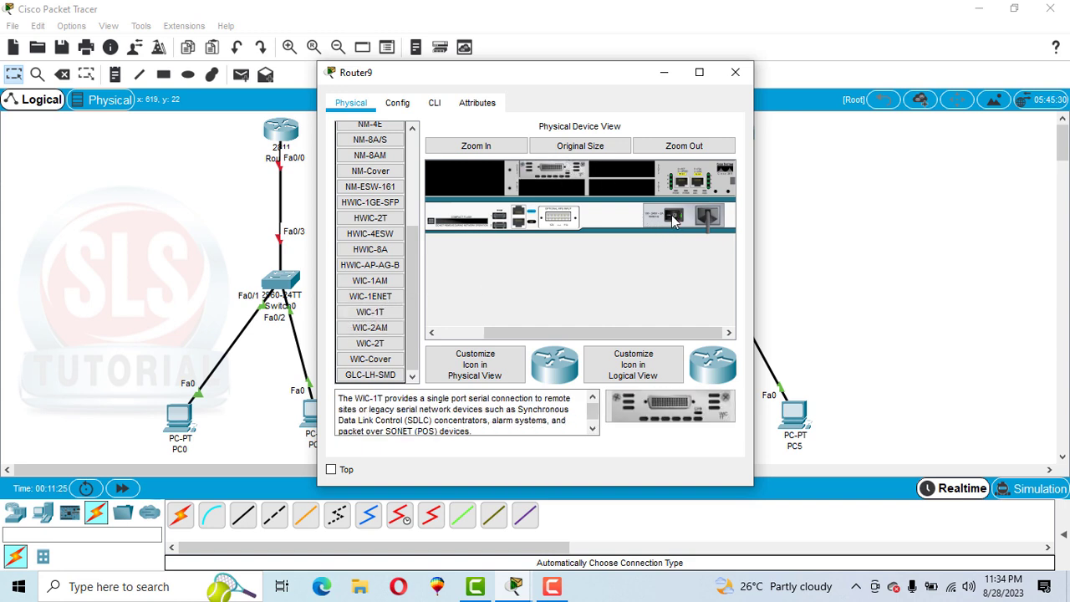
Step: Check Router9's interface list for the new serial port and close its device window
click(395, 106)
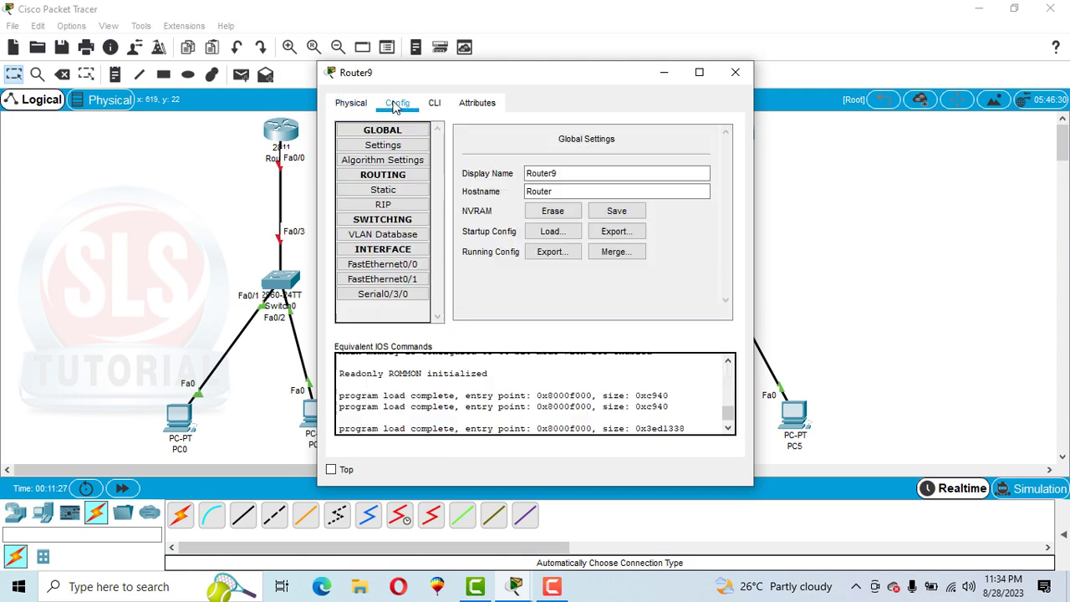
click(388, 294)
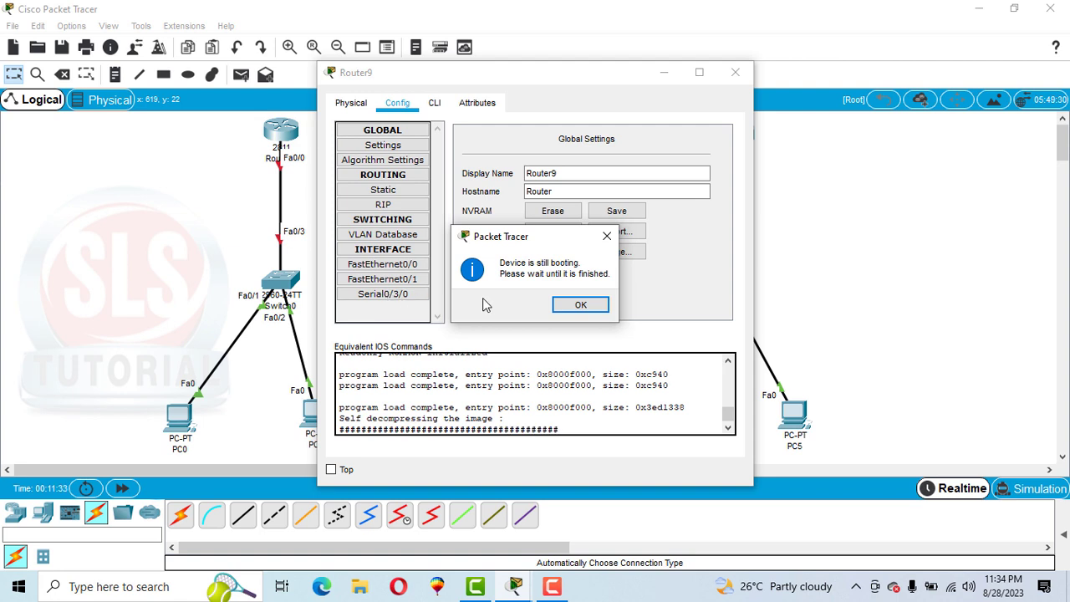
click(583, 311)
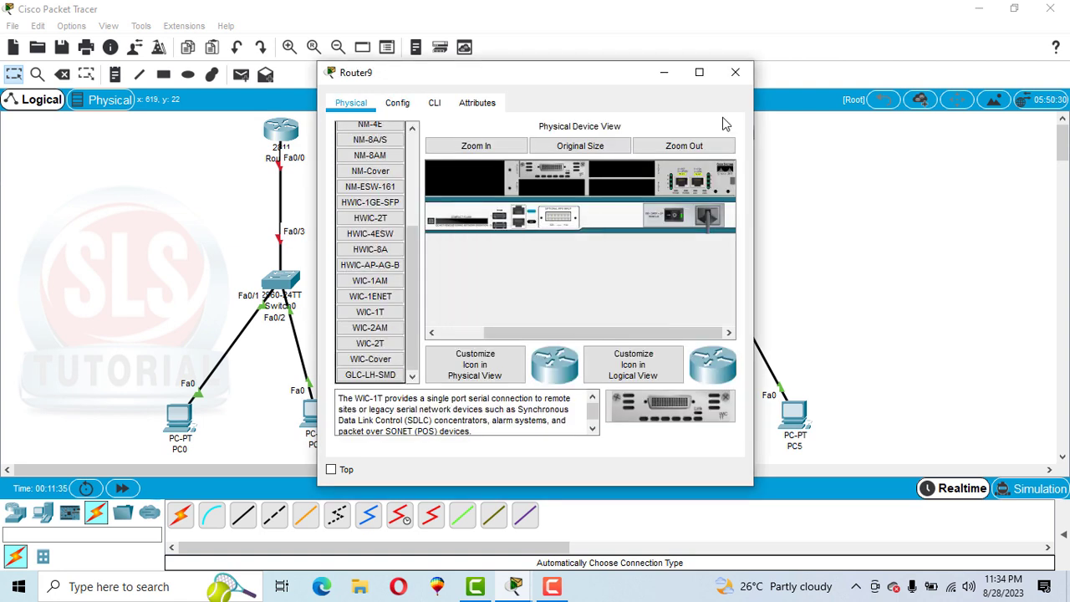
click(735, 73)
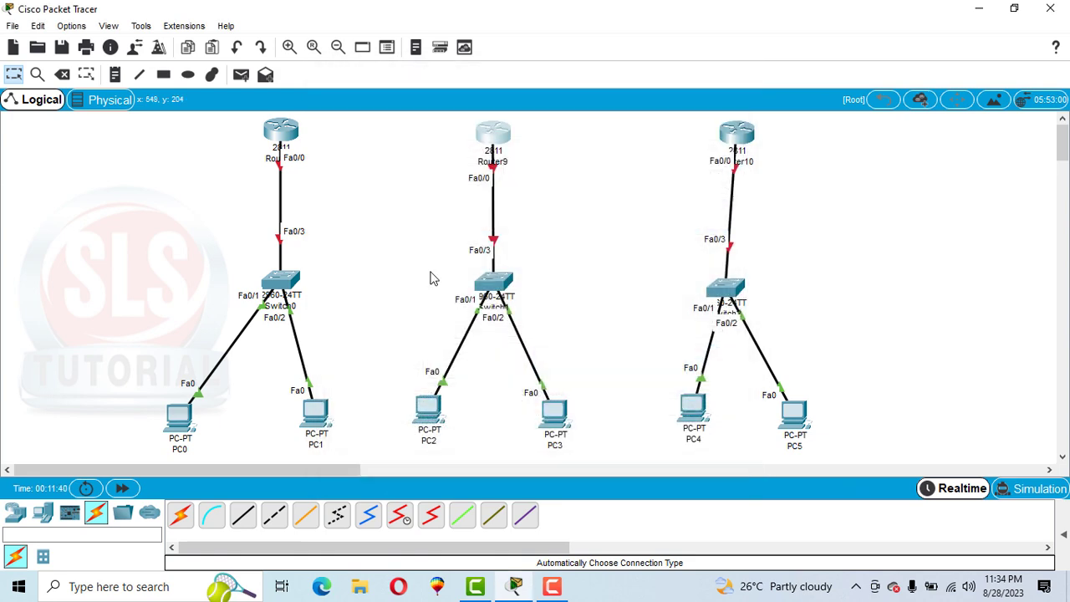
Step: Power off Router10, install a WIC-1T module in its upper-left WIC slot and power it back on
click(727, 134)
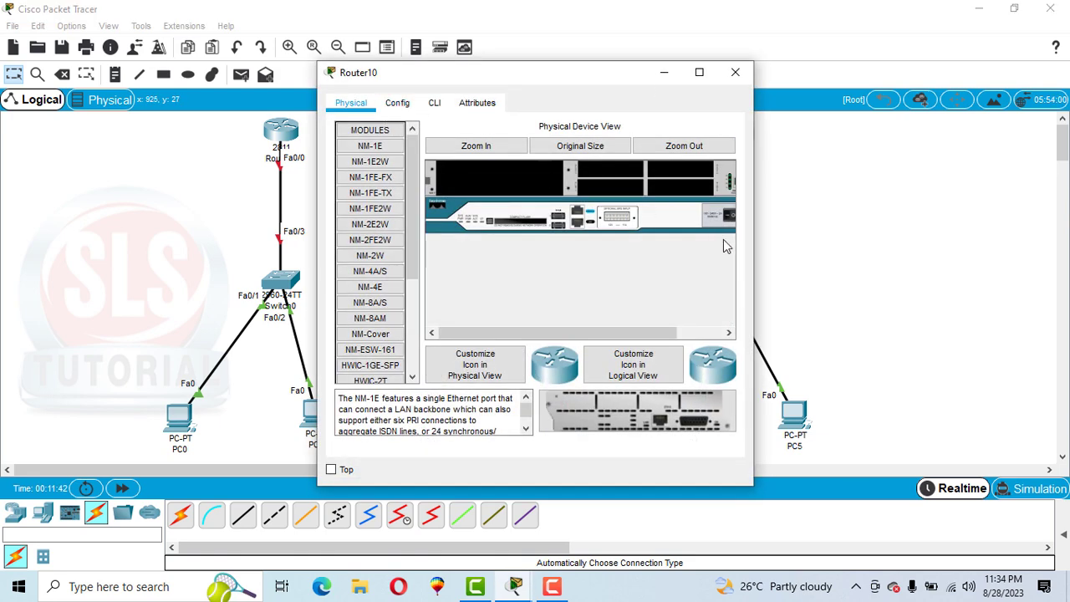
click(697, 335)
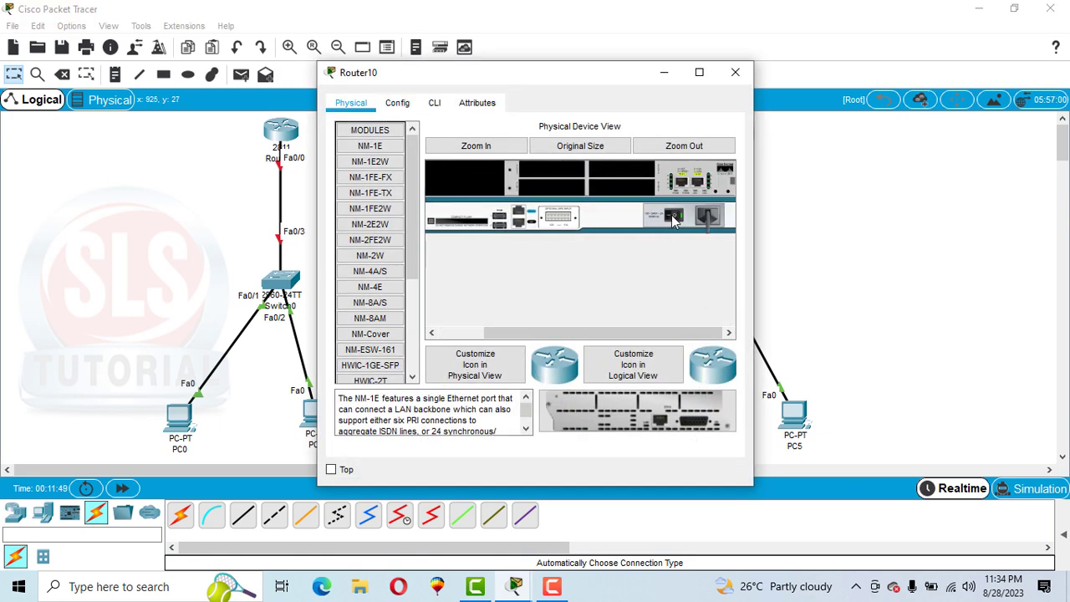
scroll(371, 276, down, 3)
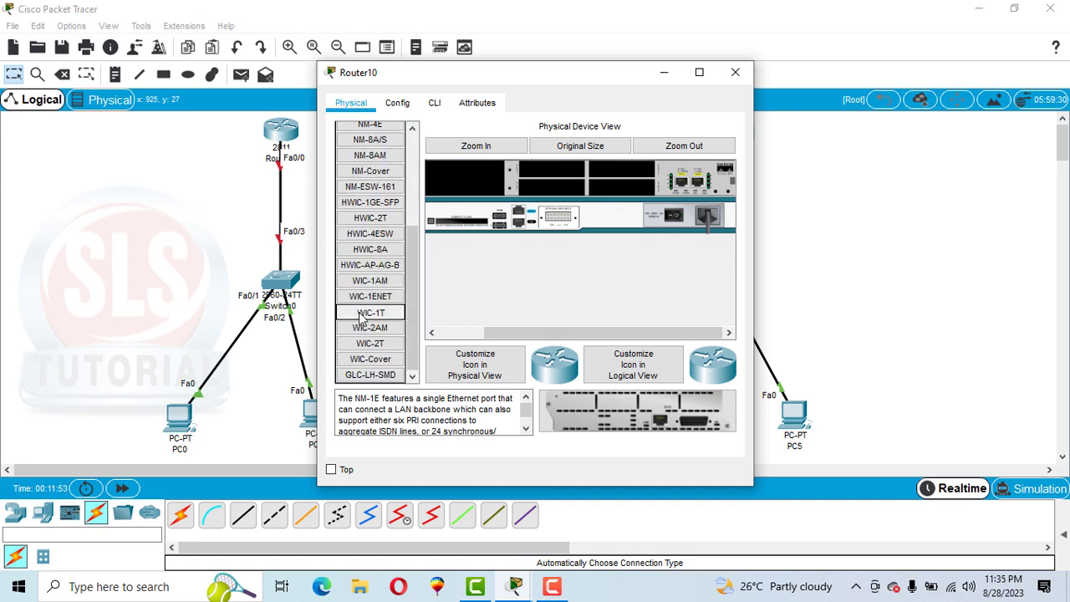
drag(359, 312, 533, 164)
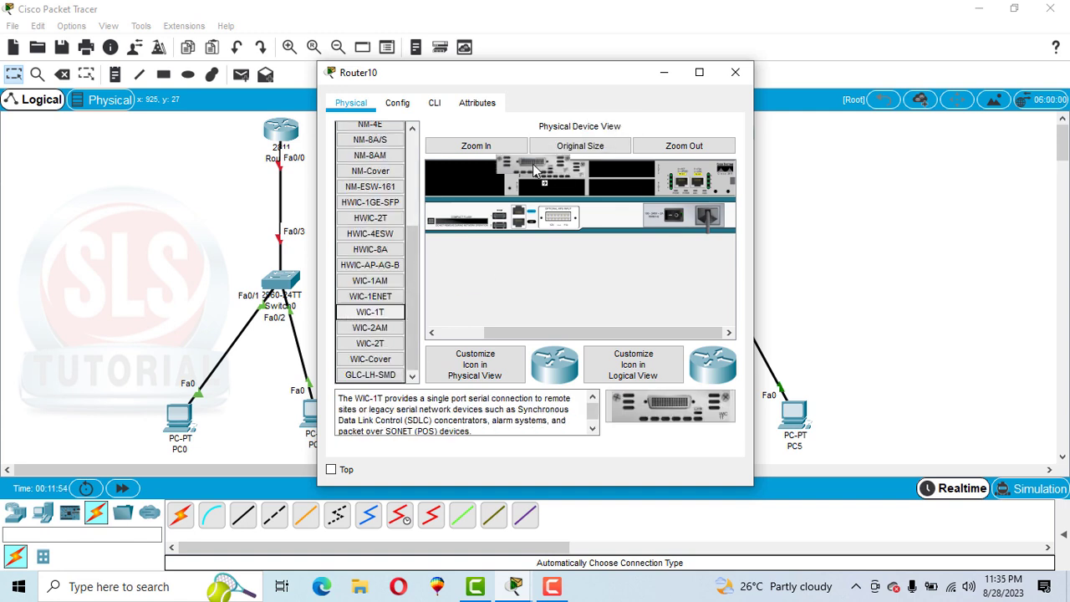
click(673, 217)
Step: Check Router10's interface list for the new serial port and close its device window
click(398, 102)
click(383, 278)
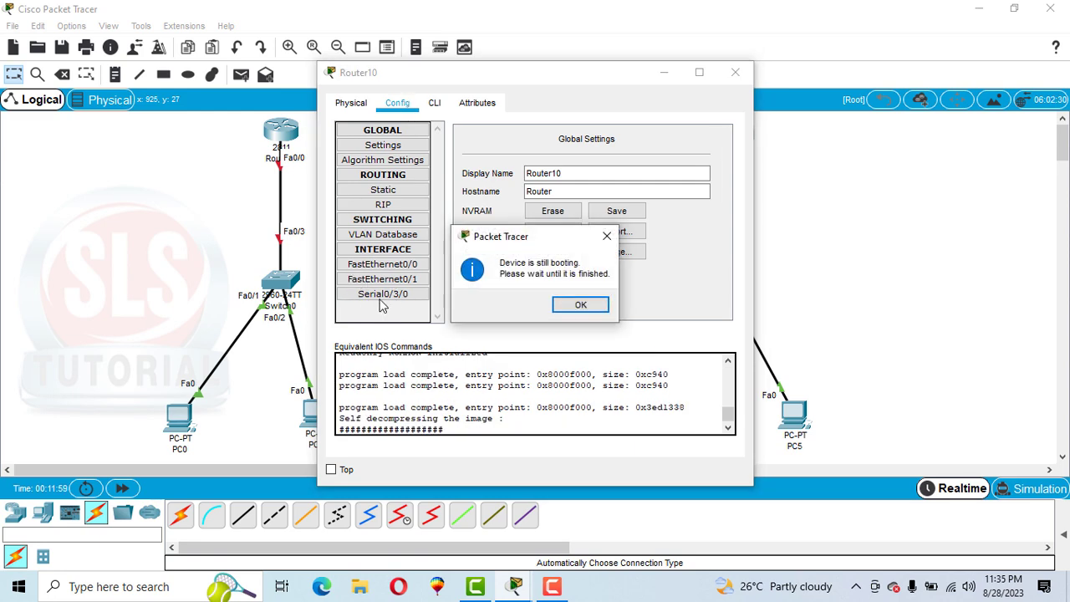
click(591, 306)
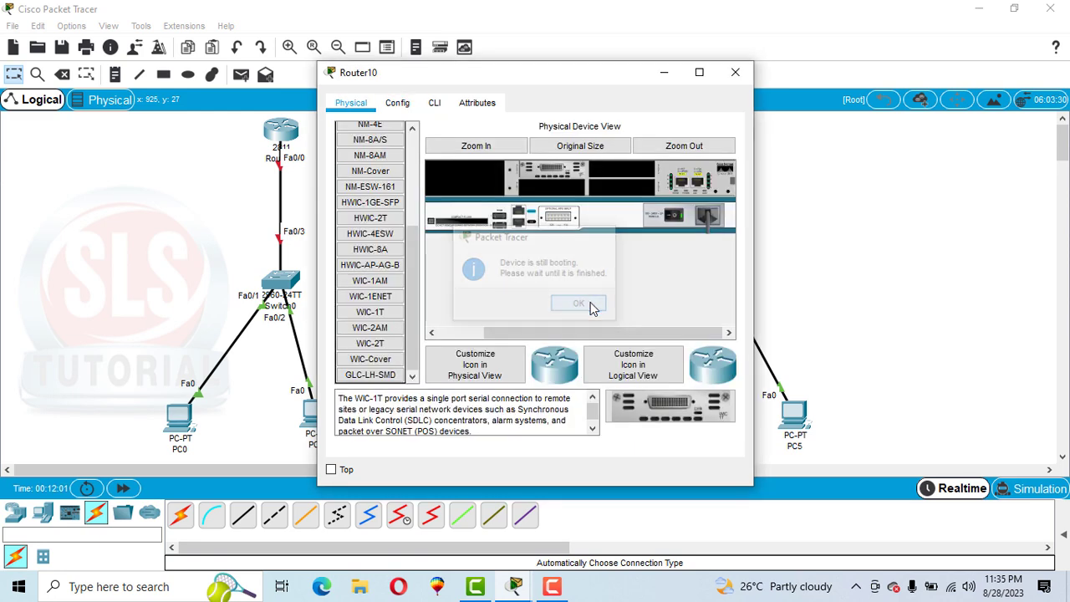
click(736, 74)
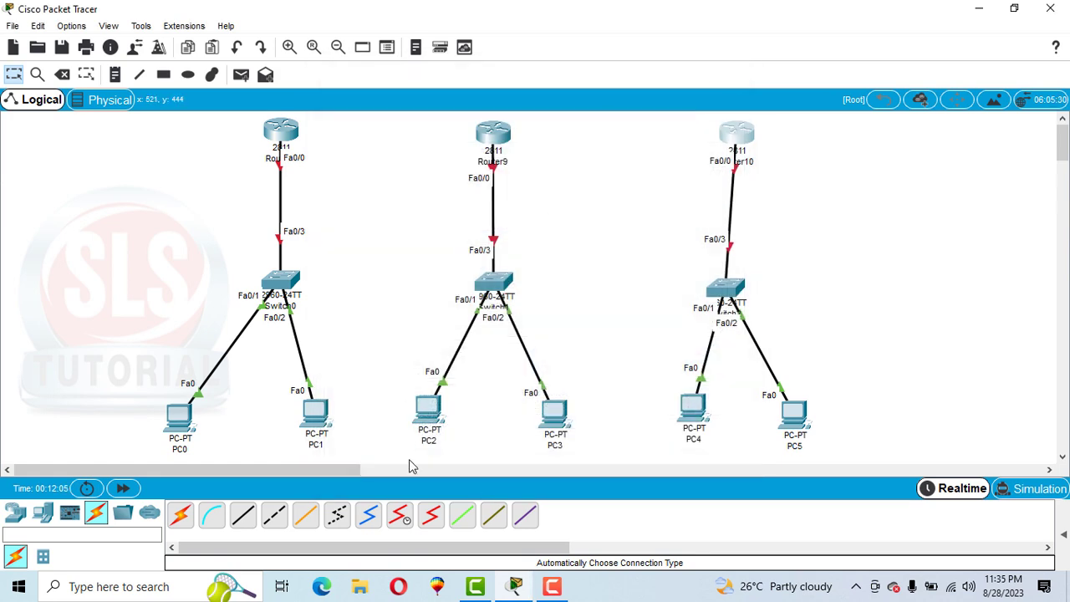
Step: Connect Serial0/3/0 of the router above Switch0 to Serial0/3/0 of Router9 with a Serial DCE cable
click(399, 520)
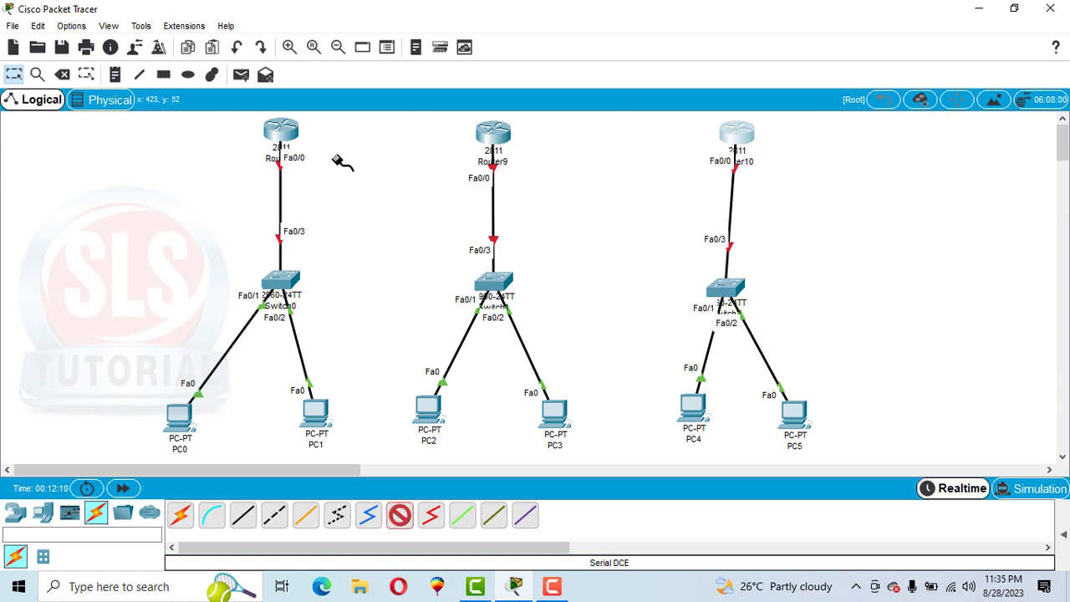
click(296, 127)
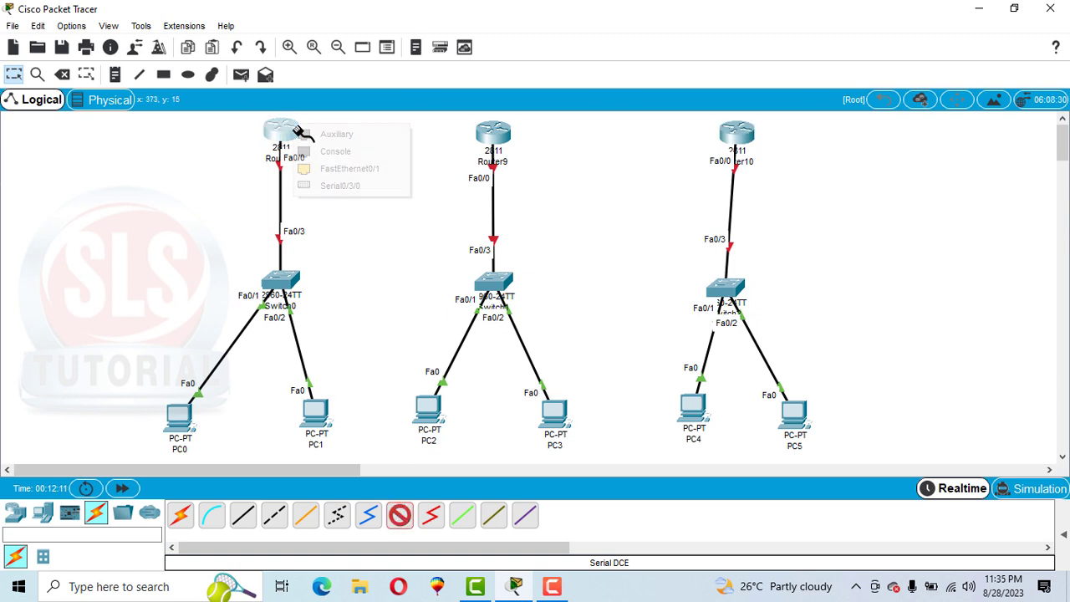
click(344, 187)
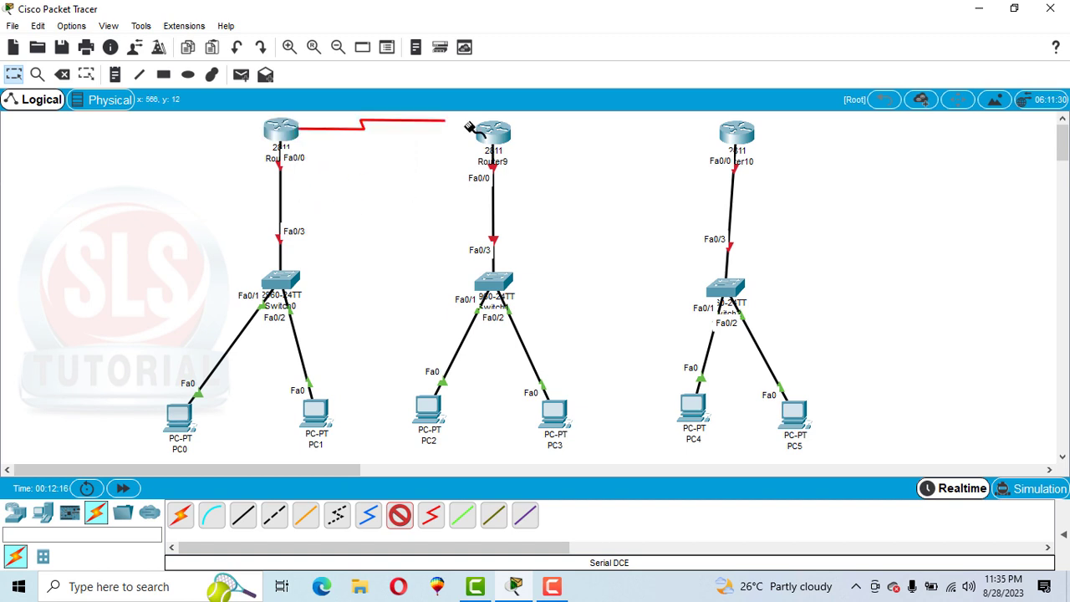
click(486, 132)
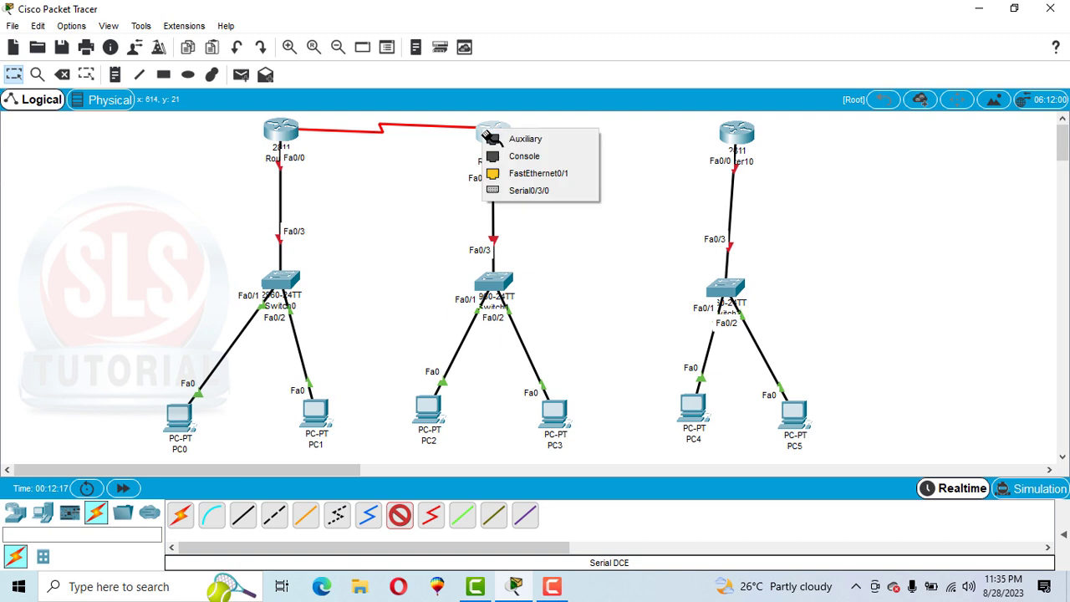
click(514, 191)
Step: Power off Router9 and install a second WIC-1T module in its upper-right WIC slot
mouse_move(504, 140)
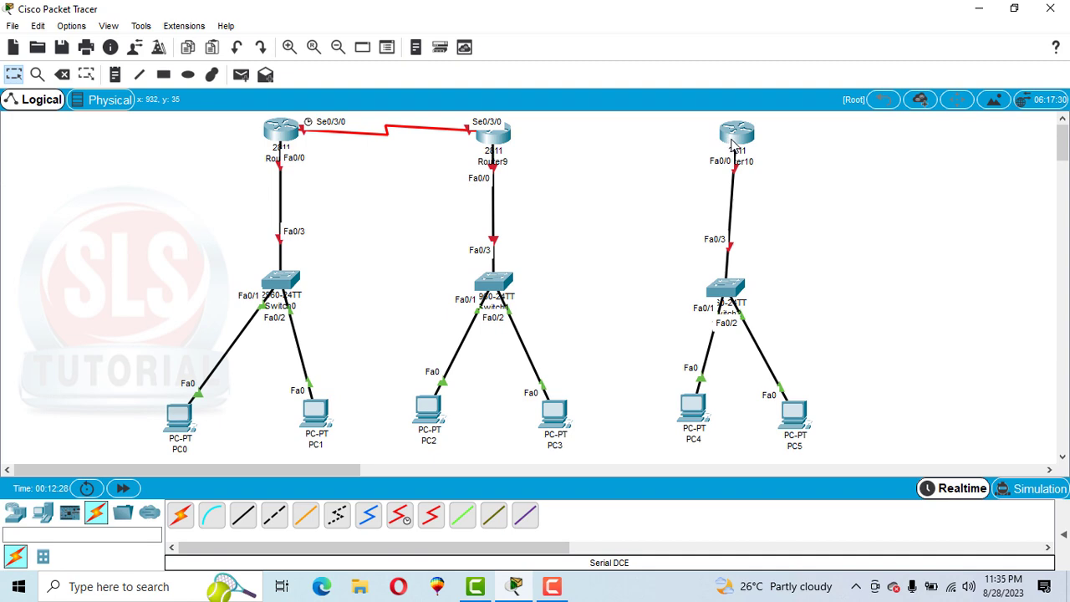
click(487, 139)
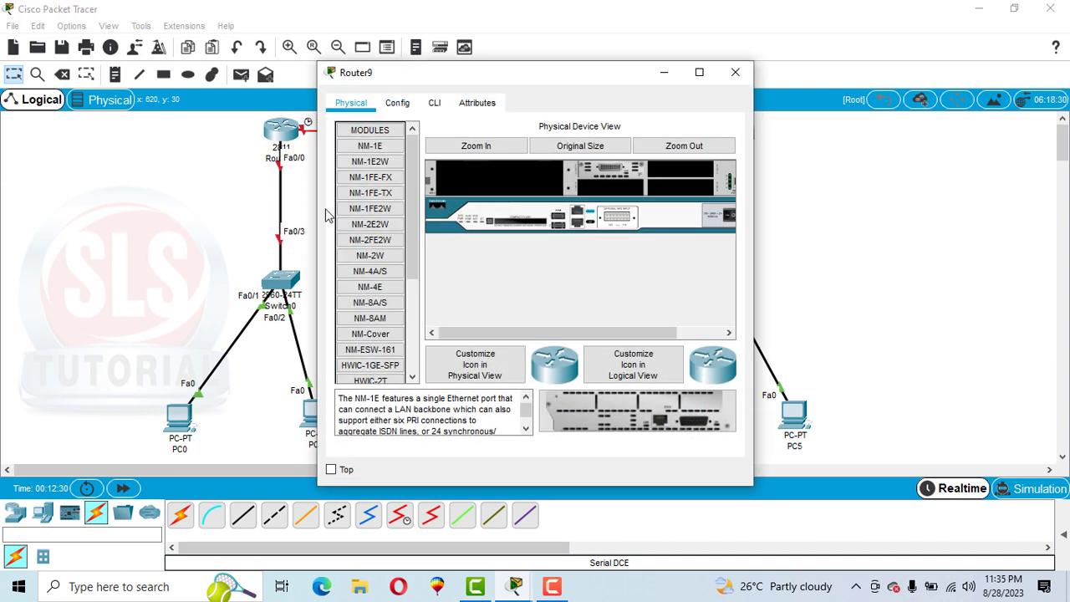
click(694, 333)
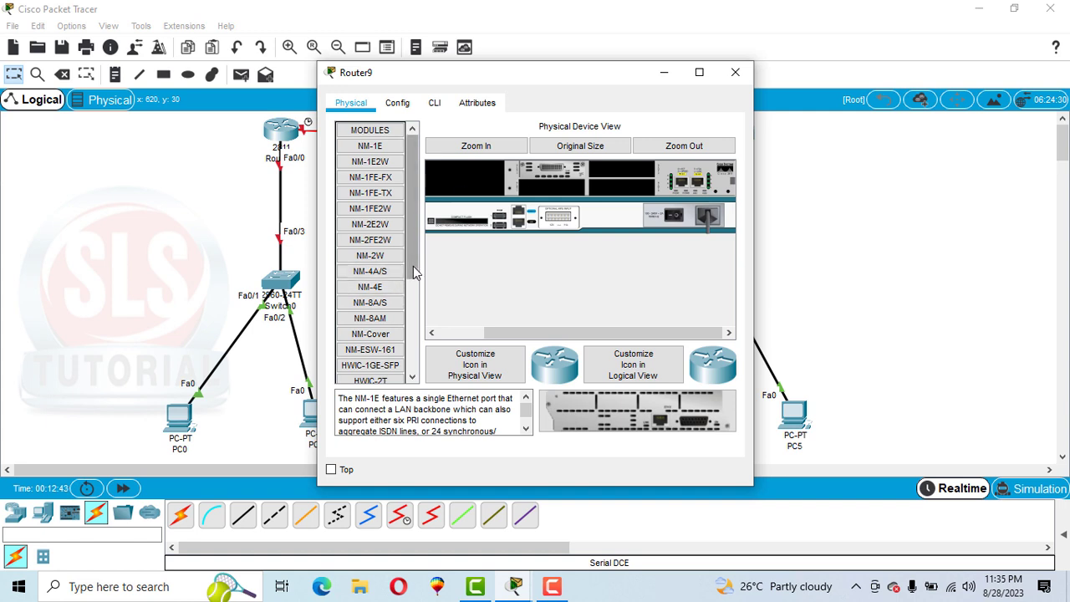
drag(412, 272, 415, 343)
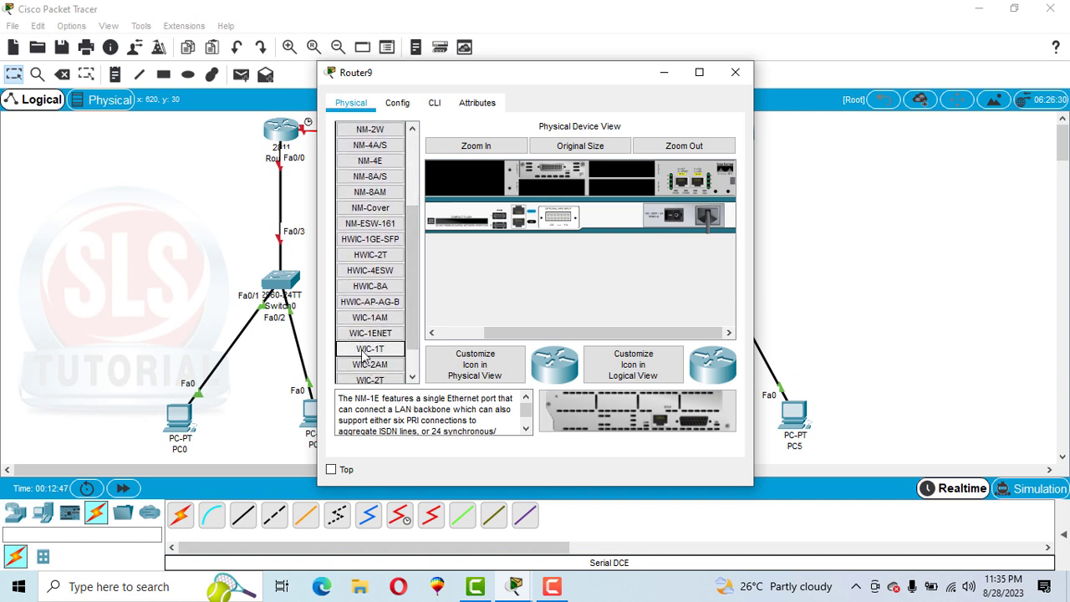
drag(368, 353, 611, 171)
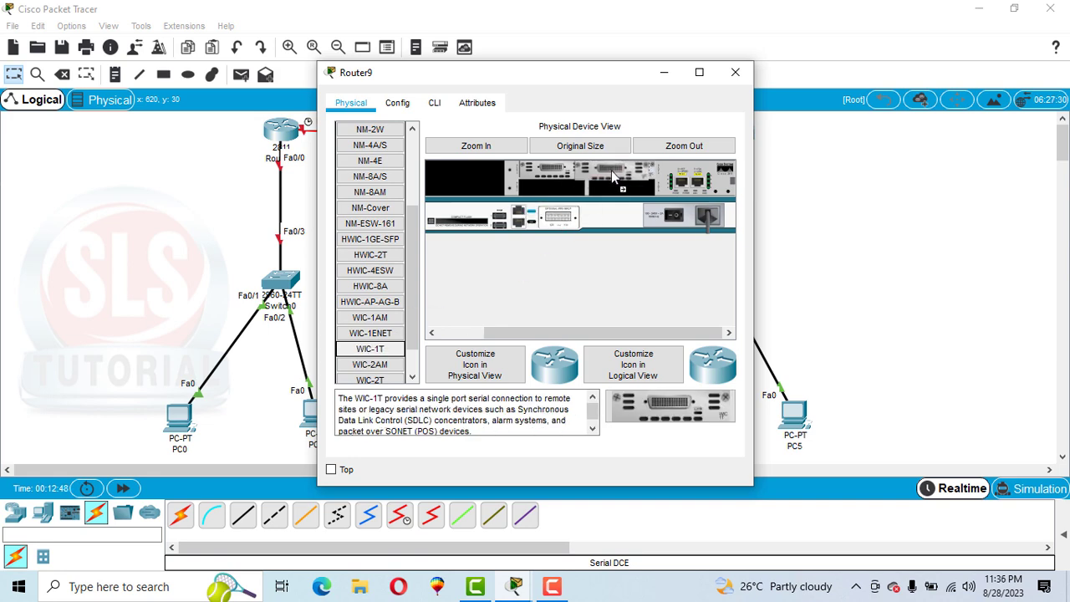
Step: Power Router9 back on and check its interface list for the second serial port
click(397, 102)
click(390, 237)
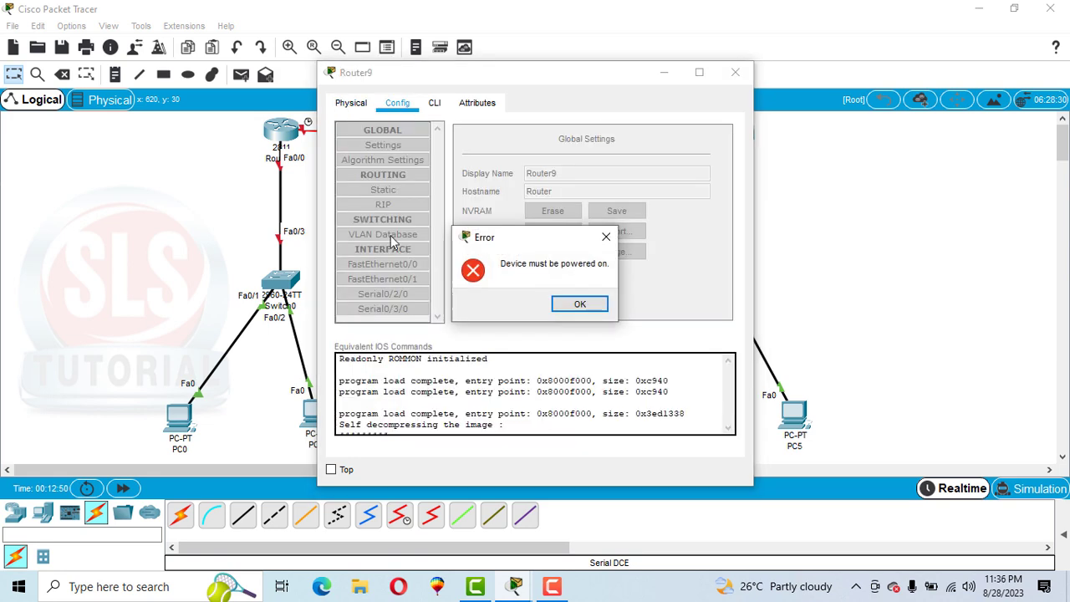
click(583, 303)
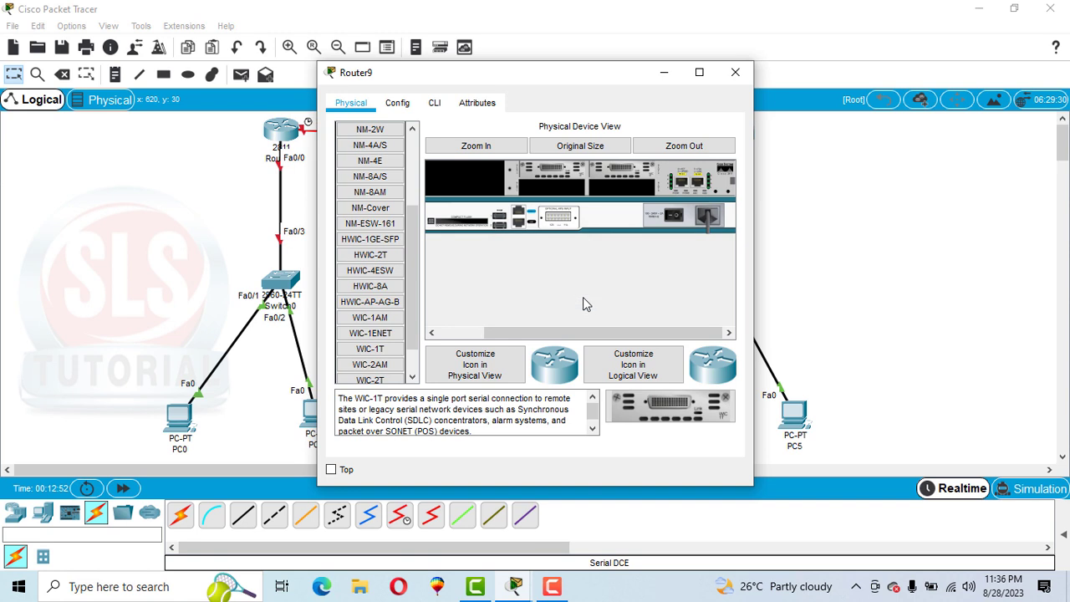
click(676, 221)
click(400, 102)
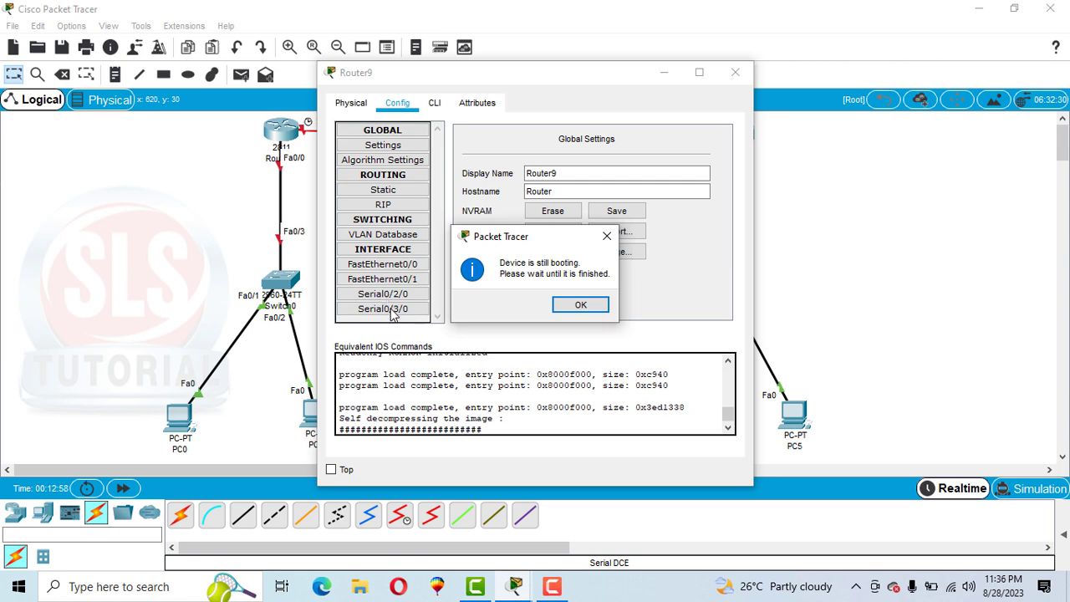
click(581, 305)
click(735, 73)
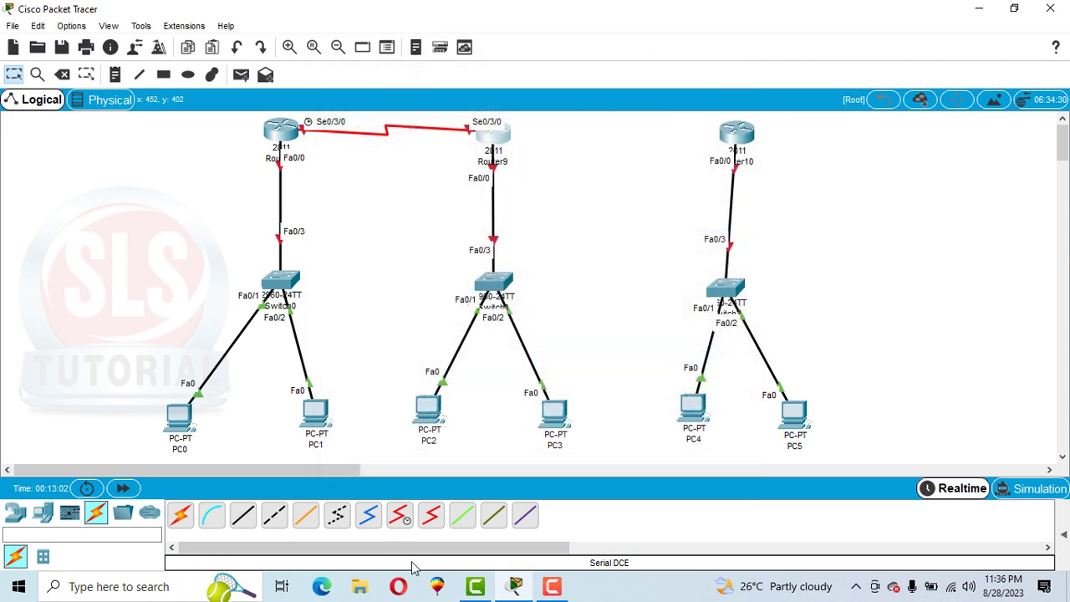
Step: Connect Router9's Serial0/2/0 to Router10's Serial0/3/0 with a Serial DCE cable
click(400, 517)
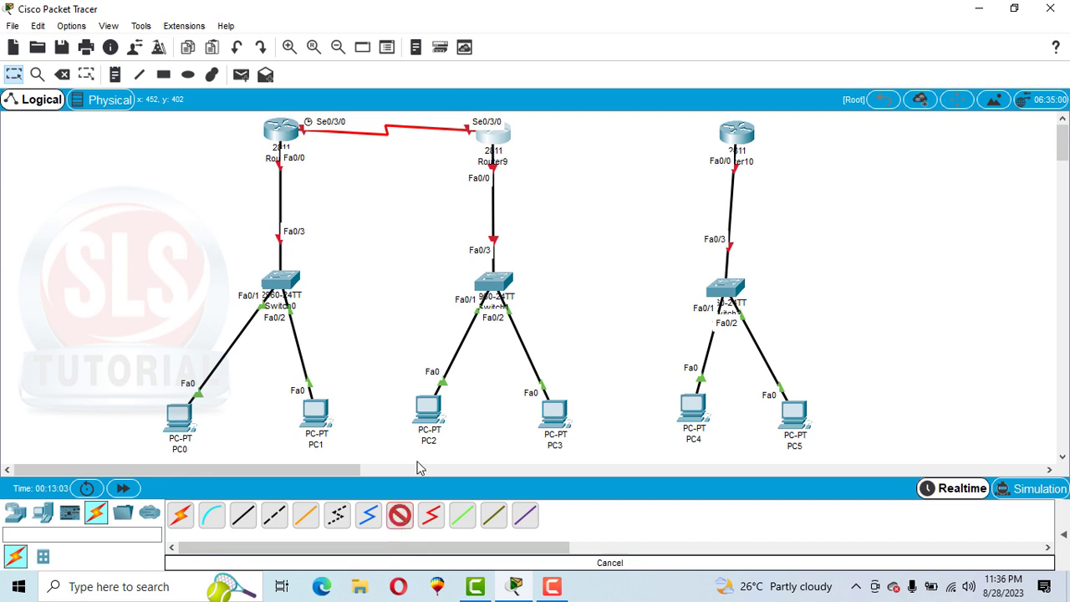
click(500, 136)
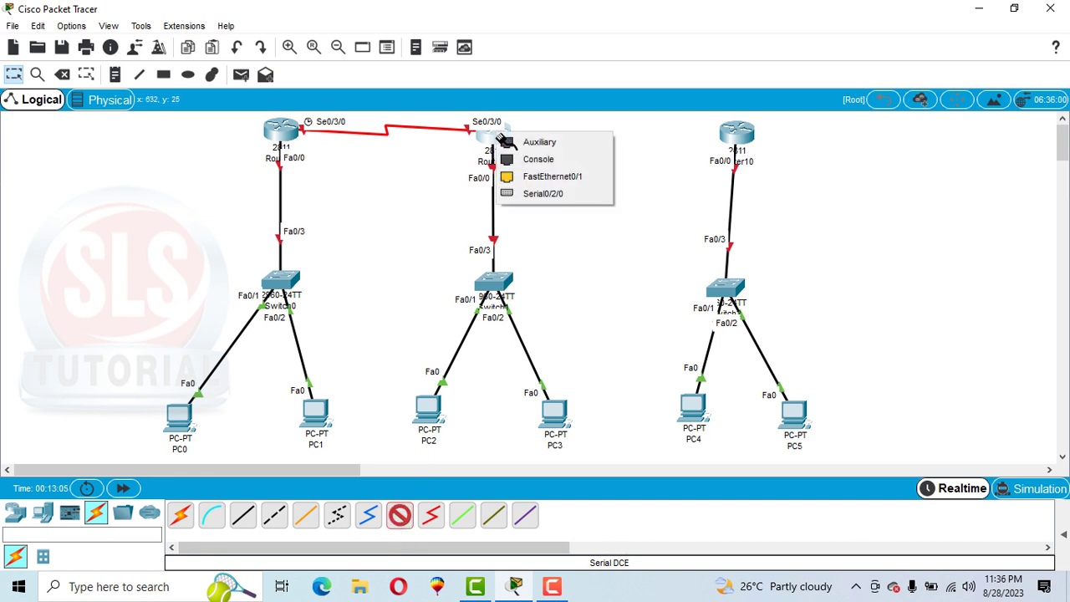
click(562, 194)
click(736, 132)
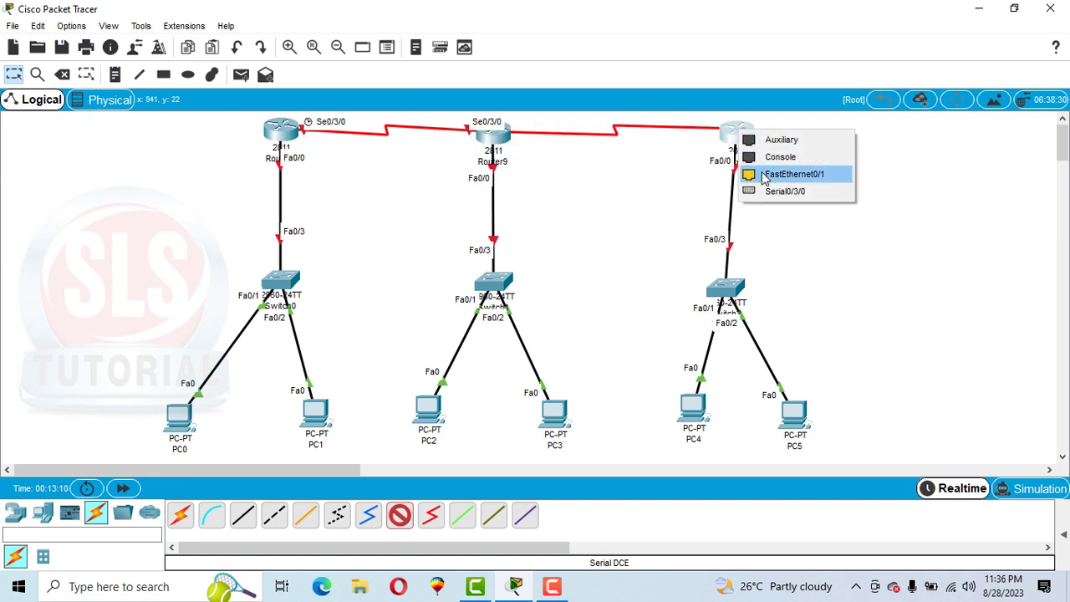
click(801, 198)
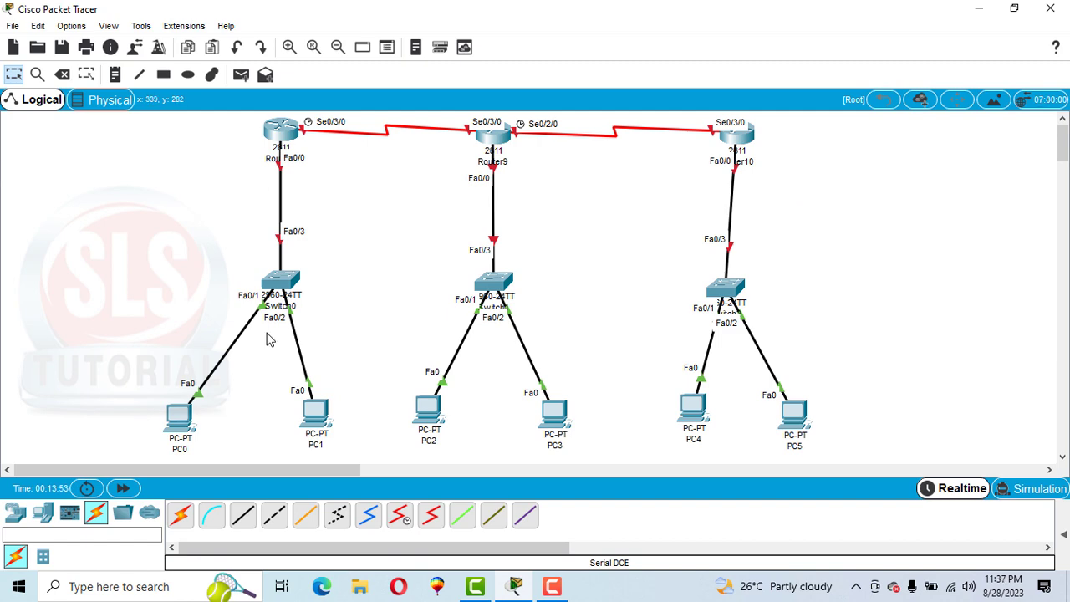
Step: Assign PC0 the static IP address 192.168.10.10 with subnet mask 255.255.255.0
click(180, 422)
click(400, 102)
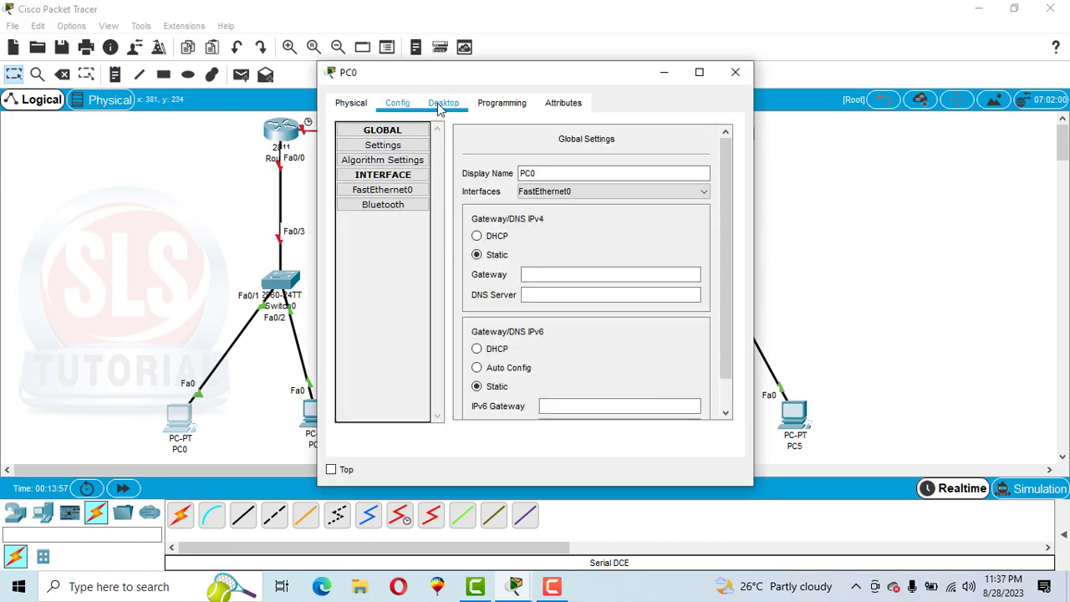
click(440, 104)
click(399, 185)
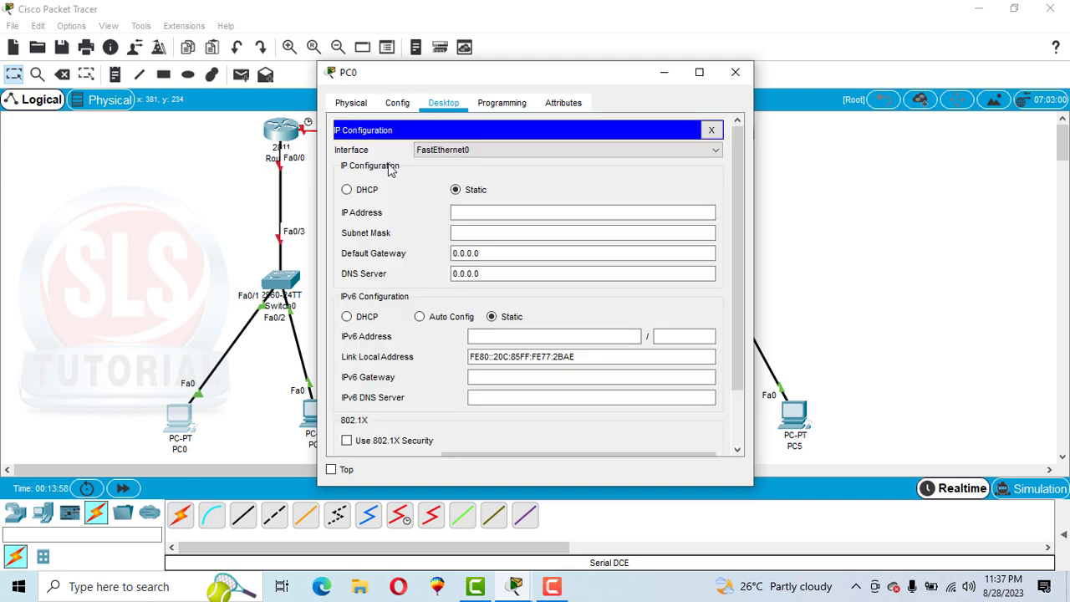
click(498, 215)
text(1)
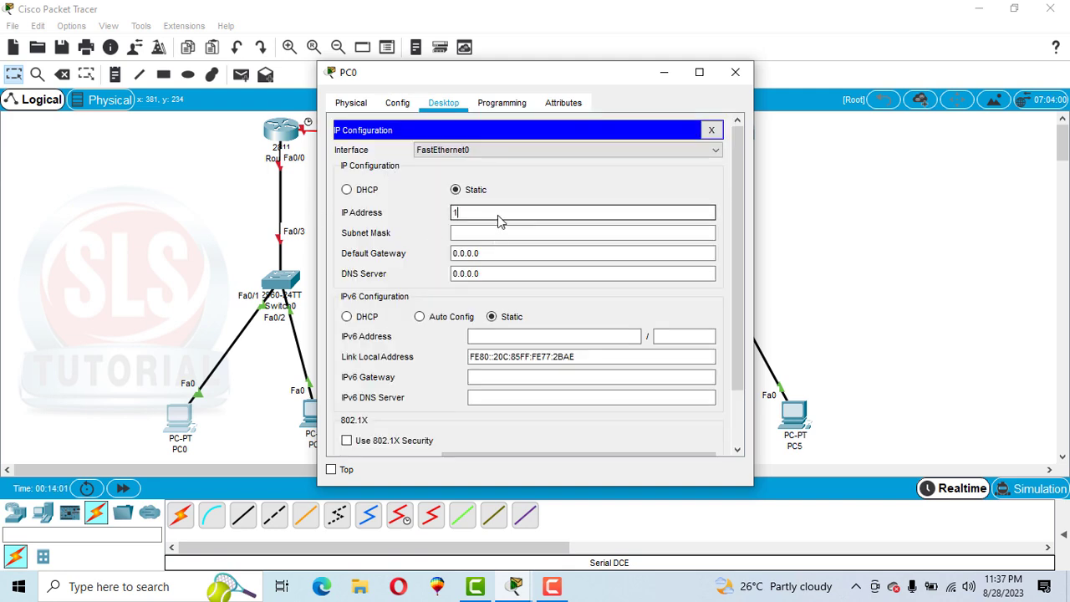
text(92.168.10.10)
key(Tab)
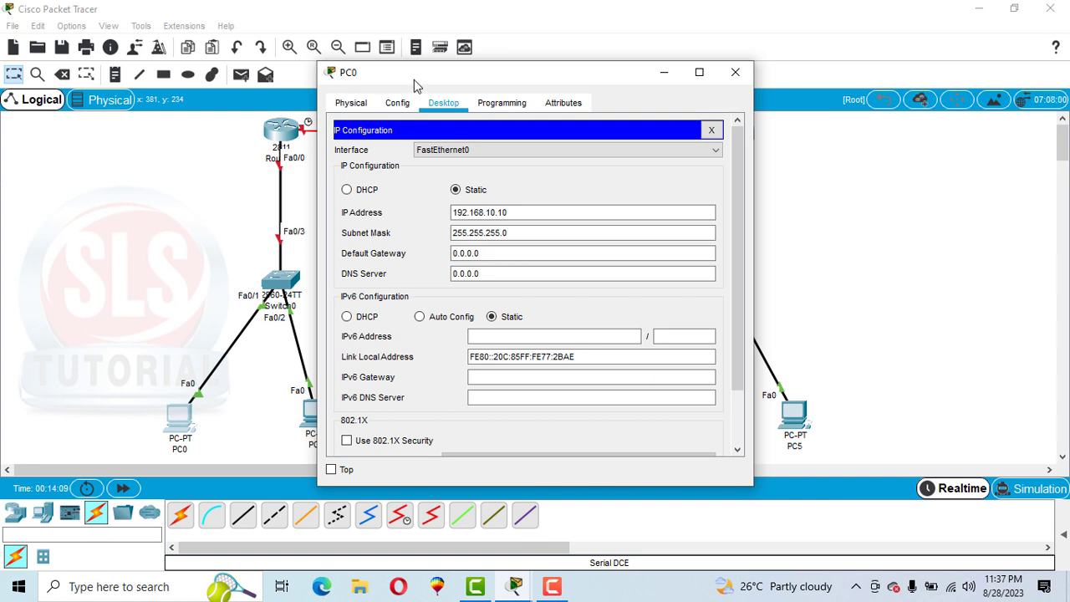
Step: Set PC0's default gateway to 192.168.10.1 and copy that address for reuse
drag(414, 79, 541, 72)
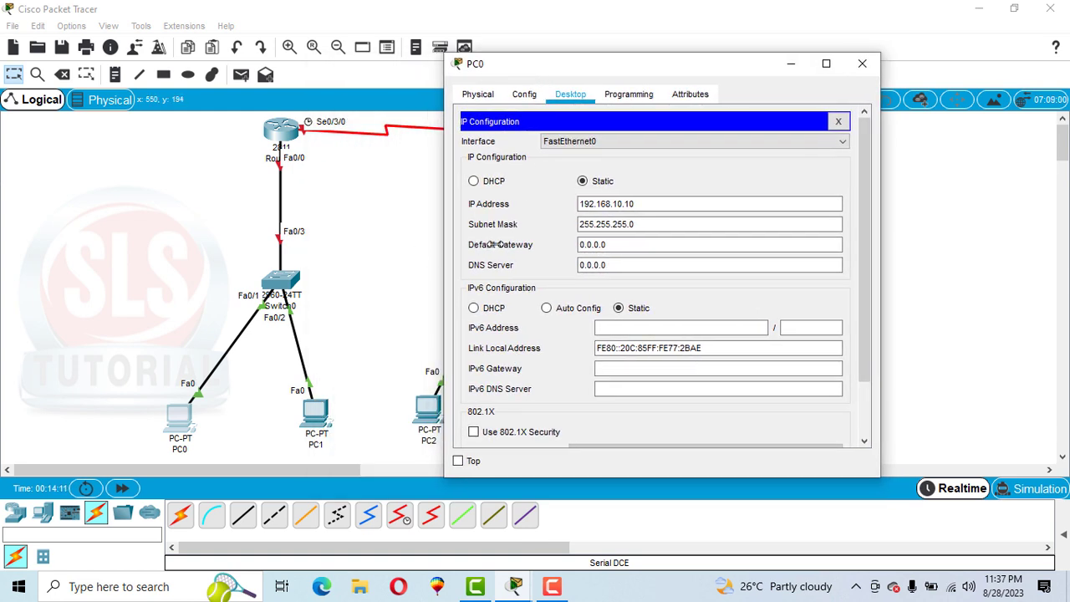
drag(615, 244, 571, 245)
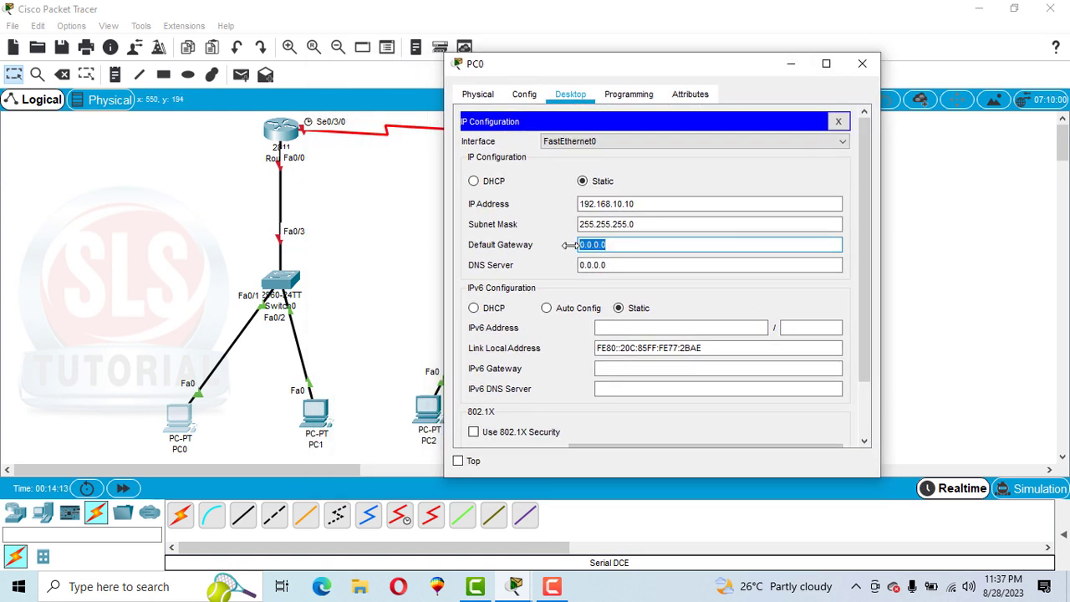
text(192.)
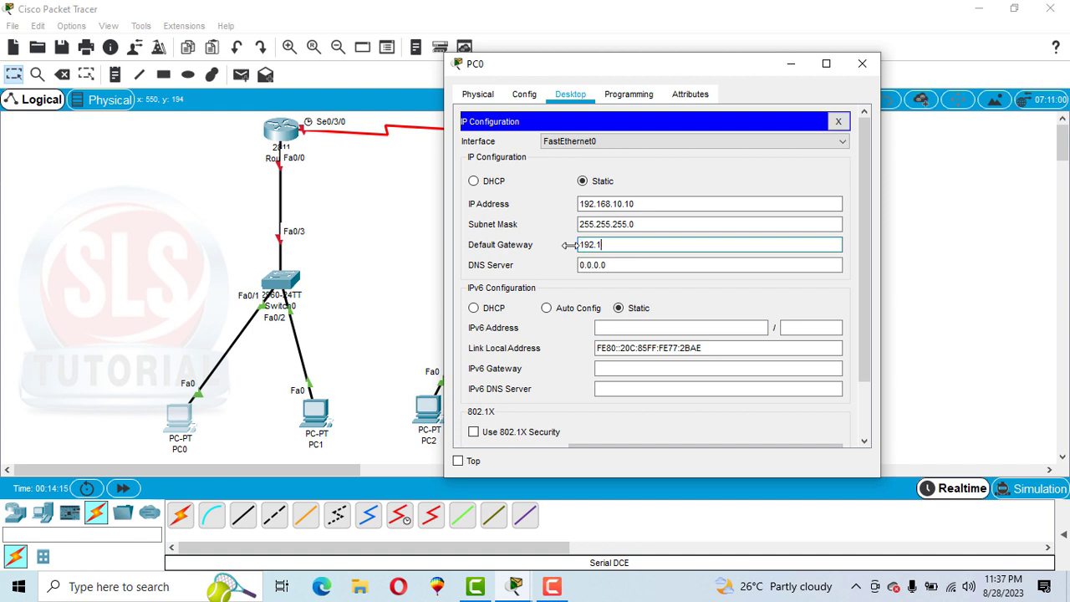
text(168.10.1)
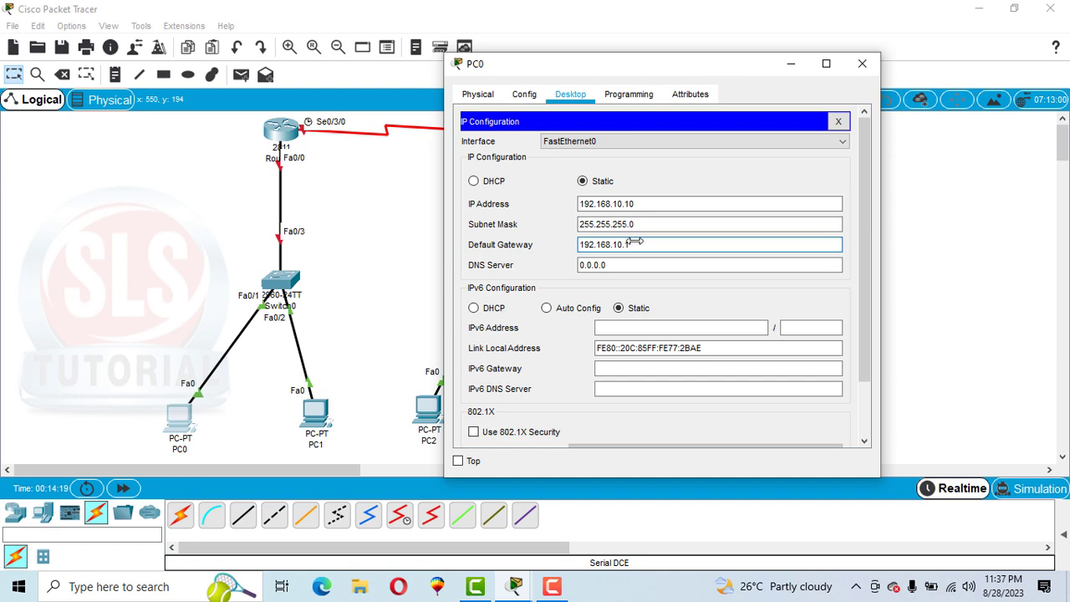
drag(635, 243, 584, 242)
key(ctrl+c)
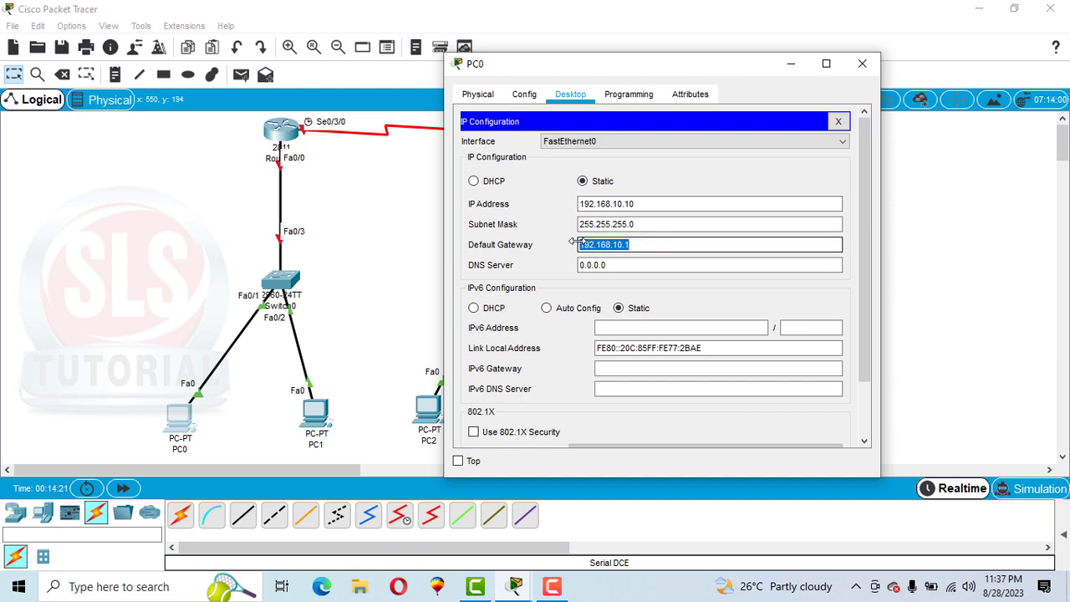
click(863, 63)
Step: Configure PC1 with static IP address 192.168.10.11, subnet mask 255.255.255.0 and the copied default gateway 192.168.10.1
click(316, 411)
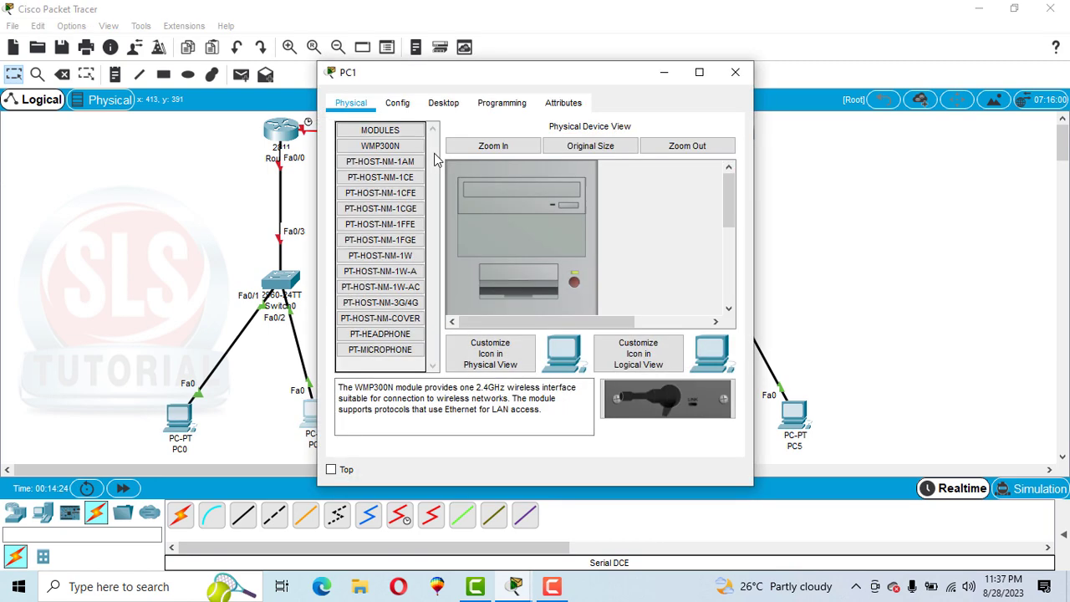
click(442, 104)
click(384, 166)
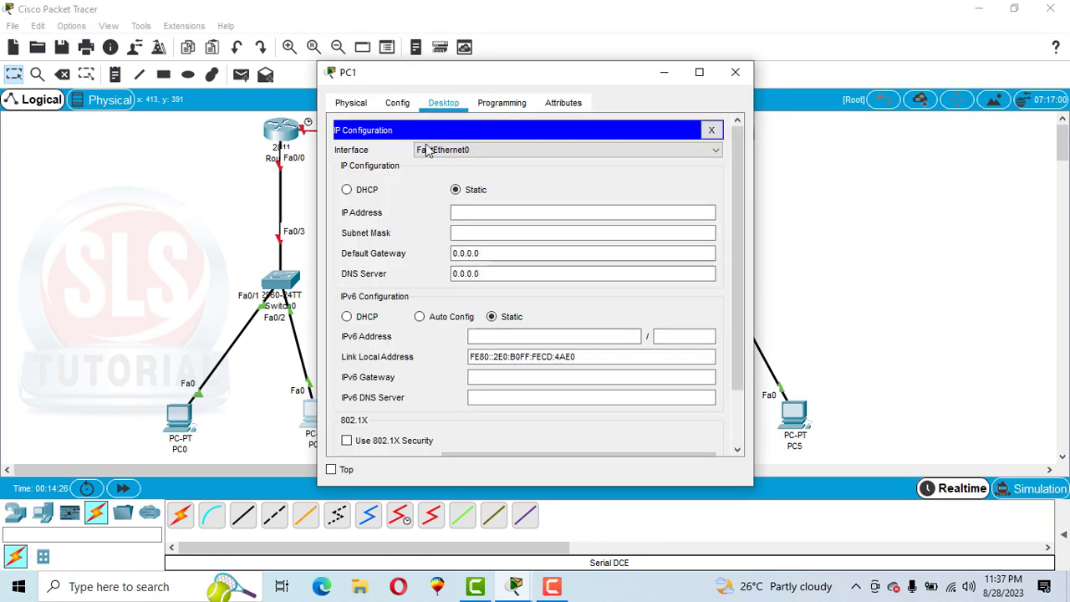
click(490, 214)
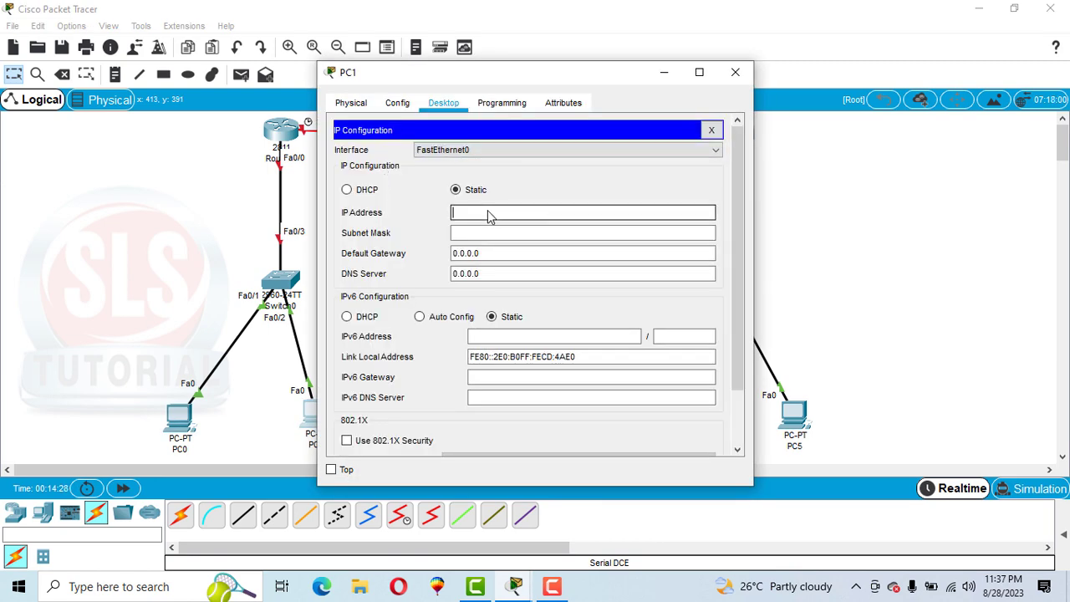
text(192.168.10.11)
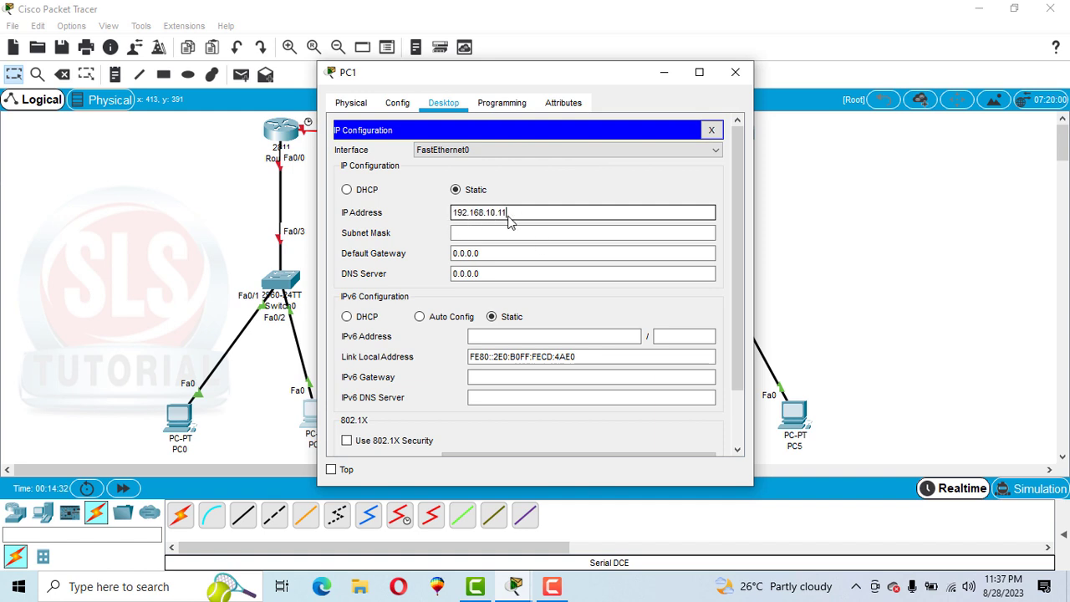
key(Tab)
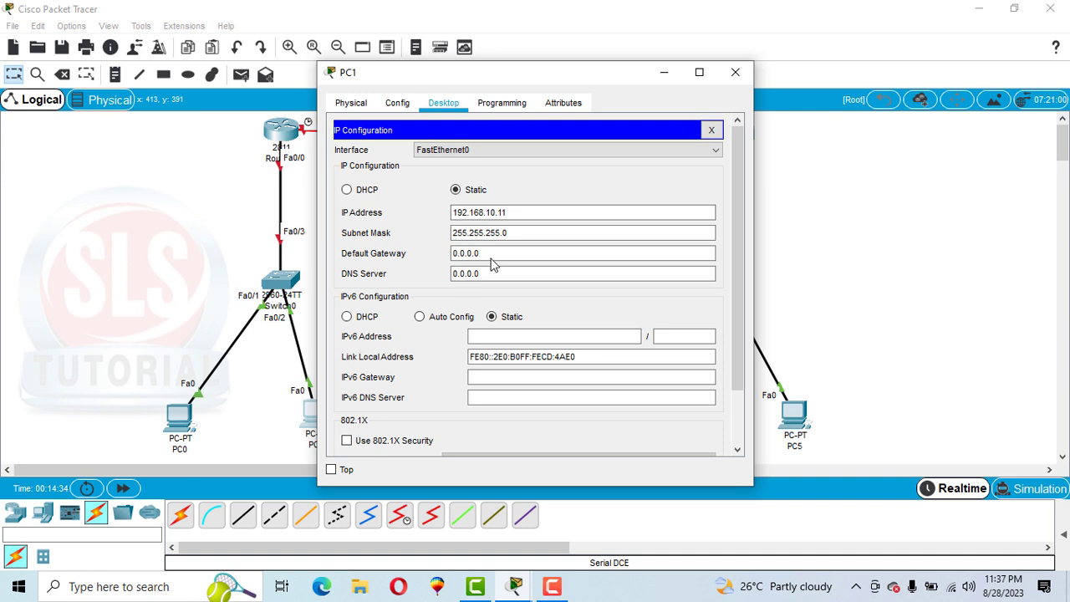
key(Tab)
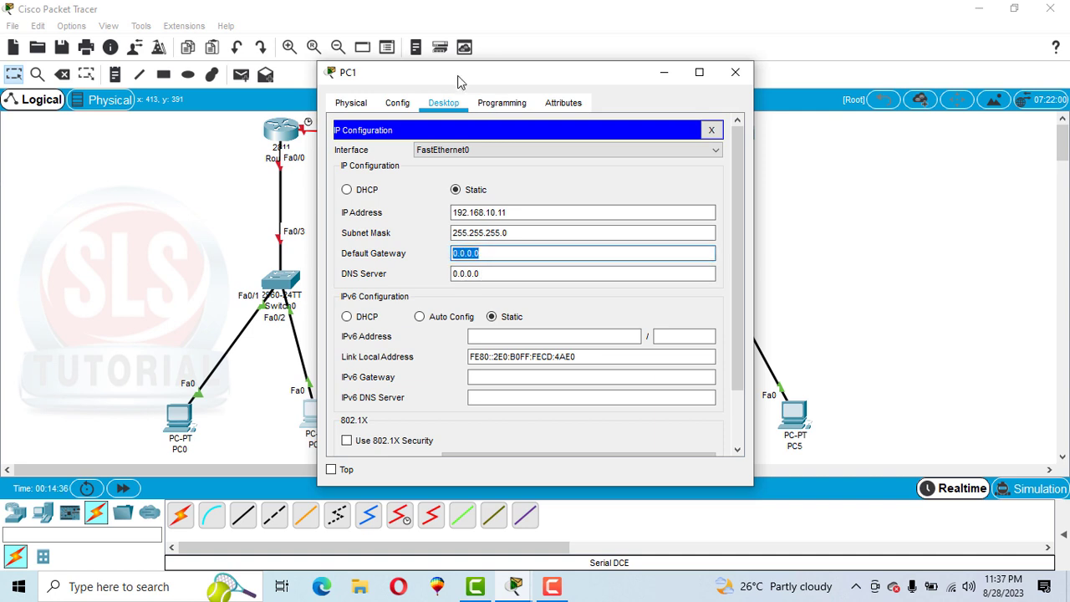
drag(457, 81, 538, 81)
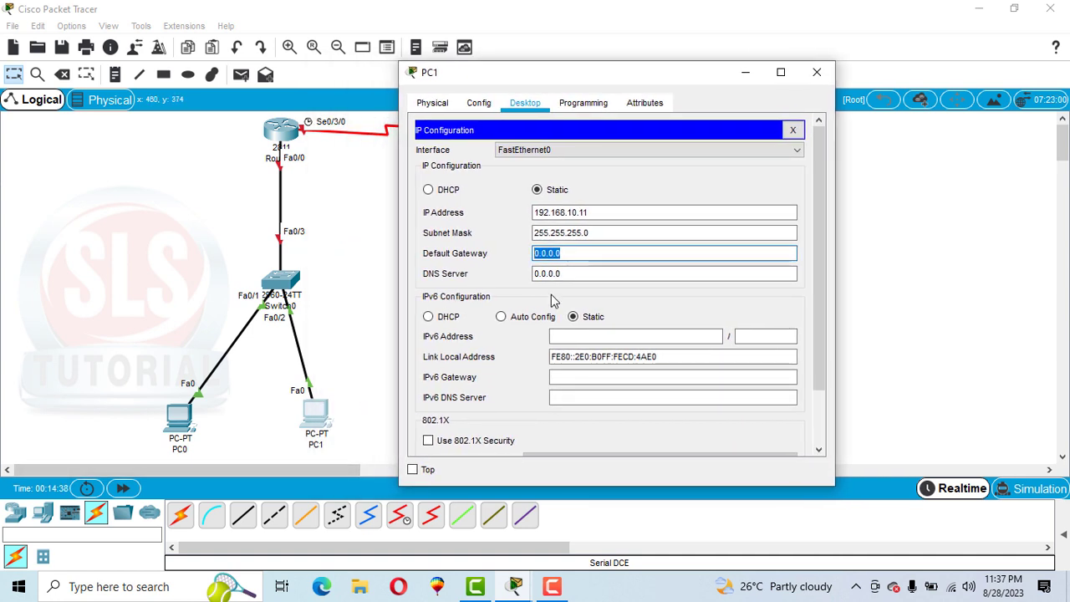
key(ctrl+v)
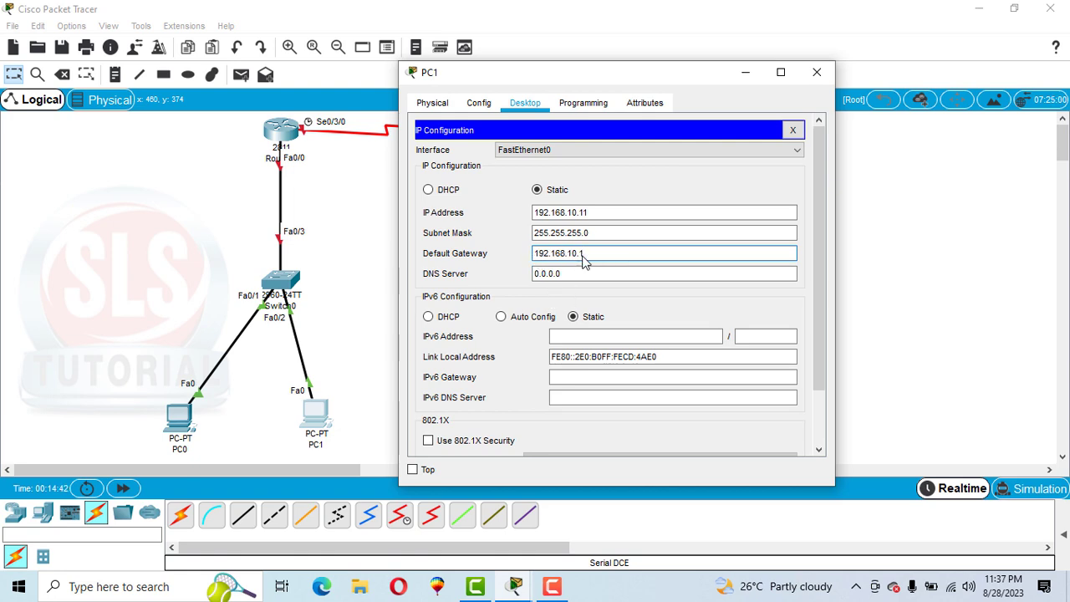
click(817, 72)
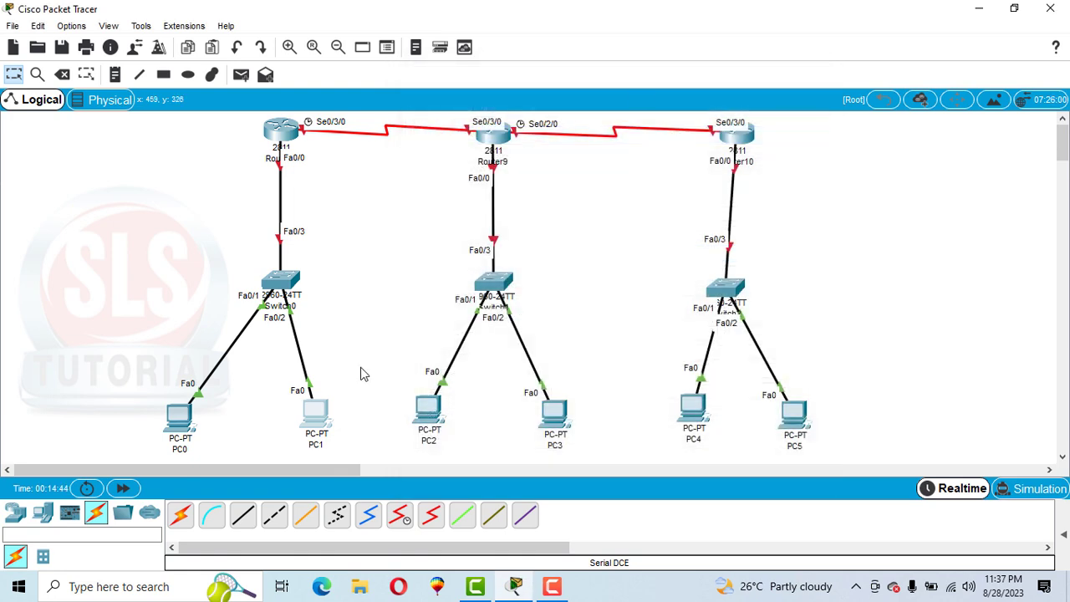
Step: Configure PC2 with static IP address 192.168.11.10, subnet mask 255.255.255.0 and default gateway 192.168.11.1
click(426, 414)
drag(402, 76, 624, 55)
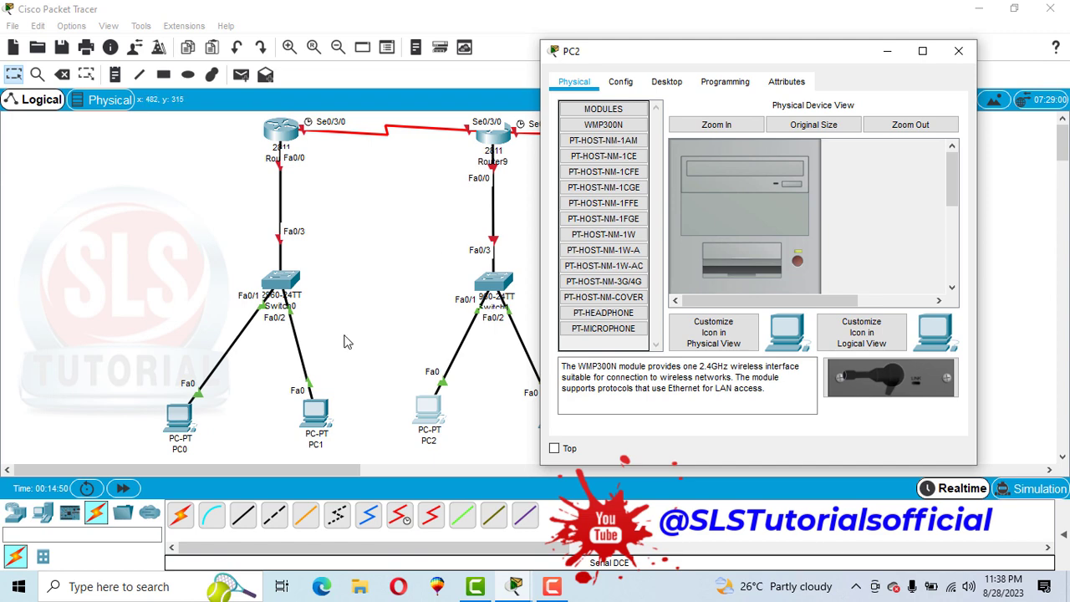
click(673, 82)
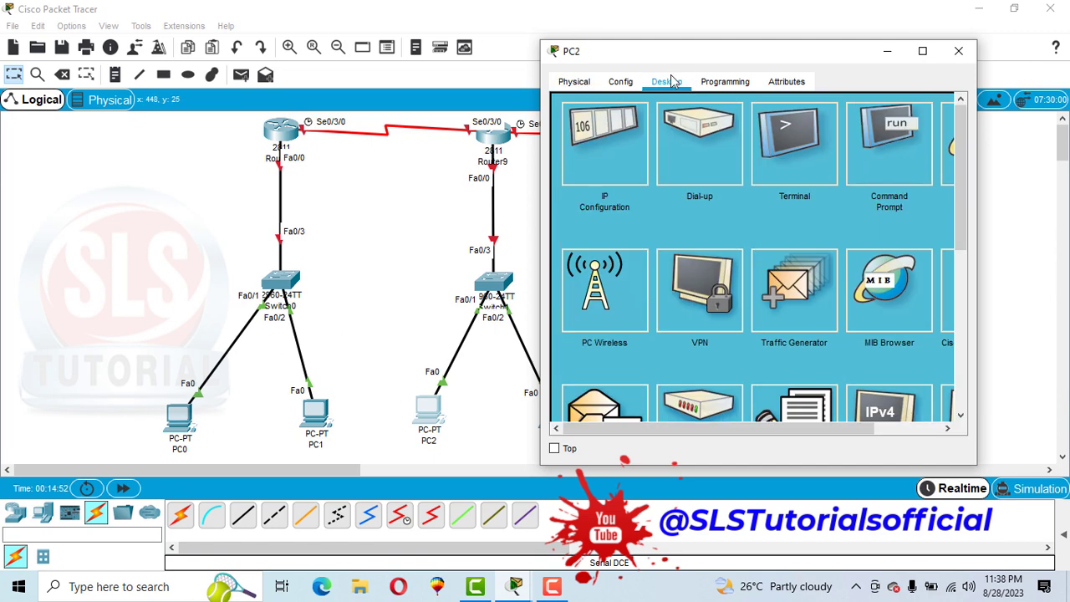
click(619, 131)
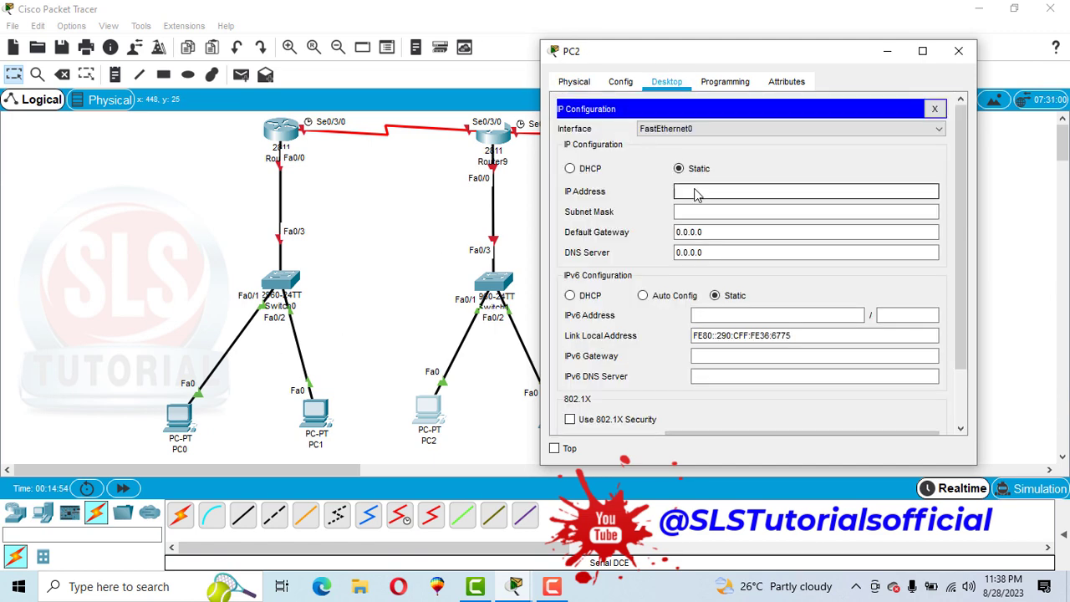
text(192.168.10.1)
click(717, 192)
key(BackSpace)
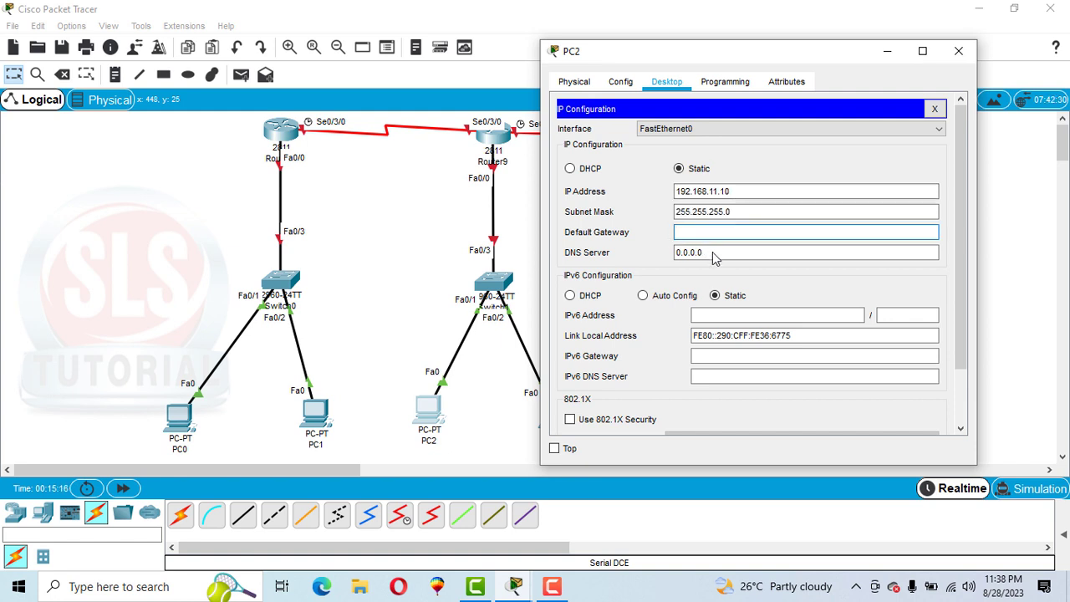
text(192.168.10.1)
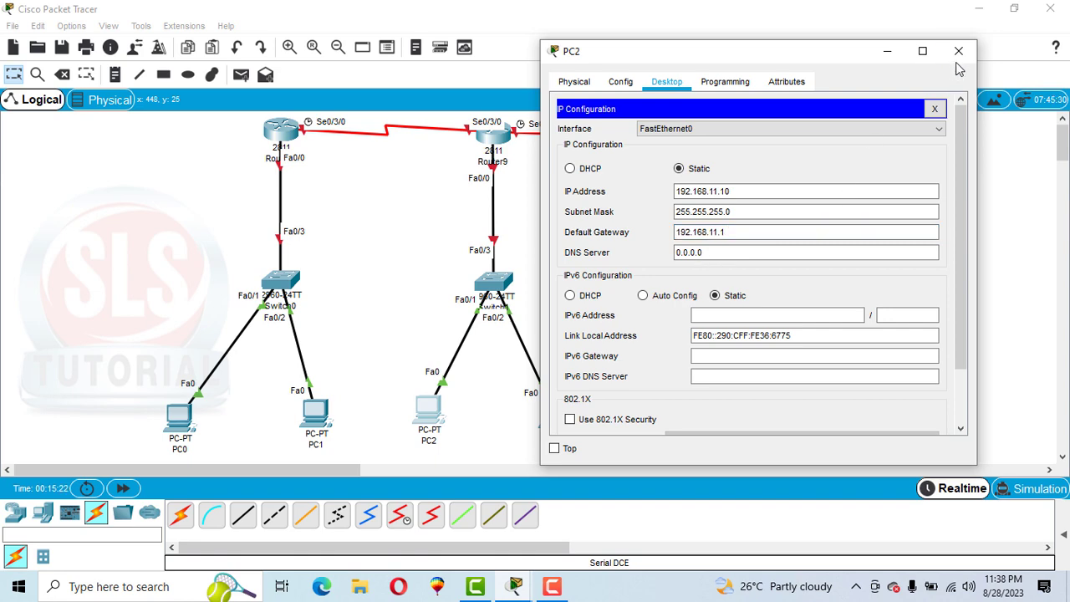
click(959, 51)
Step: Configure PC3 with static IP address 192.168.11.11, subnet mask 255.255.255.0 and default gateway 192.168.11.1
click(555, 414)
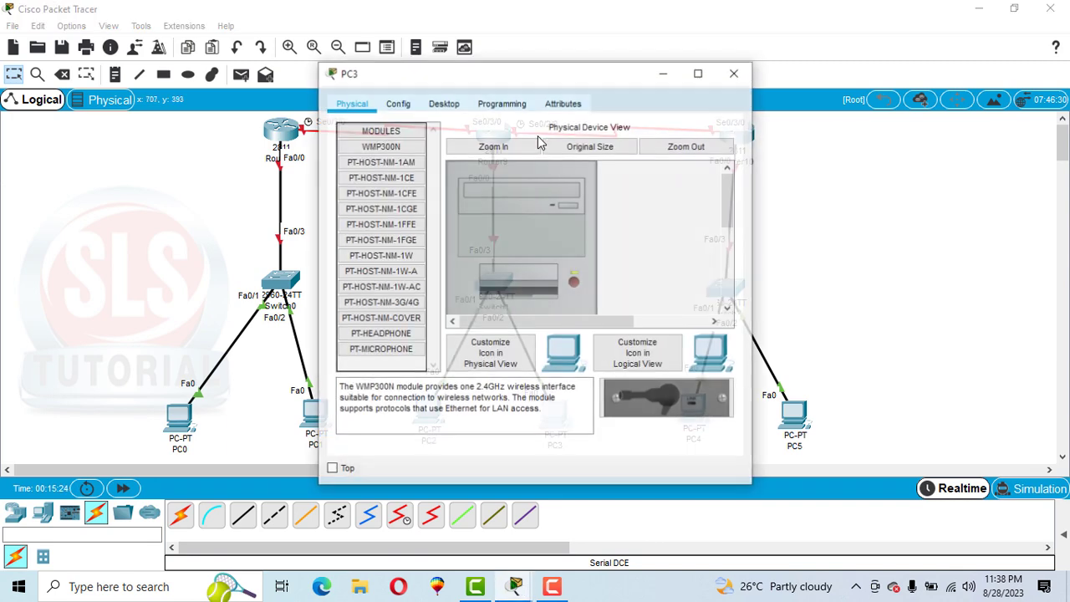
click(442, 106)
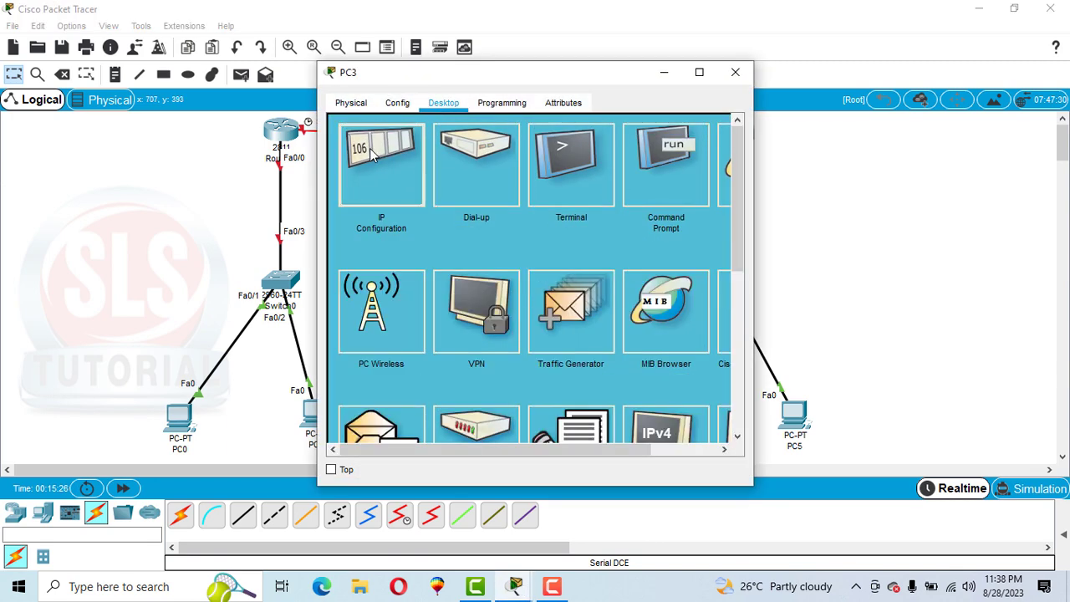
click(393, 159)
click(491, 216)
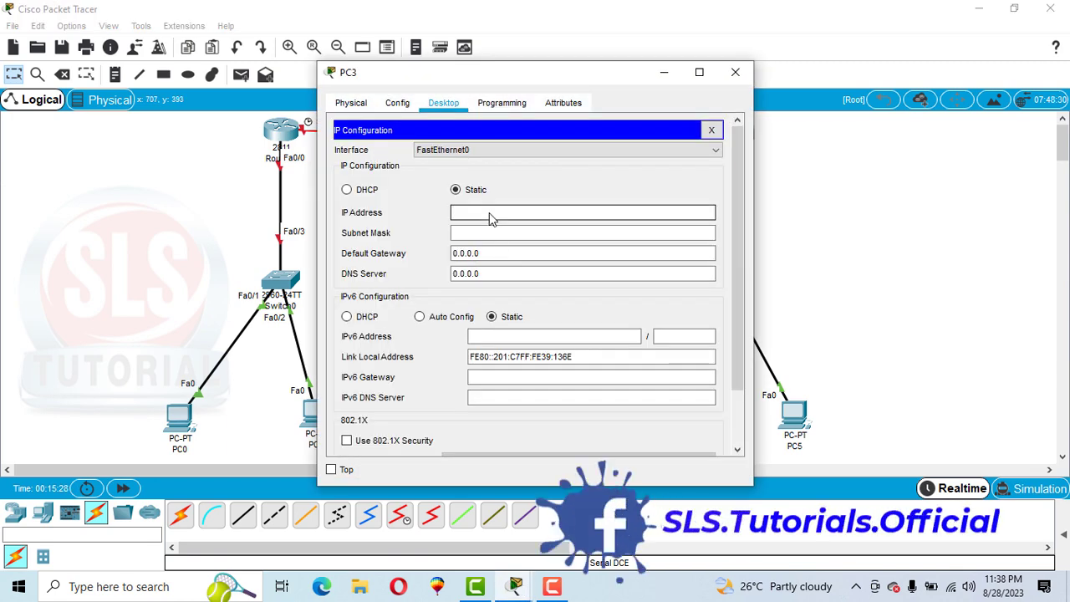
text(192.168.11.11)
click(488, 233)
drag(480, 259, 448, 261)
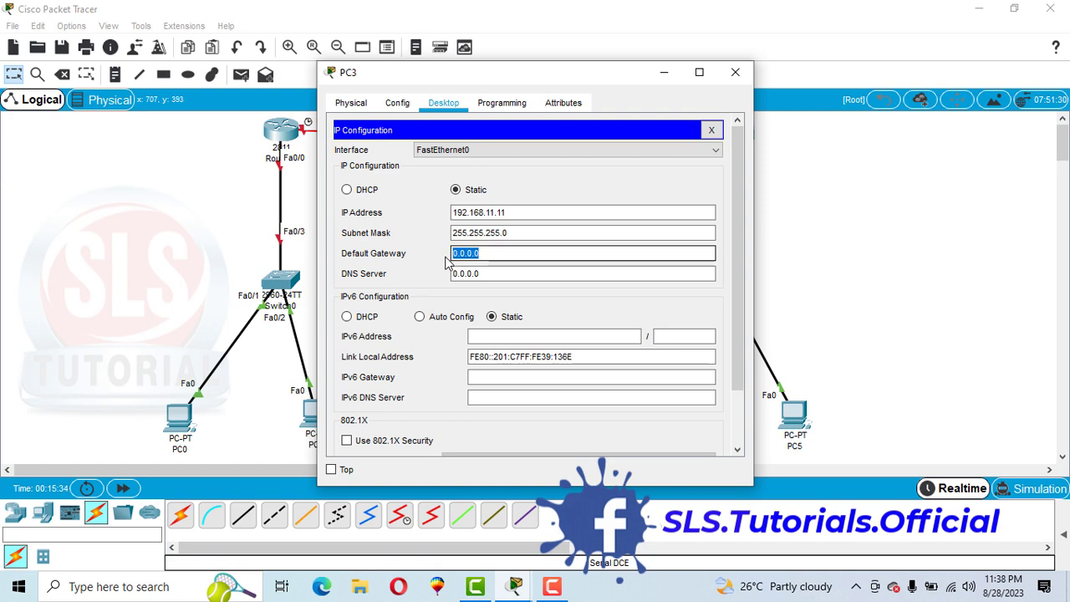
text(192.168.11.1)
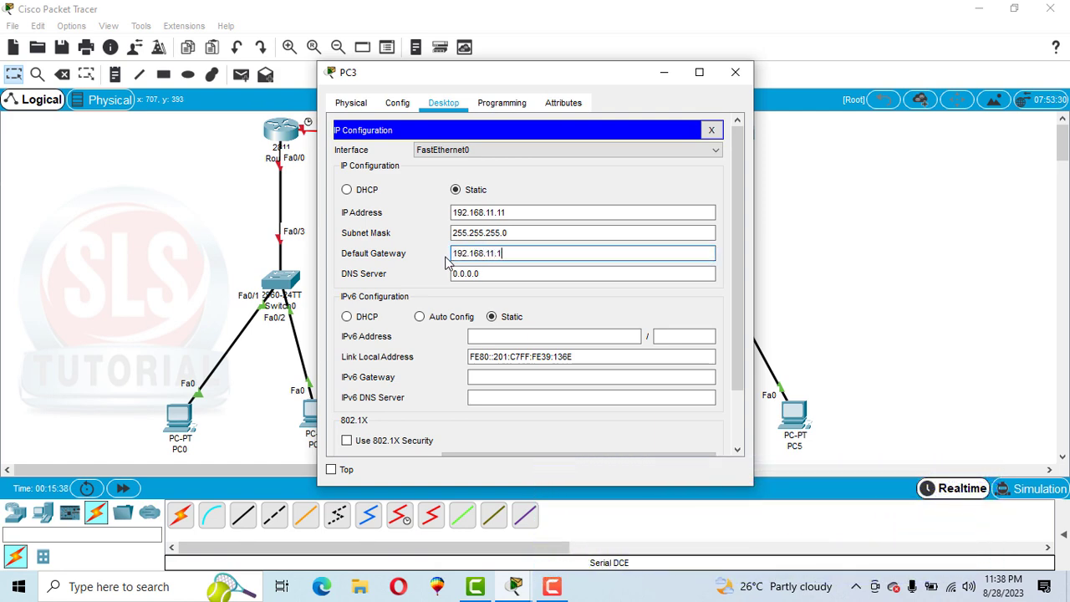
click(734, 72)
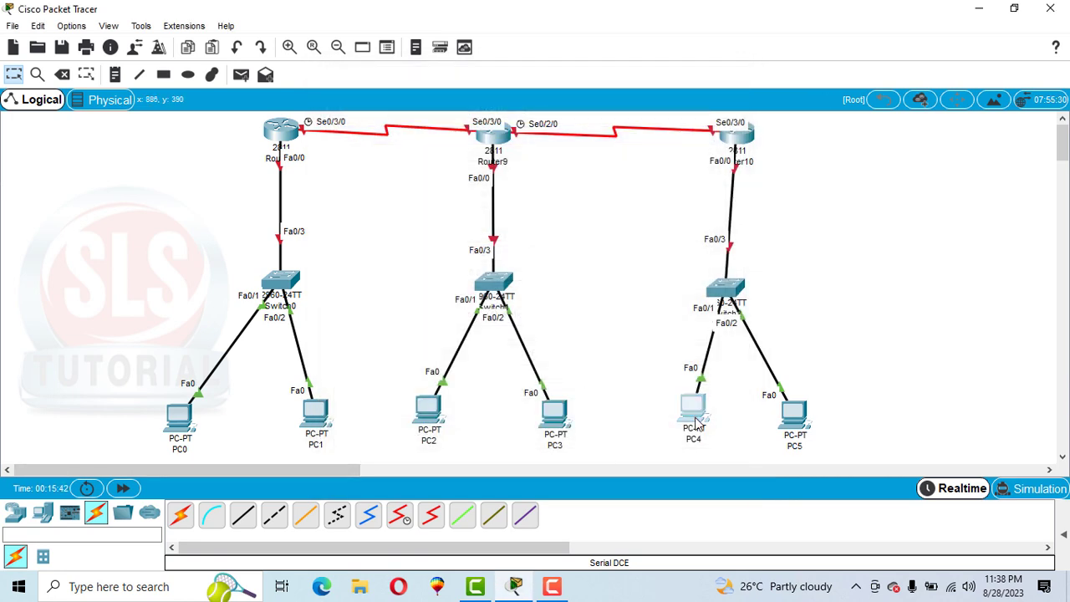
Step: Configure PC4 with static IP address 192.168.12.10, subnet mask 255.255.255.0 and default gateway 192.168.12.1
click(694, 408)
click(430, 104)
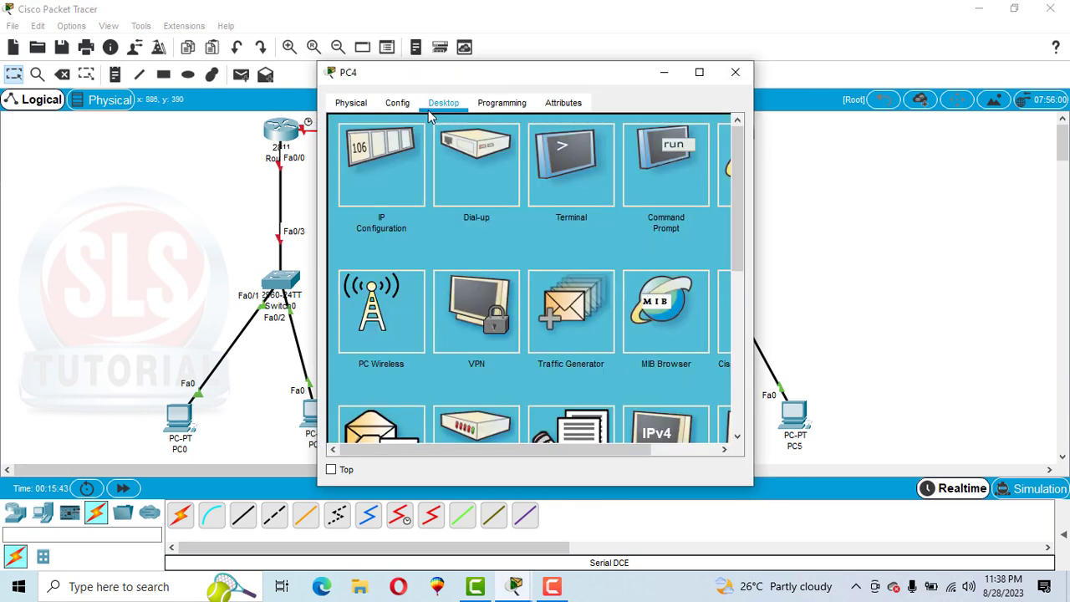
click(380, 172)
click(473, 215)
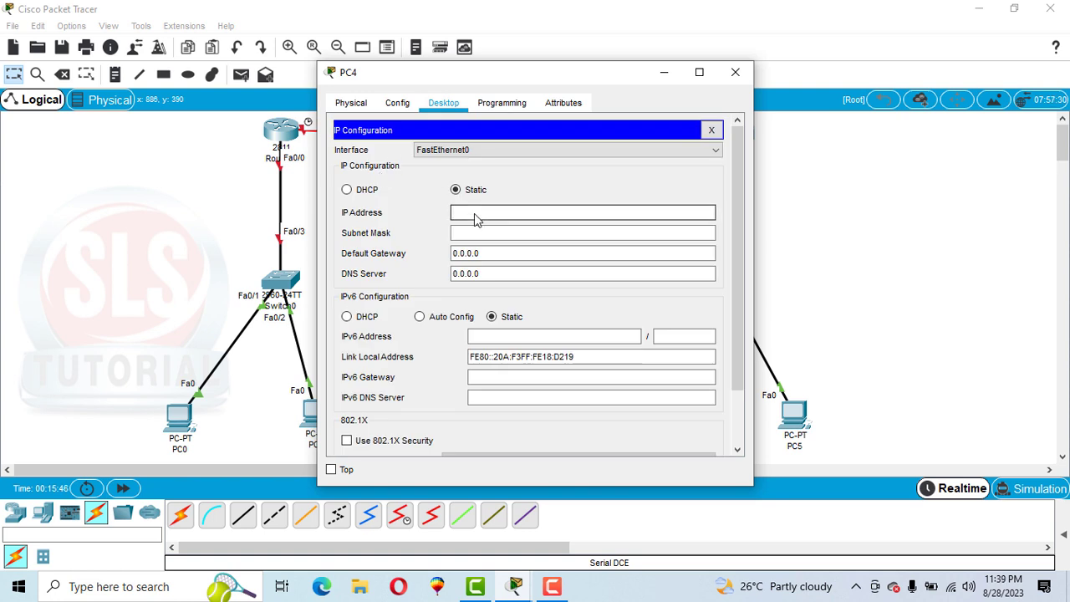
text(192.168.10)
key(BackSpace)
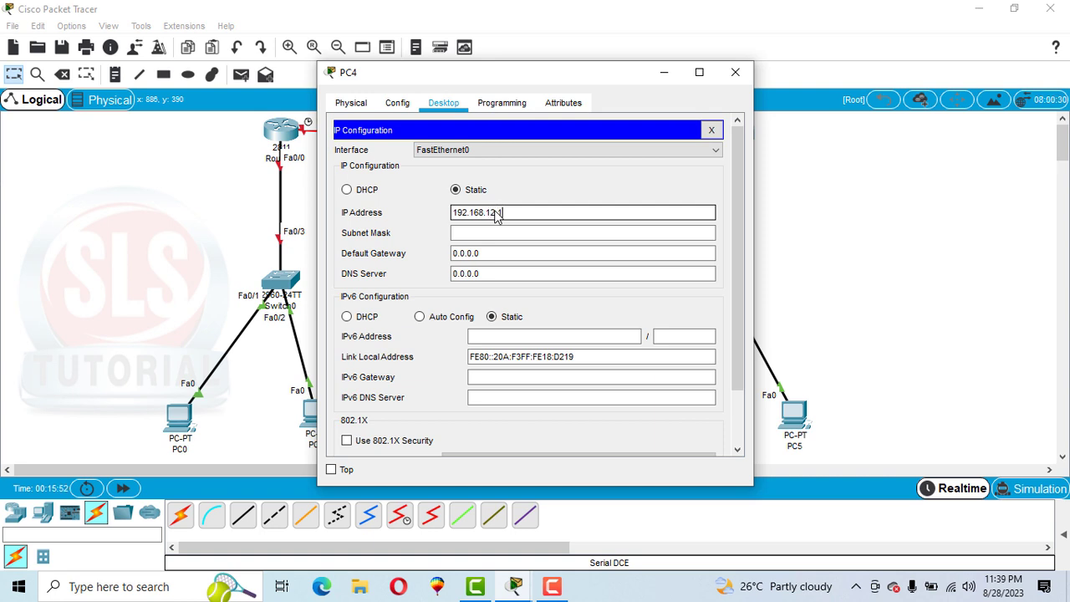
key(Tab)
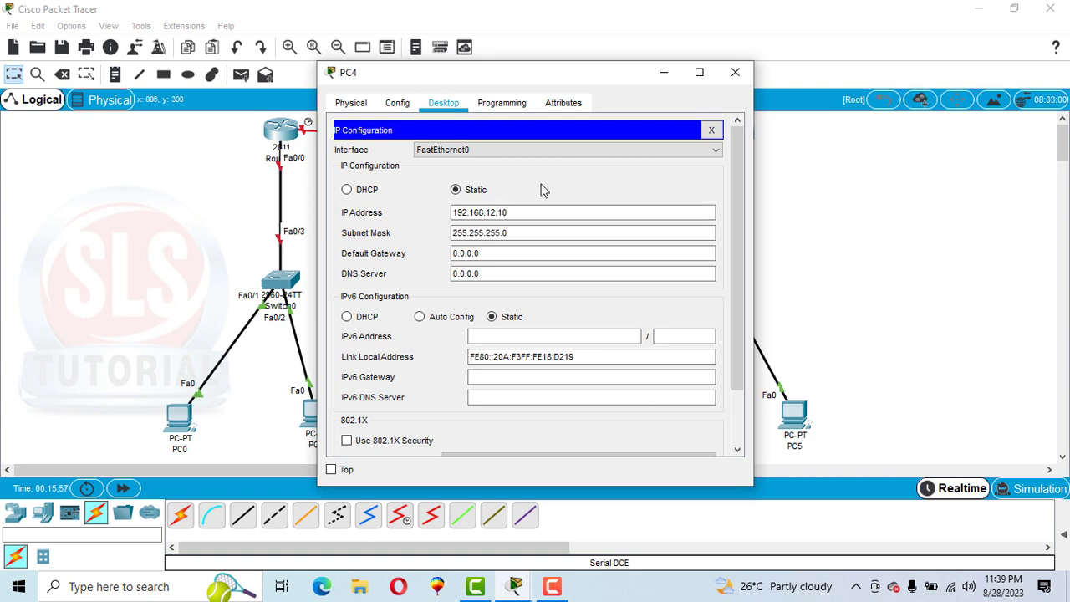
key(Tab)
text(192.168.10.1)
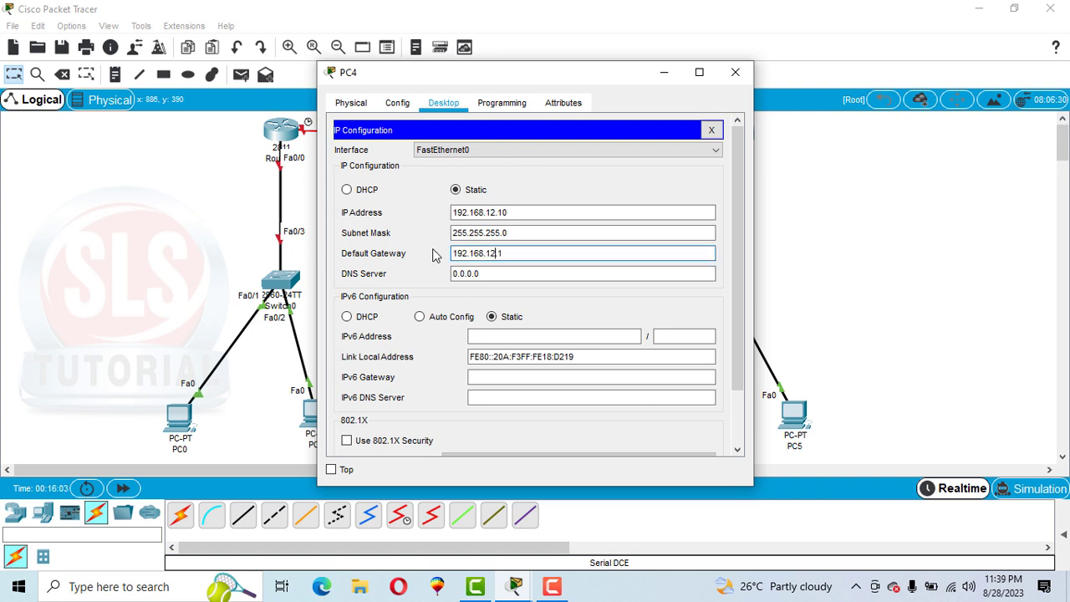
click(540, 193)
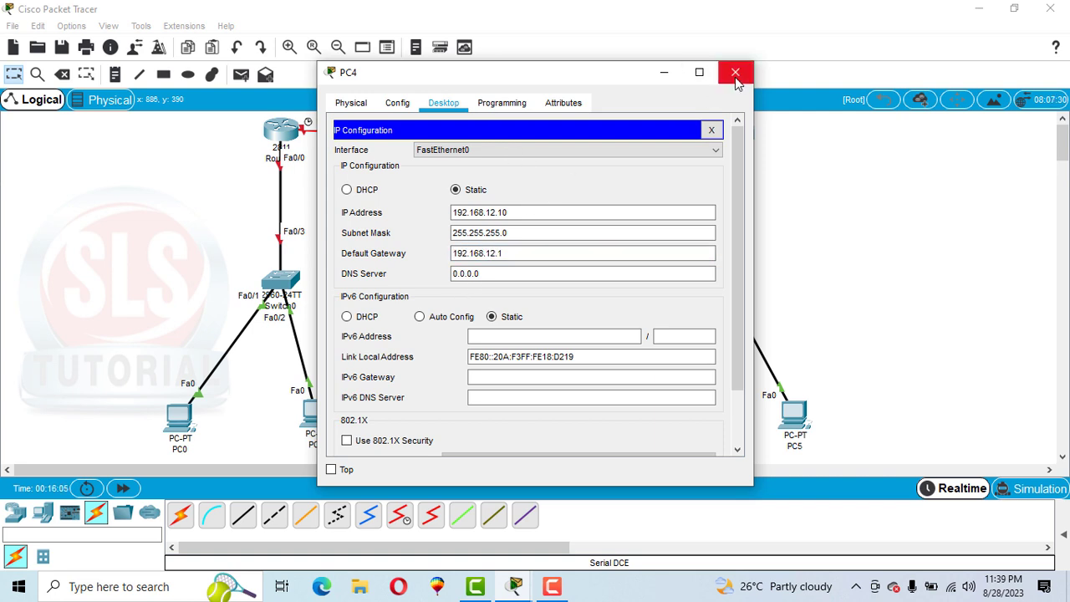
Step: Configure PC5 with static IP address 192.168.12.11, subnet mask 255.255.255.0 and default gateway 192.168.12.1
click(736, 72)
click(794, 414)
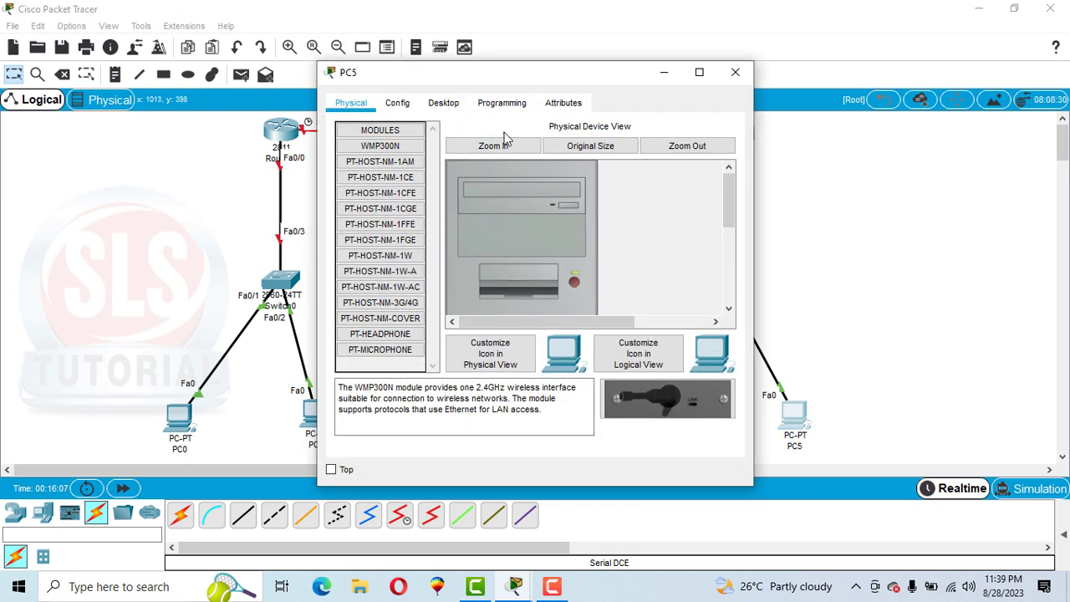
click(443, 104)
click(408, 150)
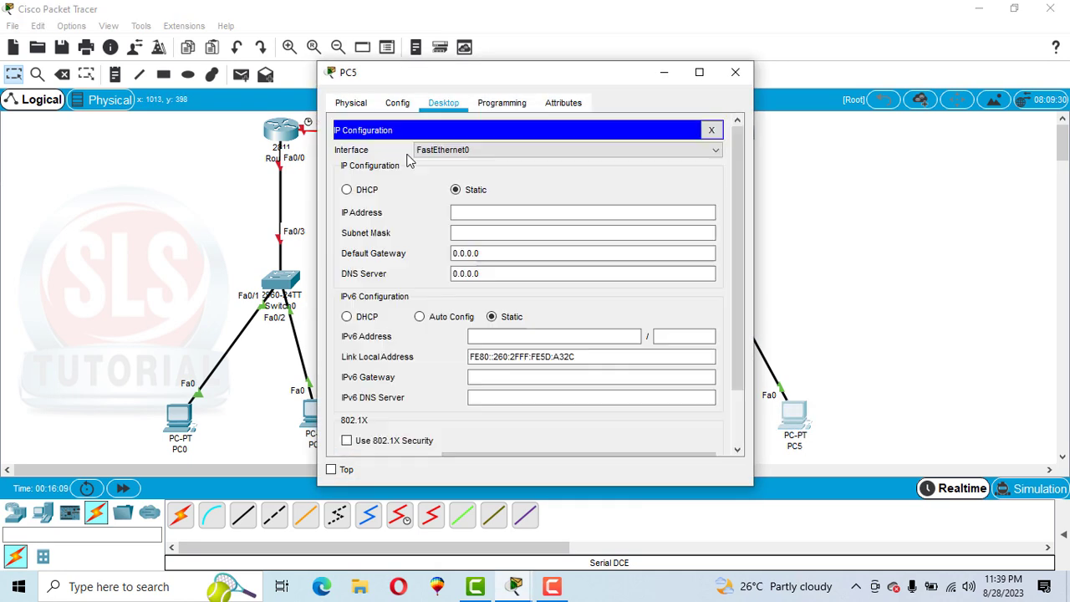
click(499, 219)
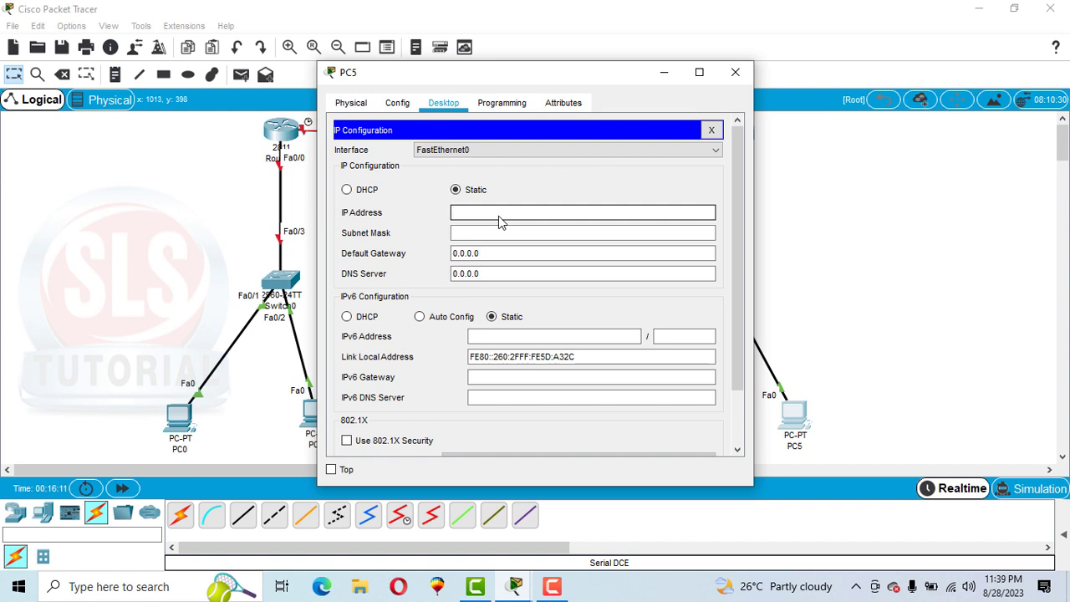
text(192.168.1)
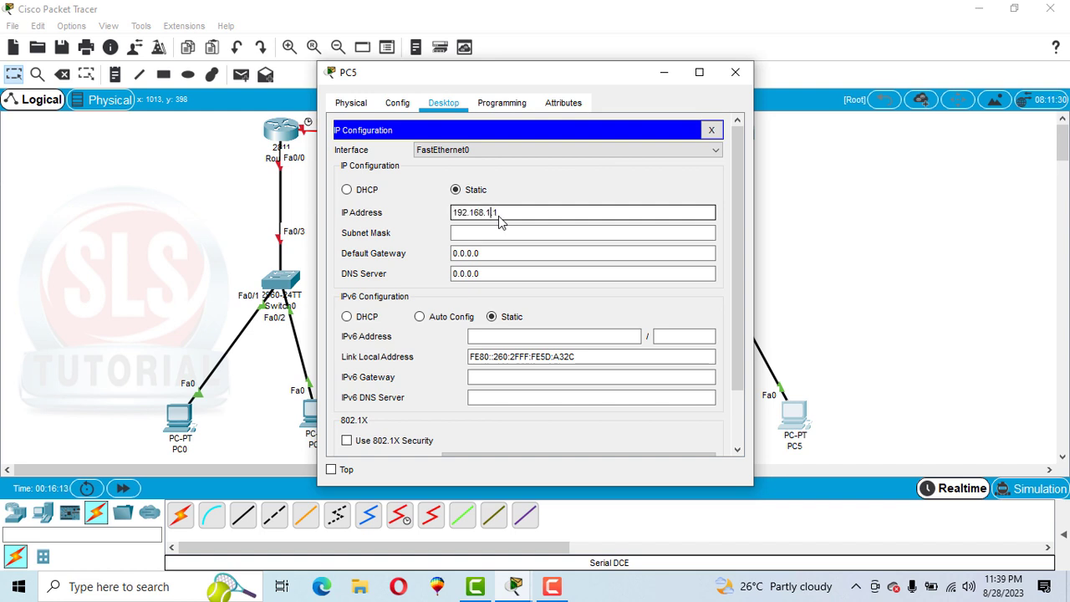
text(0.12.11)
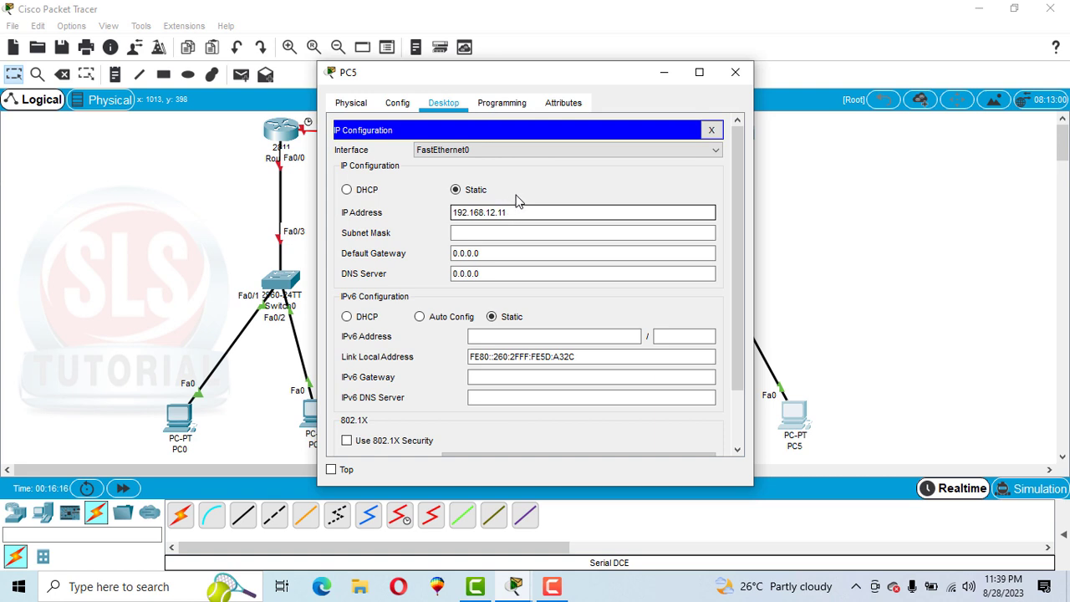
click(508, 193)
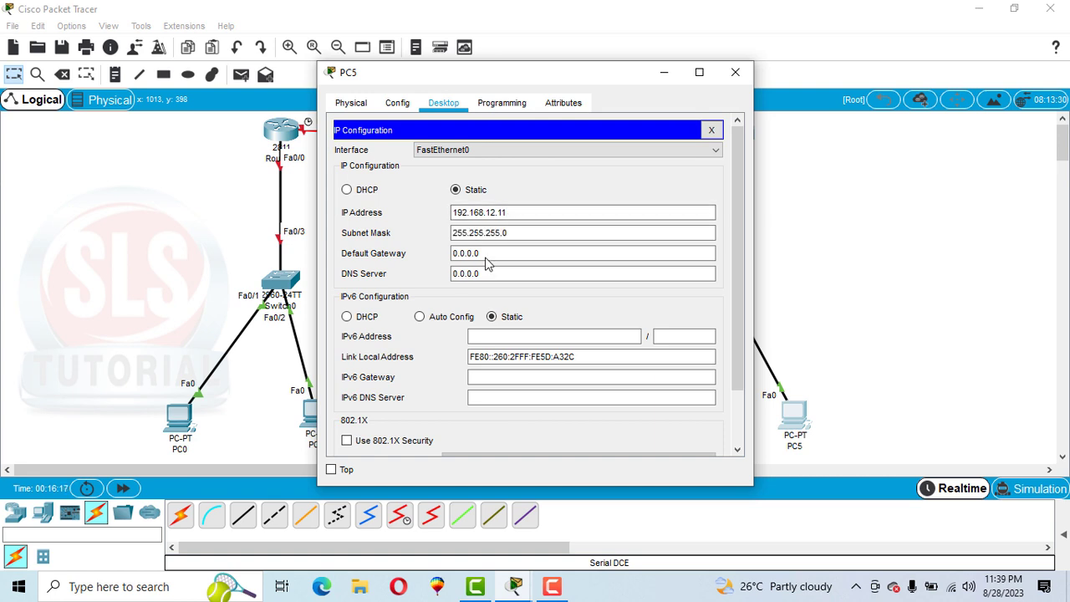
drag(486, 257, 430, 259)
text(192.168.12.1)
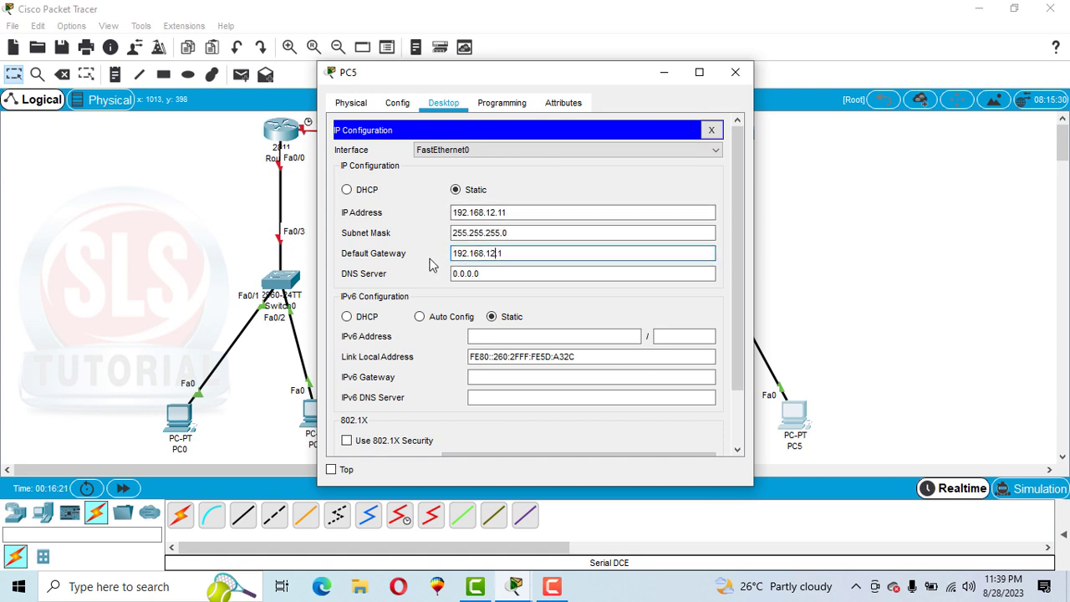
click(537, 181)
click(735, 71)
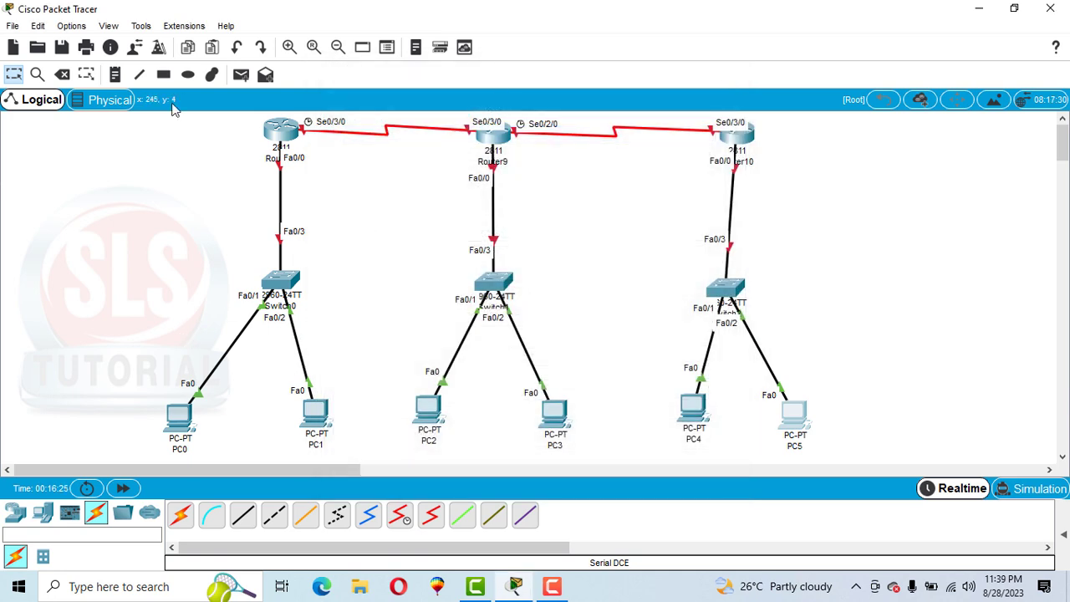
Step: Place address notes on the workspace: 192.168.10.10 near PC0, 192.168.10.11 near PC1 and 192.168.11.10 near PC2
click(115, 75)
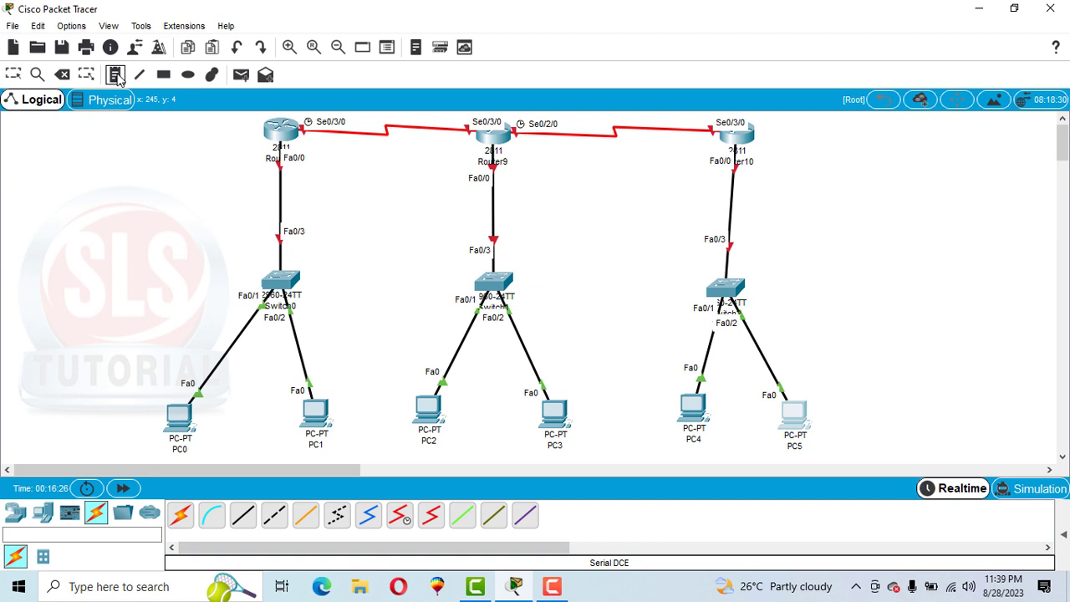
click(99, 366)
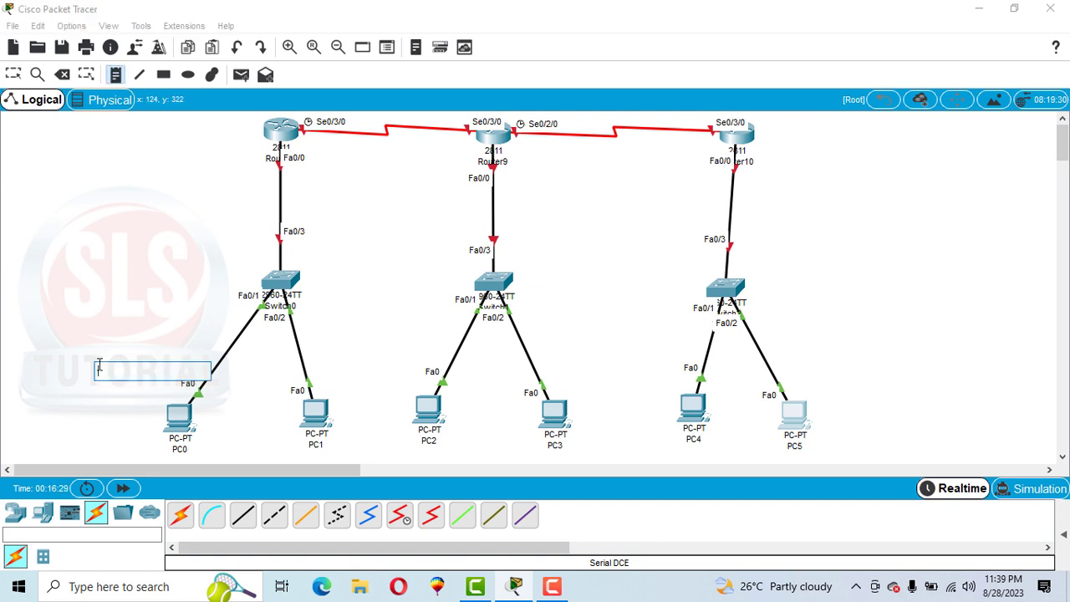
text(192.168.10.1)
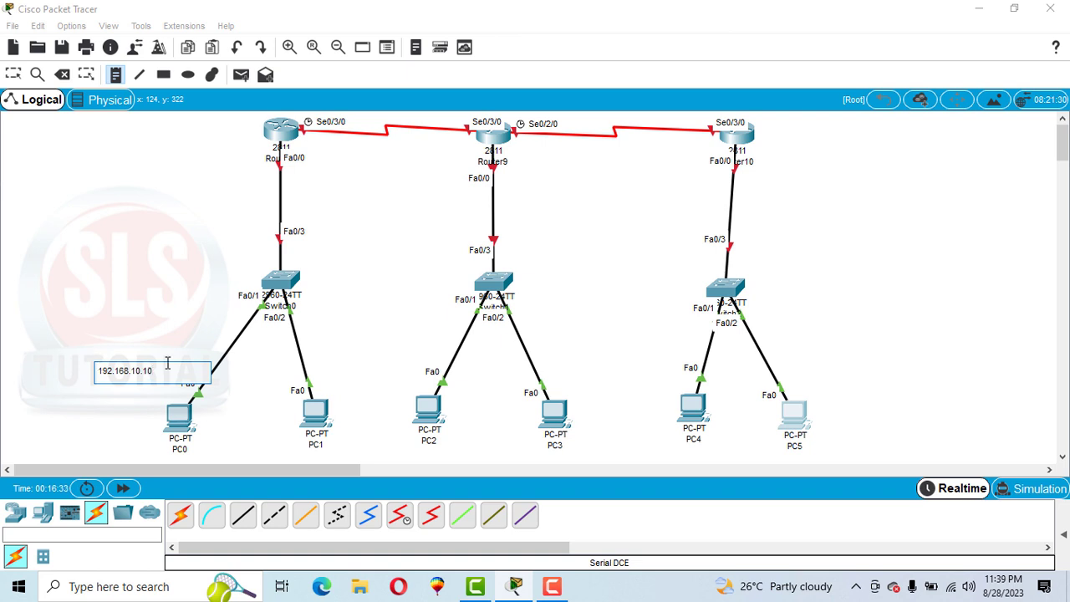
click(315, 369)
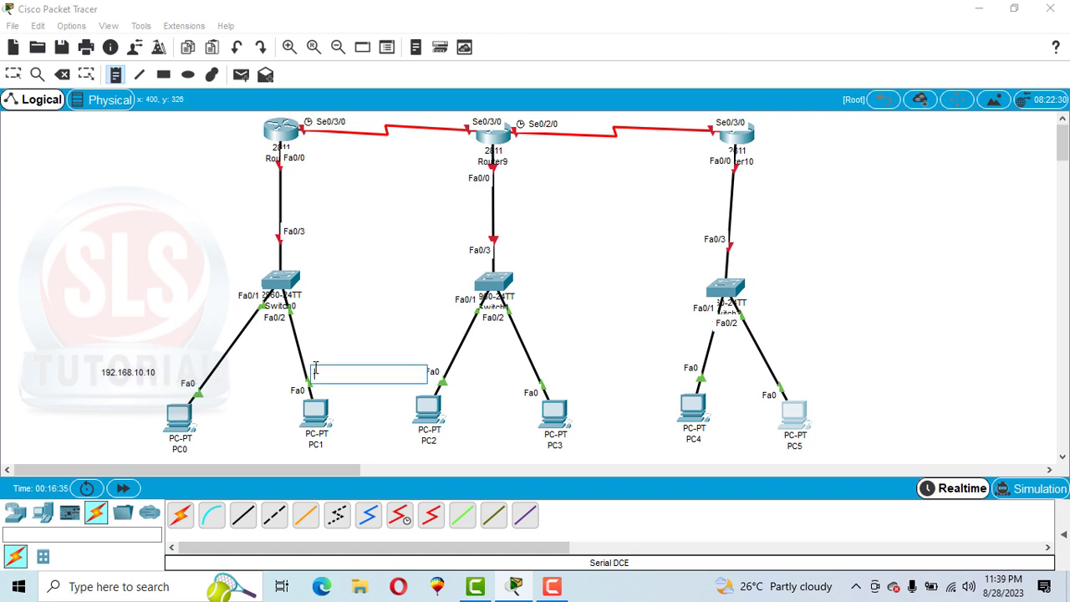
text(192.168.10.1)
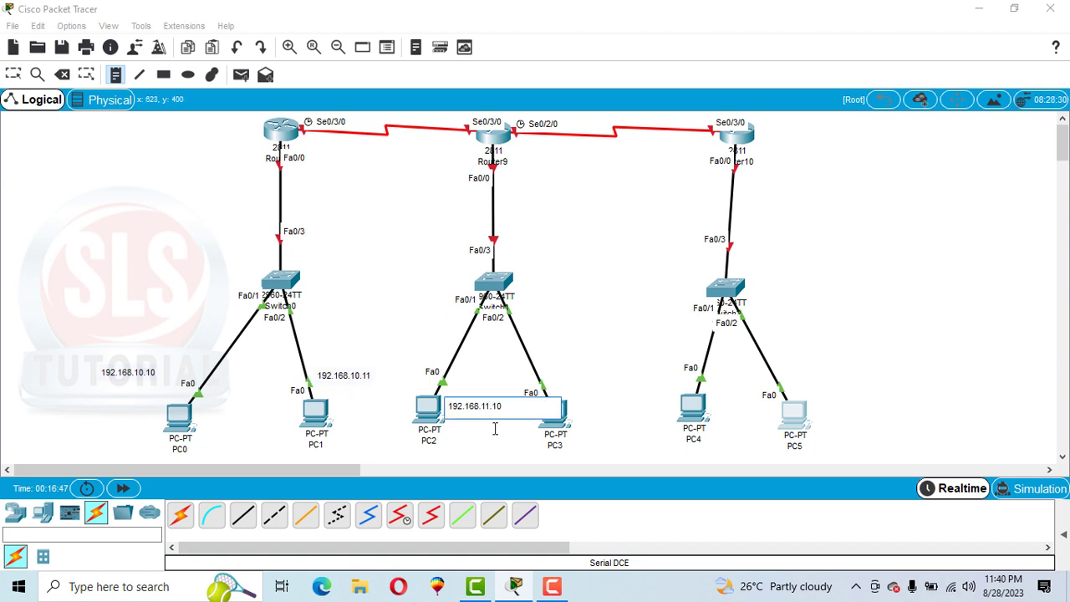
Step: Place address notes 192.168.11.11 near PC3, 192.168.12.10 near PC4 and 192.168.12.11 near PC5
click(558, 388)
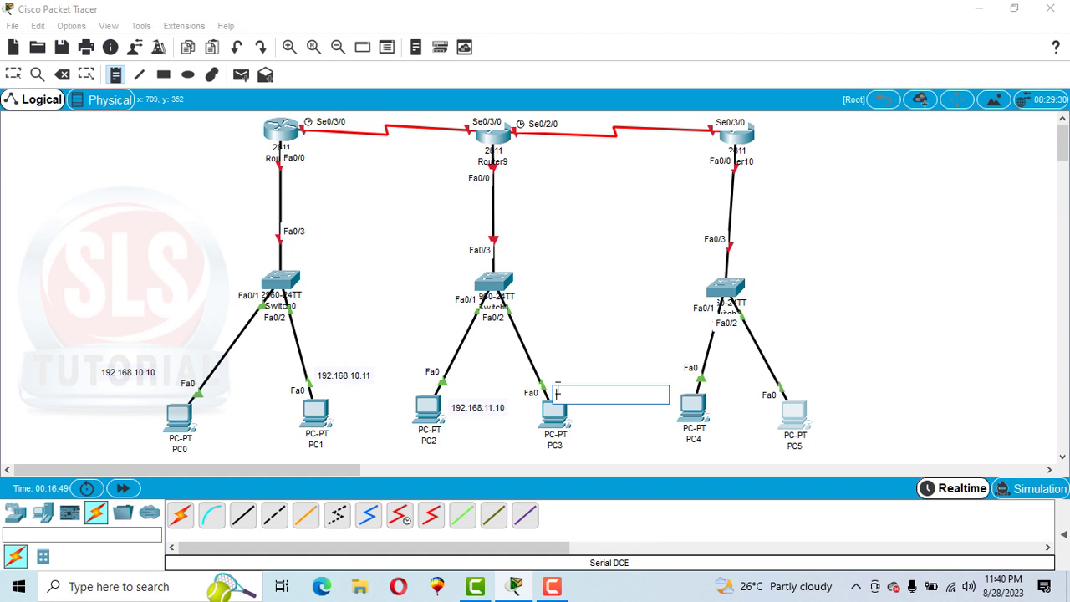
text(192.168.10.1)
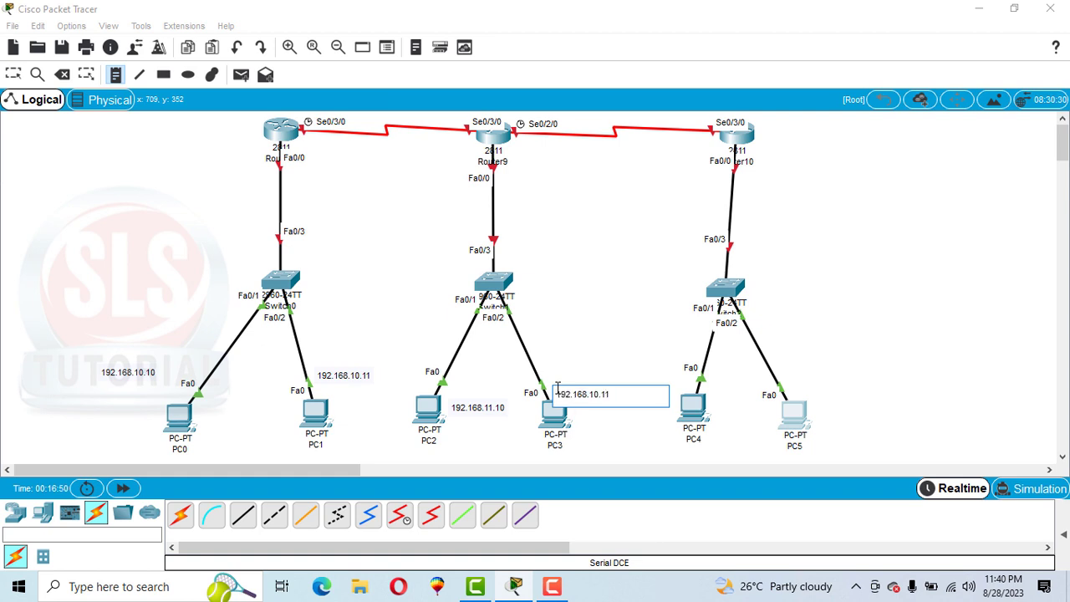
key(BackSpace)
key(Right)
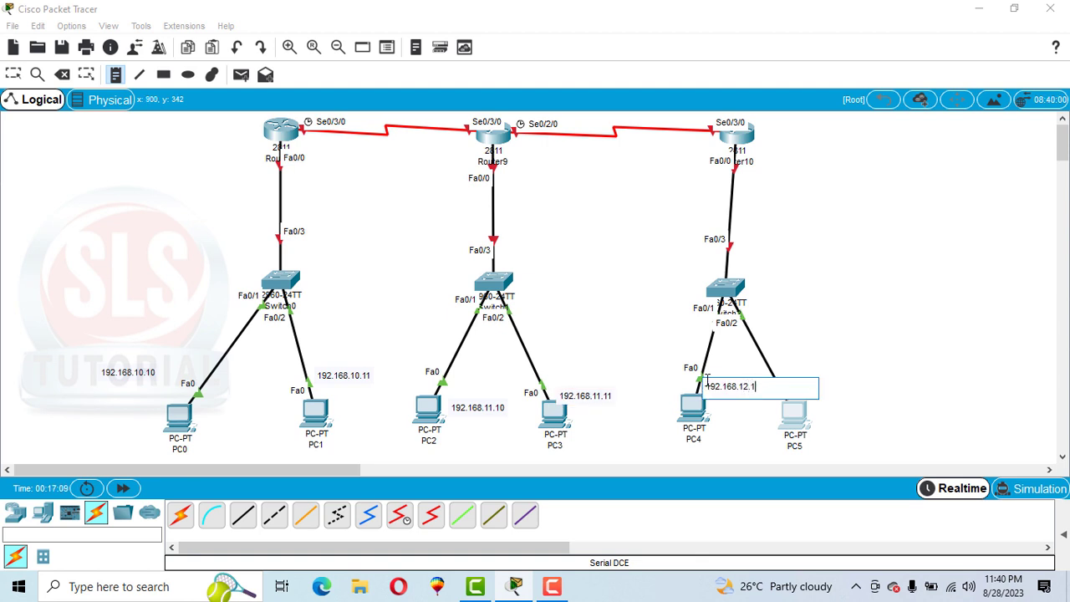
click(797, 369)
text(192.168.10.1)
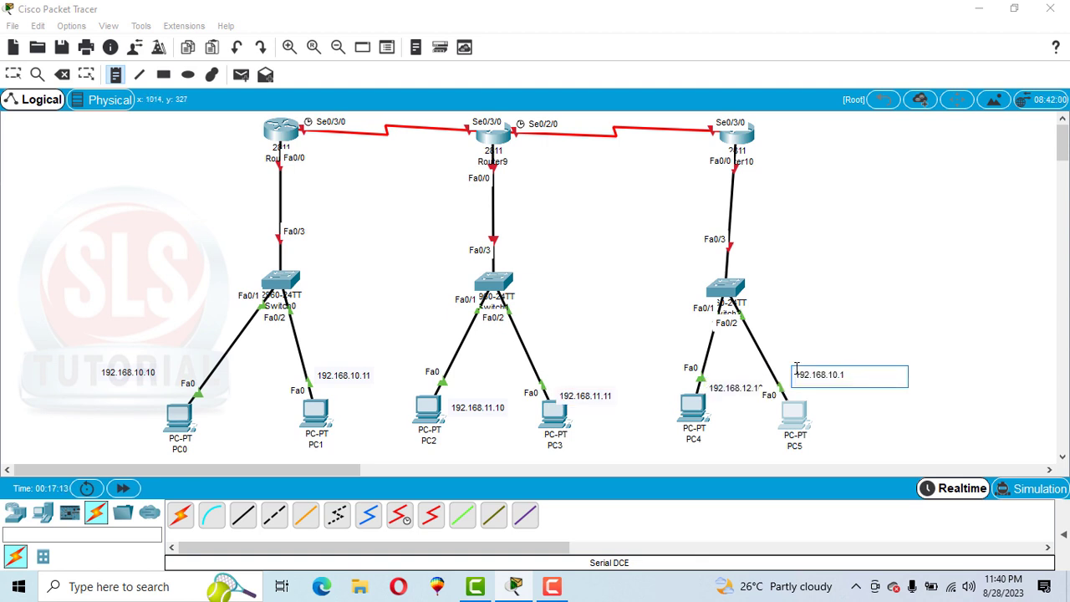
text(2)
Step: Add gateway notes 192.168.10.1 beside the first router and 192.168.11.1 beside Router9
click(166, 154)
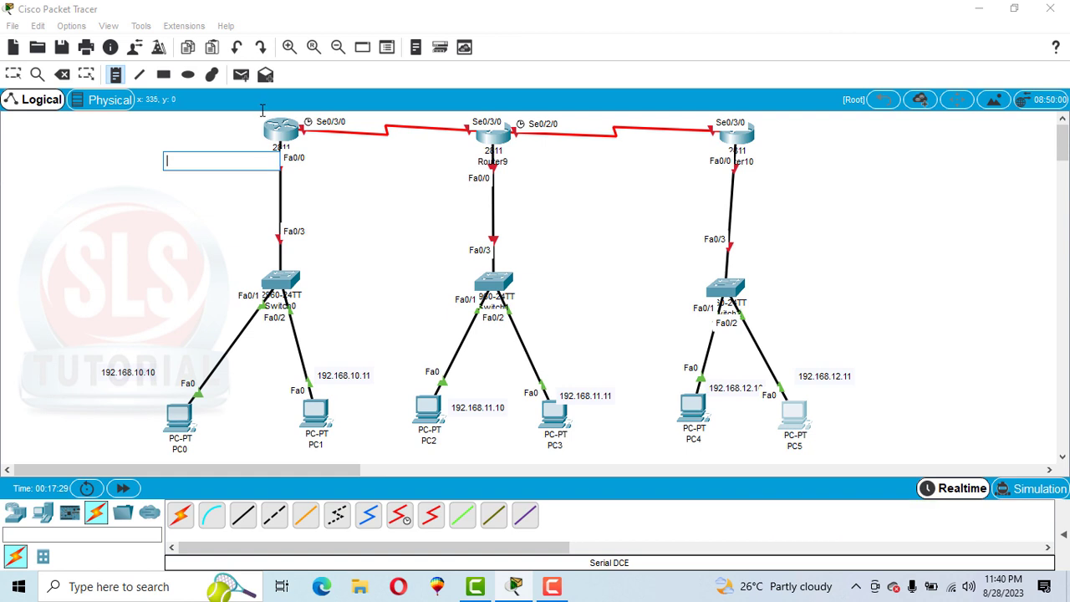
click(163, 139)
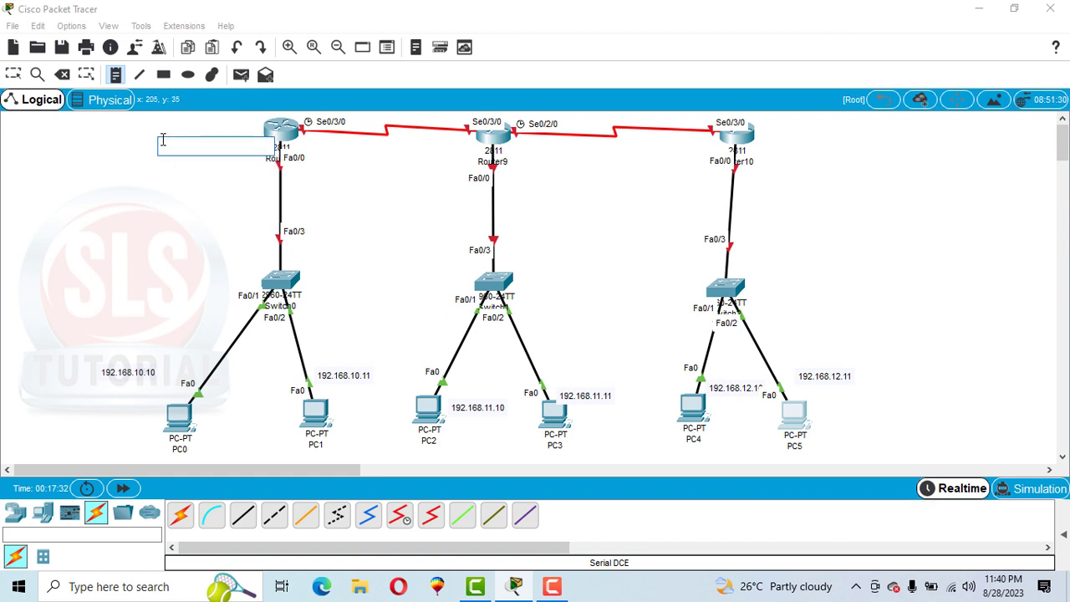
text(192.168.10.1)
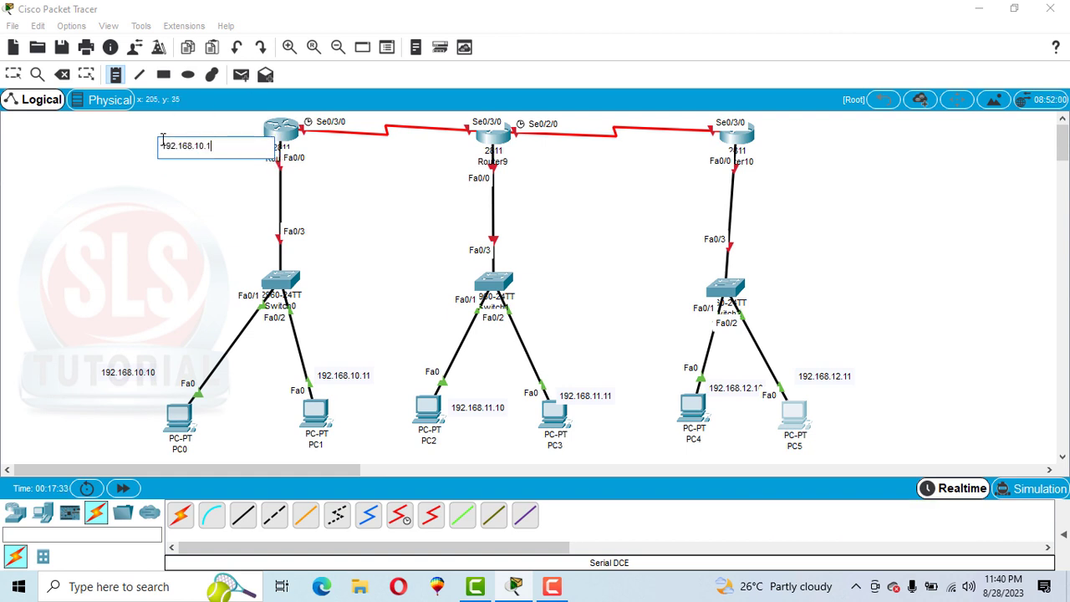
click(393, 153)
text(192.168.10.1)
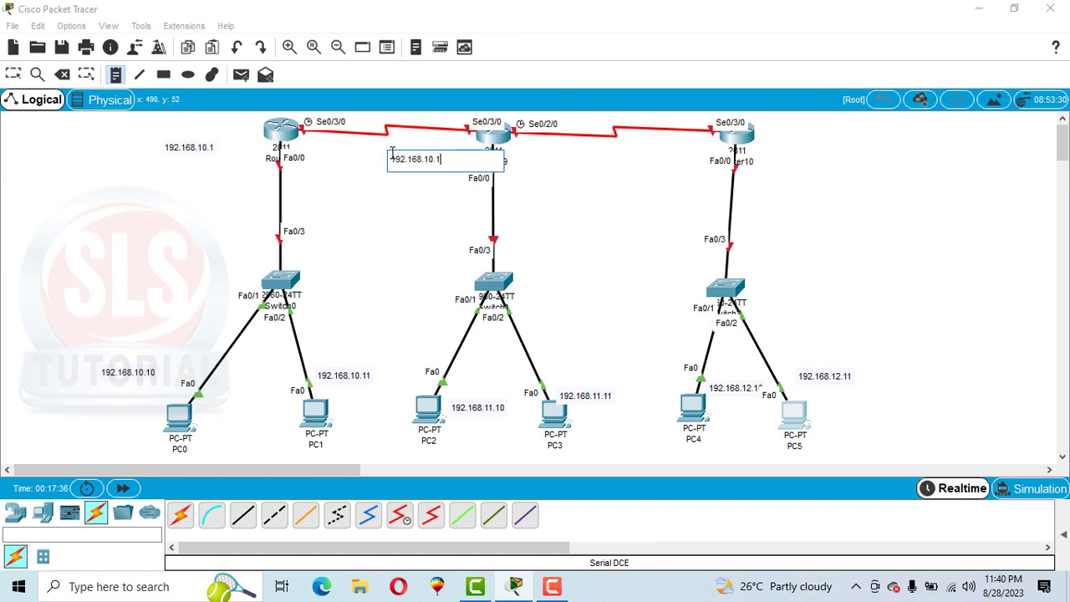
text(1)
Step: Add the gateway note 192.168.12.1 beside Router10
click(769, 154)
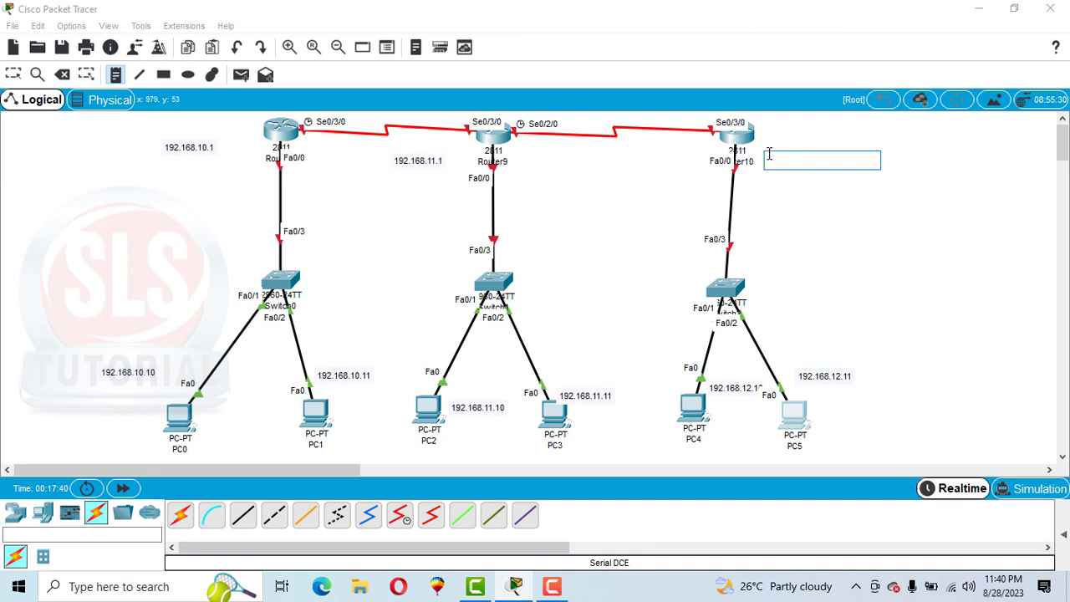
text(192.168.10.1)
key(Left)
key(Left)
key(BackSpace)
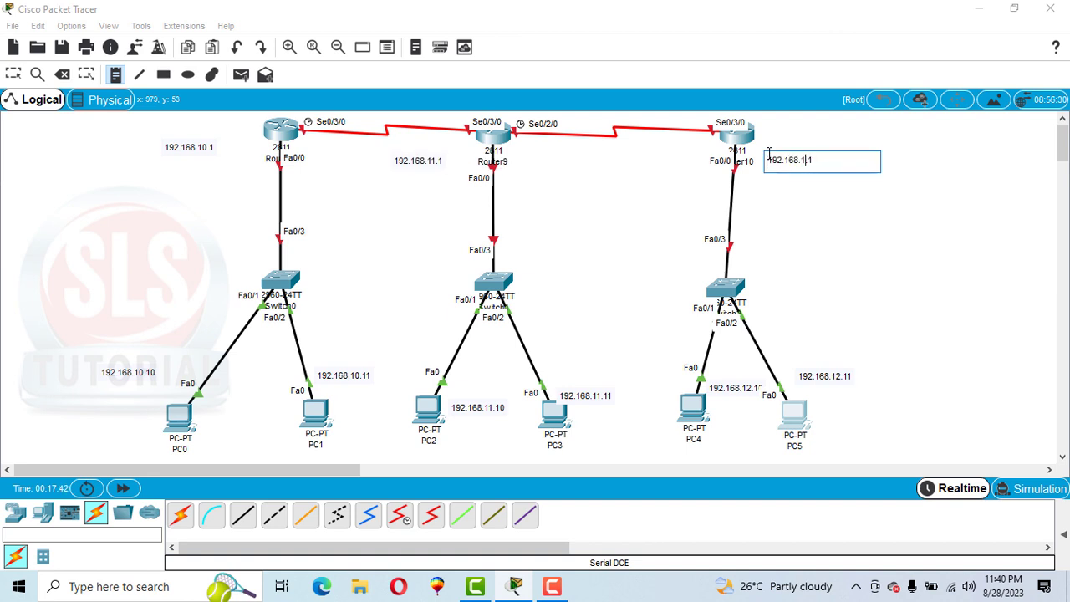
text(2)
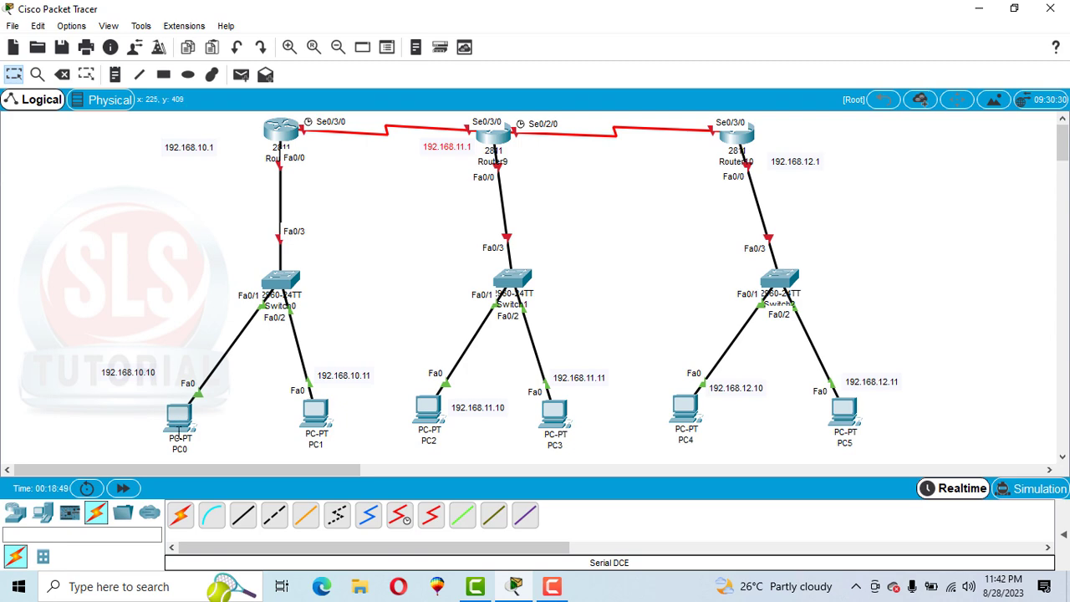
Step: Review the IP configurations of PC0, PC2 and PC4 and copy the subnet mask
click(179, 417)
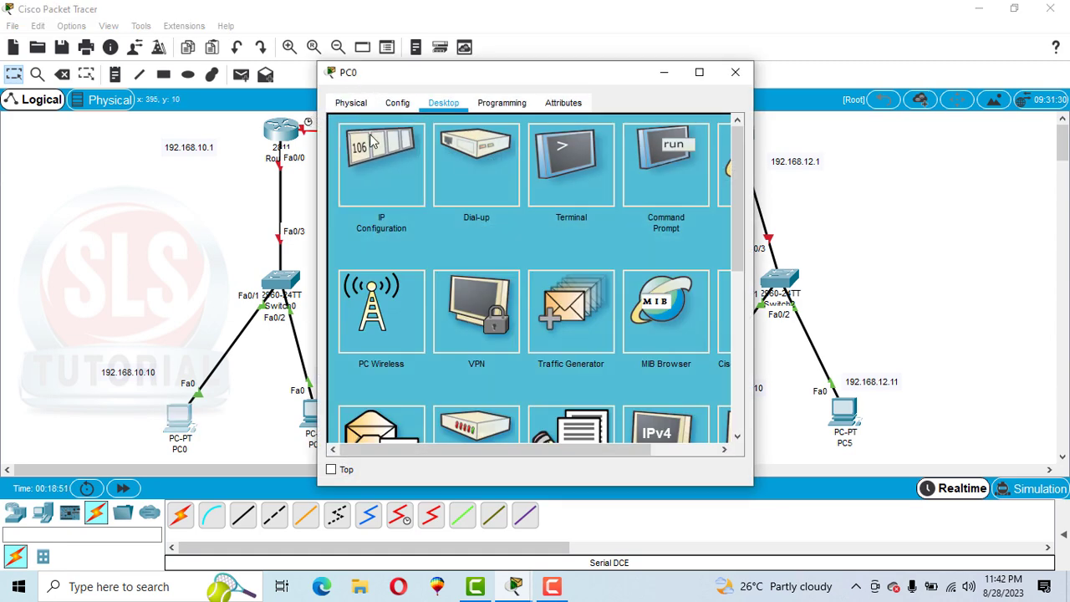
click(372, 140)
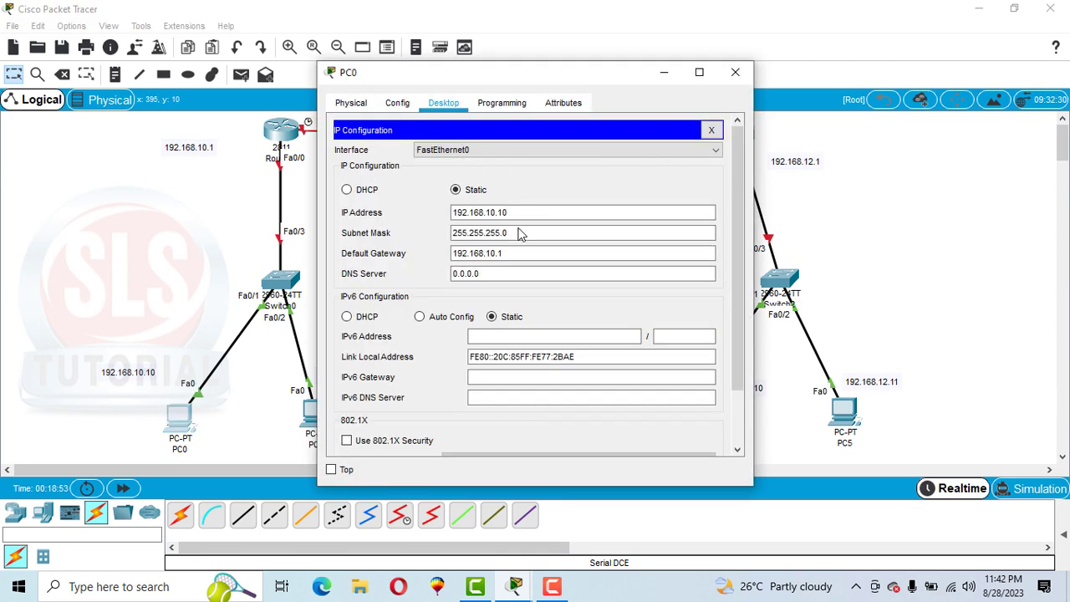
drag(518, 237, 441, 239)
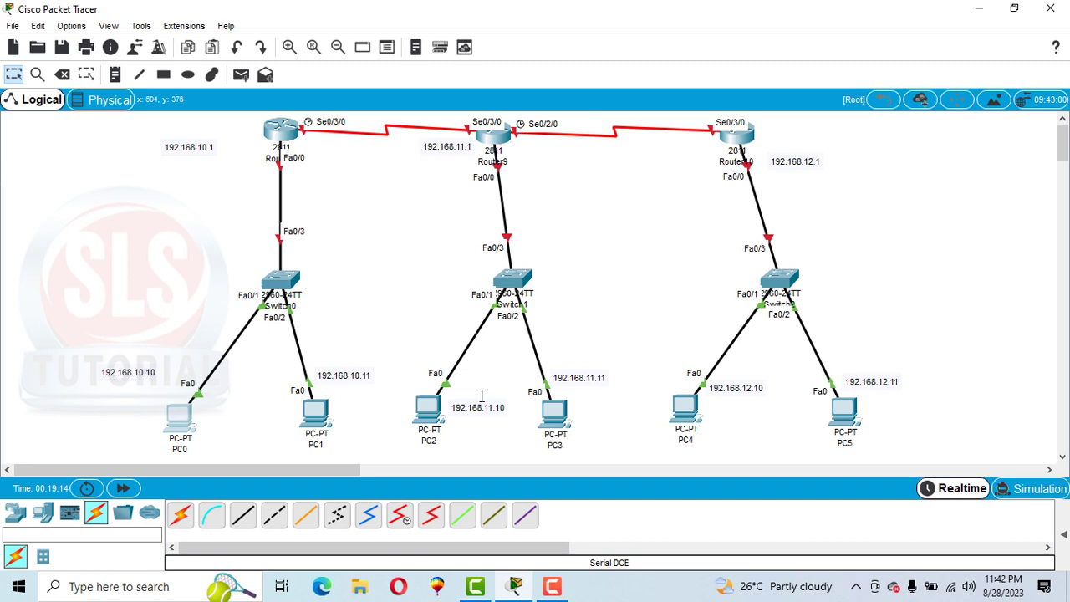
click(426, 407)
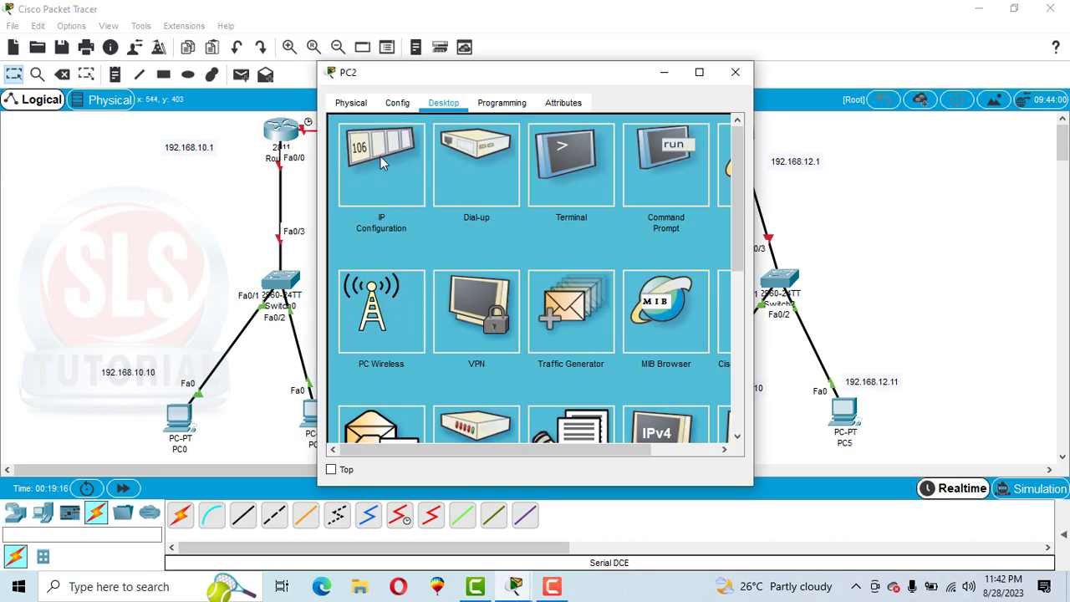
click(380, 156)
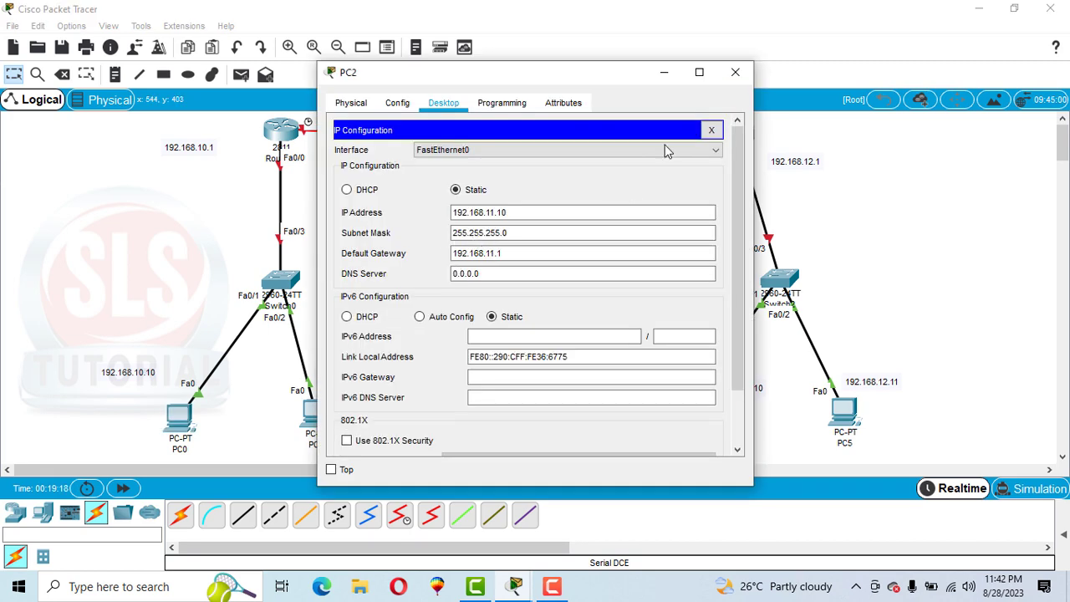
click(736, 72)
click(671, 414)
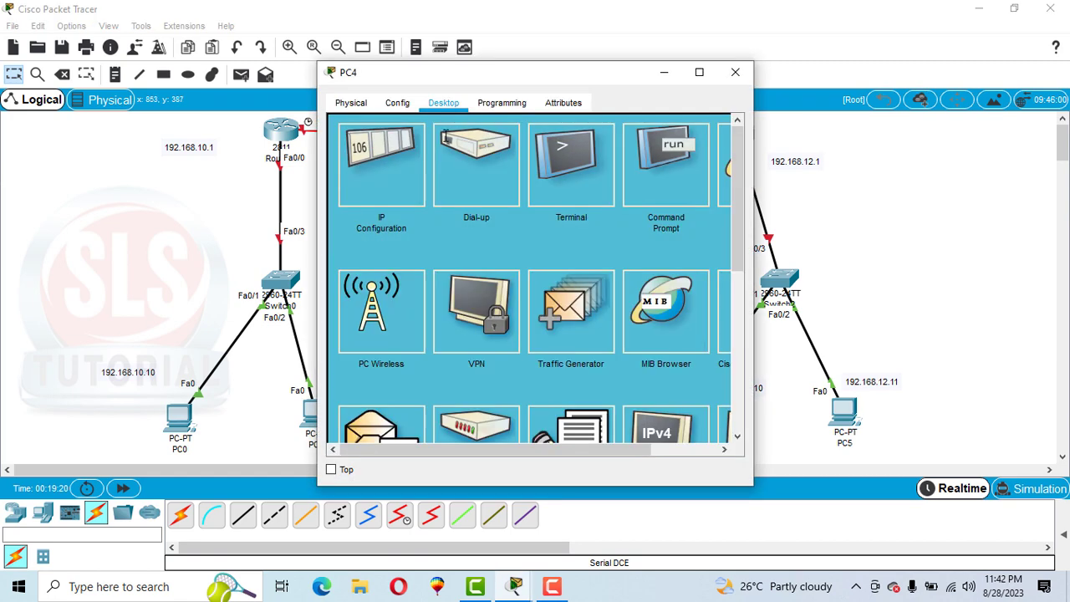
click(373, 171)
drag(536, 241, 452, 240)
key(ctrl+c)
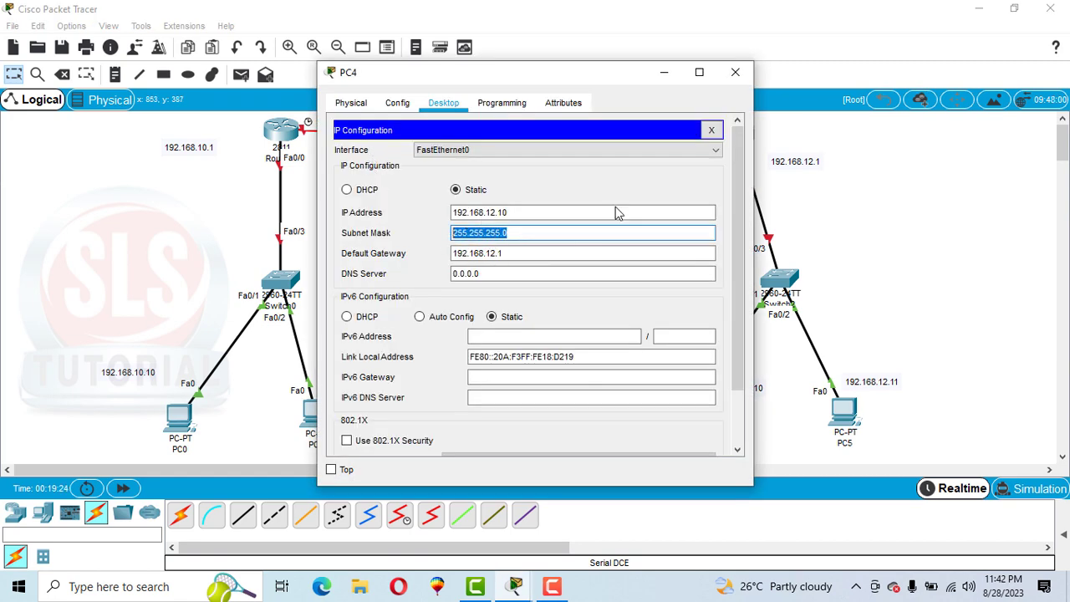
click(733, 74)
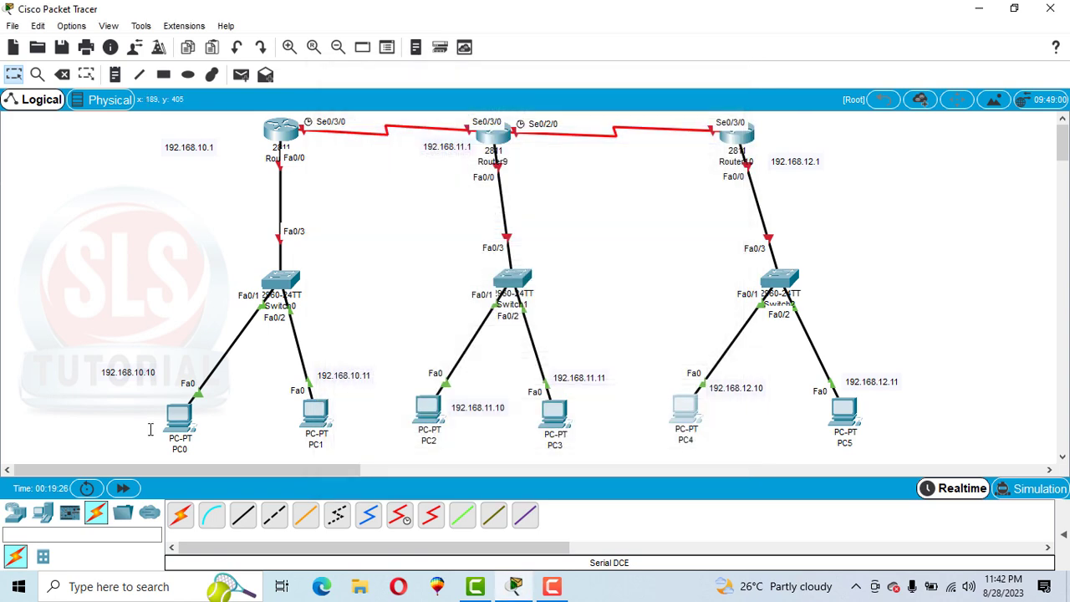
Step: Place subnet mask notes reading 255.255.255.0 near PC0, PC3 and PC5
click(115, 75)
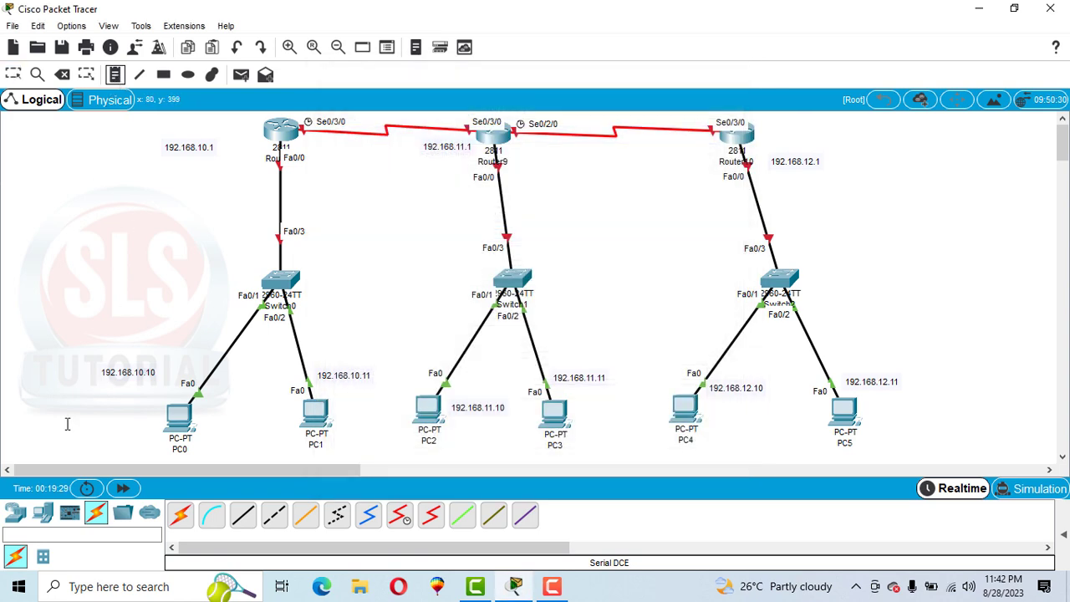
click(98, 387)
key(ctrl+v)
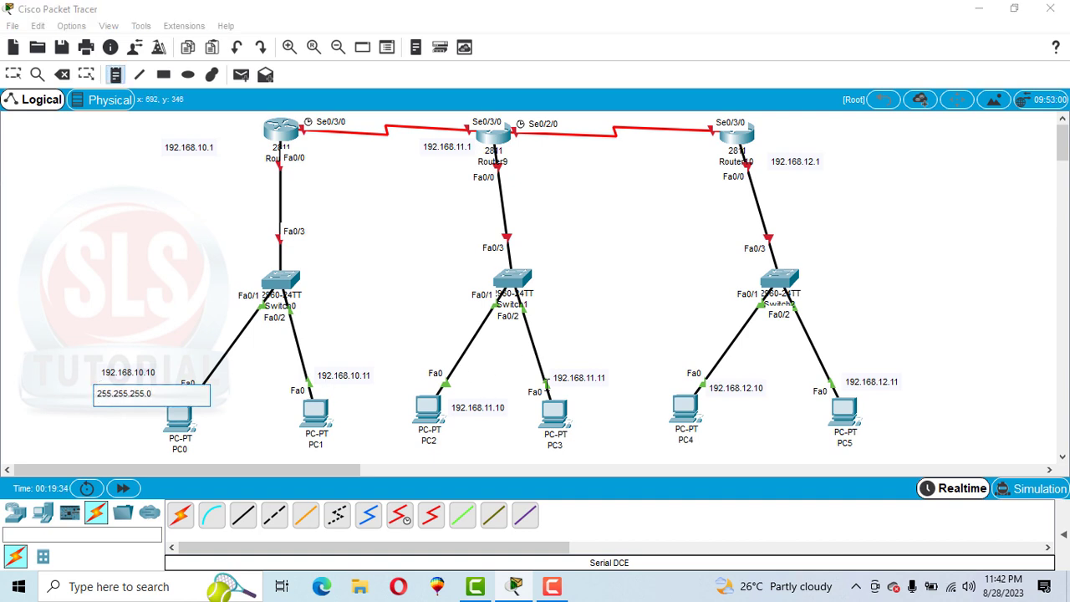
click(561, 388)
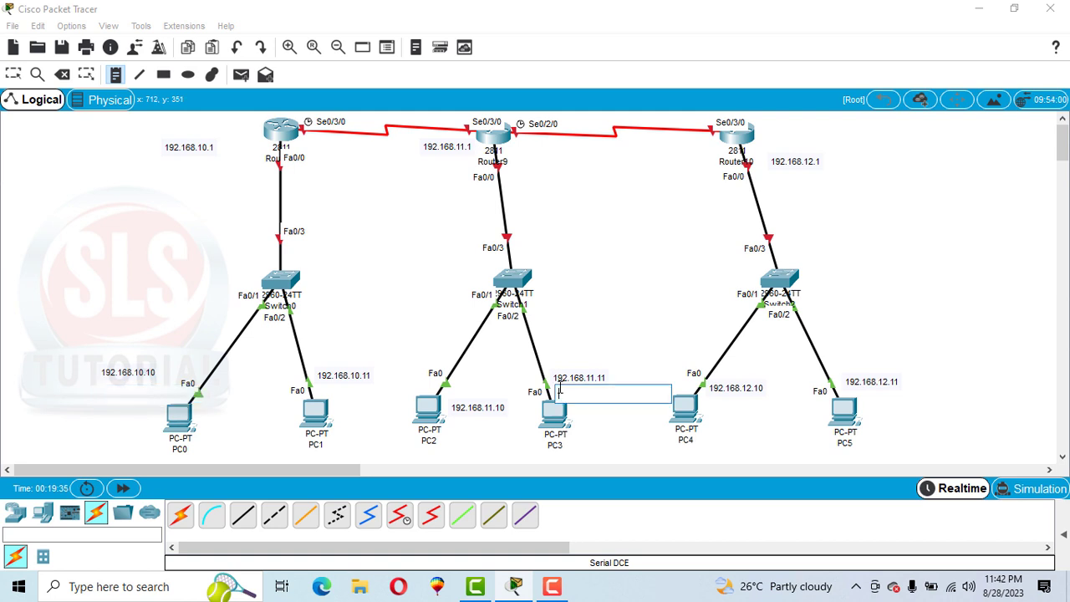
key(ctrl+v)
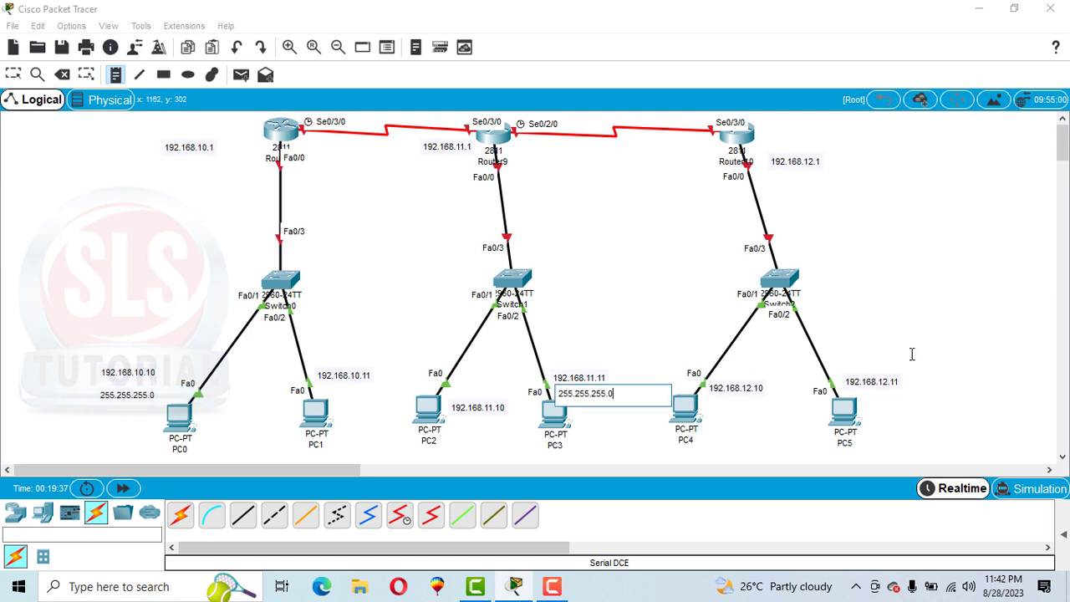
click(849, 392)
key(ctrl+v)
Step: Add a two-line note, 10.10.10.0 and 255.255.255.250, below the serial link between the first router and Router9
click(322, 150)
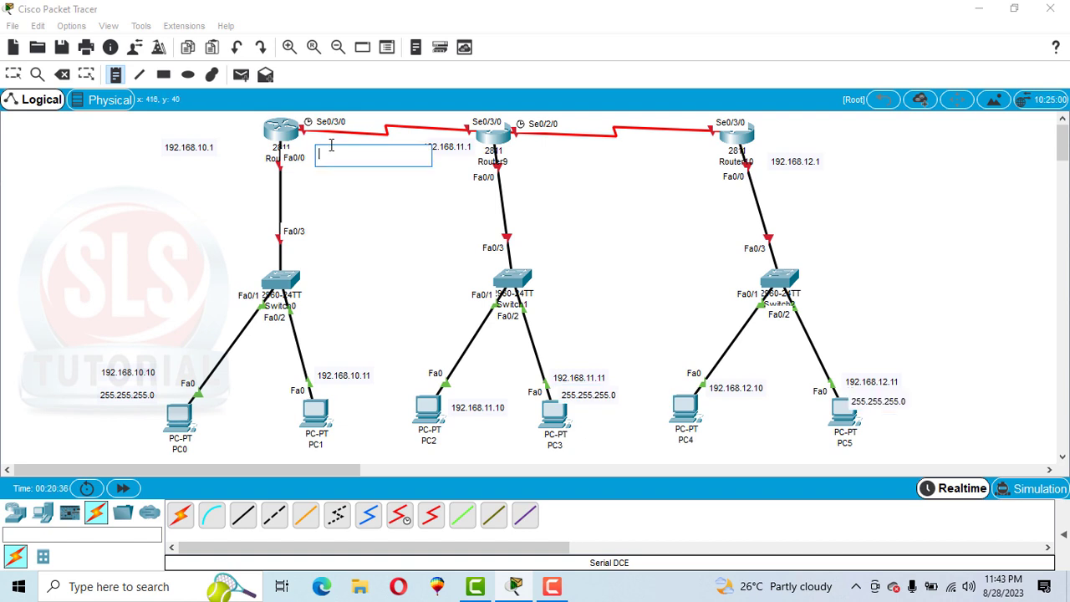
text(10.10.10.0)
key(Return)
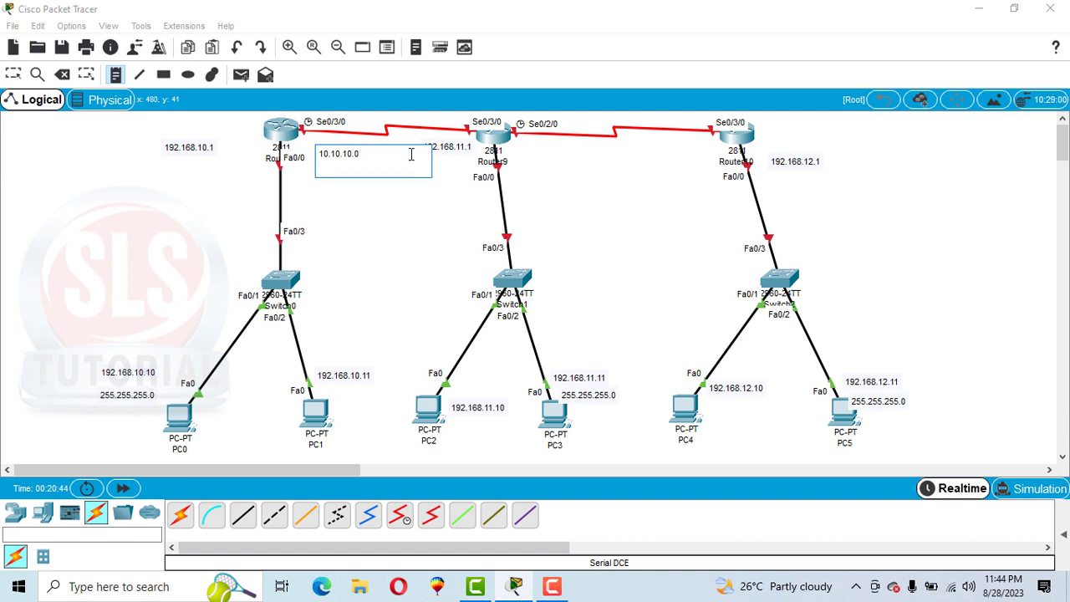
key(ctrl+v)
text(250)
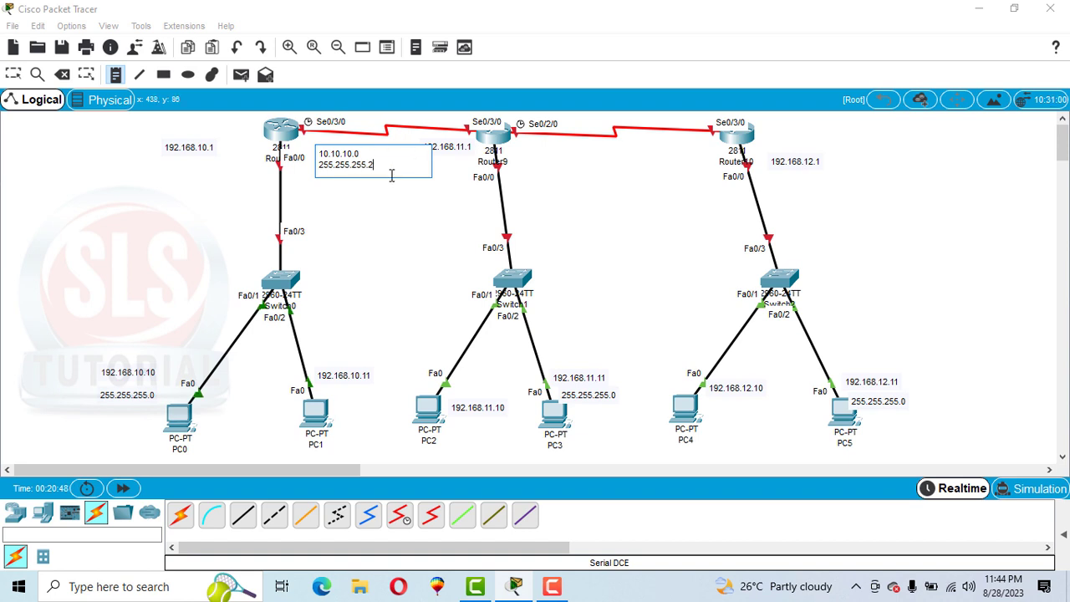
Step: Add a two-line note, 11.11.11.0 and 255.255.255.250, below the serial link between Router9 and Router10
click(572, 152)
click(570, 147)
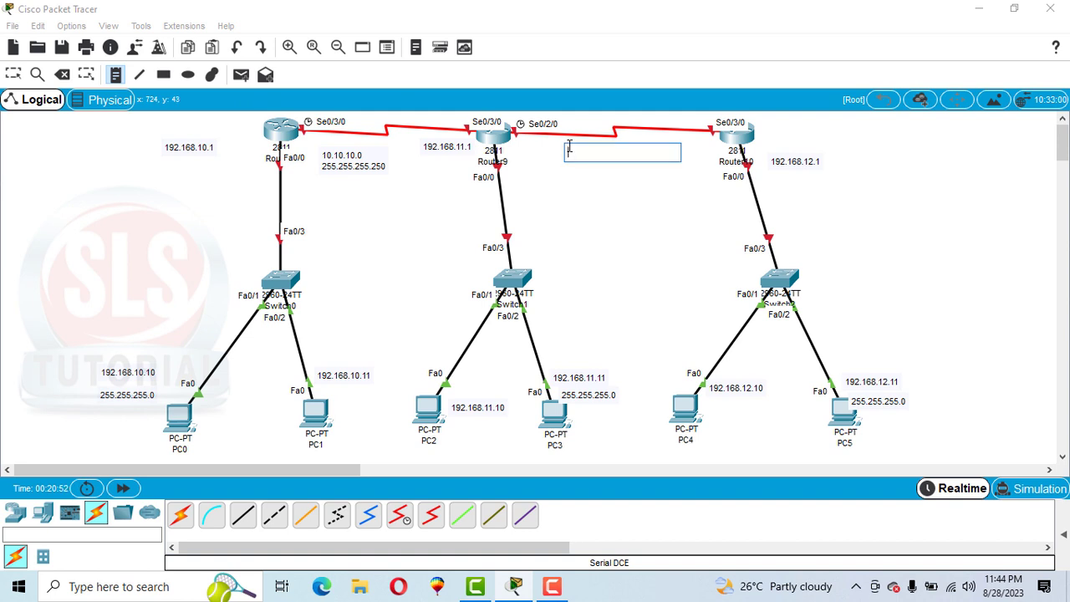
text(11.11.11.0)
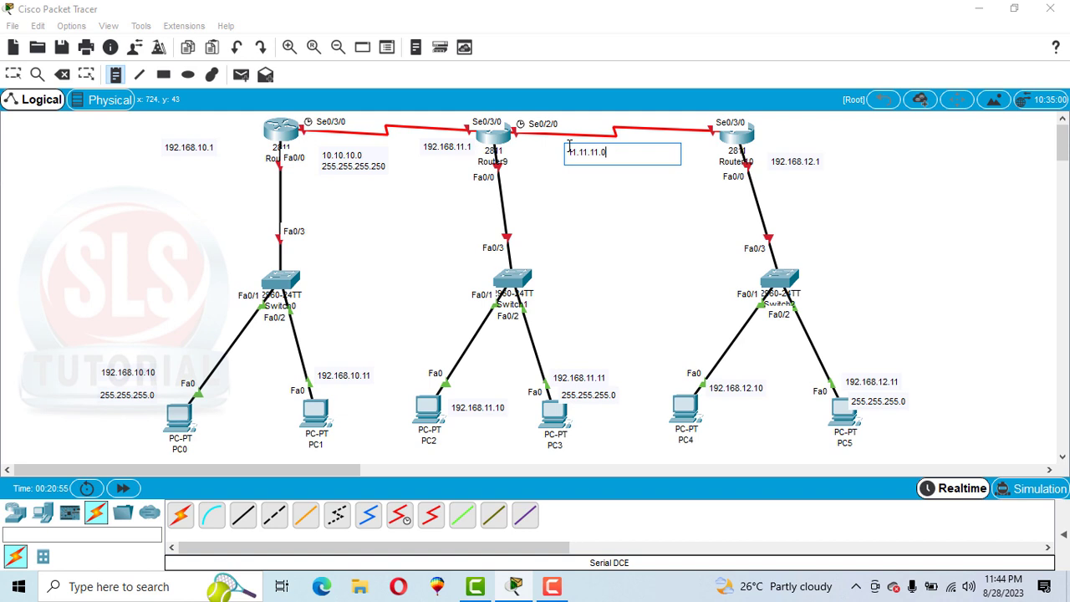
key(Return)
text(255.255.255.0)
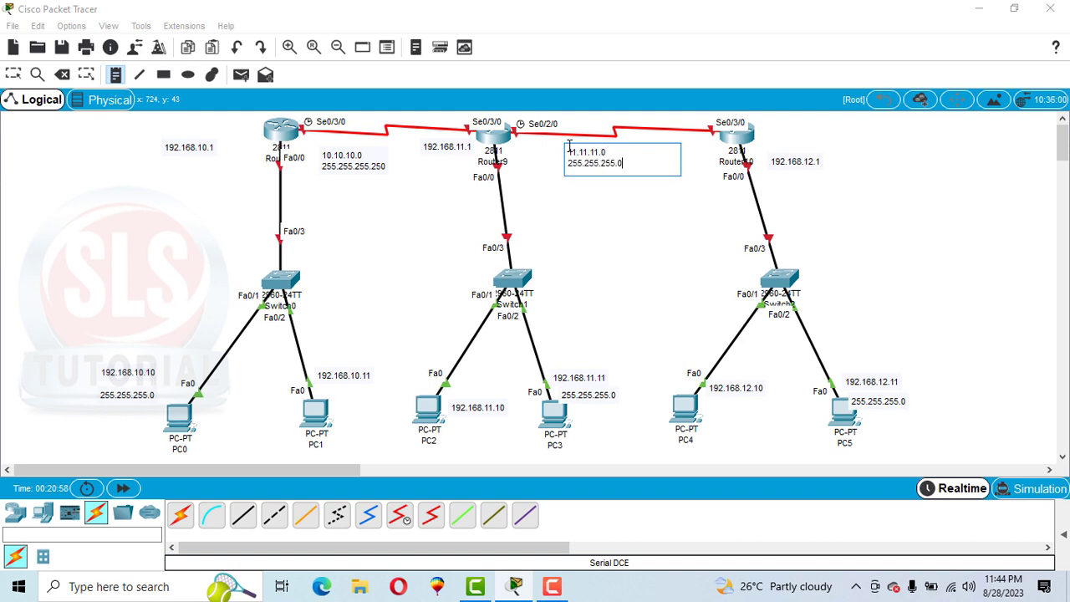
text(25)
click(175, 199)
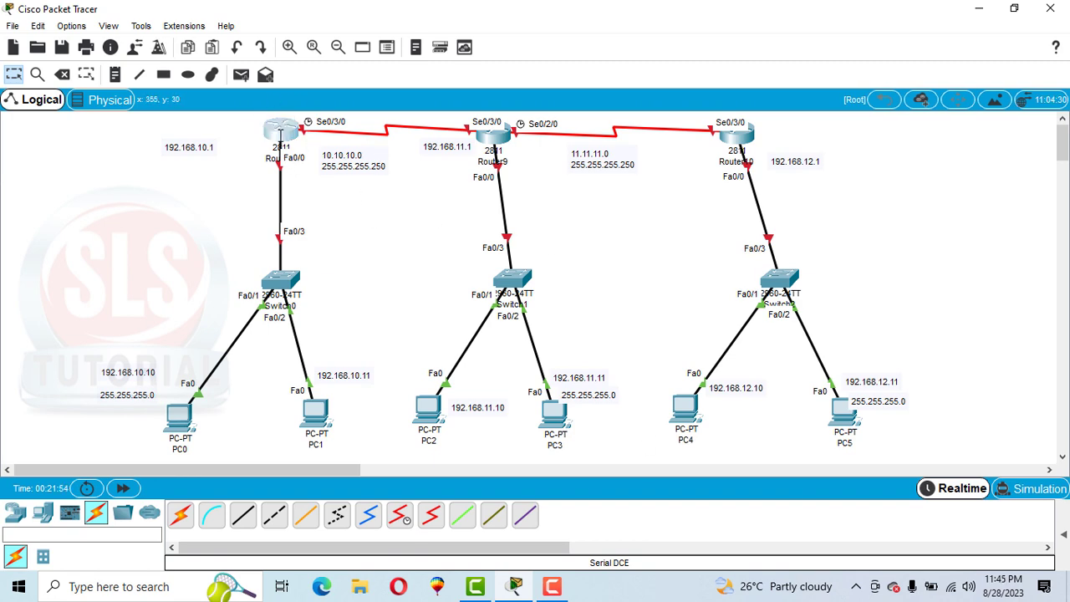
Step: Set Router8's FastEthernet0/0 to IP address 192.168.10.1 with subnet mask 255.255.255.0 and turn the port on
click(281, 133)
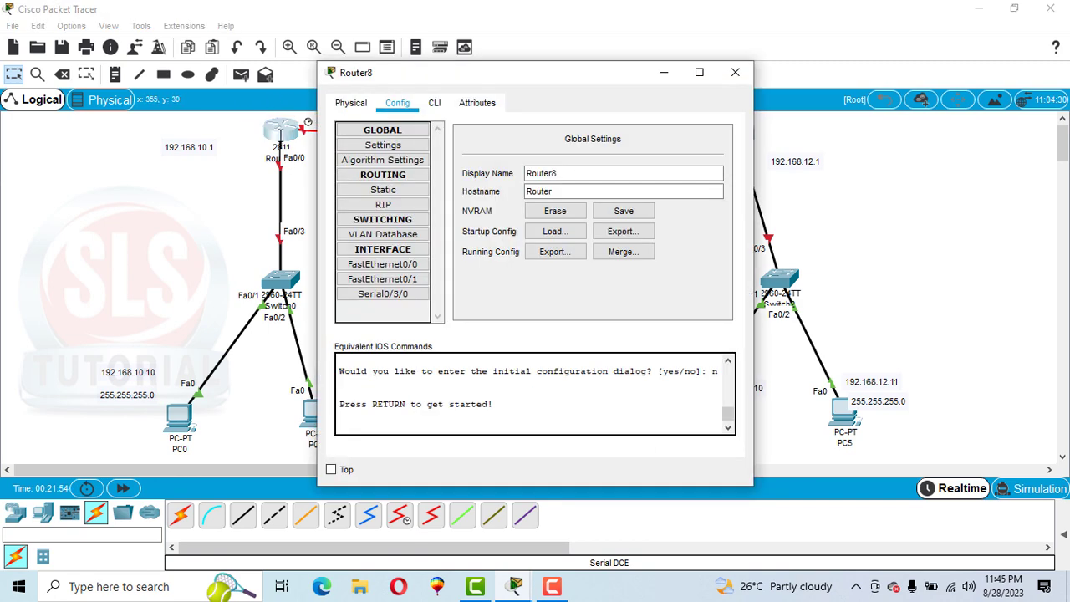
click(418, 265)
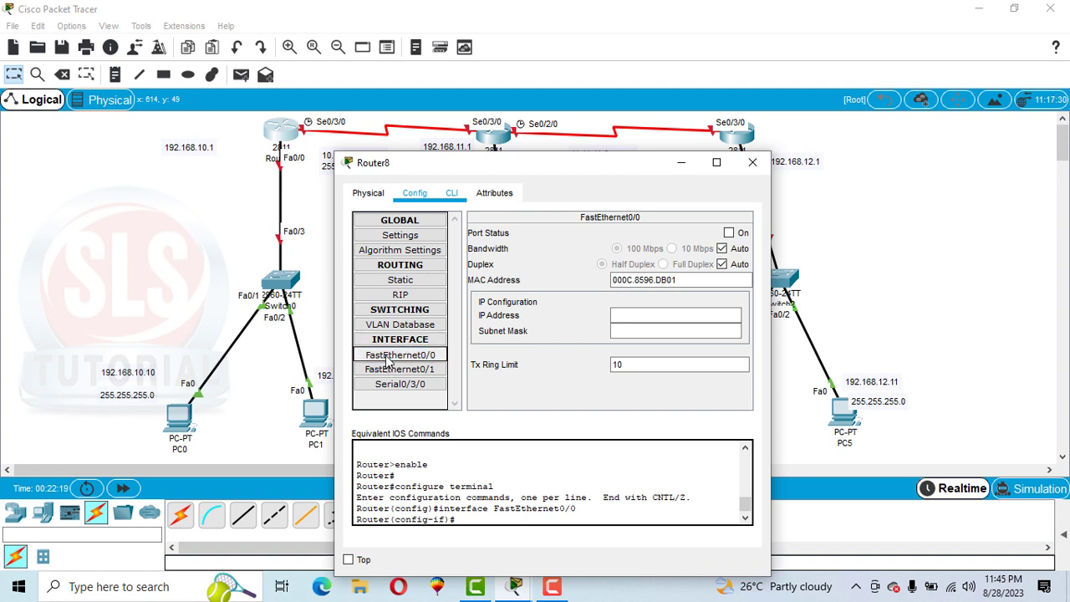
click(636, 318)
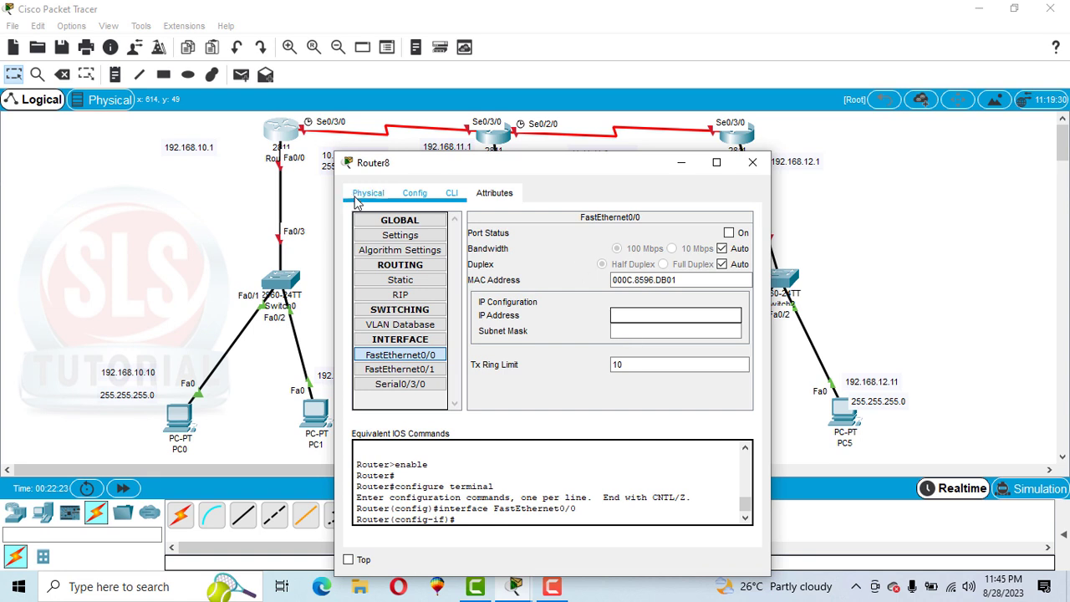
drag(452, 173, 490, 173)
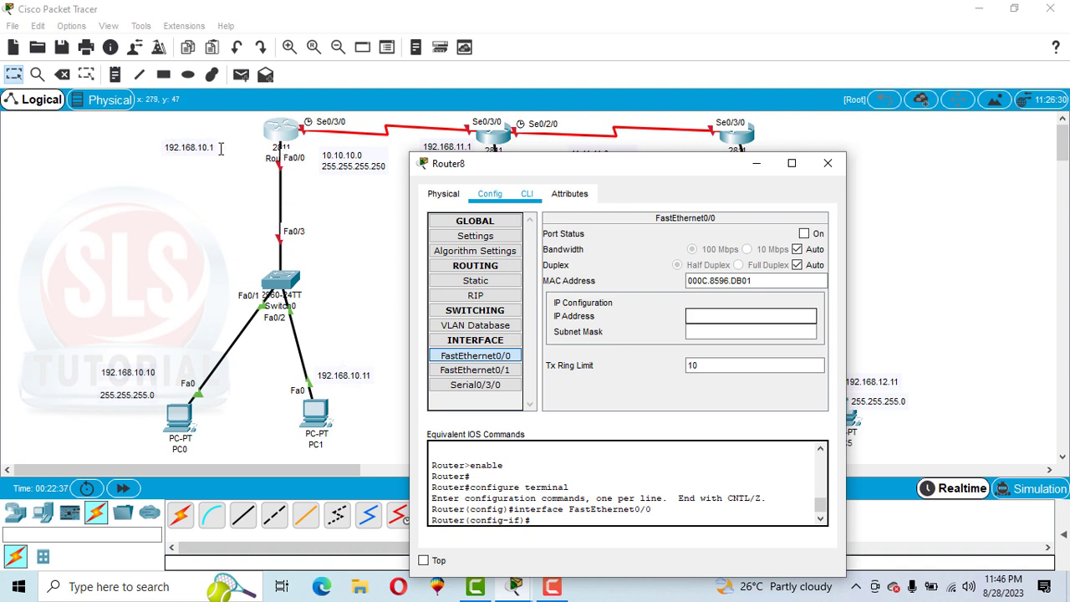
text(192.168.10.1)
key(Tab)
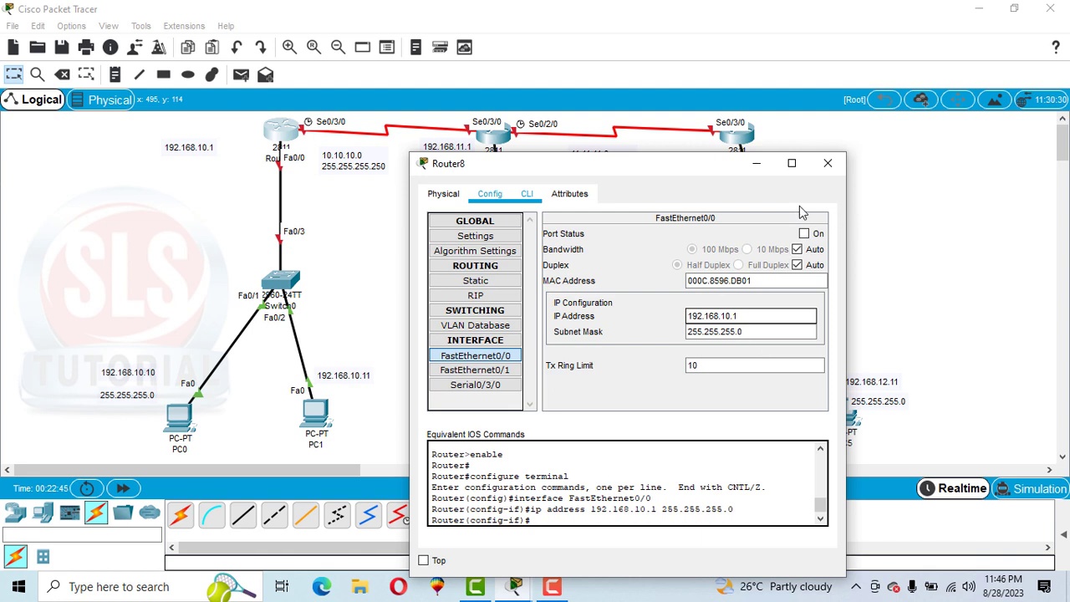
click(808, 234)
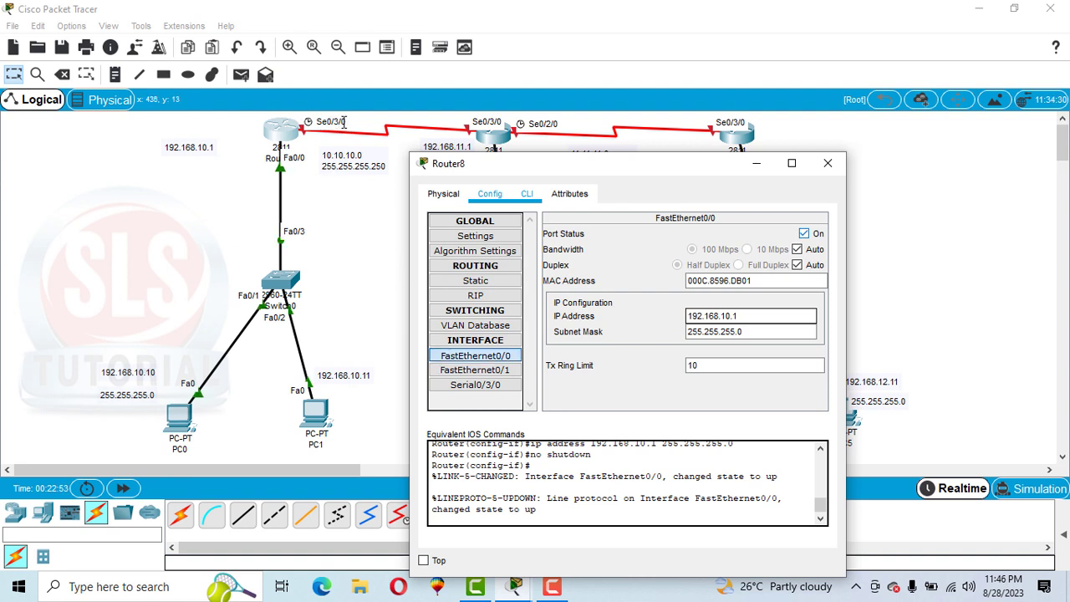
Step: Assign IP address 10.10.10.1 with subnet mask 255.0.0.0 to Router8's Serial0/3/0 interface
click(468, 385)
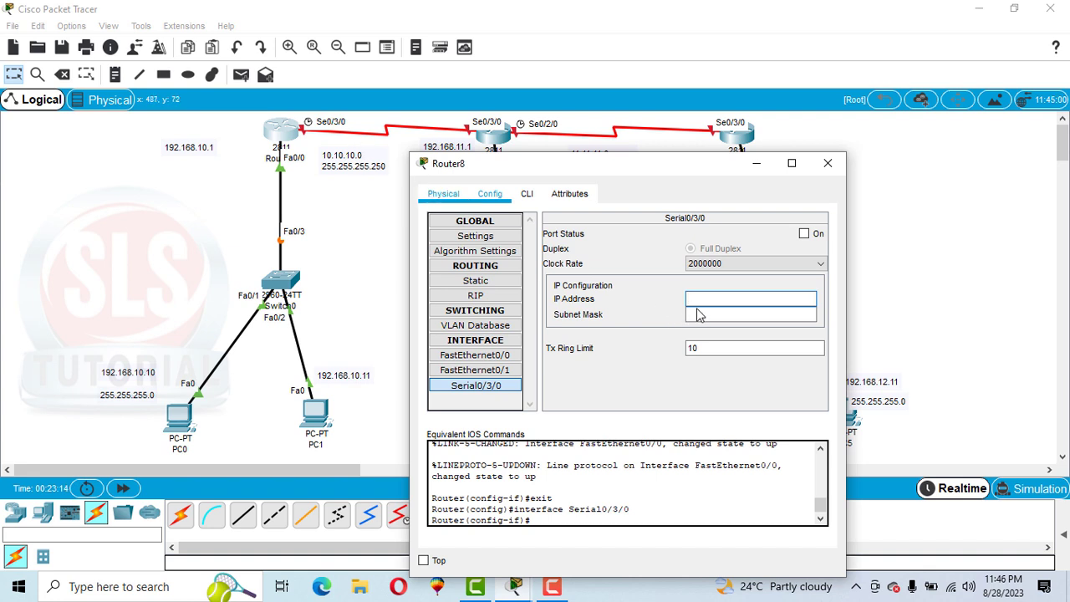
text(.10.10.1)
click(702, 315)
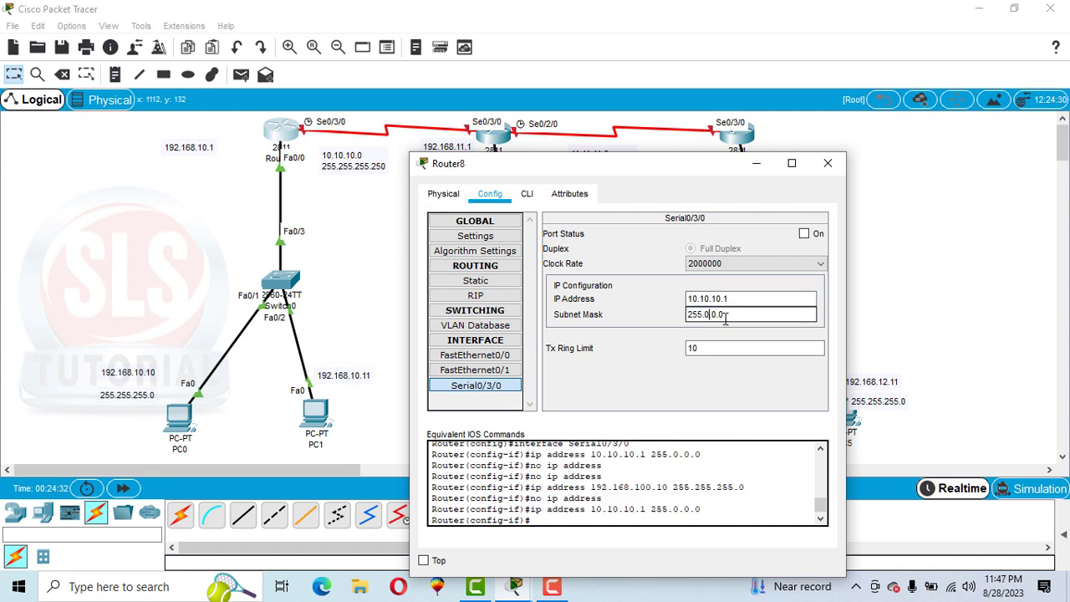
Step: Change the subnet mask in the 10.10.10.0 and 11.11.11.0 link notes to 255.0.0.0
double_click(350, 165)
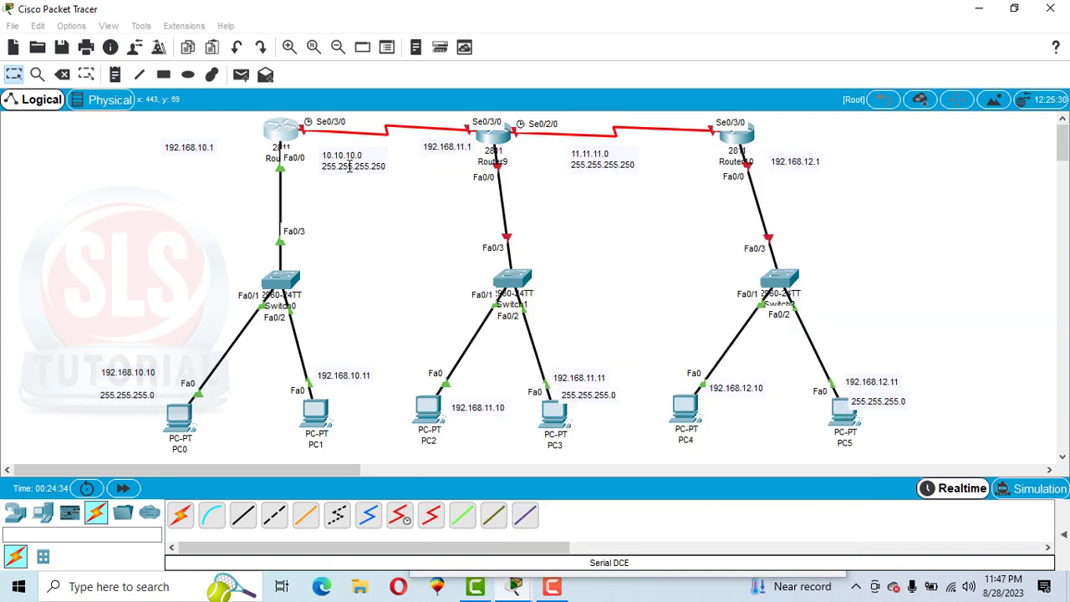
drag(337, 165, 386, 168)
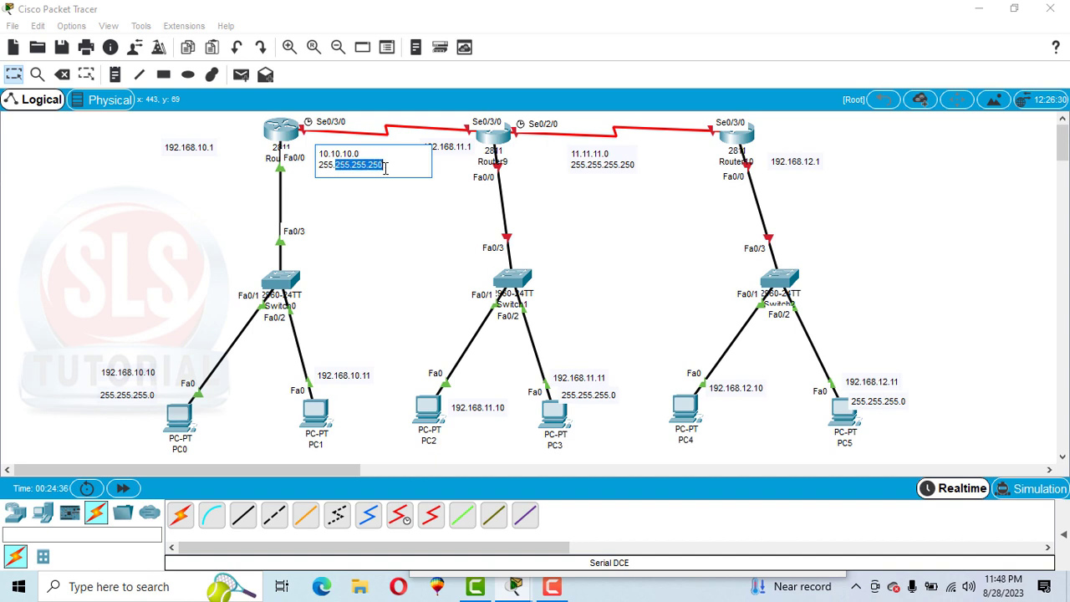
text(0.0.0)
double_click(612, 171)
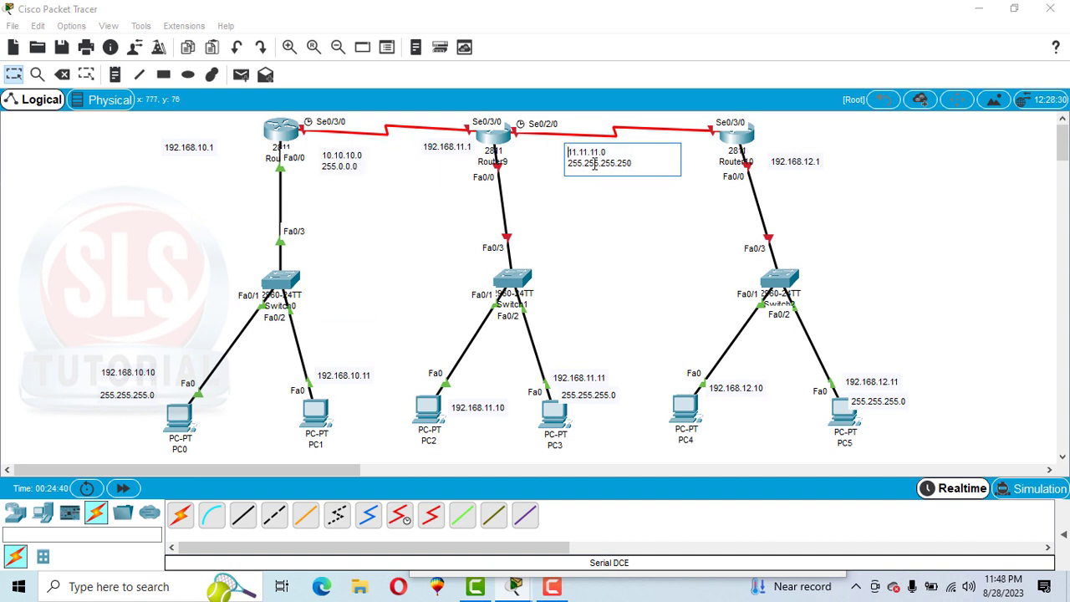
drag(585, 164, 633, 165)
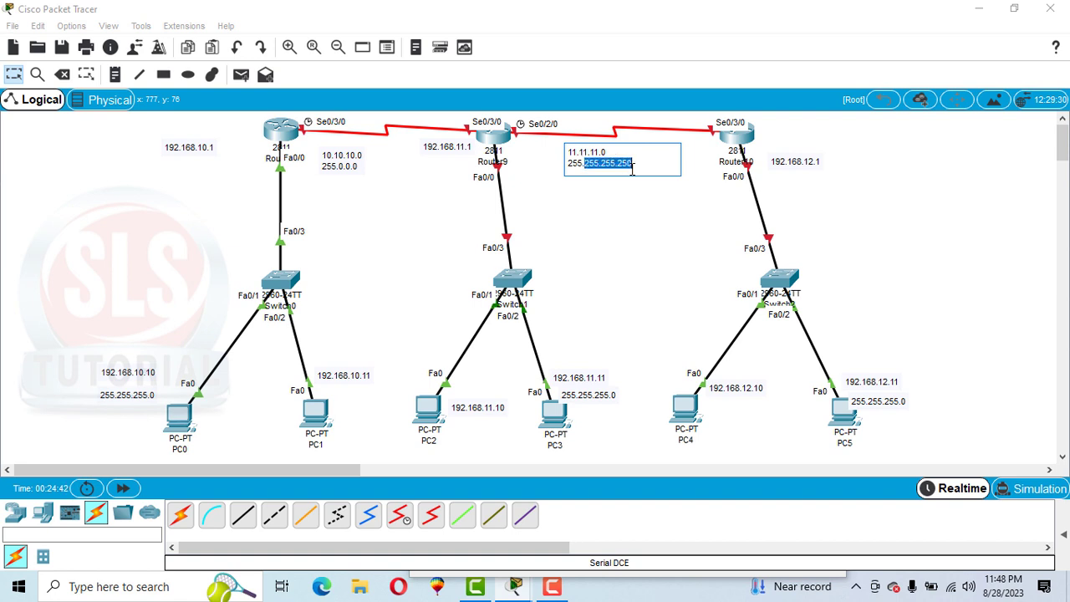
text(0.0.0)
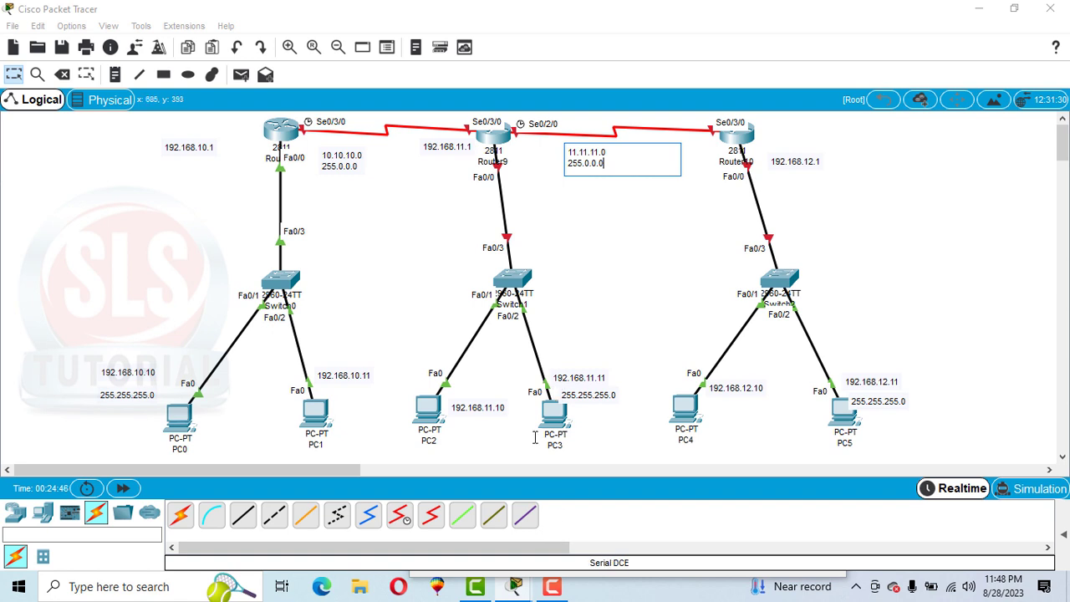
Step: Turn on Router8's Serial0/3/0 port and set its clock rate to 128000
click(284, 132)
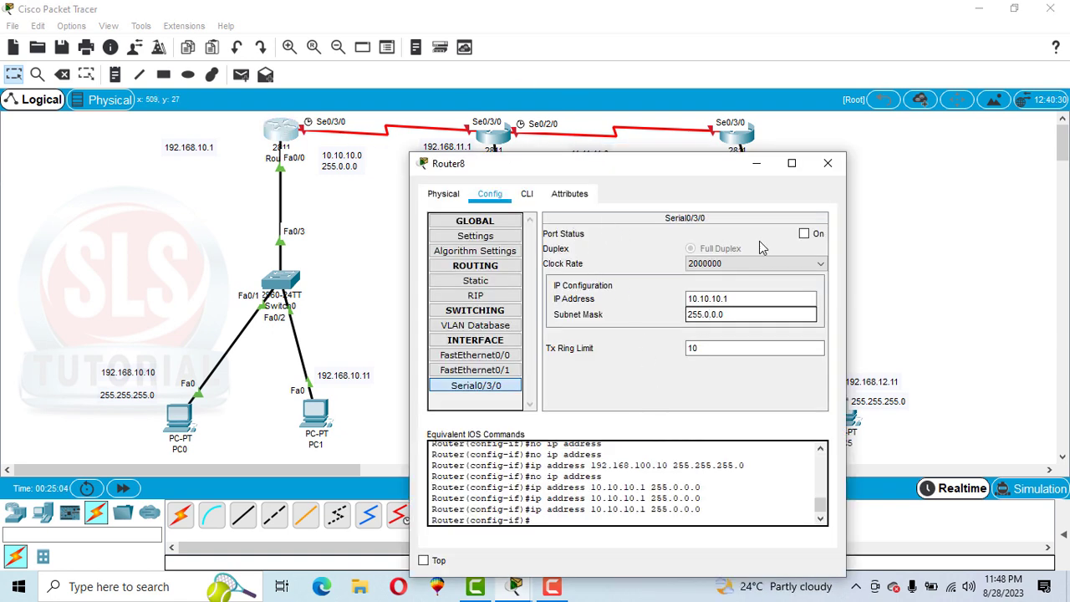
click(804, 233)
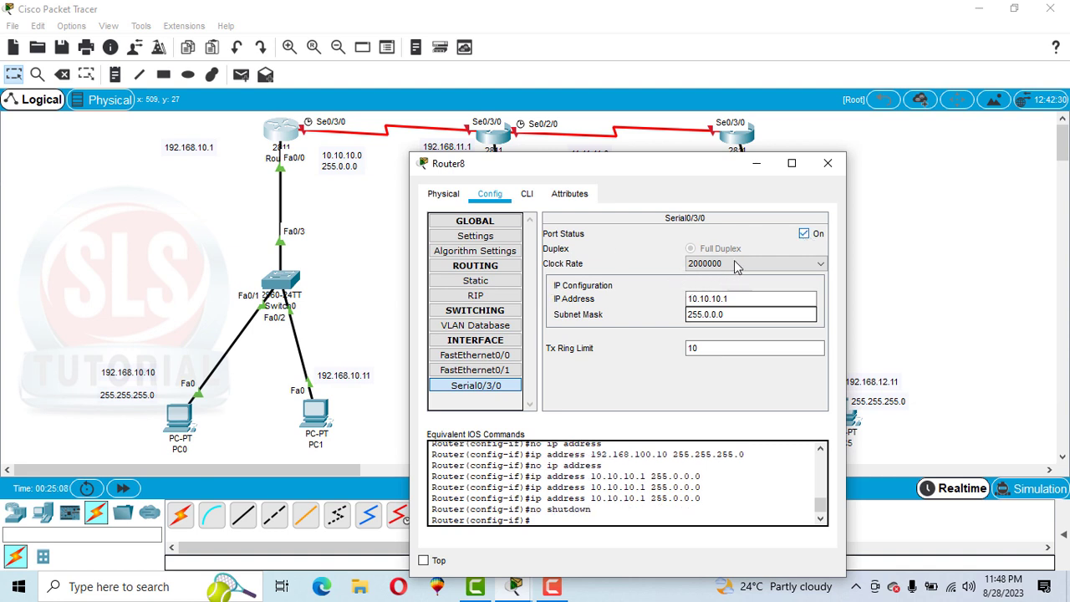
click(738, 266)
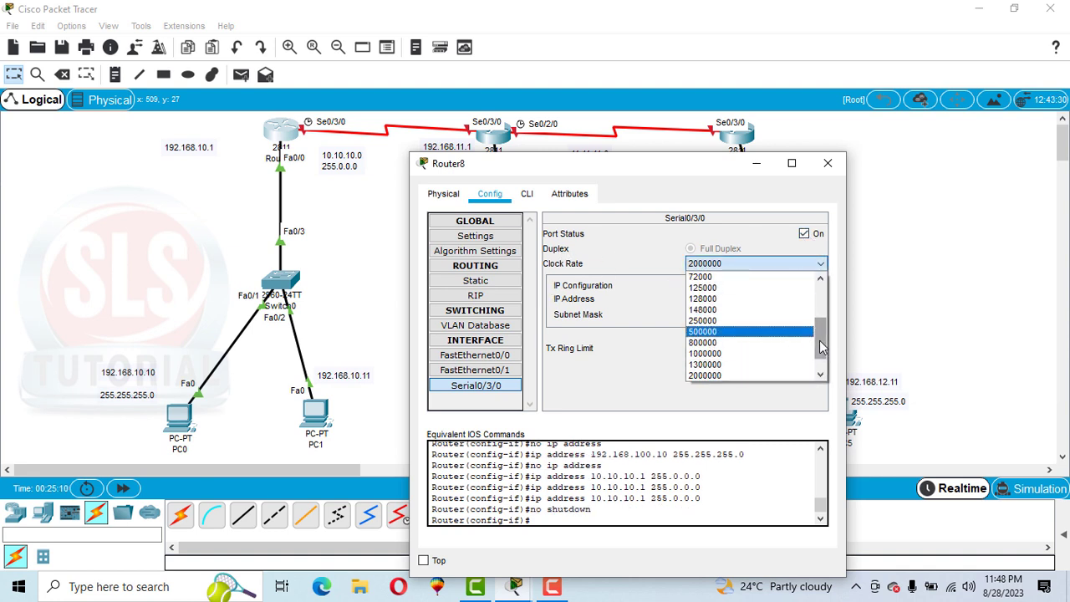
drag(822, 348, 822, 317)
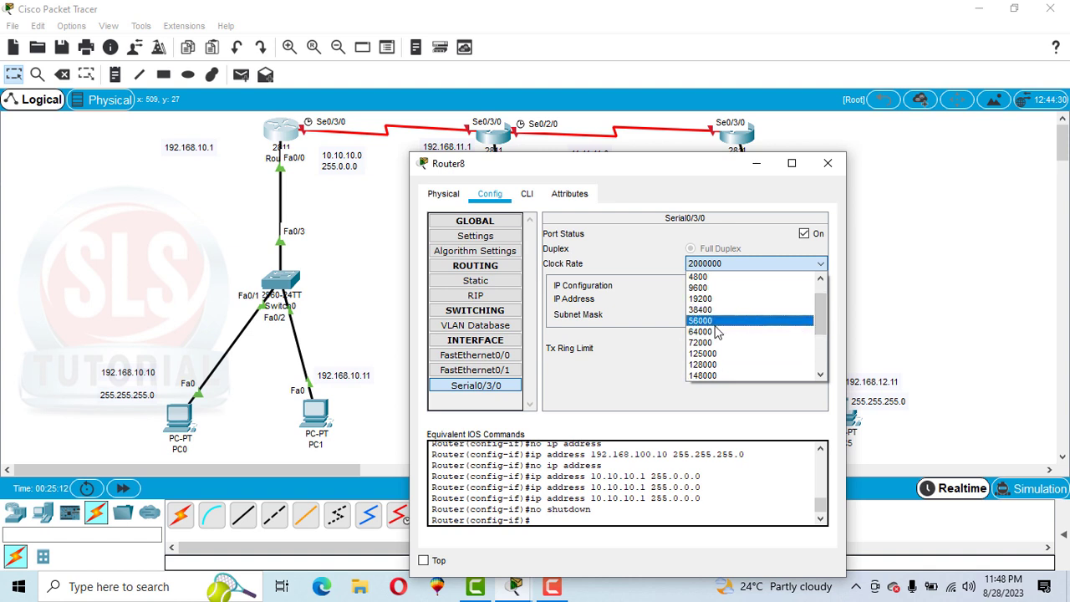
click(709, 365)
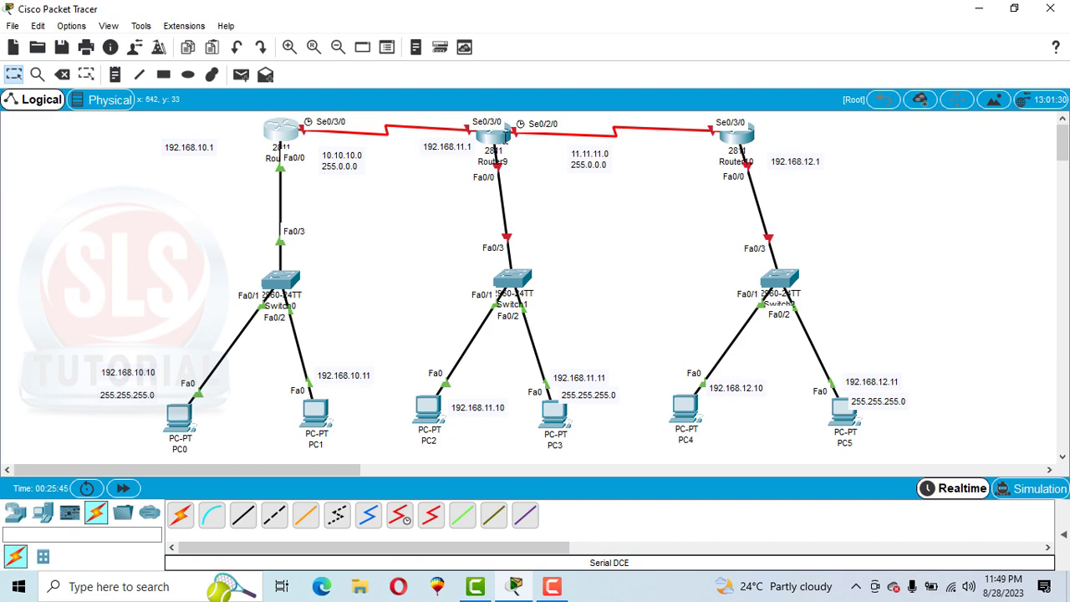
Step: Look through Router9's FastEthernet and Serial0/3/0 interface settings and move its window clear of the first two routers
click(500, 138)
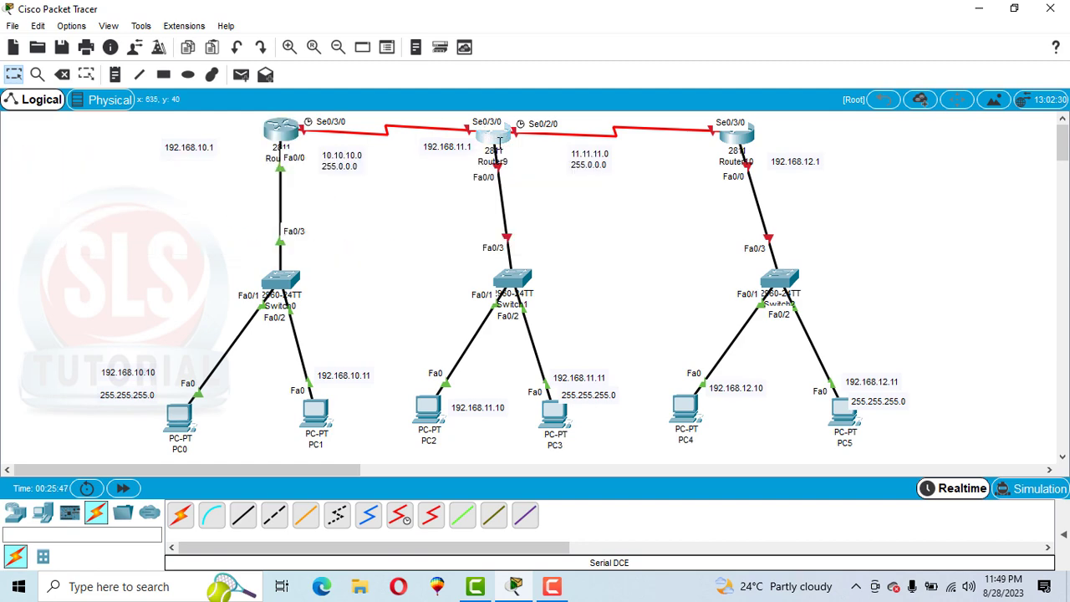
click(402, 109)
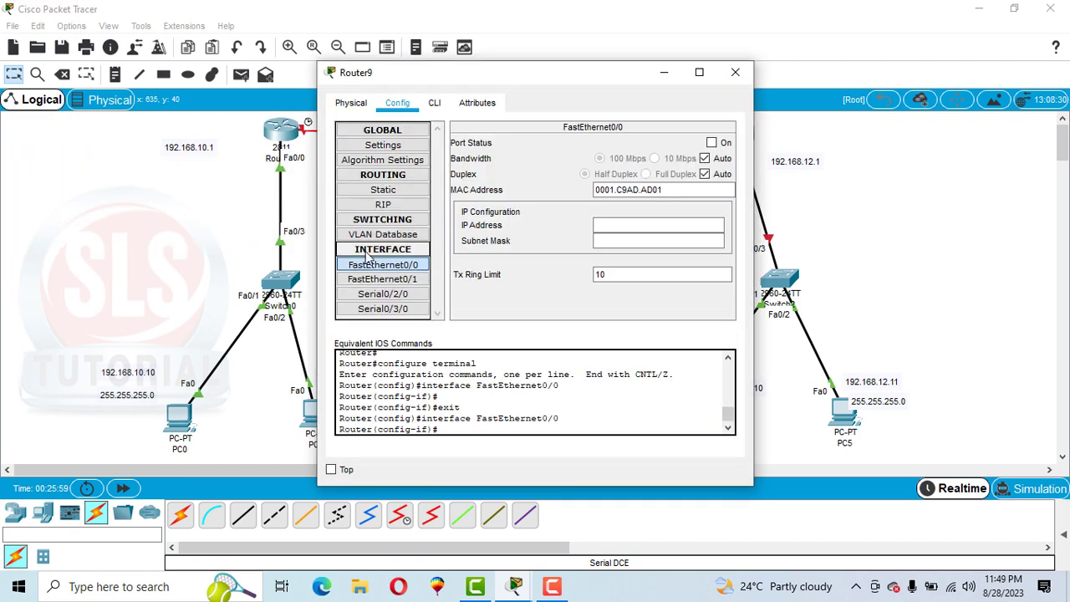
click(363, 283)
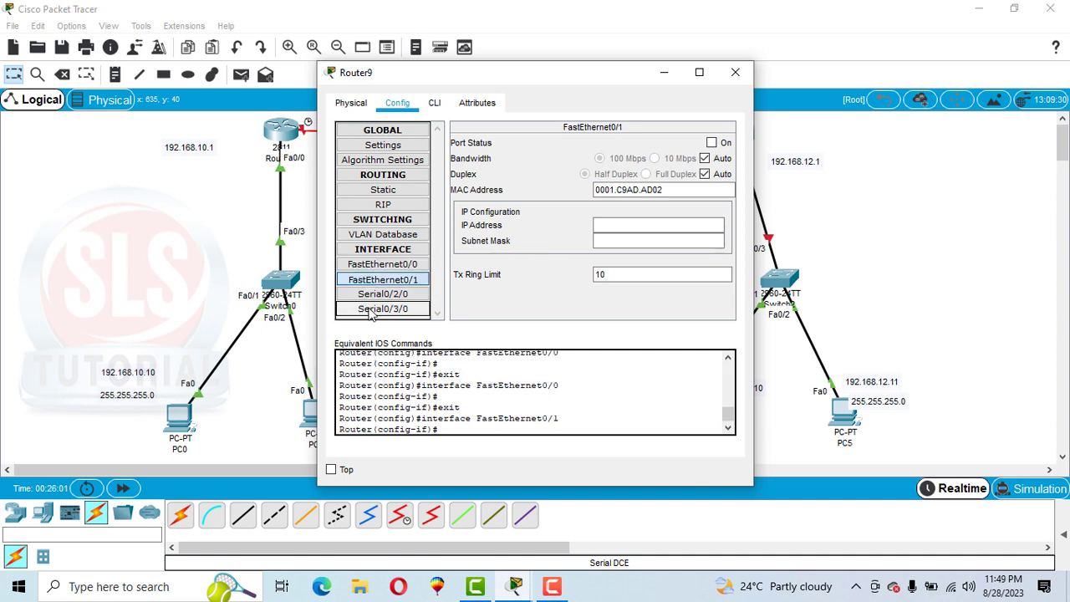
click(372, 309)
drag(398, 73, 626, 72)
Step: Open Router9's command line and enter global configuration mode with en and config t
click(631, 107)
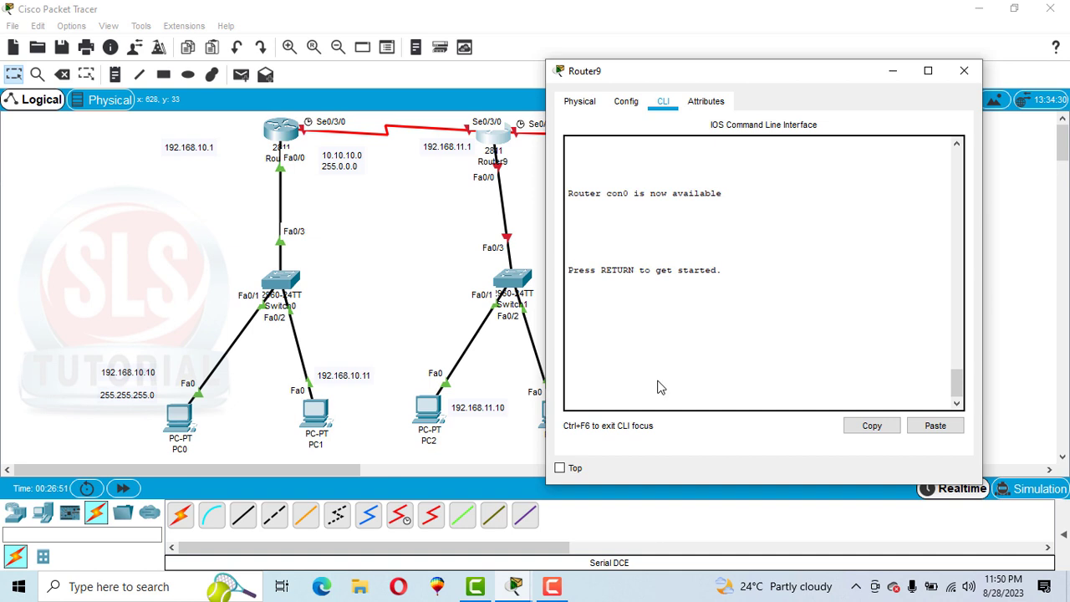
key(Return)
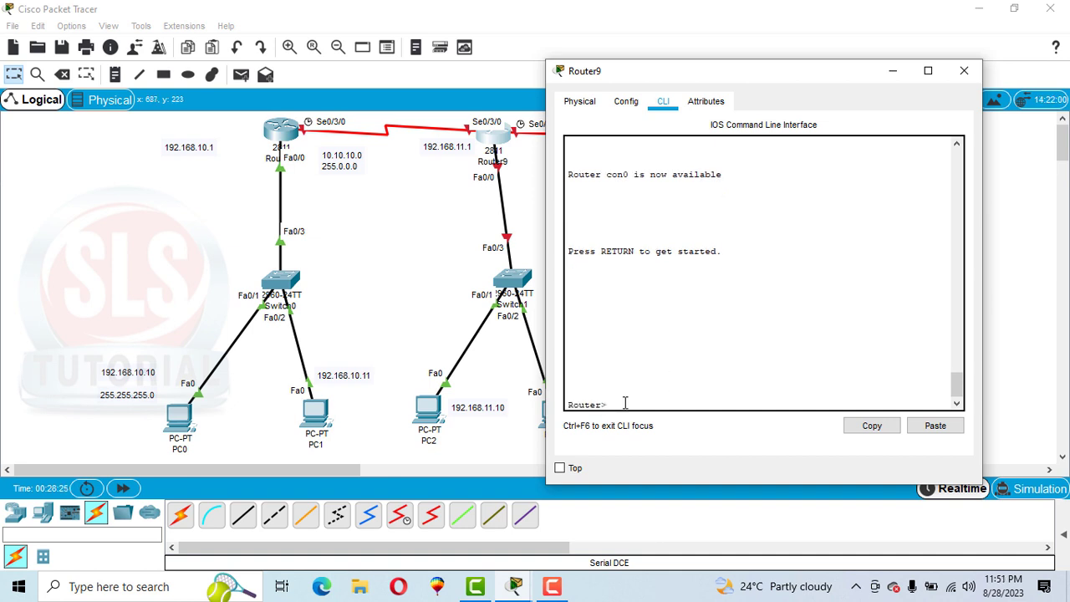
text(en)
key(Return)
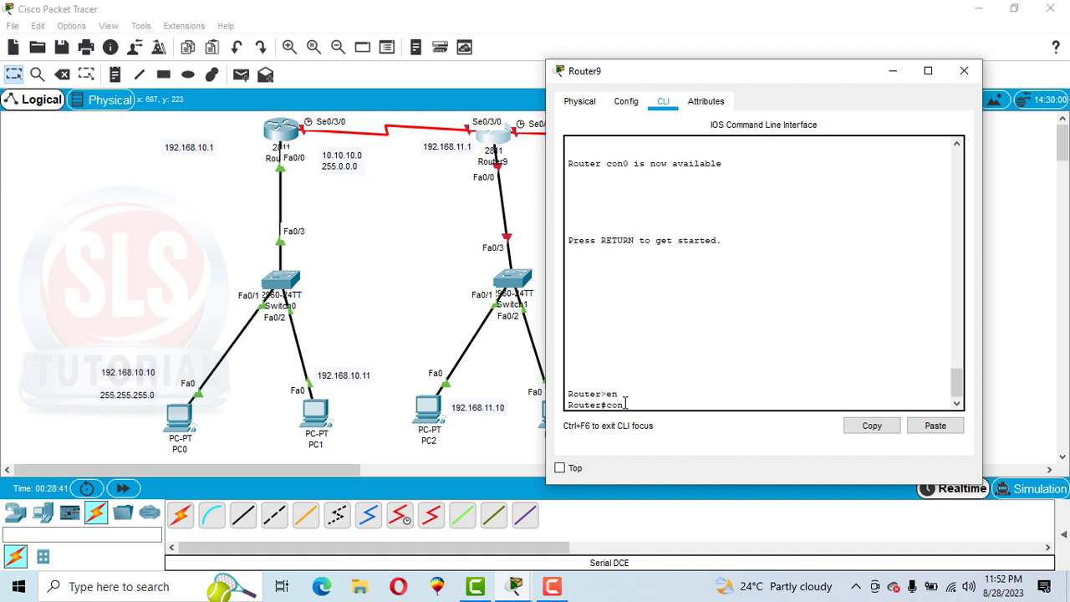
key(Return)
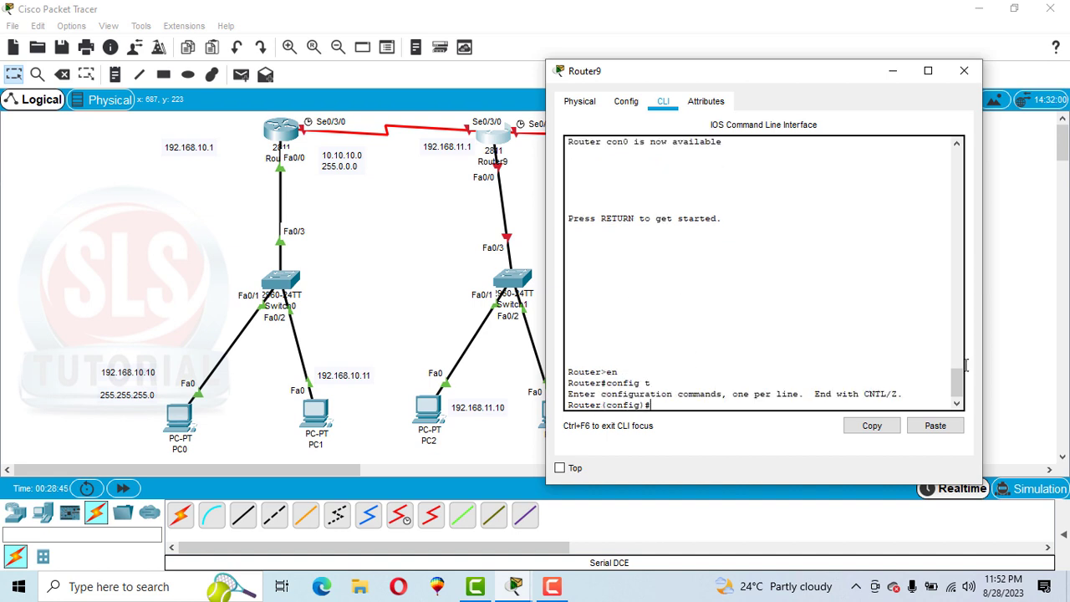
Step: Assign 192.168.11.1 with mask 255.255.255.0 to Router9's f0/0 interface using int f0/0 and ip add
drag(959, 377, 959, 390)
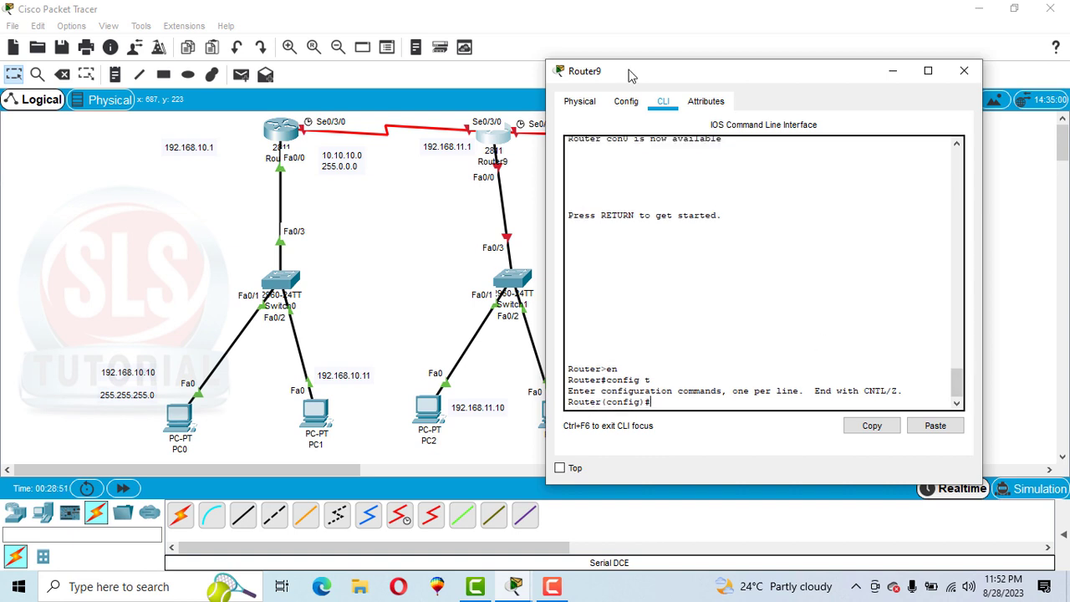
drag(633, 76, 662, 79)
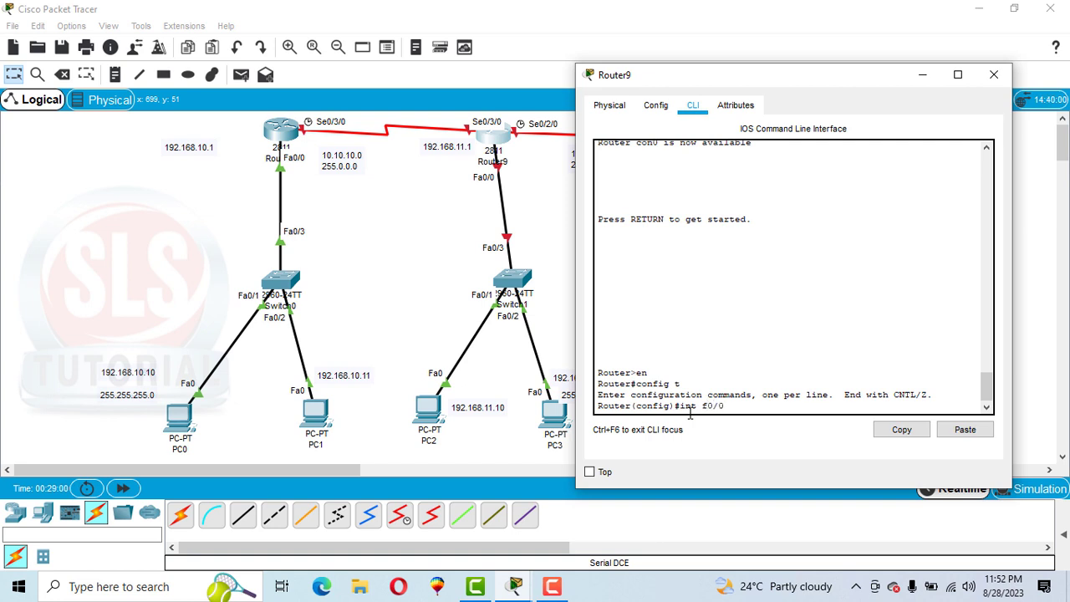
key(Return)
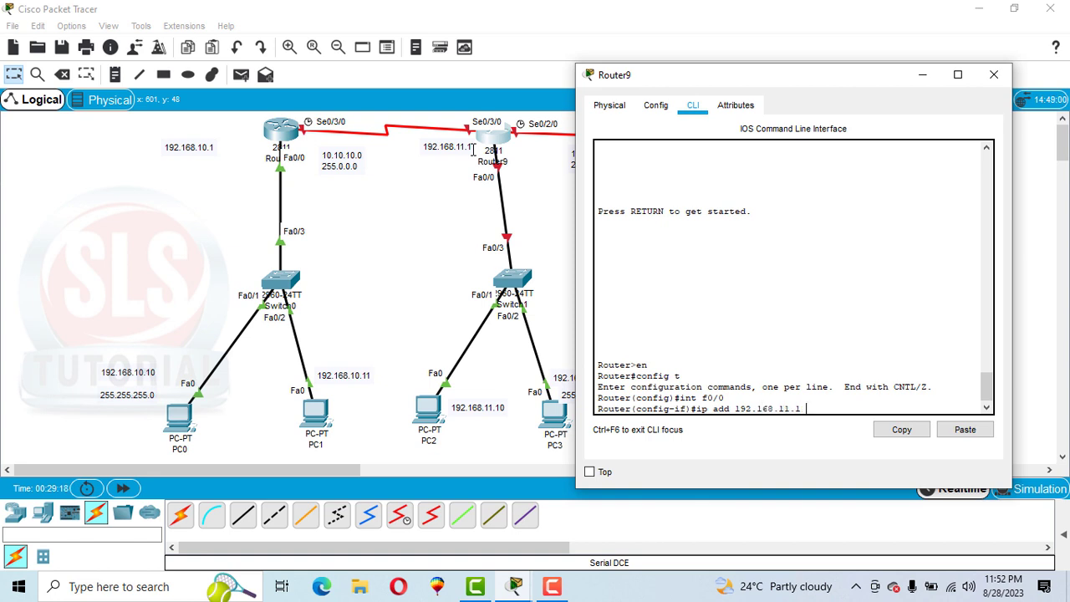
text(255.255.255.0)
key(Return)
Step: Exit Router9's f0/0 configuration and enter its serial interface with int s0/3/0, keeping the window clear of the right-hand link
drag(673, 81, 129, 133)
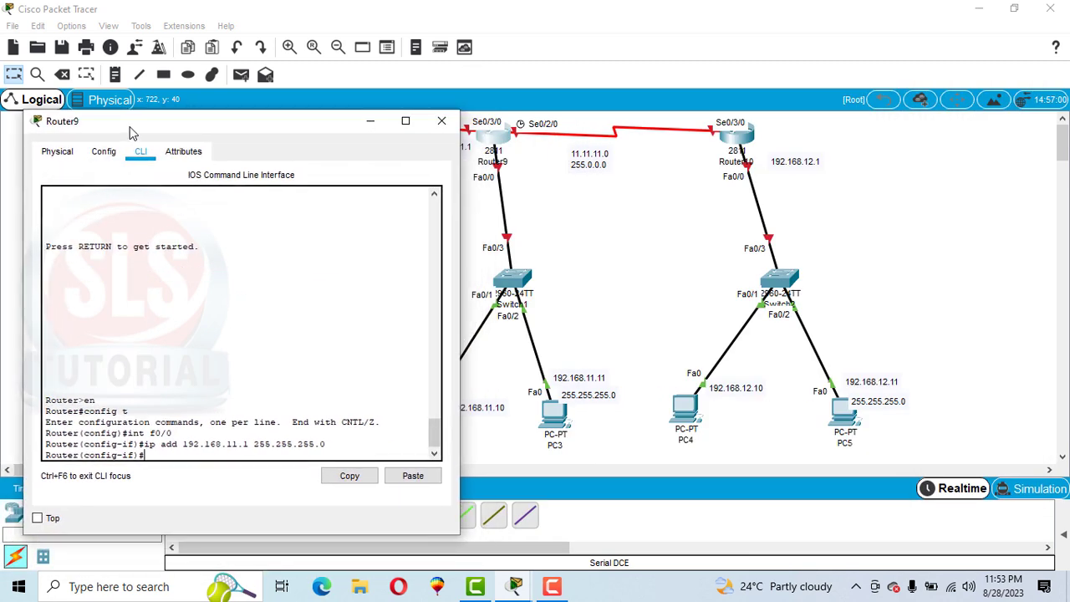
drag(235, 119, 215, 95)
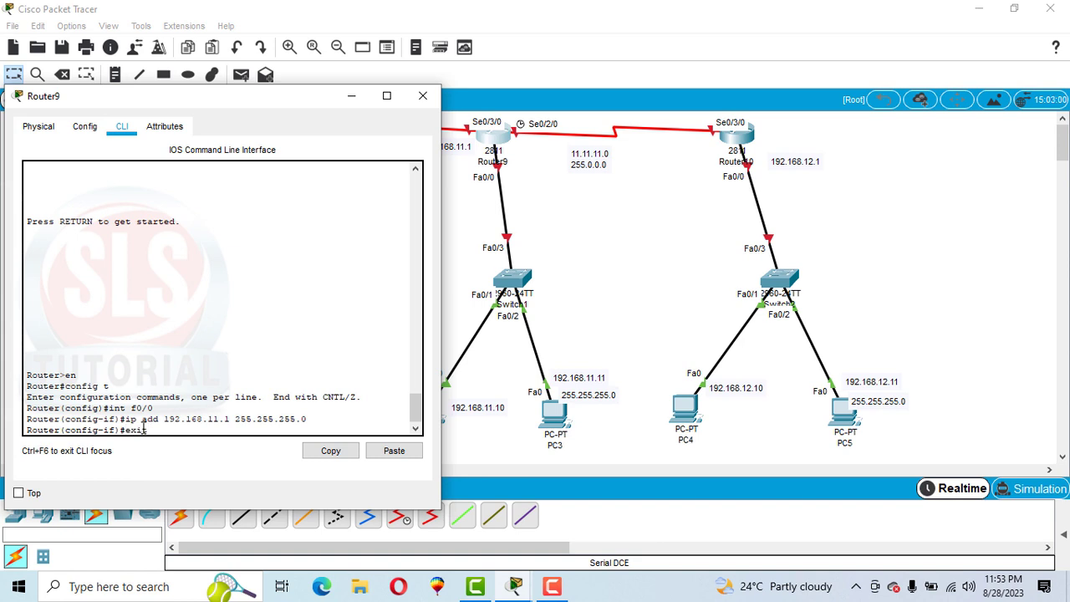
key(Return)
key(Return)
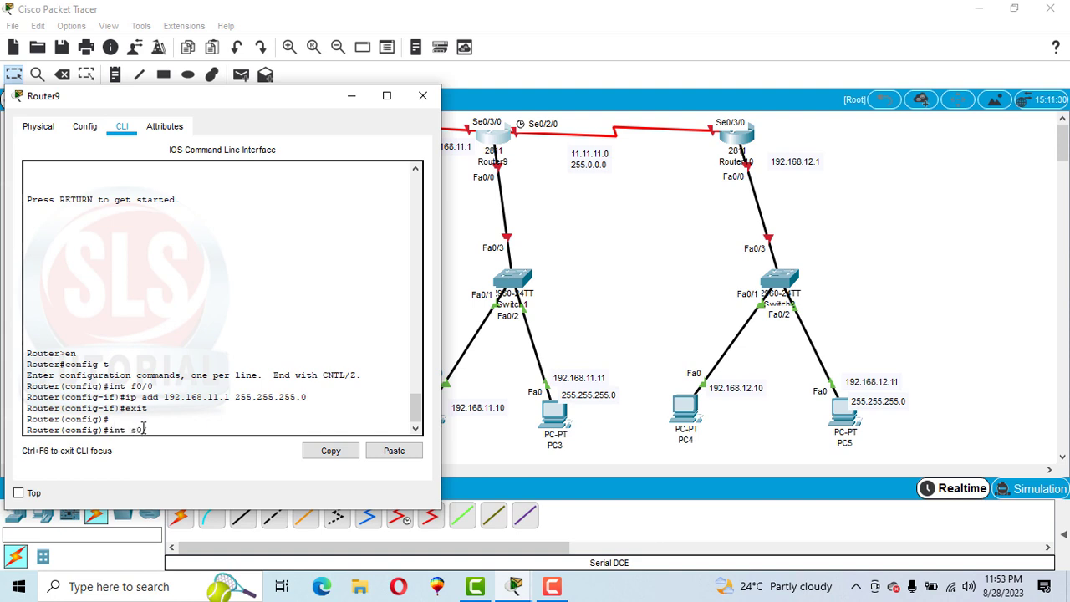
text(int s0/3/0)
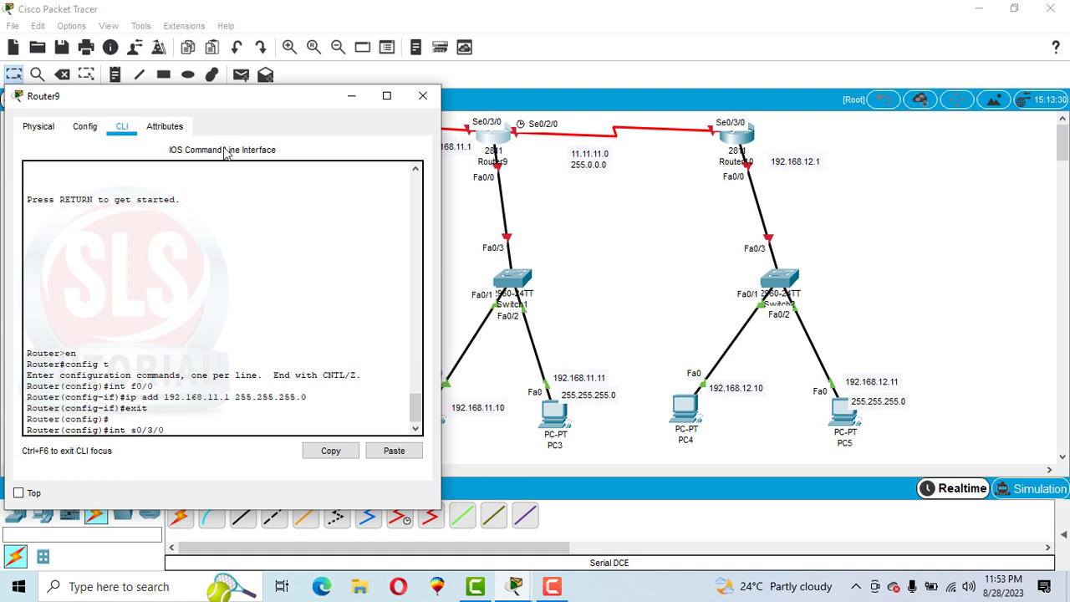
key(Return)
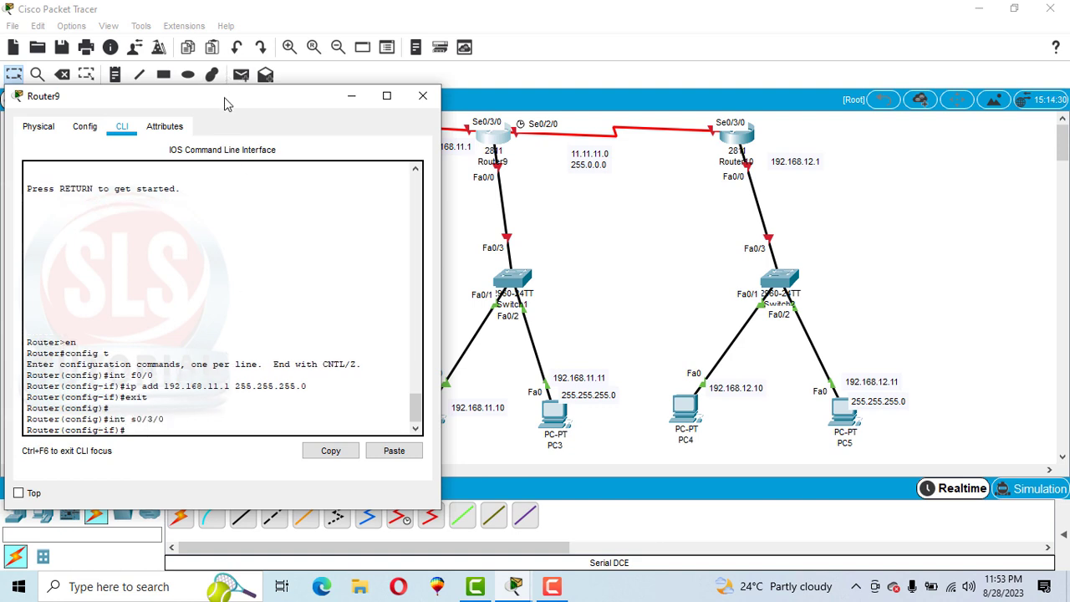
Step: Uncover the 10.10.10.0 link note and begin the ip add command for Router9's s0/3/0 interface
drag(224, 97, 769, 129)
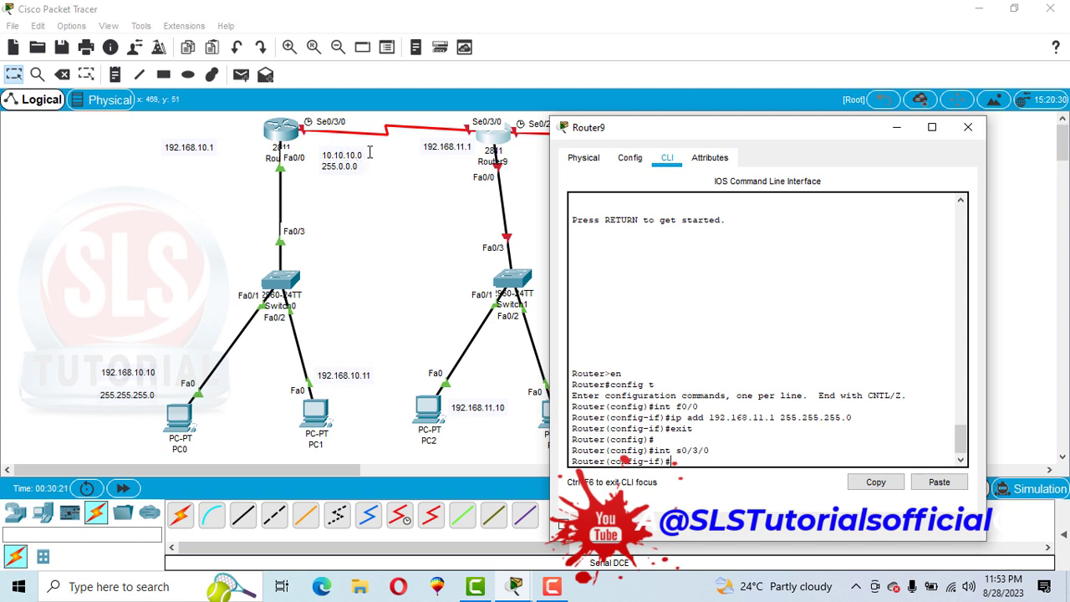
text(ip )
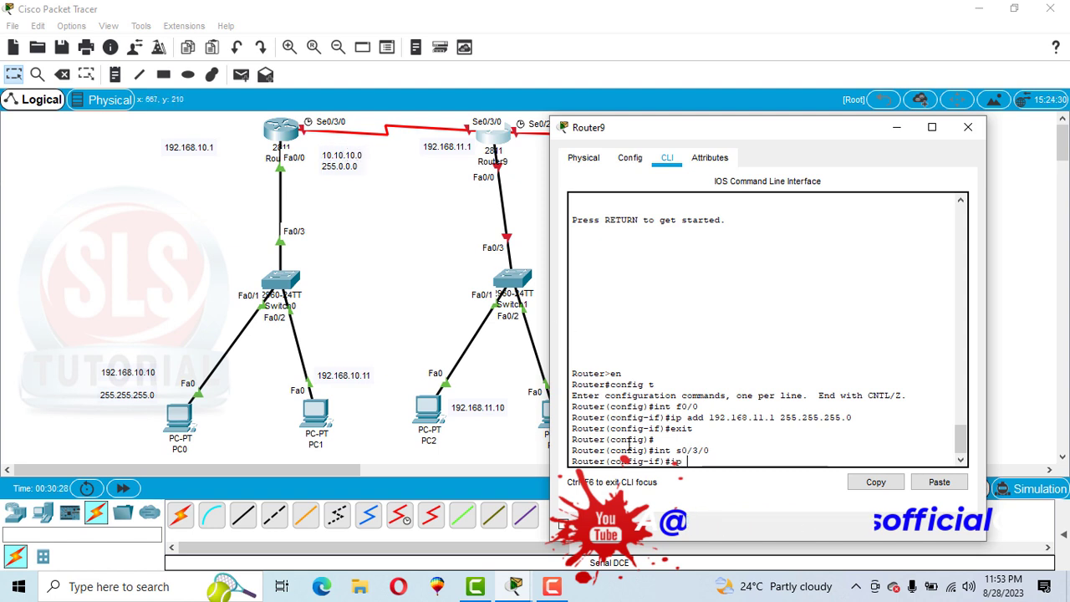
text(add 10.10.10.2)
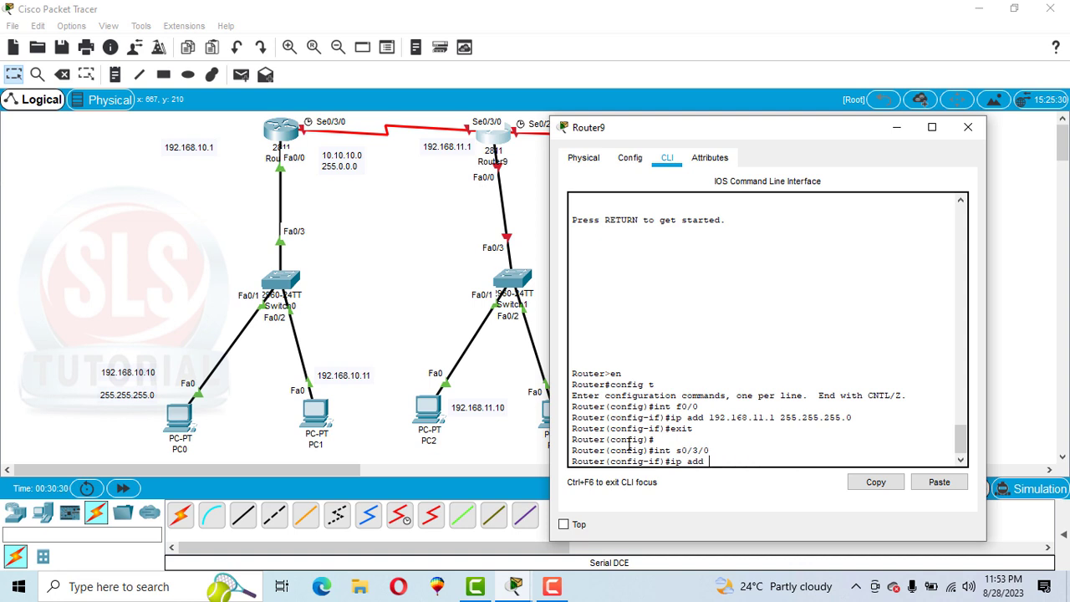
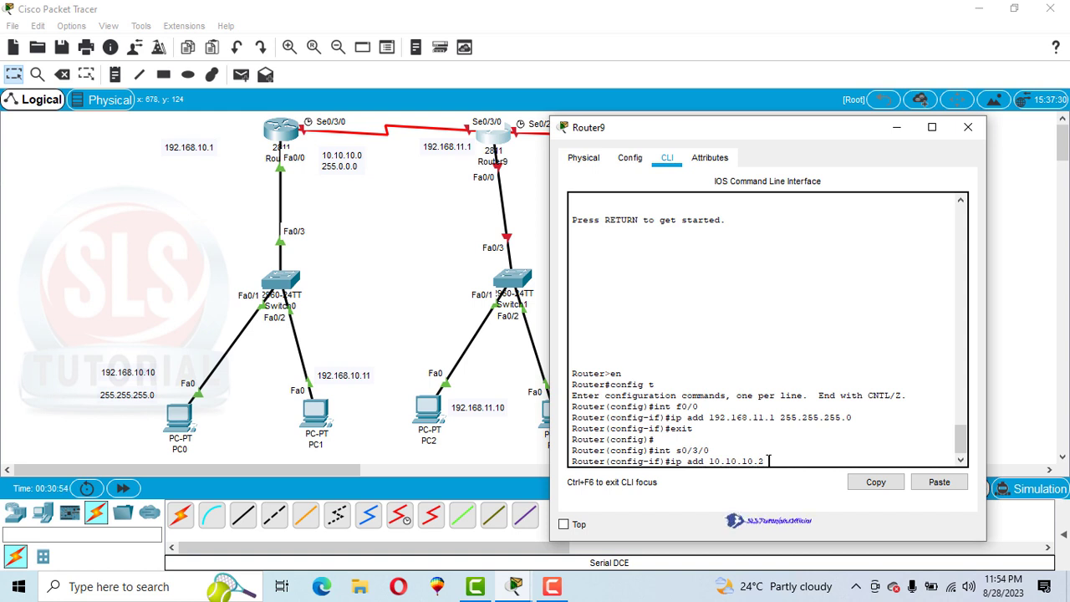
Step: Complete Router9's s0/3/0 address as 10.10.10.2 with mask 255.0.0.0 and enable the interface with no sh
text(255.0.0)
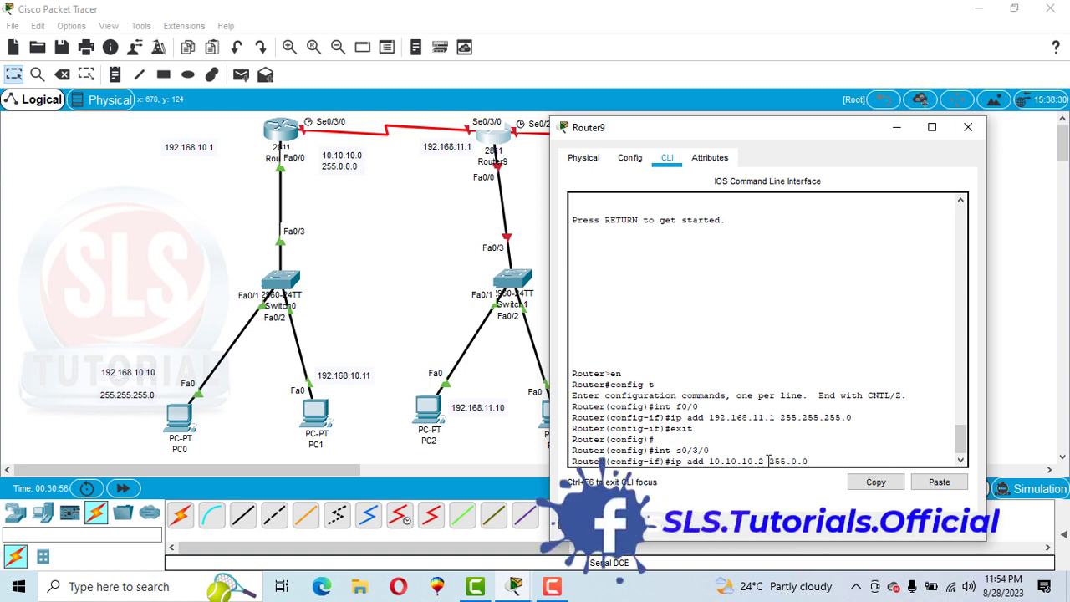
text(.0)
key(Return)
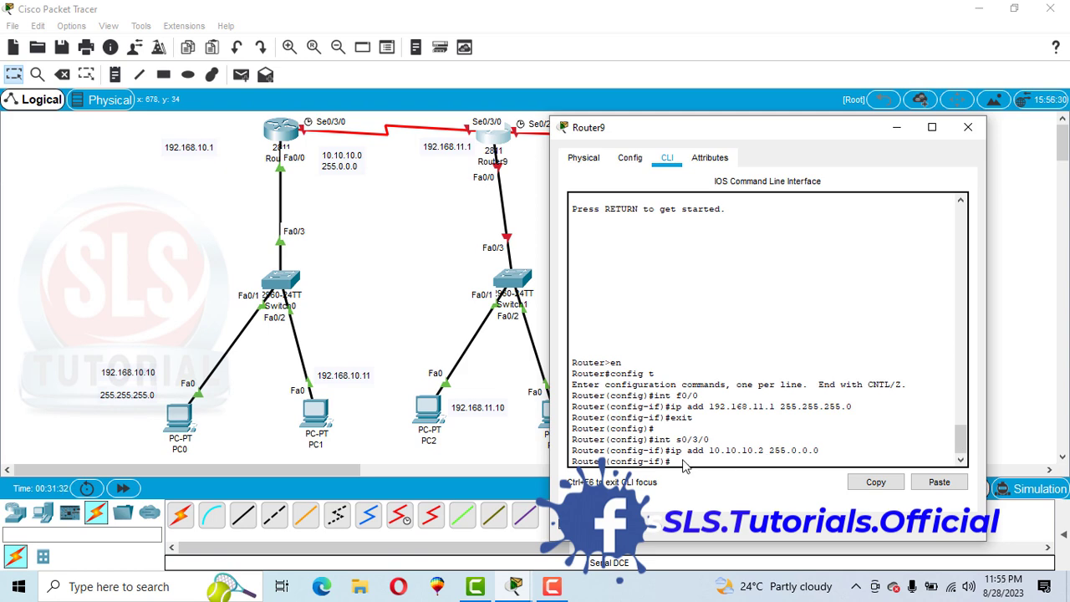
text(o sh)
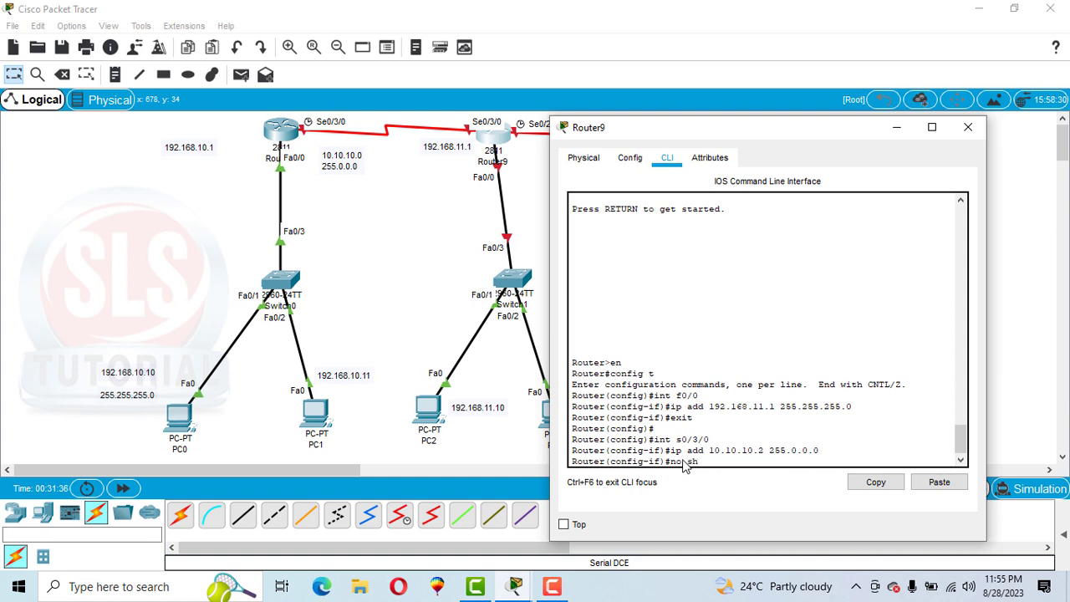
key(Return)
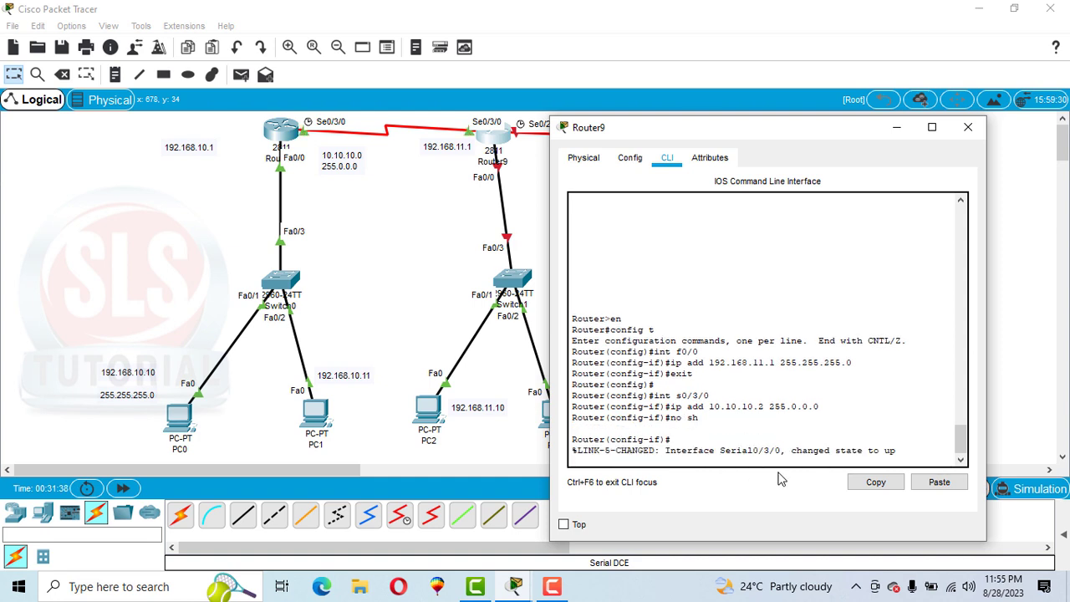
drag(851, 451, 899, 457)
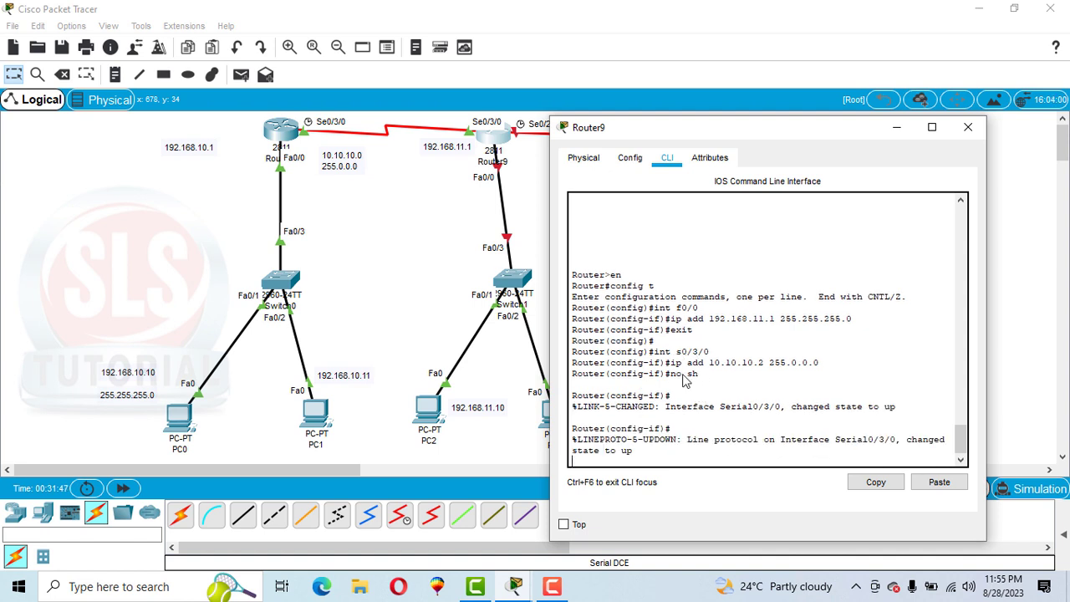
Step: Review Router9's FastEthernet0/0 and Serial0/3/0 settings in its graphical configuration and switch FastEthernet0/0's port status on
drag(695, 329, 674, 333)
click(629, 163)
click(618, 321)
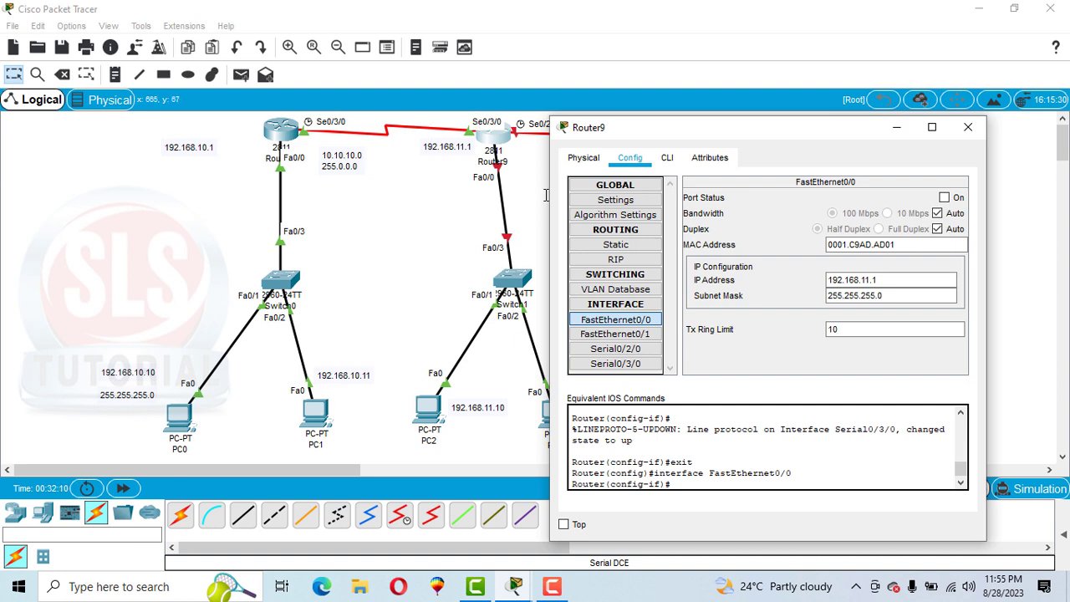
click(602, 365)
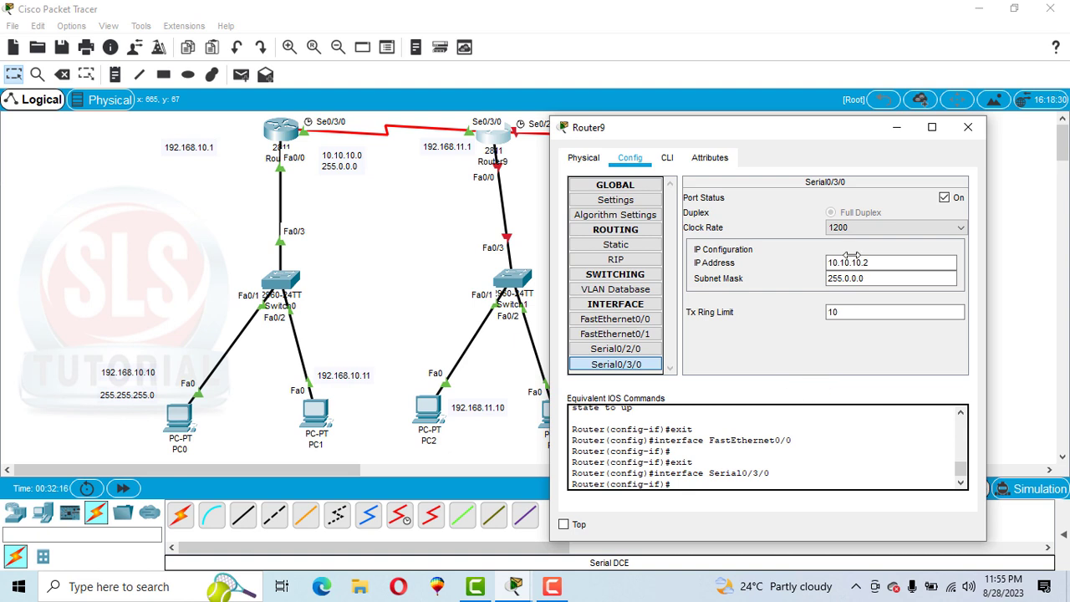
click(612, 321)
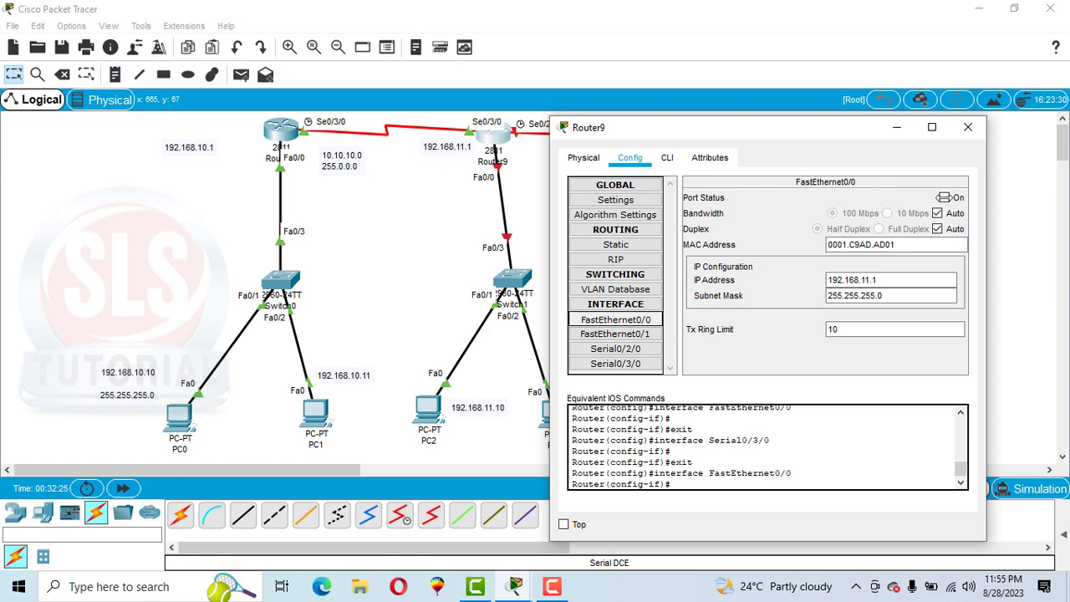
click(945, 198)
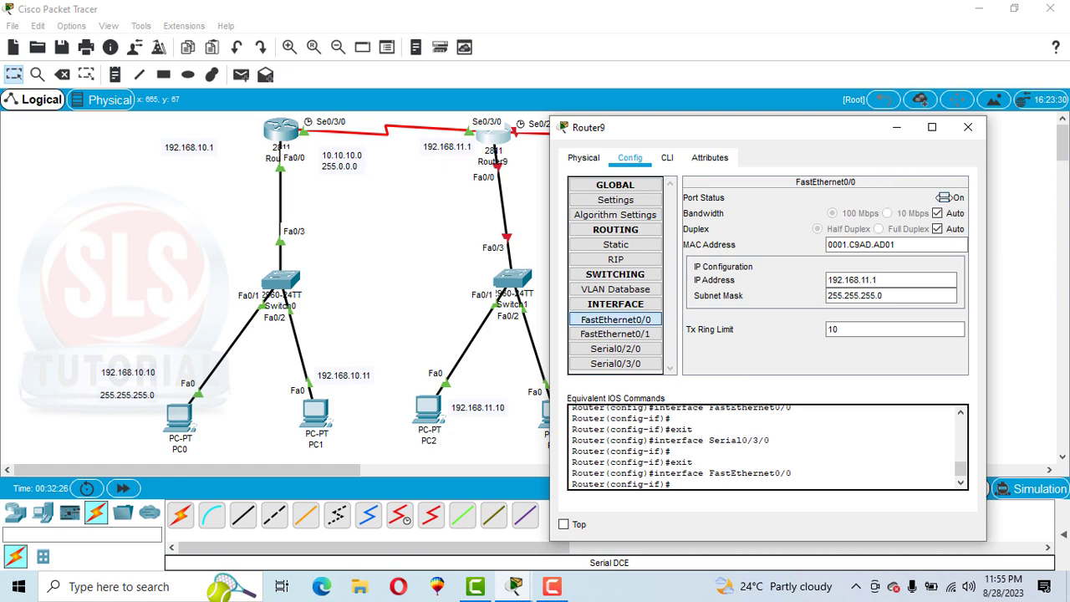
Step: Return to Router9's command line, exit the FastEthernet0/0 configuration and enter the second serial interface with int s0/2/0
click(668, 159)
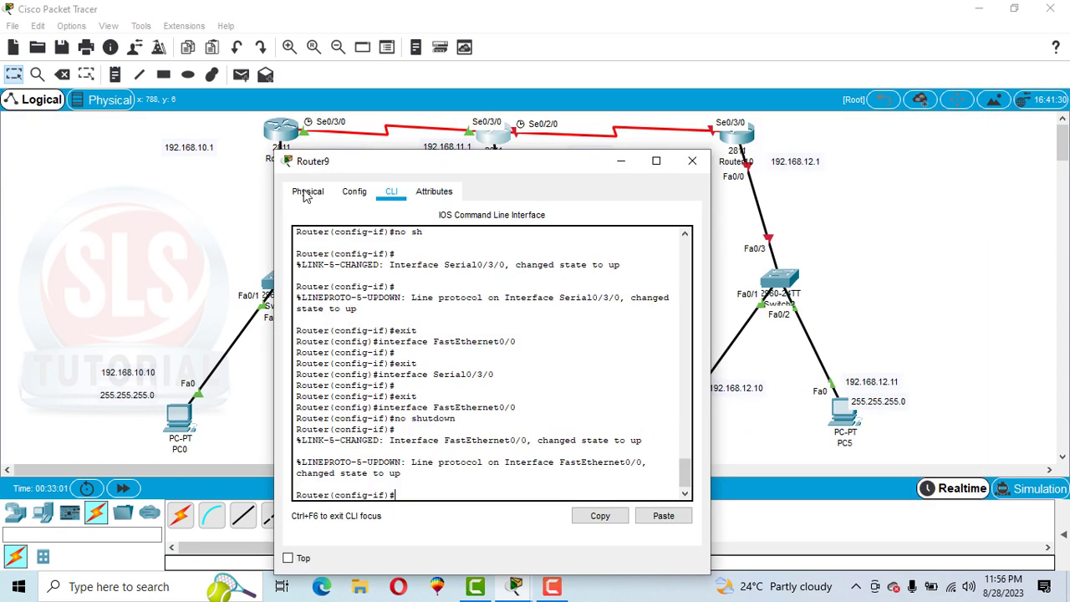
drag(392, 170, 184, 121)
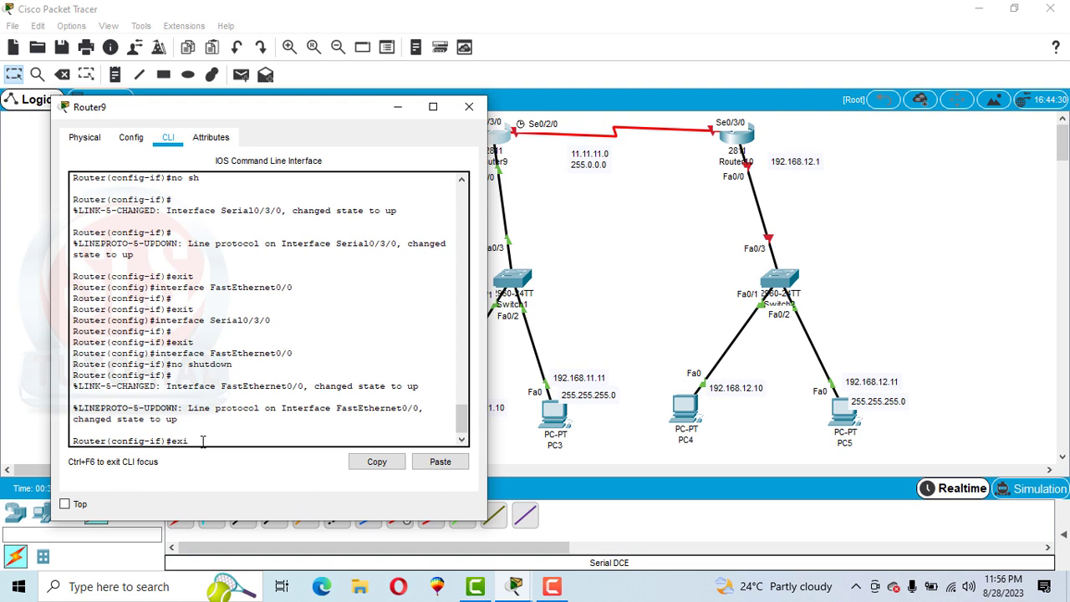
text(t)
key(Return)
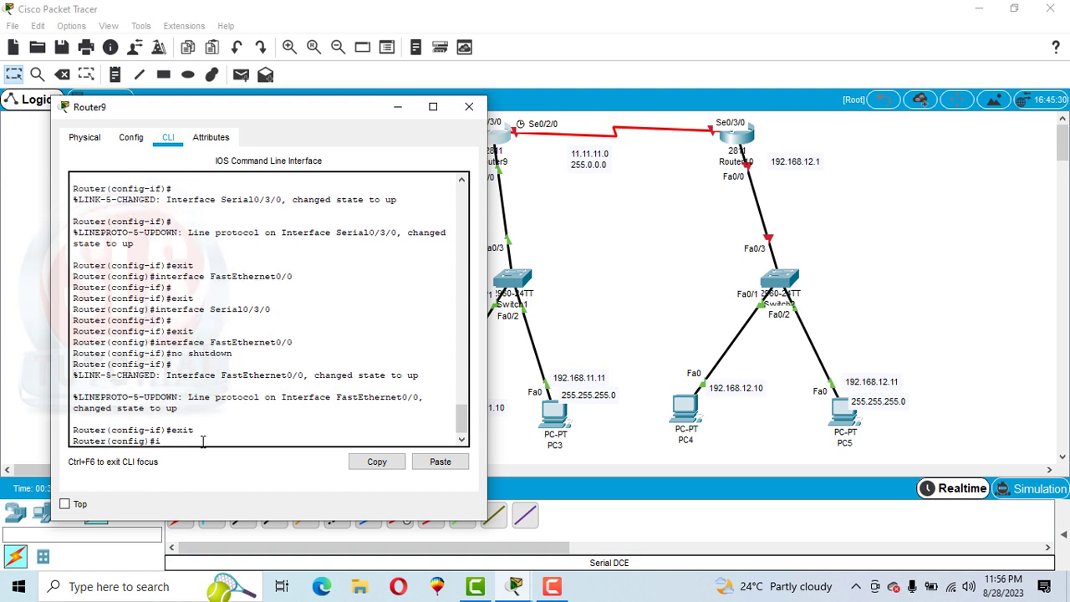
text(int s0/2/0)
key(Return)
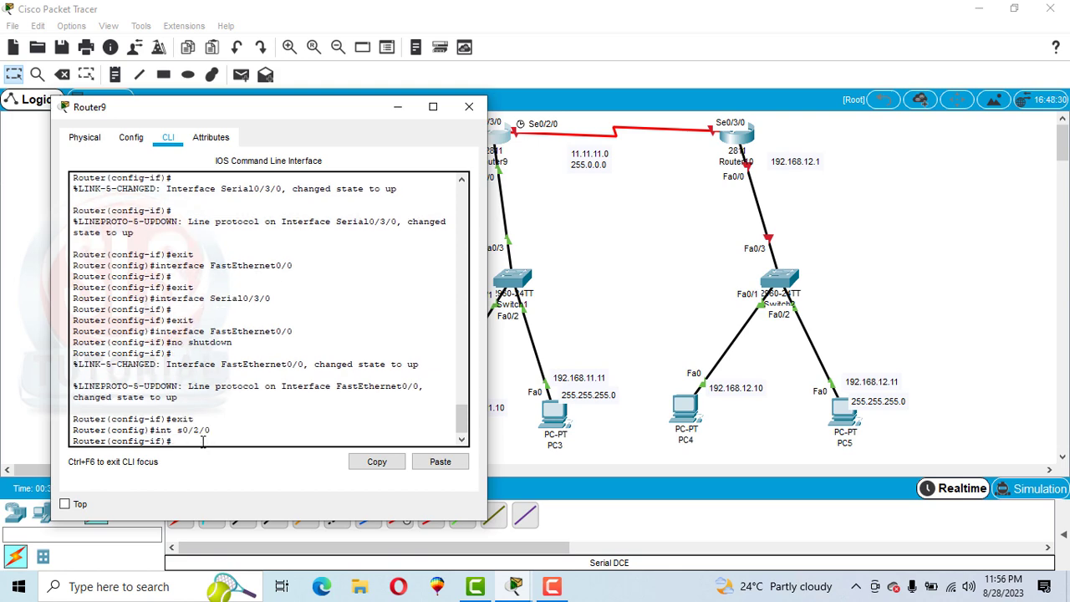
Step: Assign 11.11.11.1 with mask 255.0.0.0 to Router9's s0/2/0 interface using ip add, keeping the 11.11.11.0 link note uncovered
drag(204, 113, 694, 110)
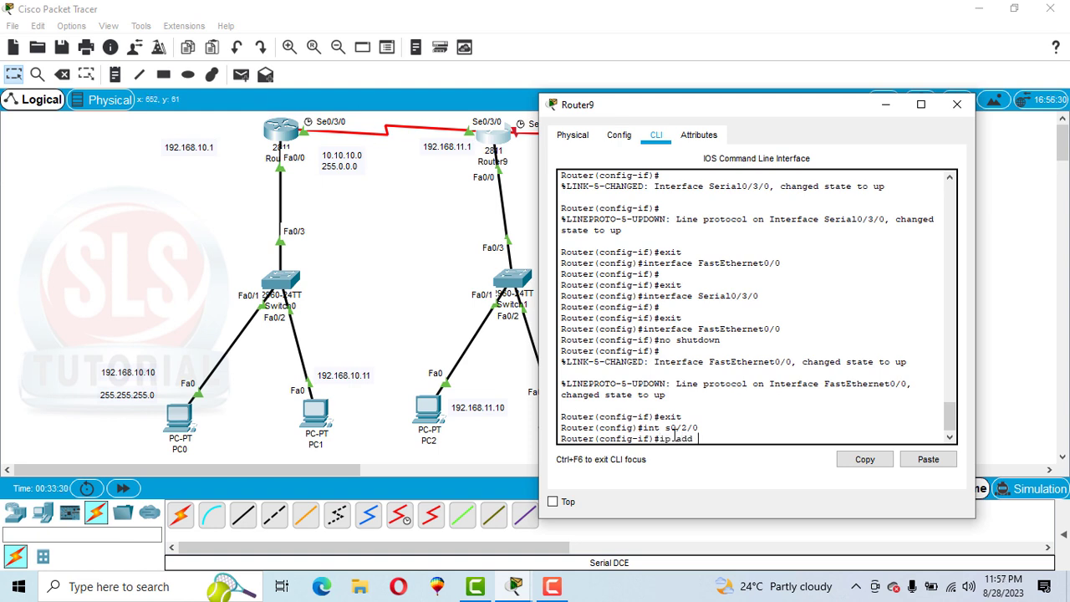
drag(794, 106, 338, 72)
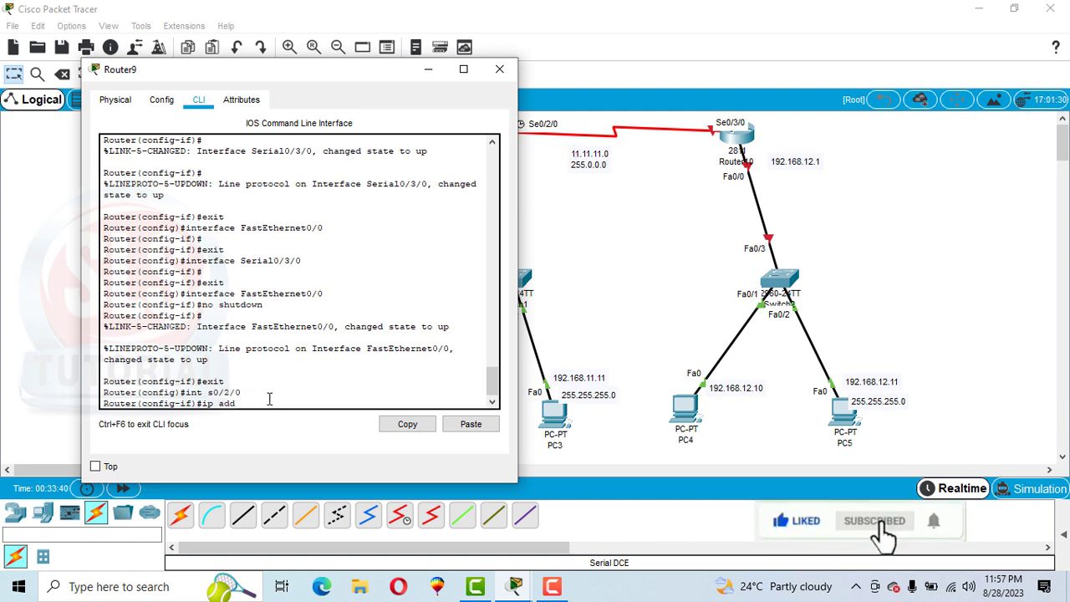
text(11.11.11.)
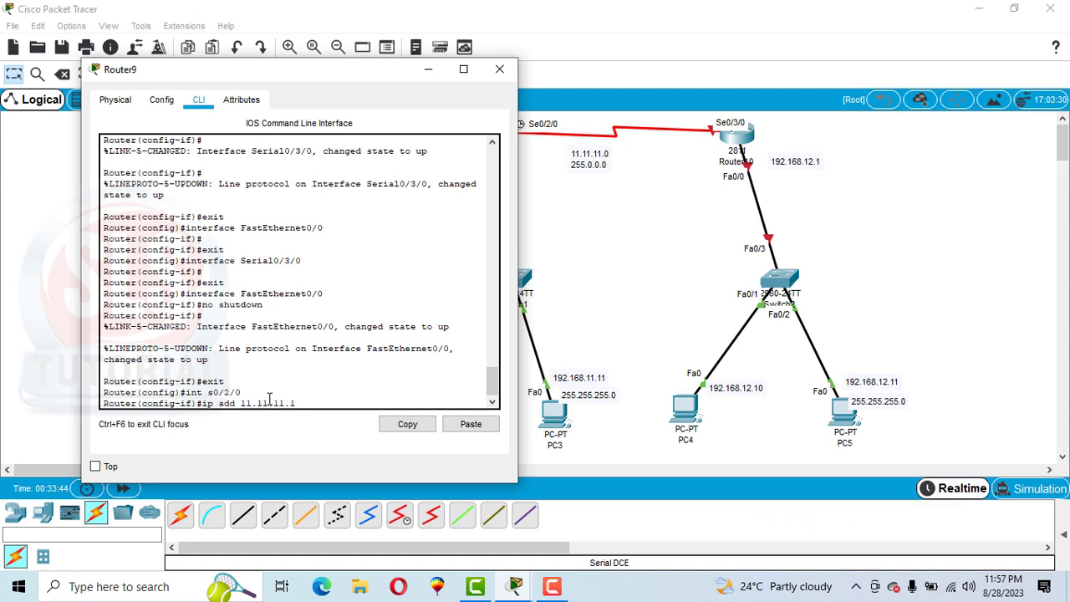
text(1 255.0.0.0)
key(Return)
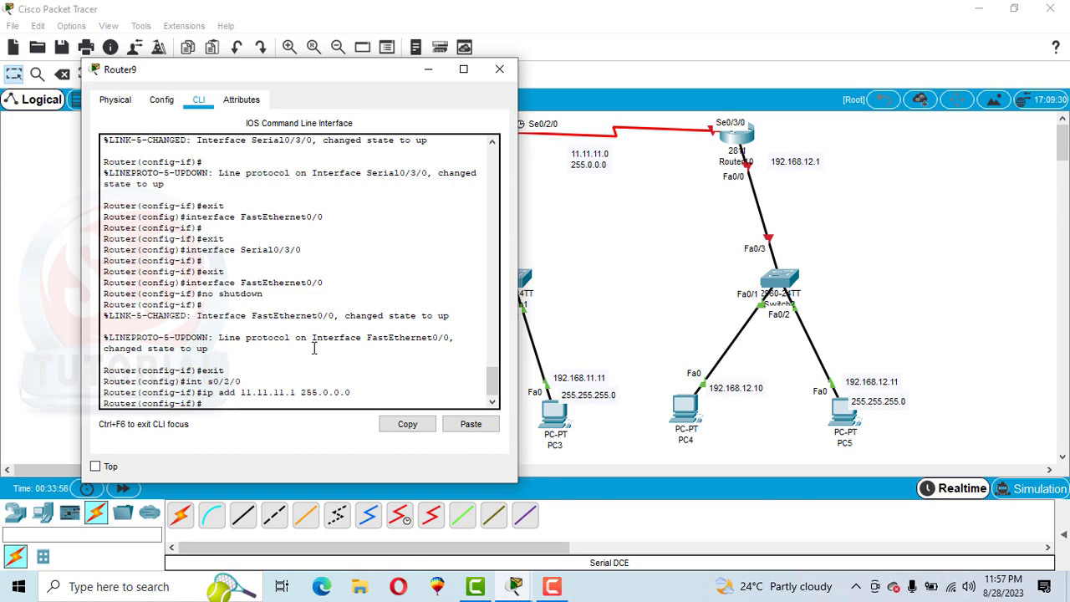
Step: Set the clock rate of Router9's s0/2/0 interface to 128000 and enable the interface with no sh
drag(336, 82, 294, 78)
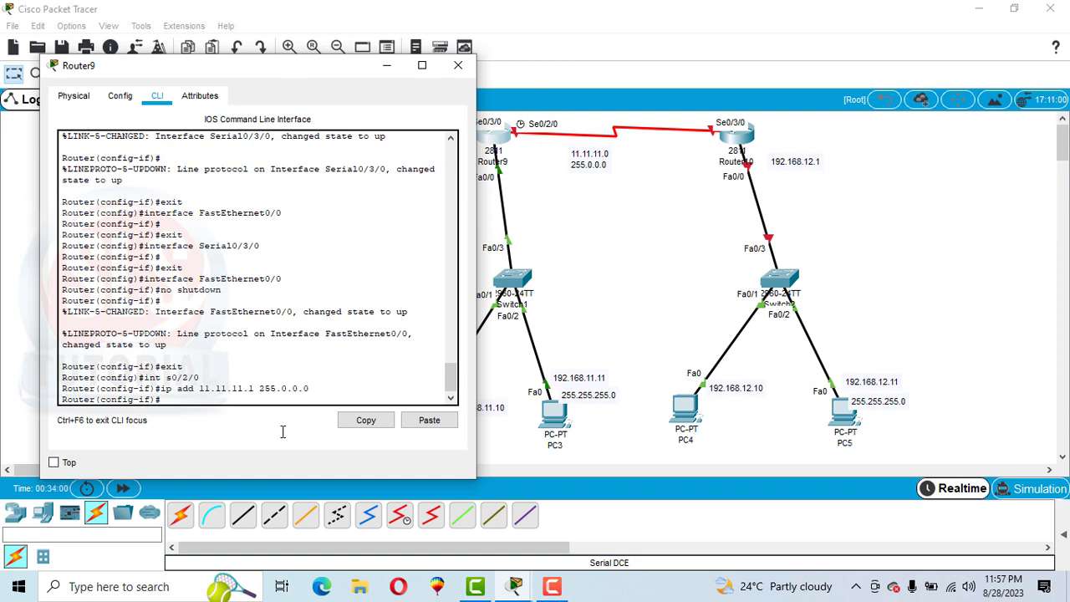
text(lock rate 128000)
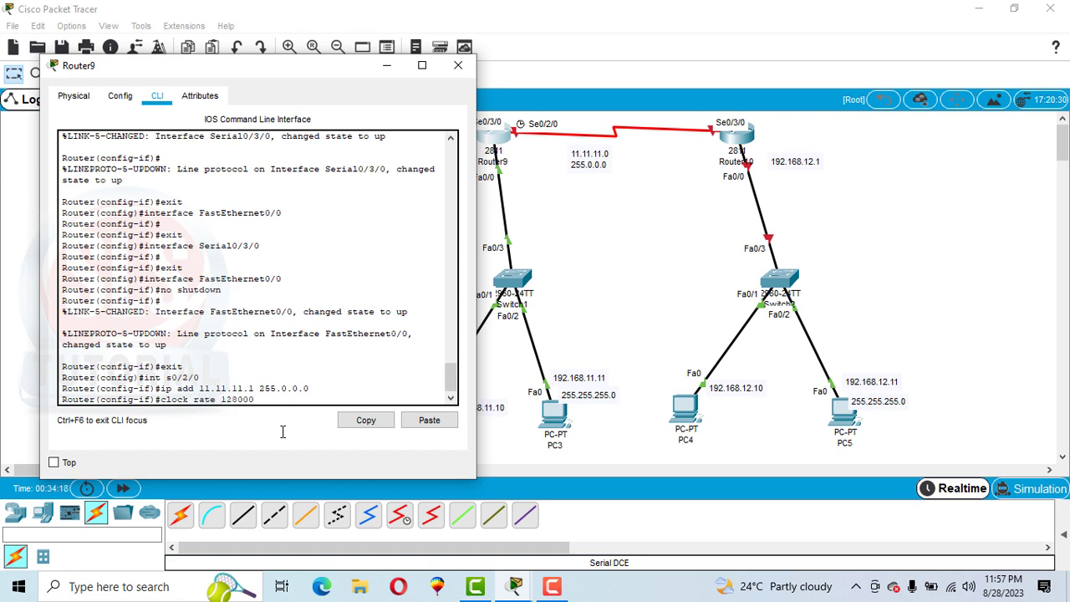
key(Return)
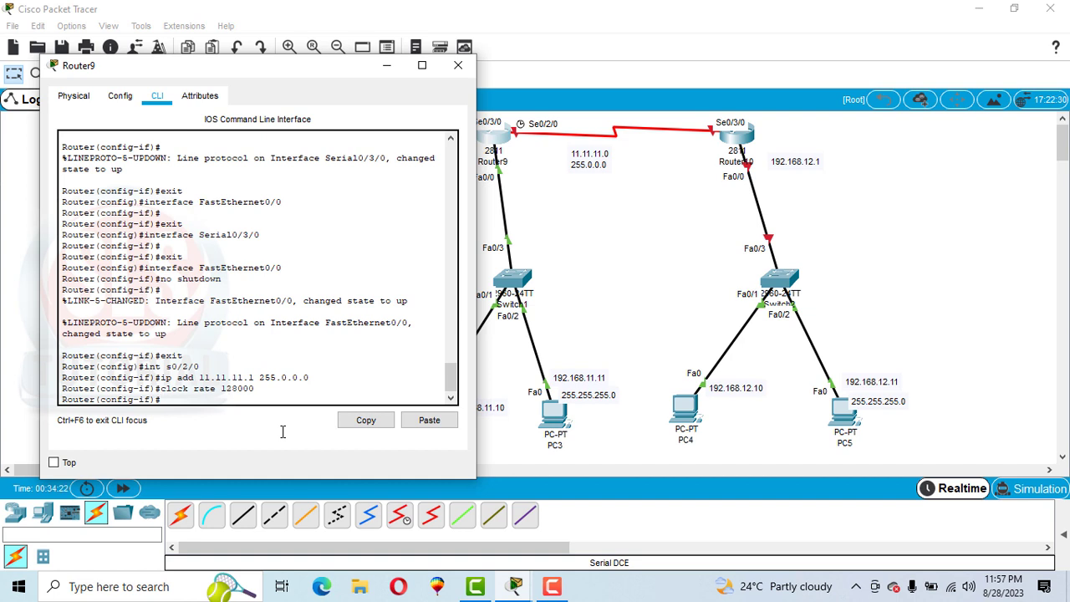
text(no)
text(sh)
key(Return)
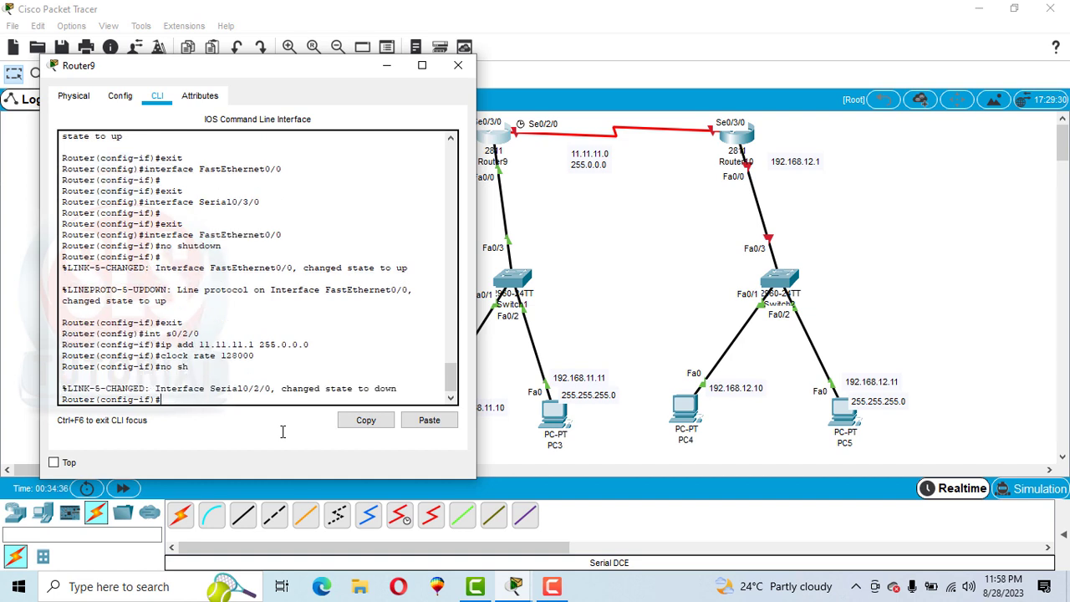
Step: Leave Router9's configuration mode with exit and end, save the configuration with wr and close the router window
text(exit)
key(Return)
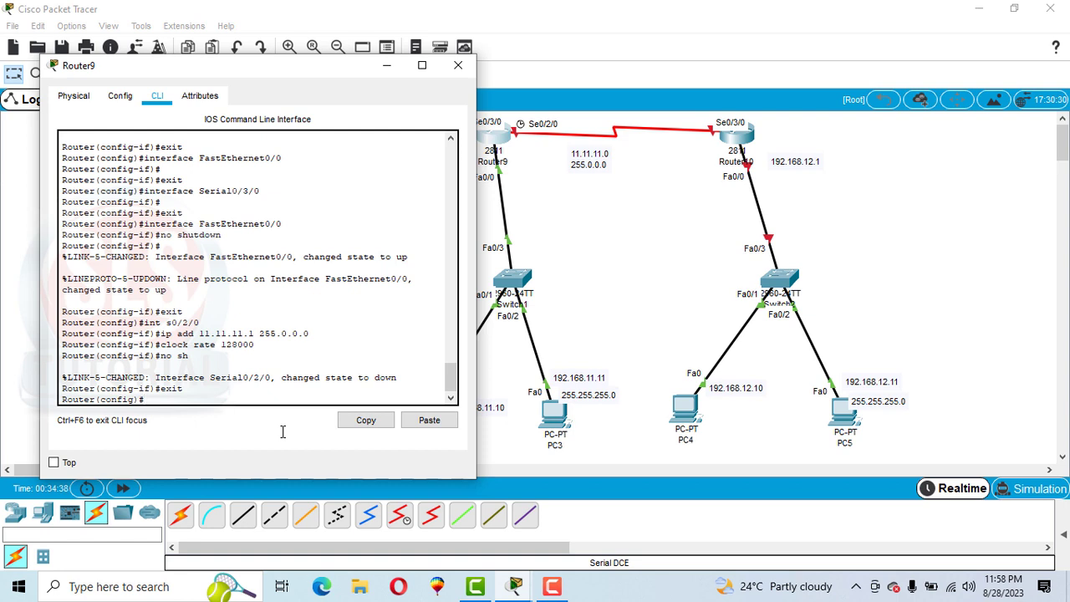
text(end)
key(Return)
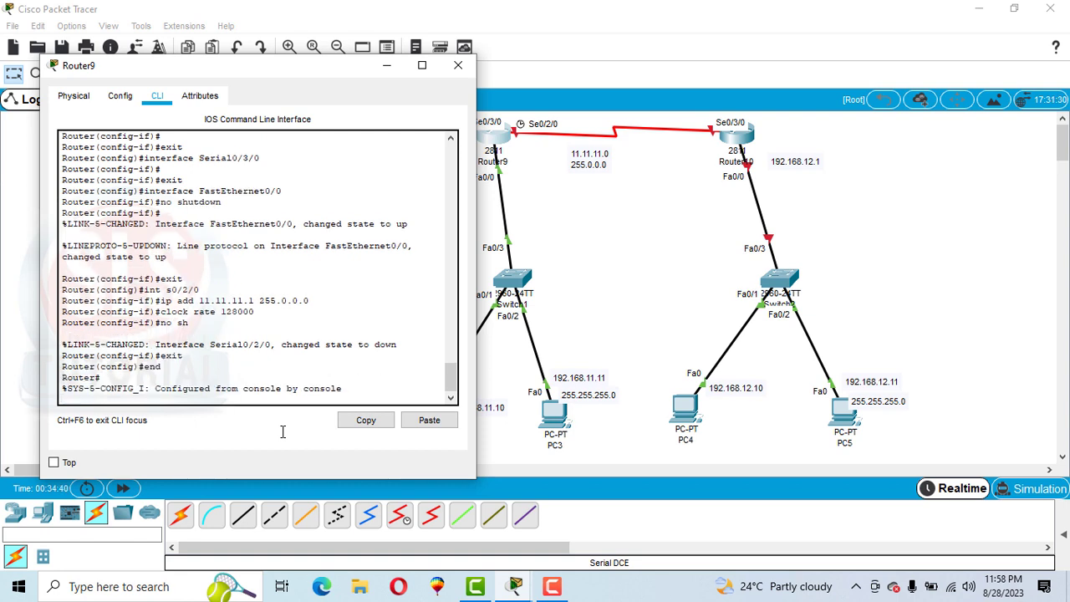
key(Return)
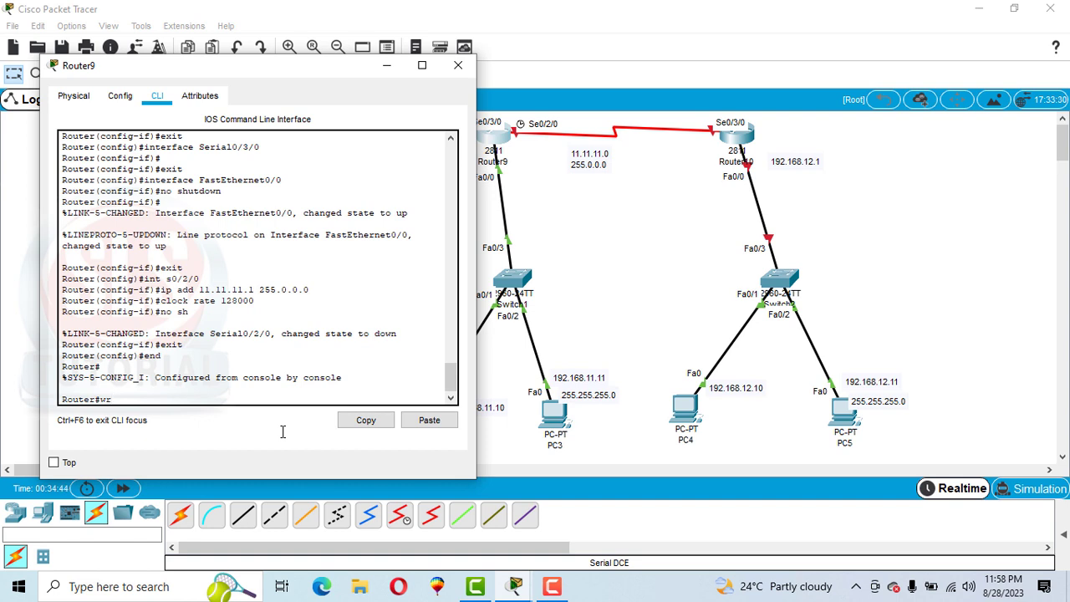
key(Return)
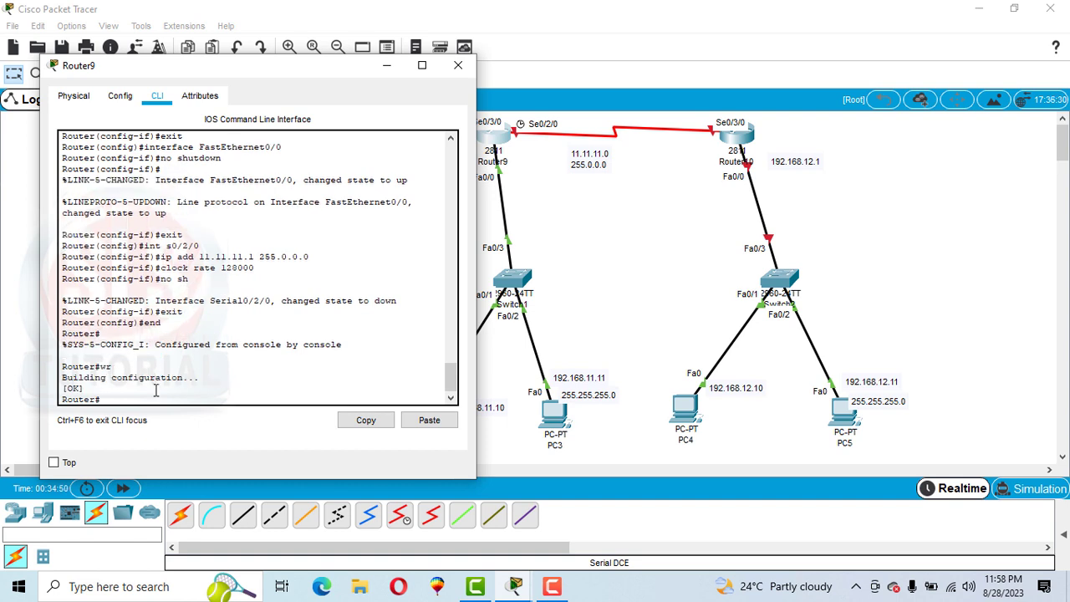
click(457, 65)
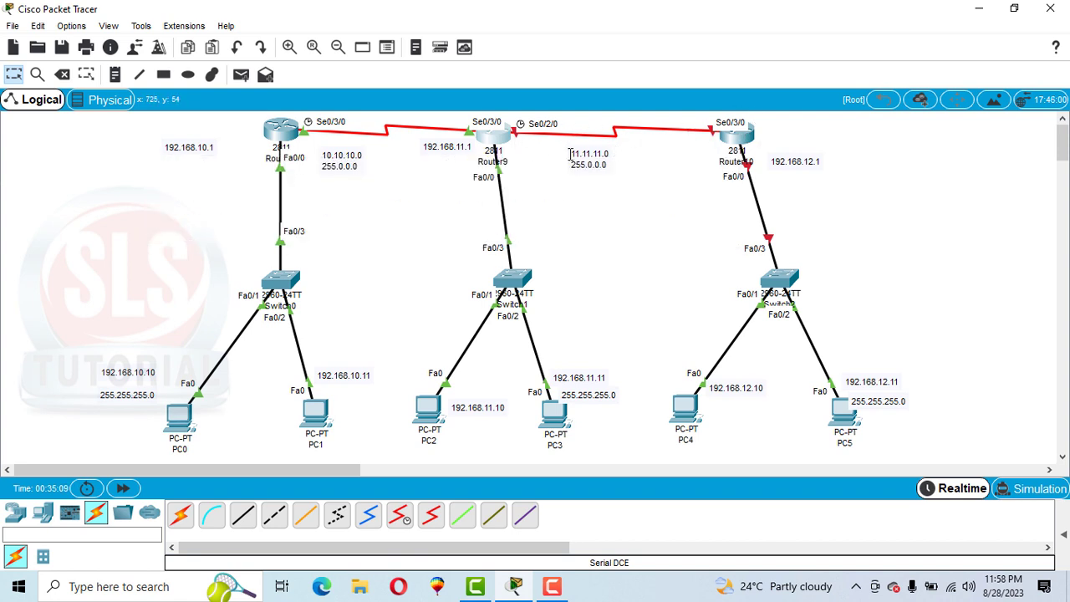
Step: In Router10's graphical configuration, assign FastEthernet0/0 the address 192.168.12.1 with mask 255.255.255.0 and switch its port status on
click(735, 131)
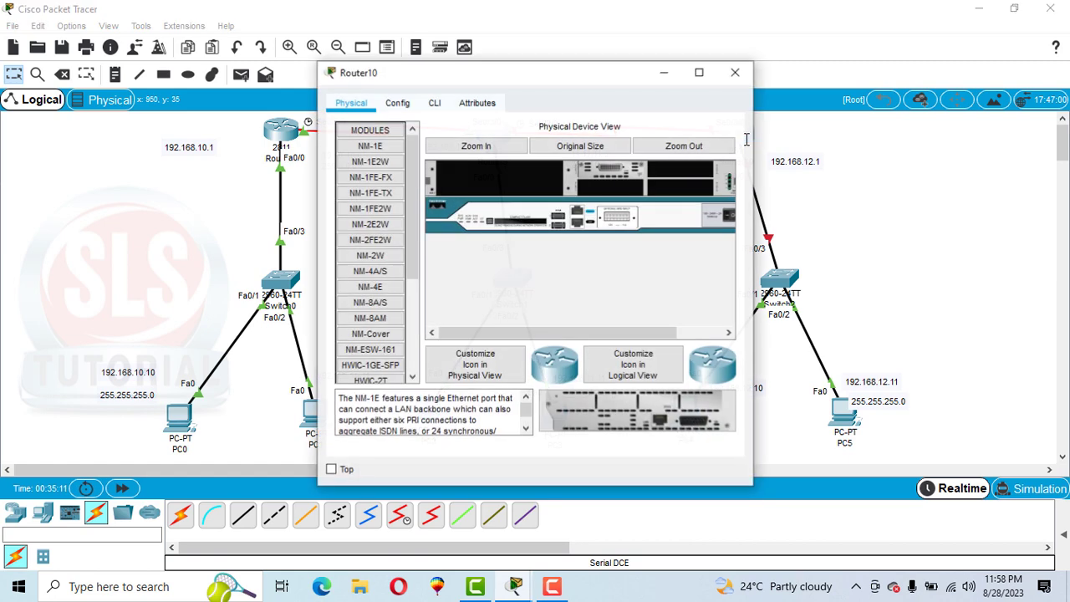
click(398, 107)
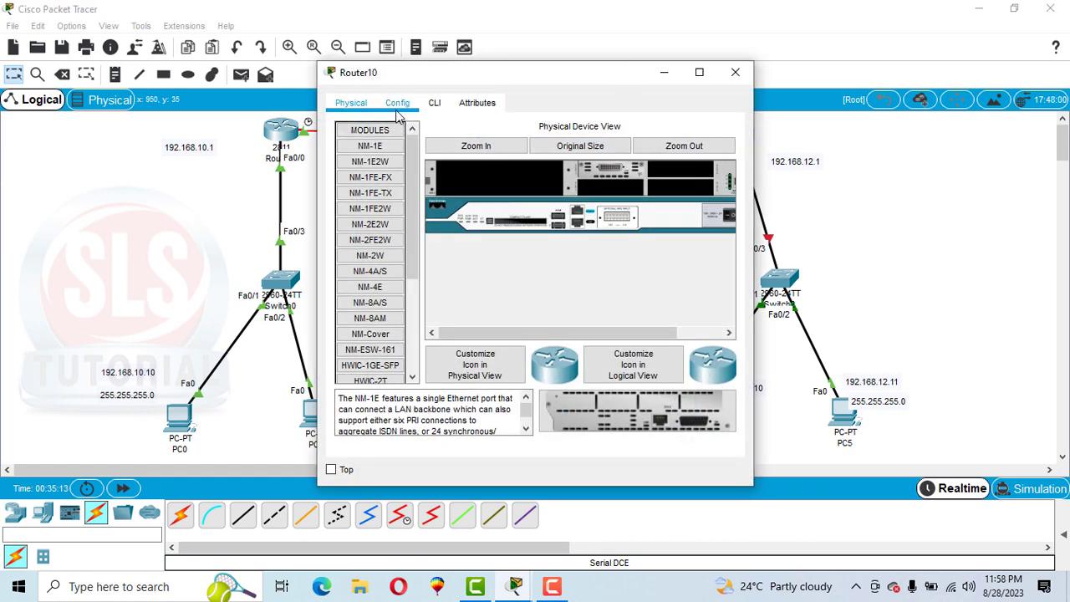
drag(401, 72, 282, 50)
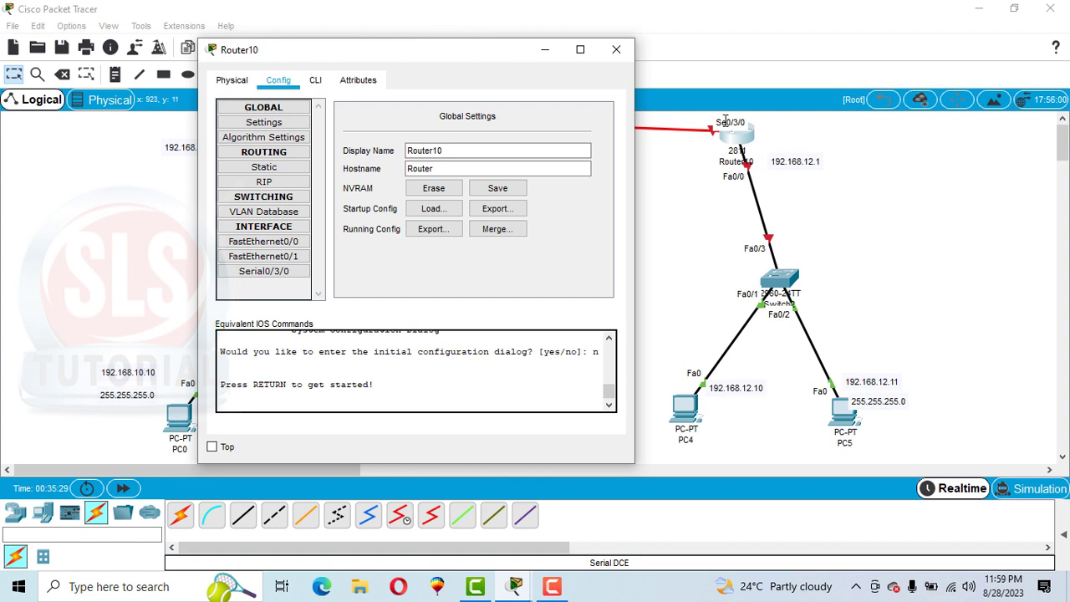
click(293, 244)
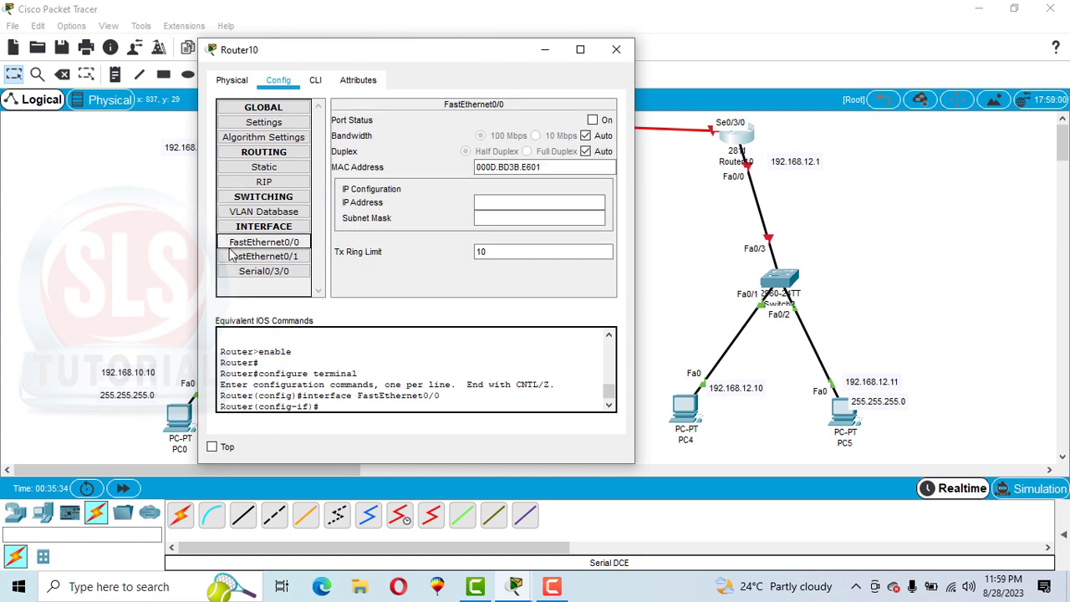
click(492, 204)
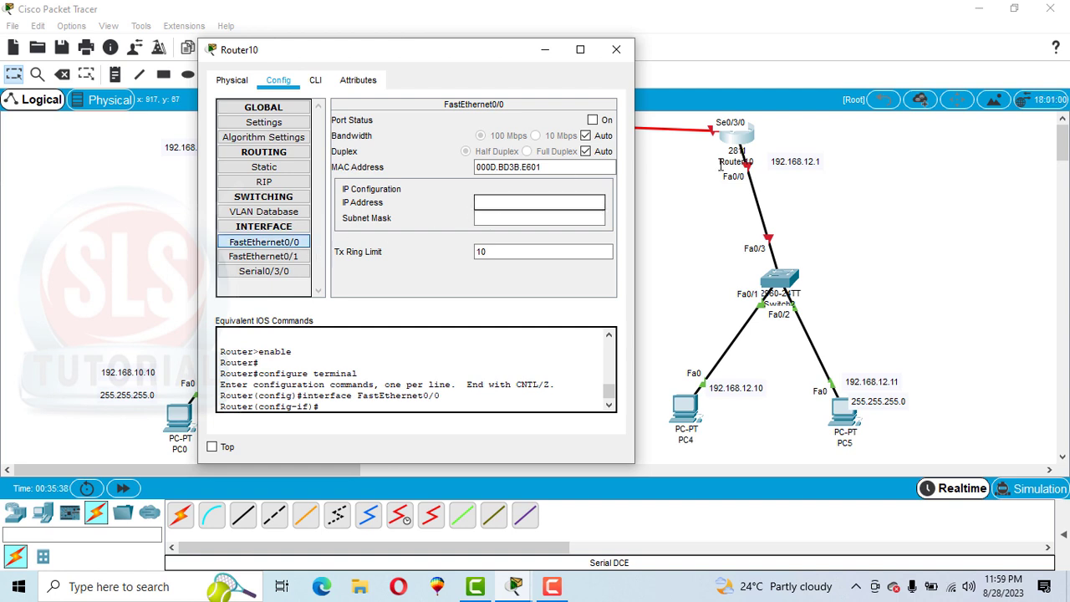
text(192.168.12.1)
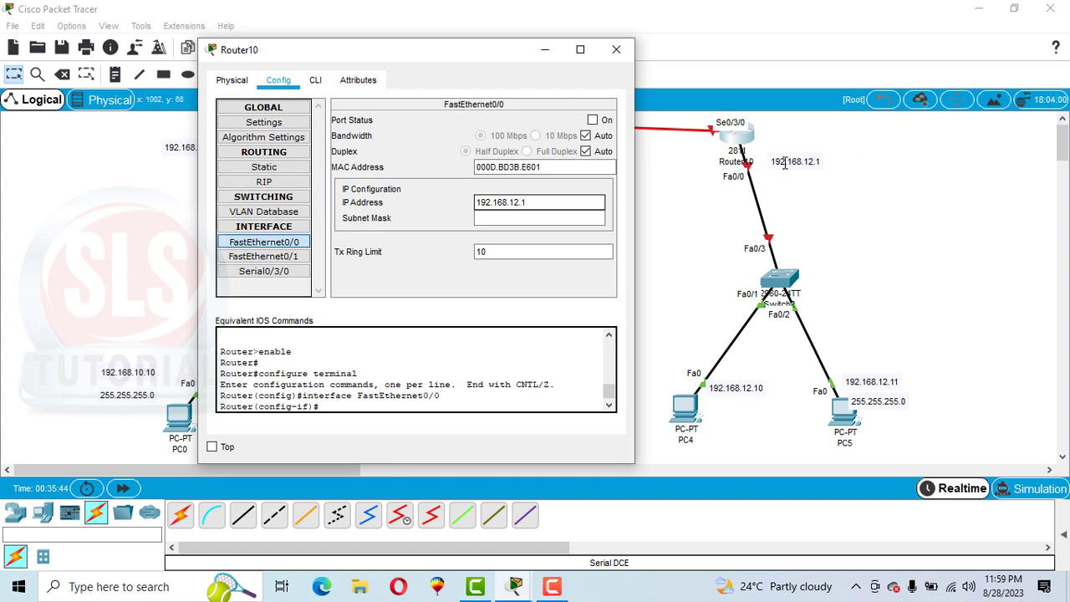
key(Tab)
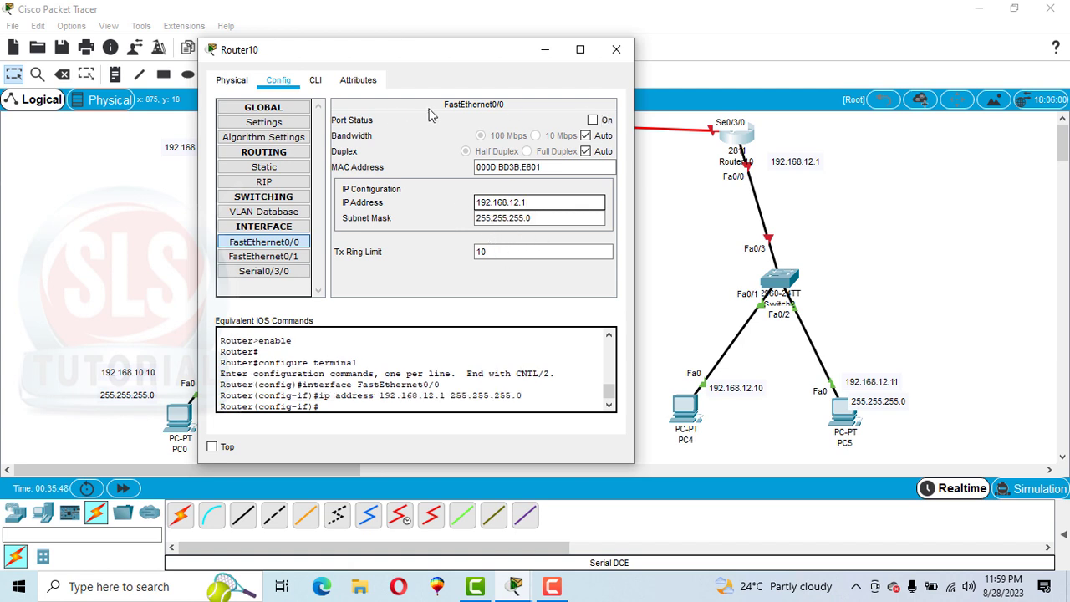
click(595, 120)
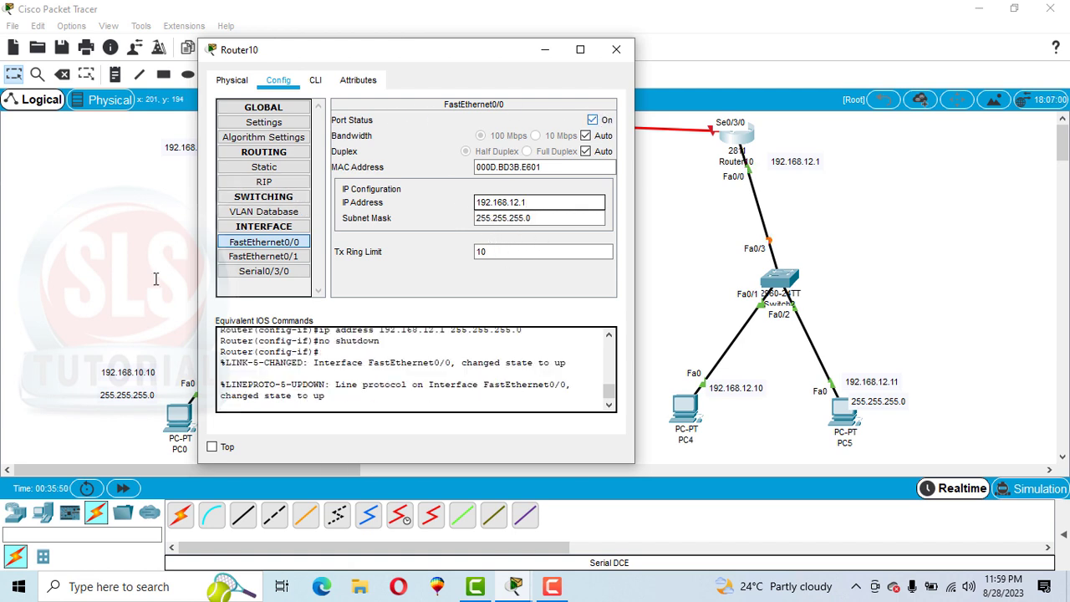
Step: Assign Router10's Serial0/3/0 interface the address 11.11.11.2 with mask 255.0.0.0, switch its port status on and close the router window
click(281, 276)
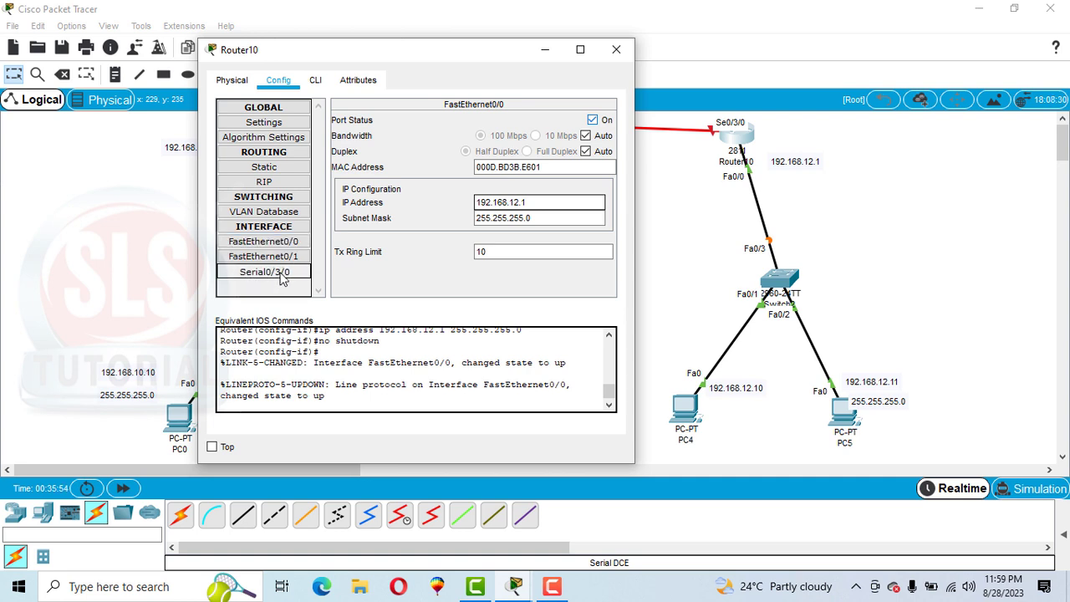
click(510, 187)
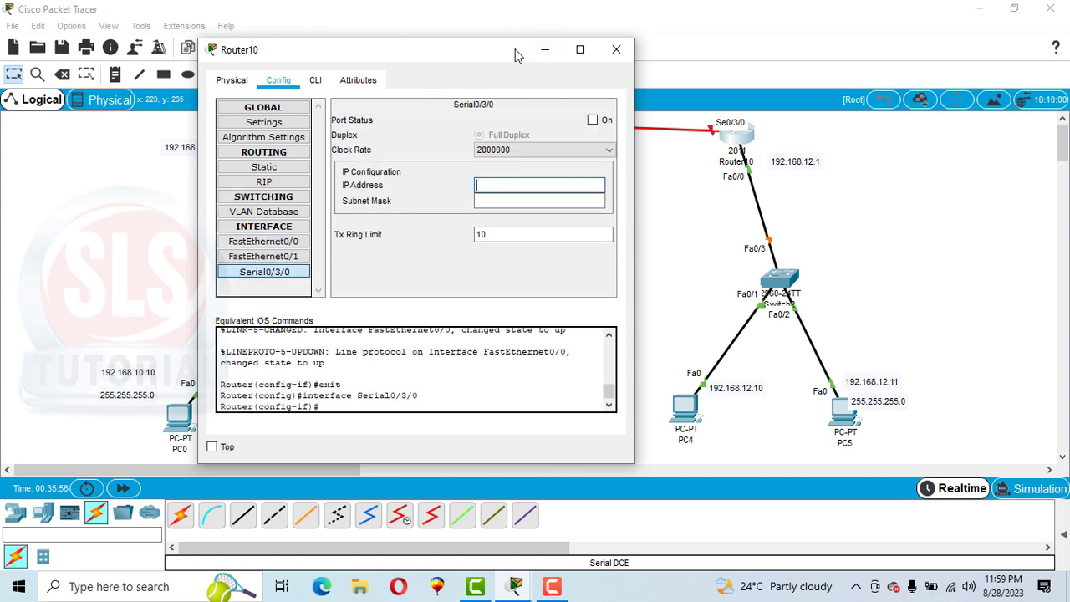
drag(501, 50, 378, 68)
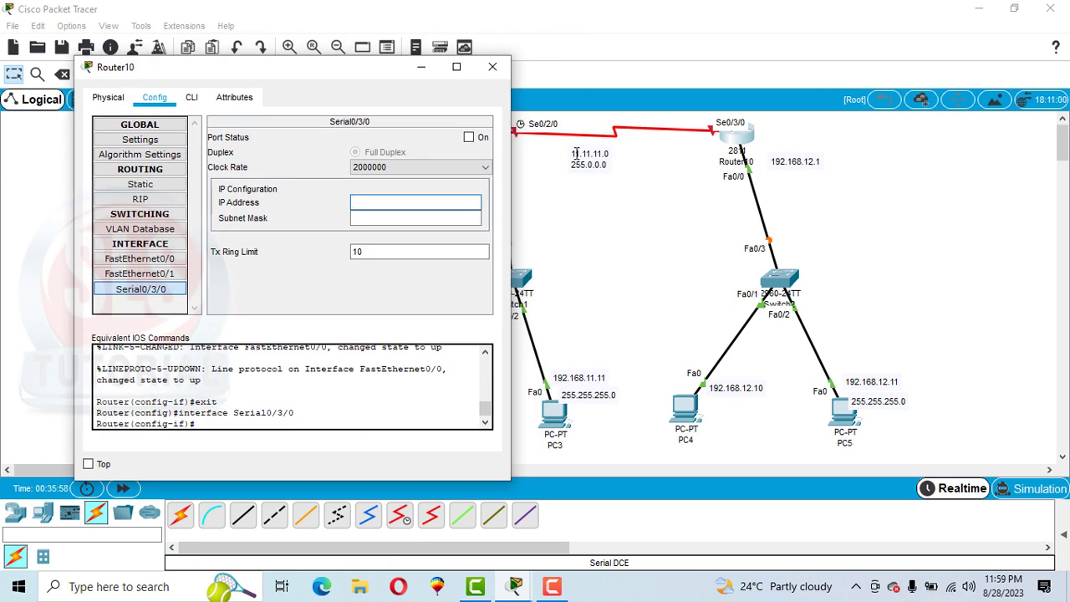
text(11.11.11.2)
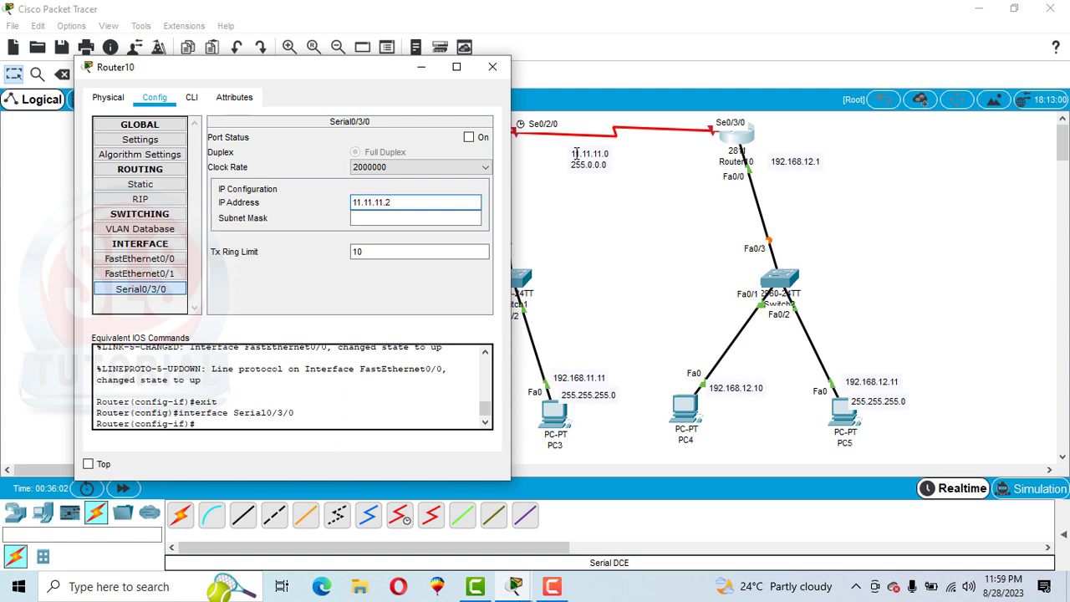
key(Tab)
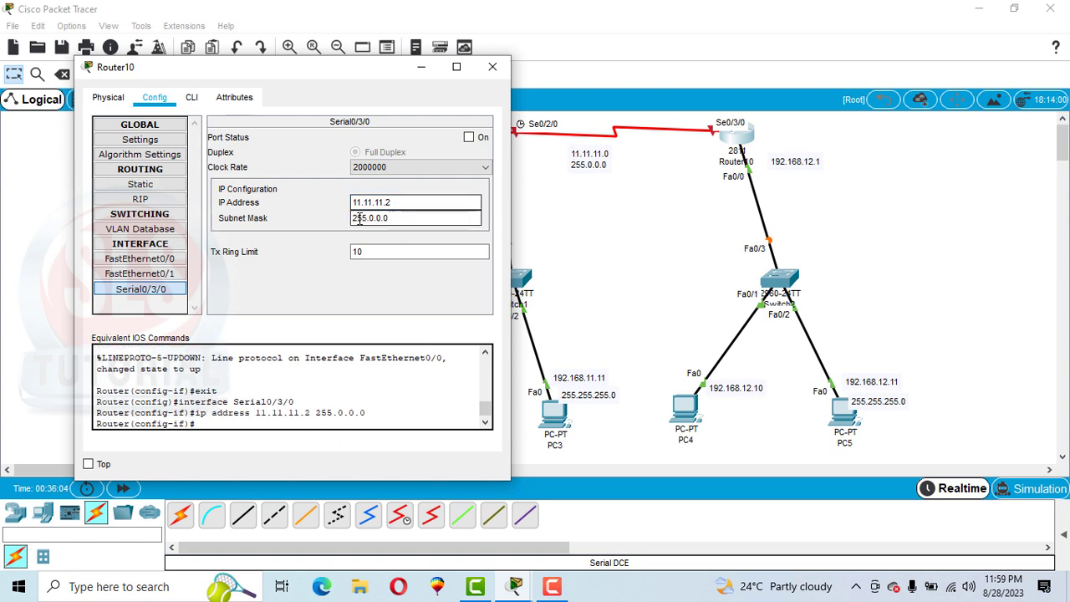
click(469, 139)
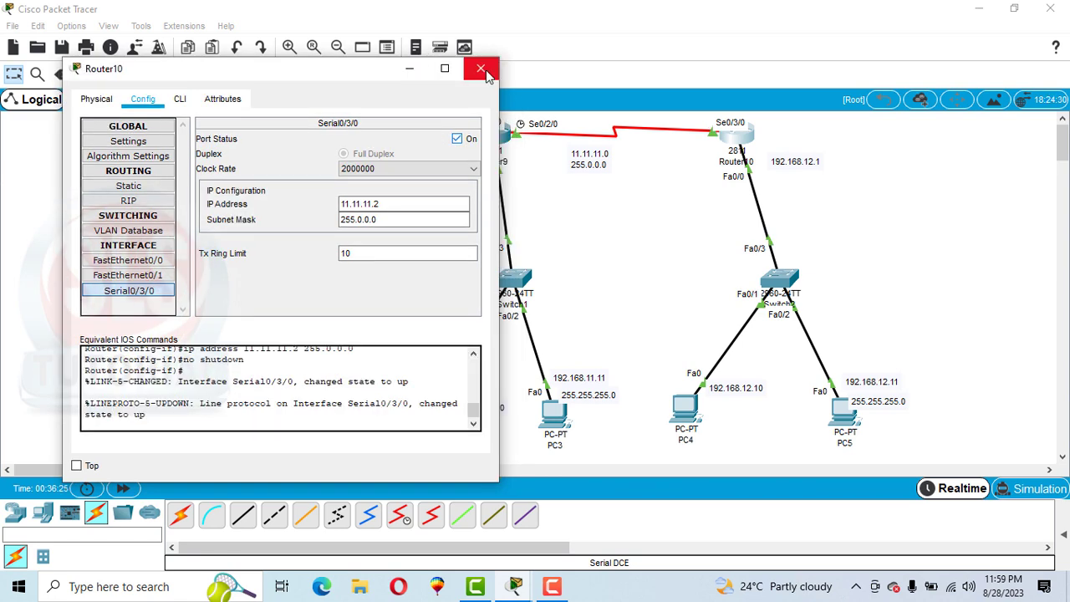
click(481, 69)
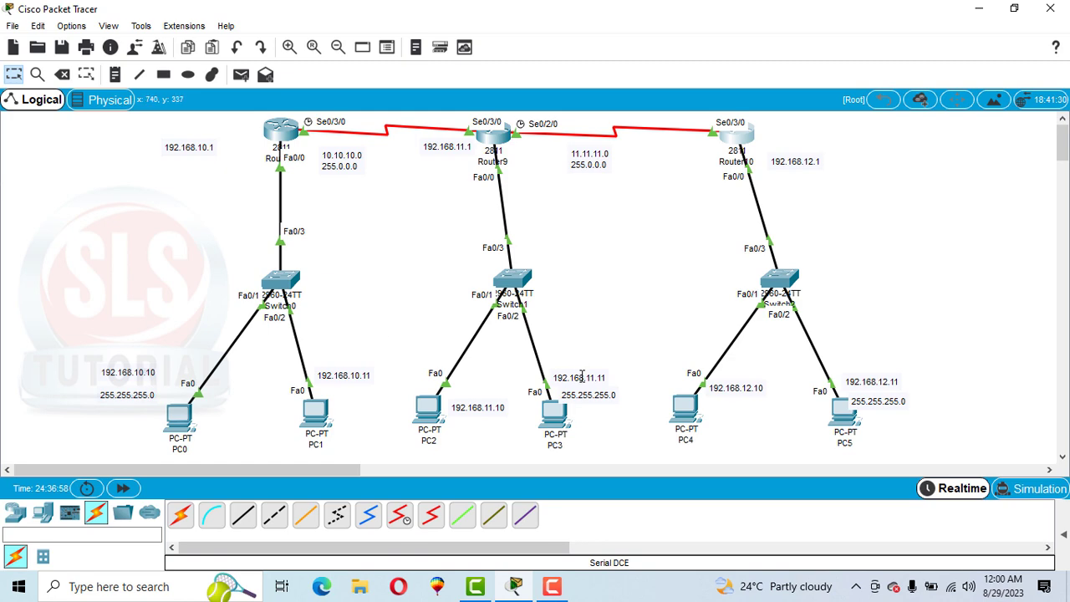
Step: Test connectivity between the first and third LANs by pinging 192.168.12.11 from PC0's command prompt, and review the replies
click(178, 418)
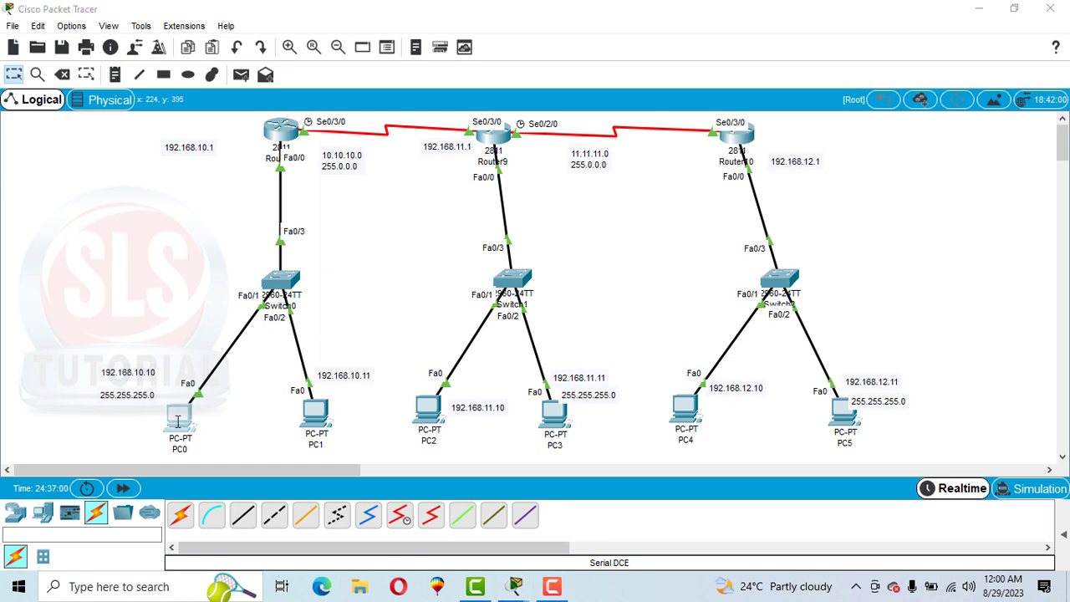
click(675, 153)
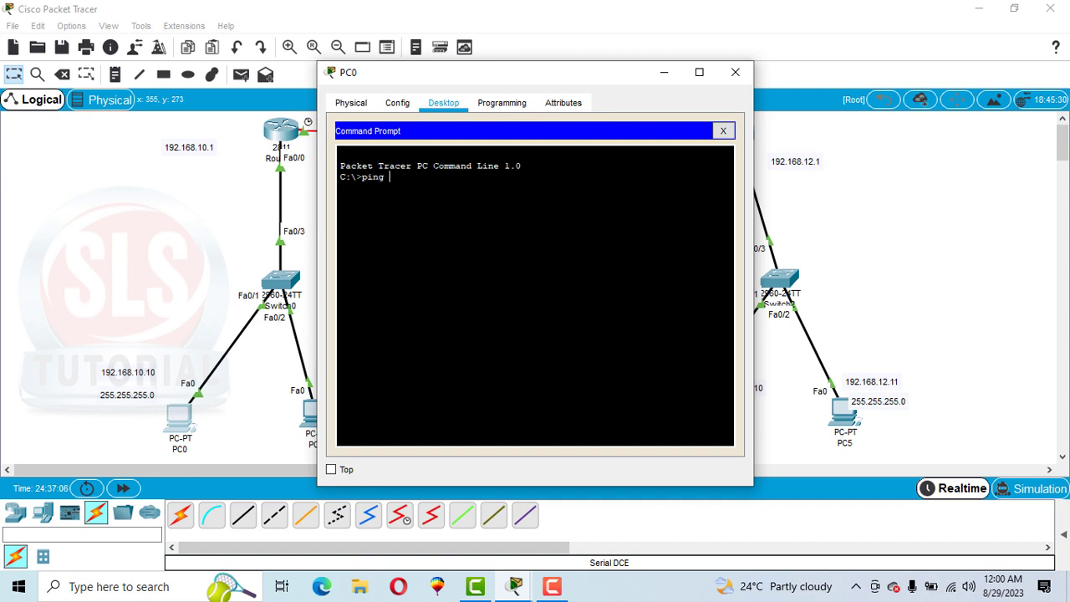
drag(483, 73, 326, 64)
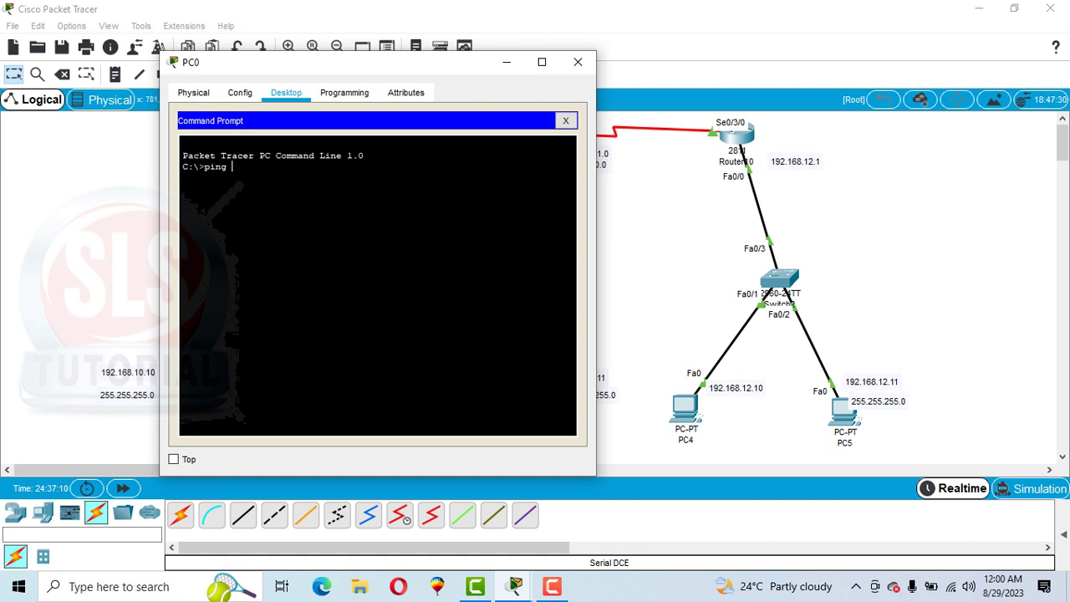
text(192.168.12.11)
key(Return)
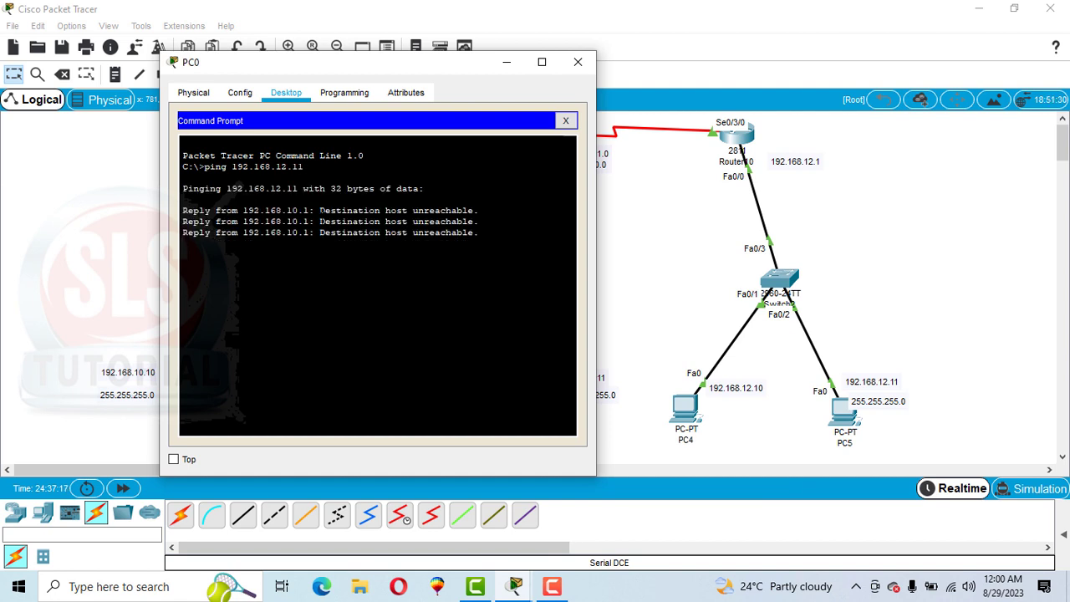
drag(320, 221, 474, 222)
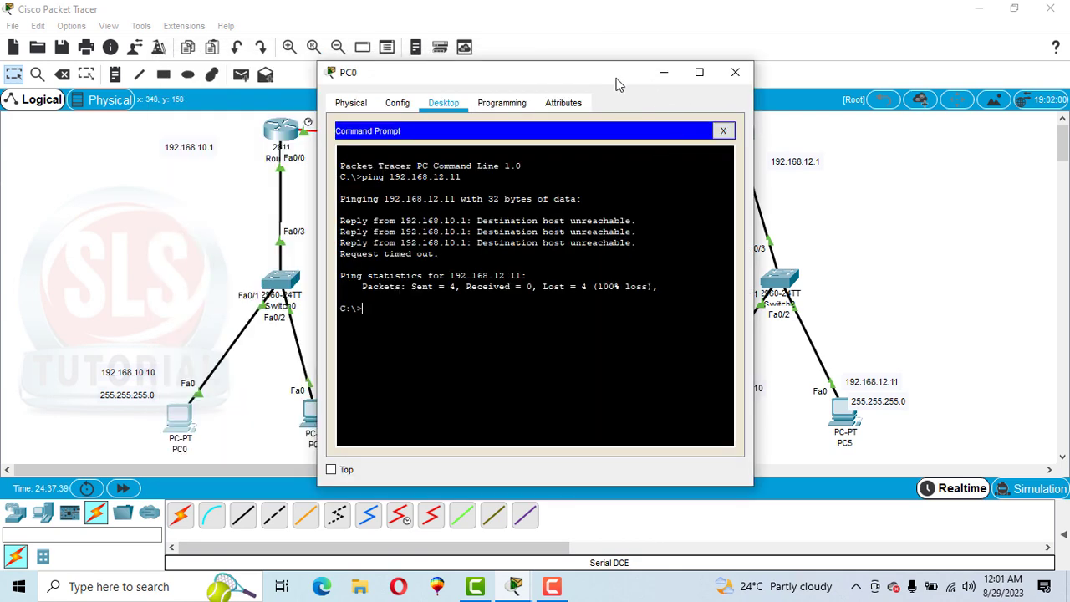
drag(617, 84, 693, 100)
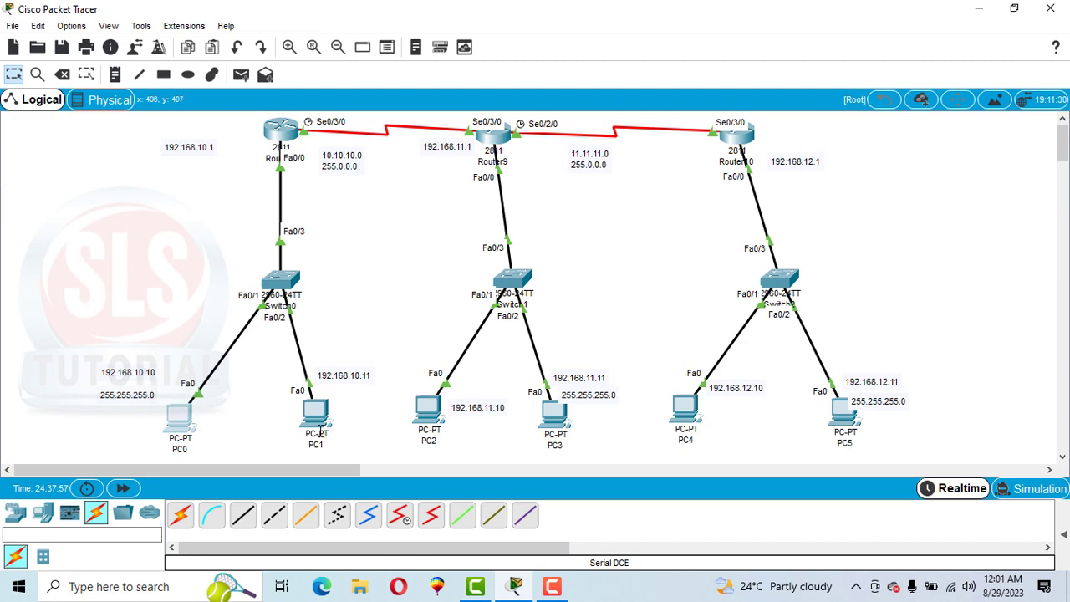
Step: Ping 192.168.10.11 from PC0's command prompt to test connectivity within its own LAN, and close the PC0 window
click(180, 417)
click(642, 194)
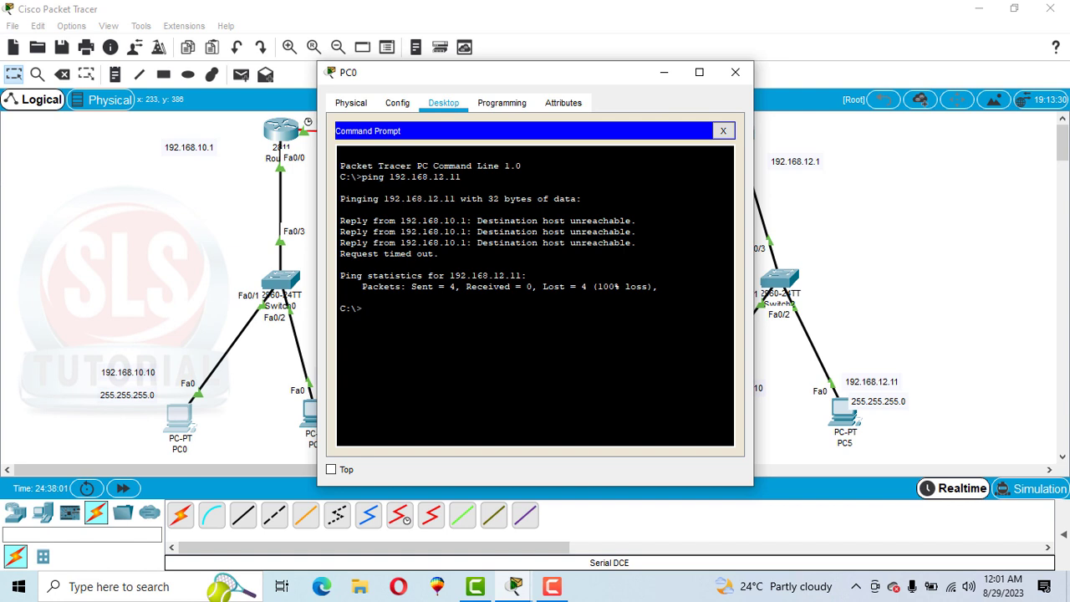
text(ping 192.168.10.11)
key(Return)
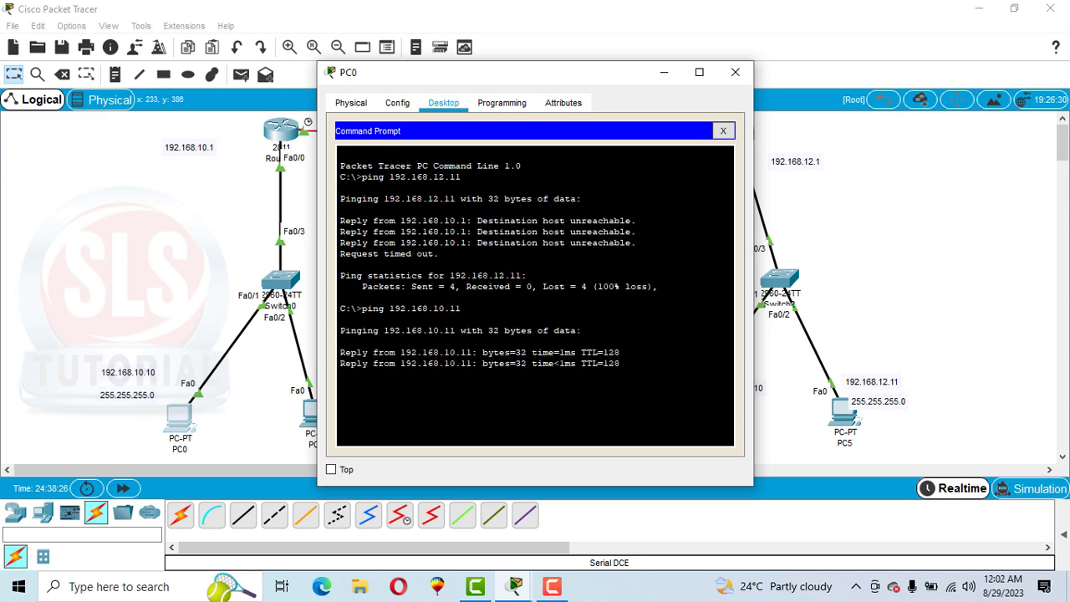
drag(416, 79, 612, 59)
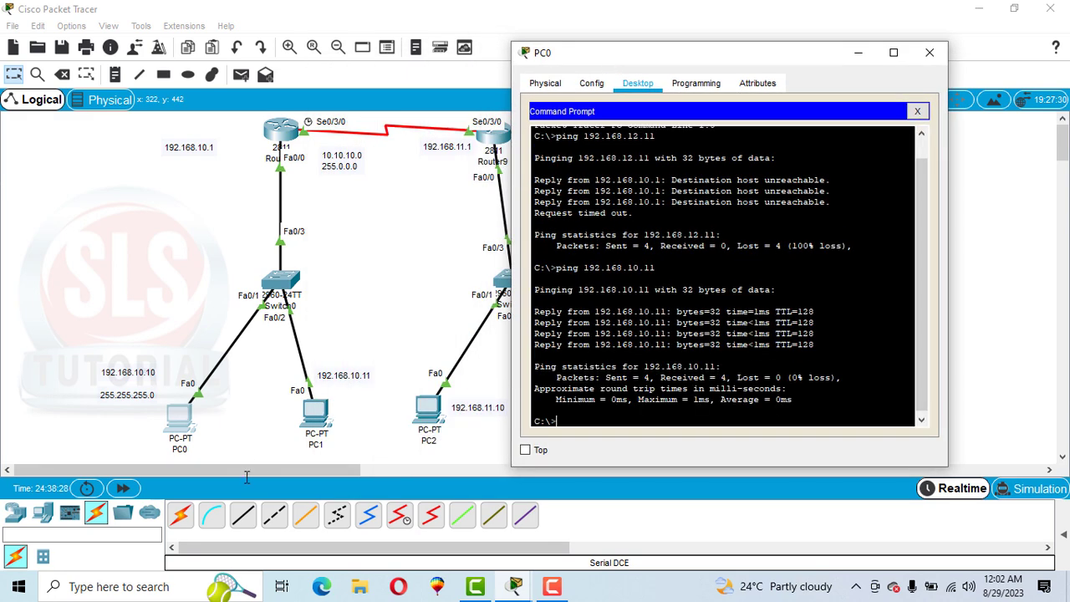
click(929, 53)
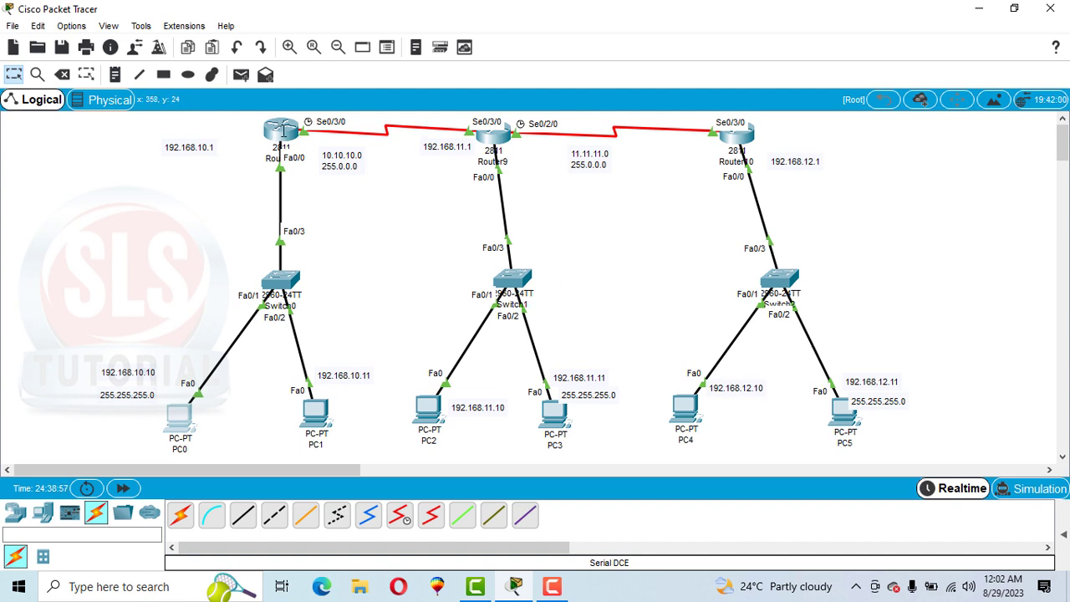
Step: Open Router8's command line and enter privileged mode with en
click(279, 131)
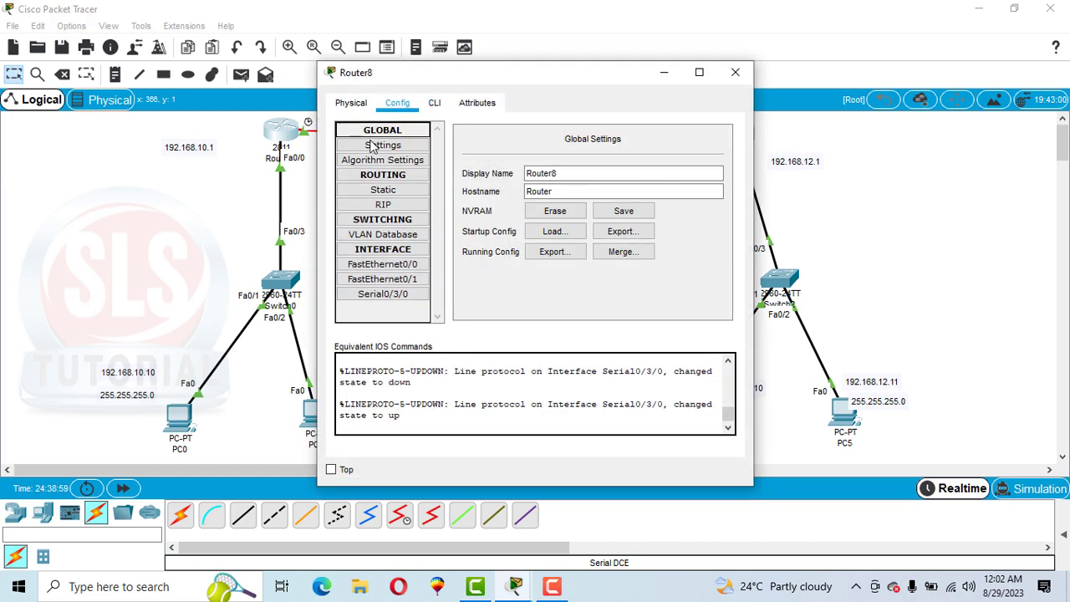
click(434, 104)
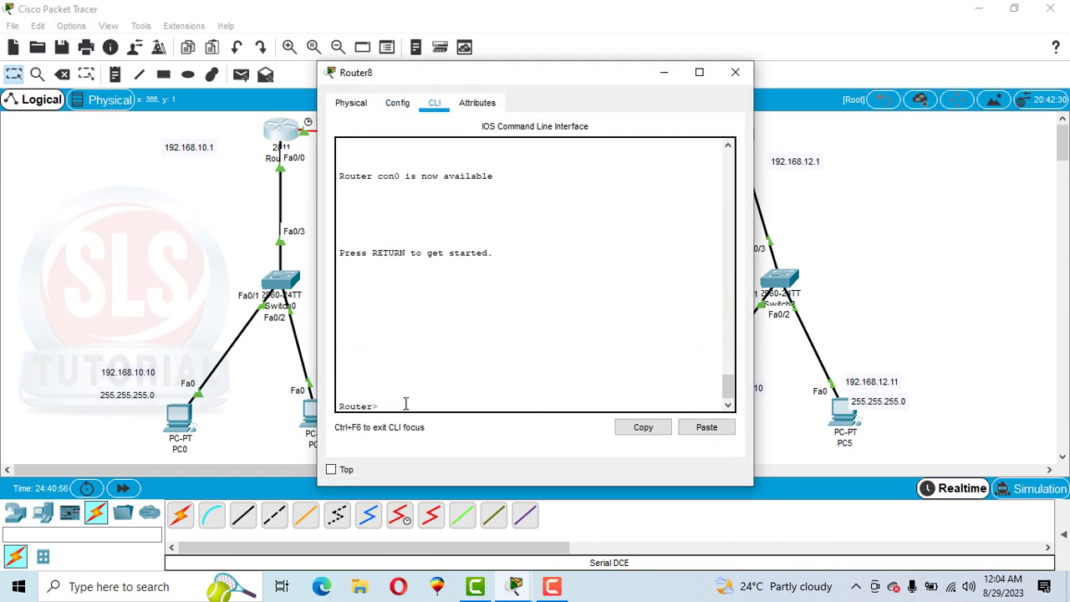
text(en)
key(Return)
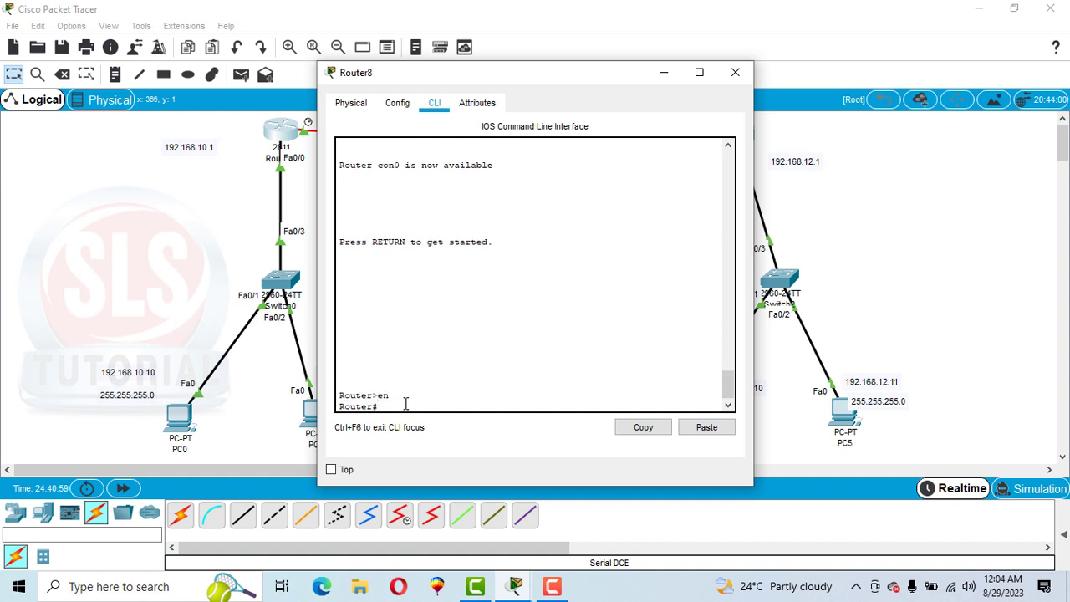
Step: Display Router8's routing table with sh ip rout and compare its directly connected networks with the topology
text(co)
key(BackSpace)
key(BackSpace)
text(sh ip rout)
key(Return)
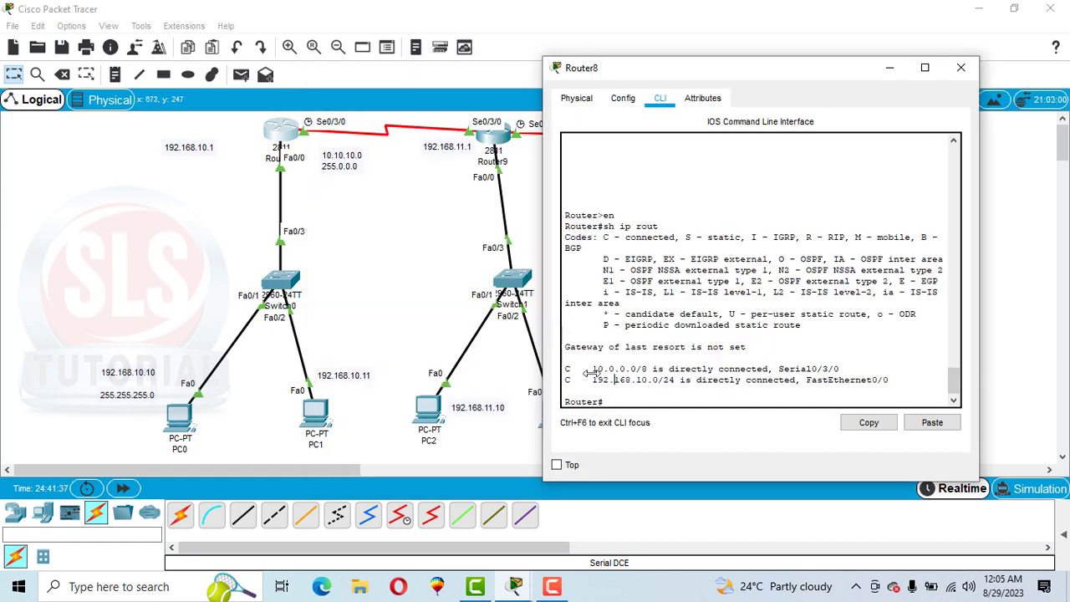
drag(592, 368, 663, 384)
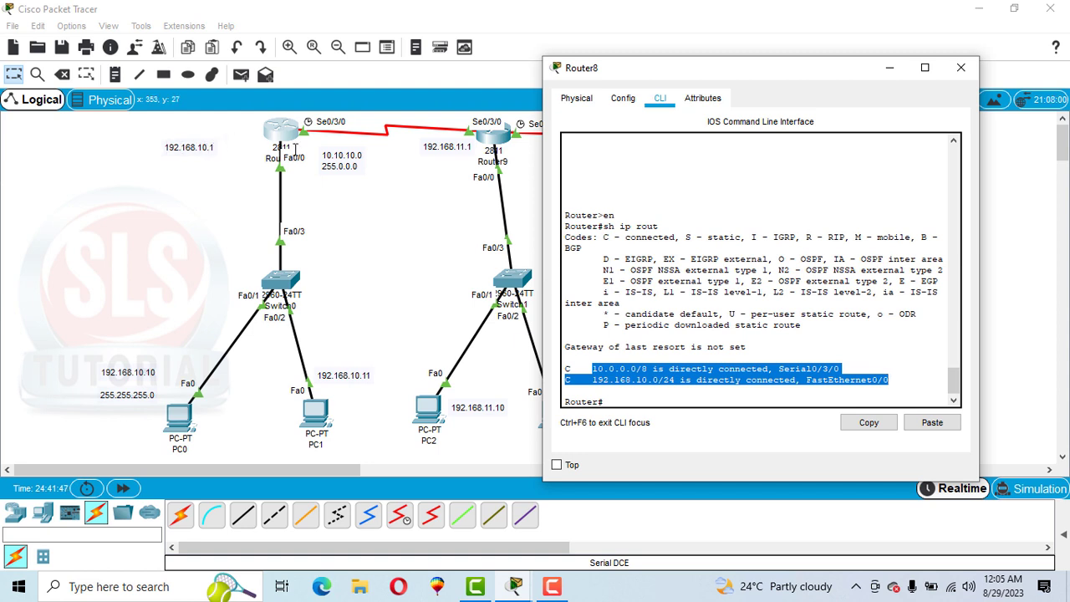
drag(761, 76, 808, 65)
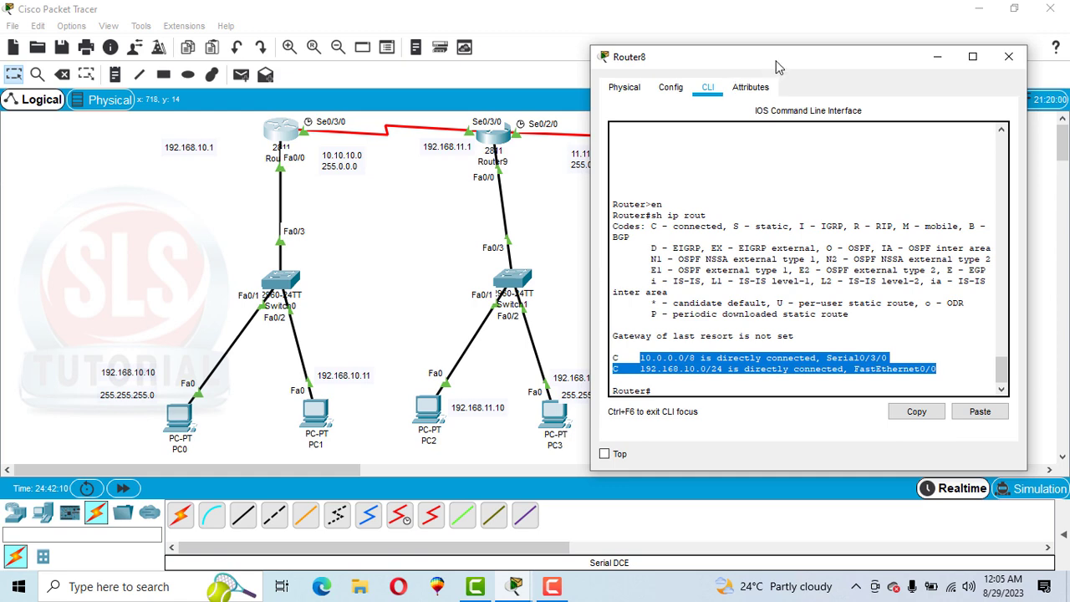
drag(776, 60, 260, 94)
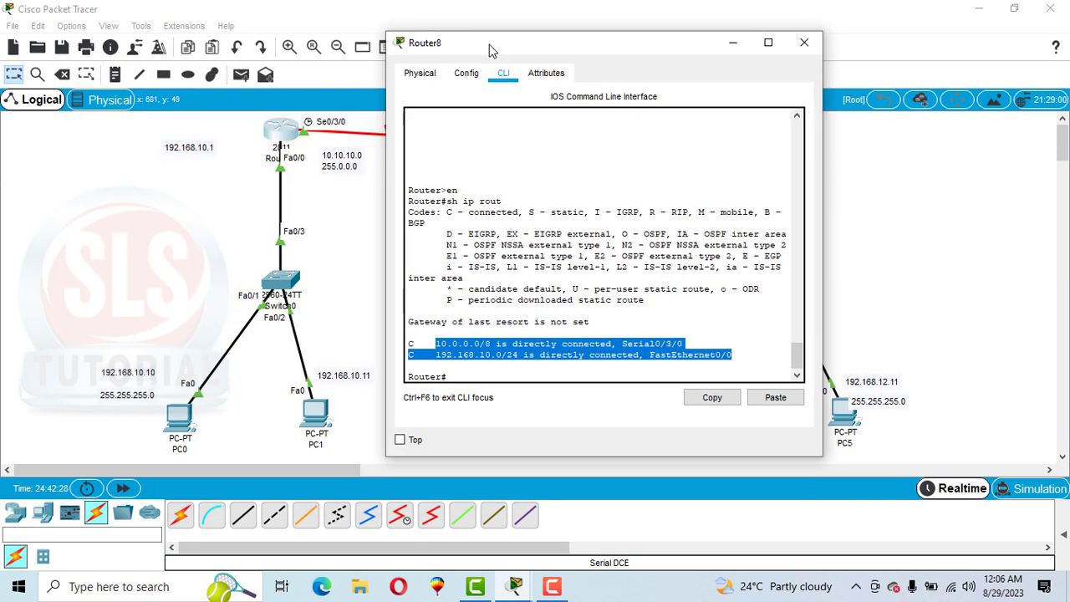
Step: Enter global configuration mode on Router8 with config t
click(464, 377)
text(c)
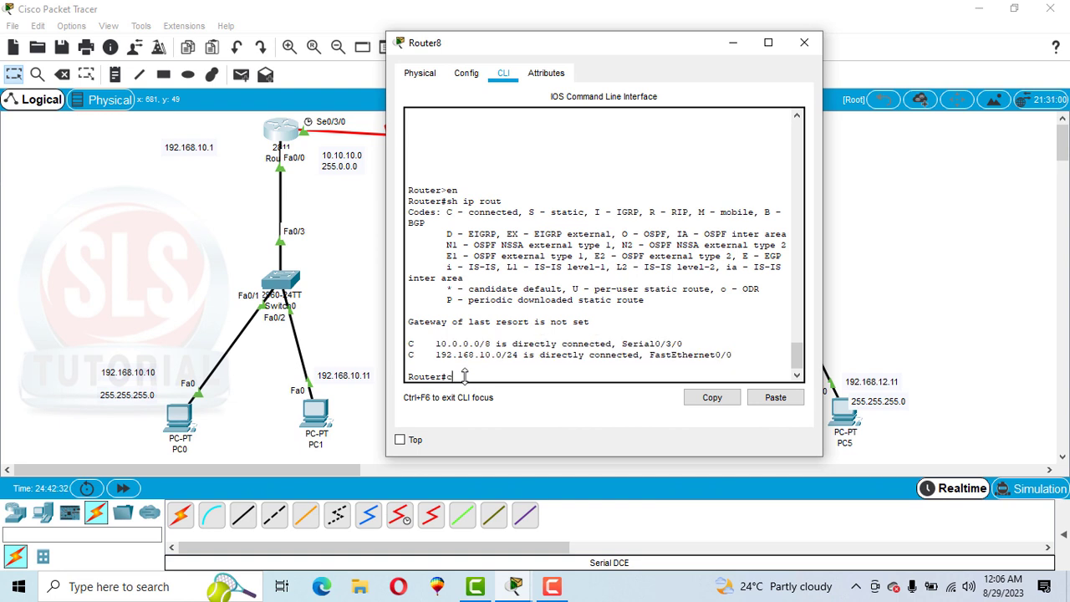
text(onfig)
text( t)
key(Return)
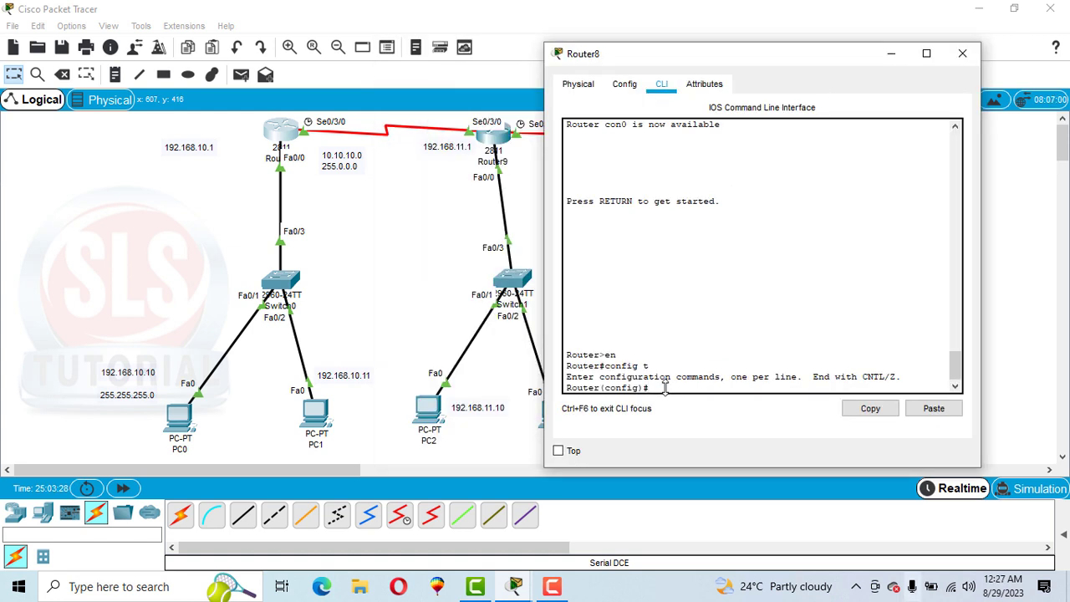
Step: Add a static route on Router8 to network 192.168.11.0 with mask 255.255.255.0 via next hop 10.10.10.2, and review the entered network address
text(ip route 192.168.1)
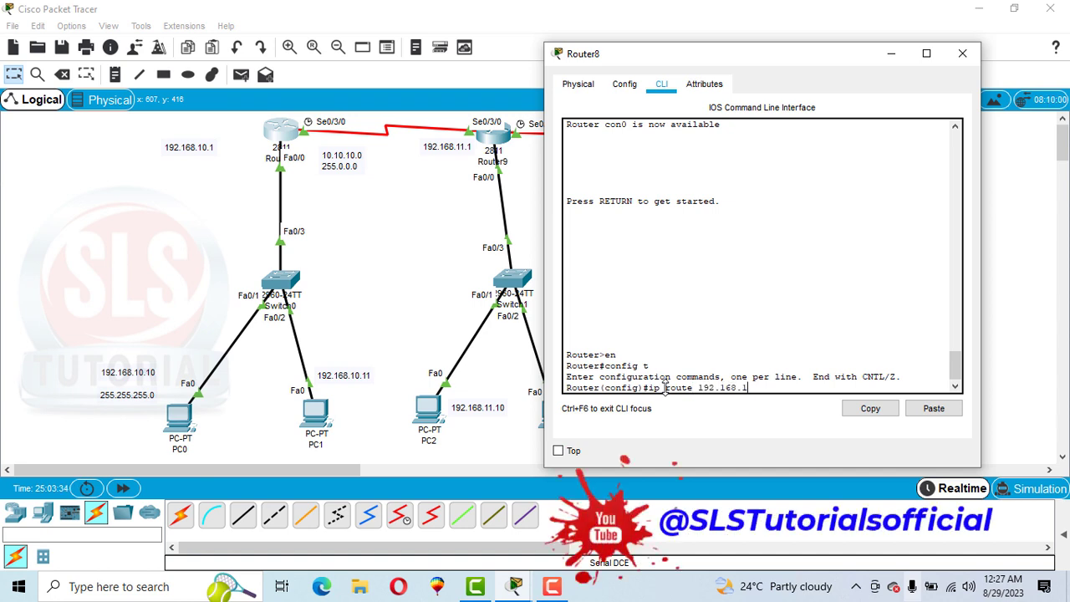
text(1.0 255.255.255.0 1)
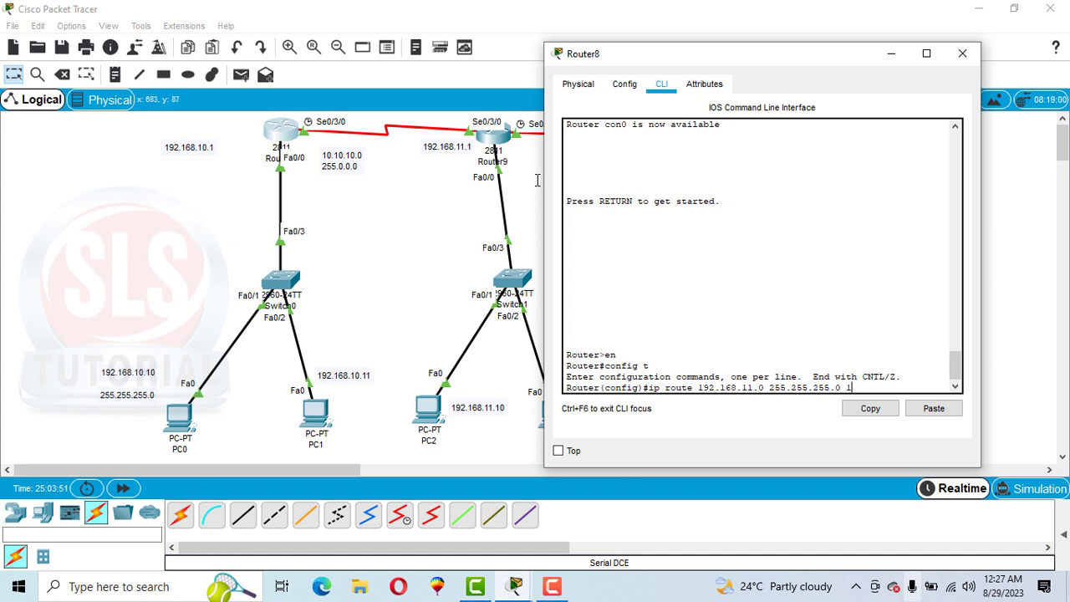
text(0.10.10.2)
key(Return)
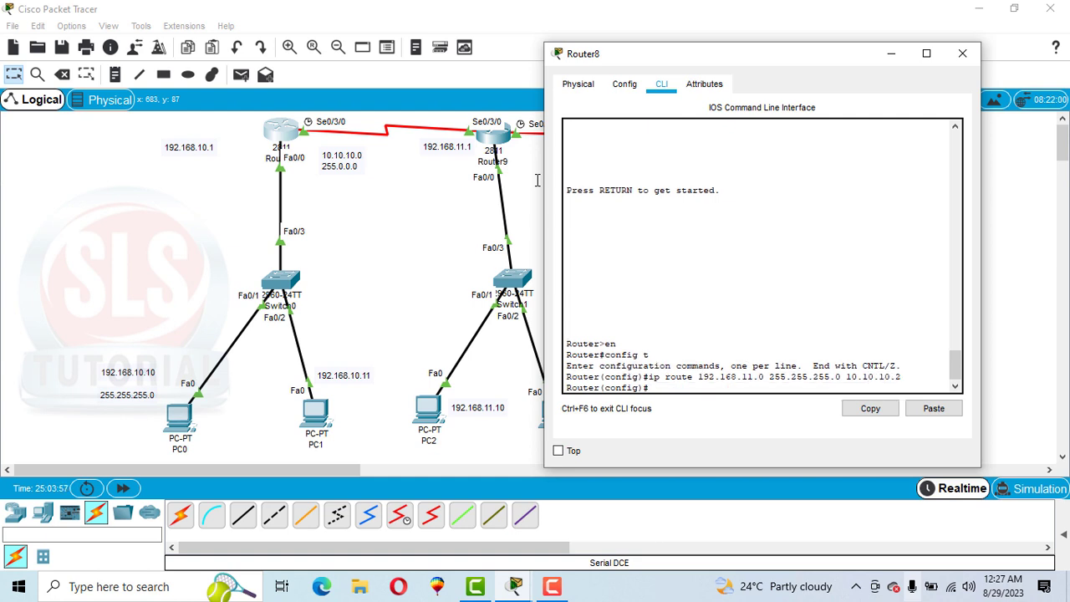
drag(636, 53, 670, 91)
drag(733, 414, 800, 418)
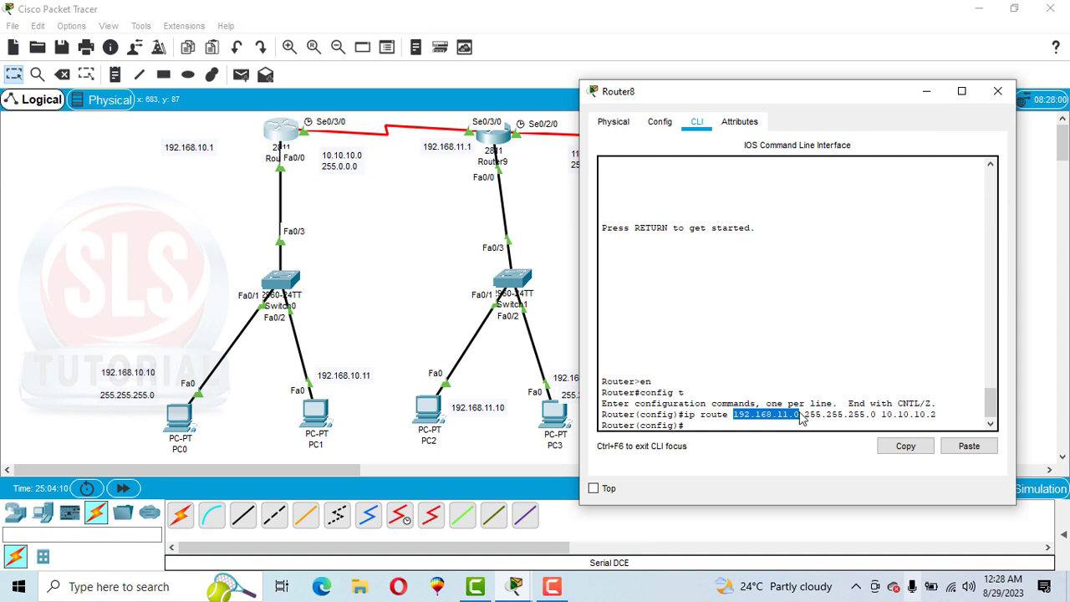
Step: Add a static route on Router8 to network 192.168.12.0 with mask 255.255.255.0 via next hop 10.10.10.2
click(694, 428)
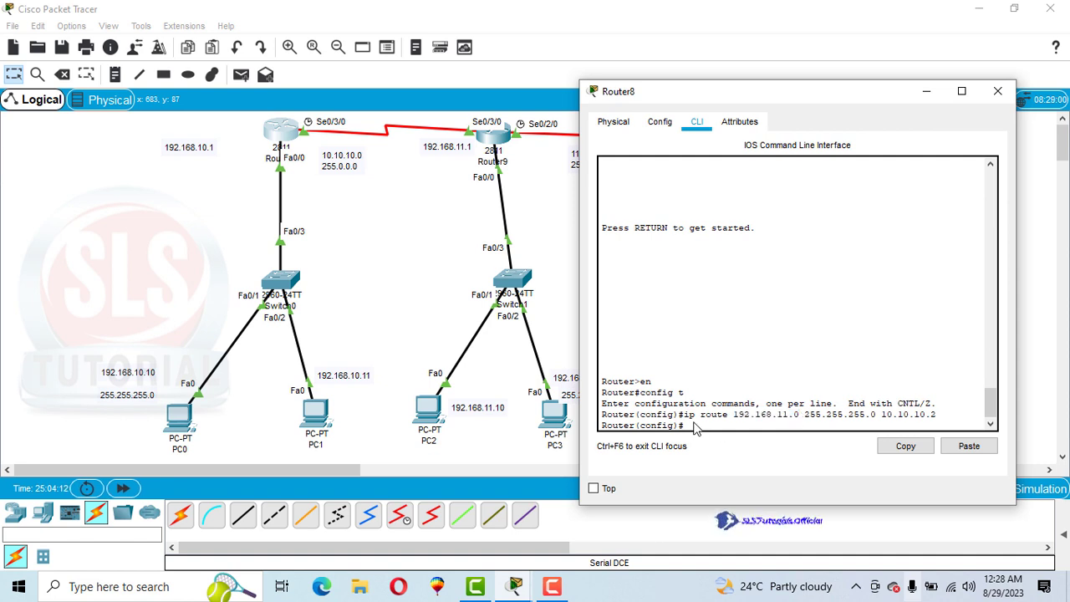
text(ip ro)
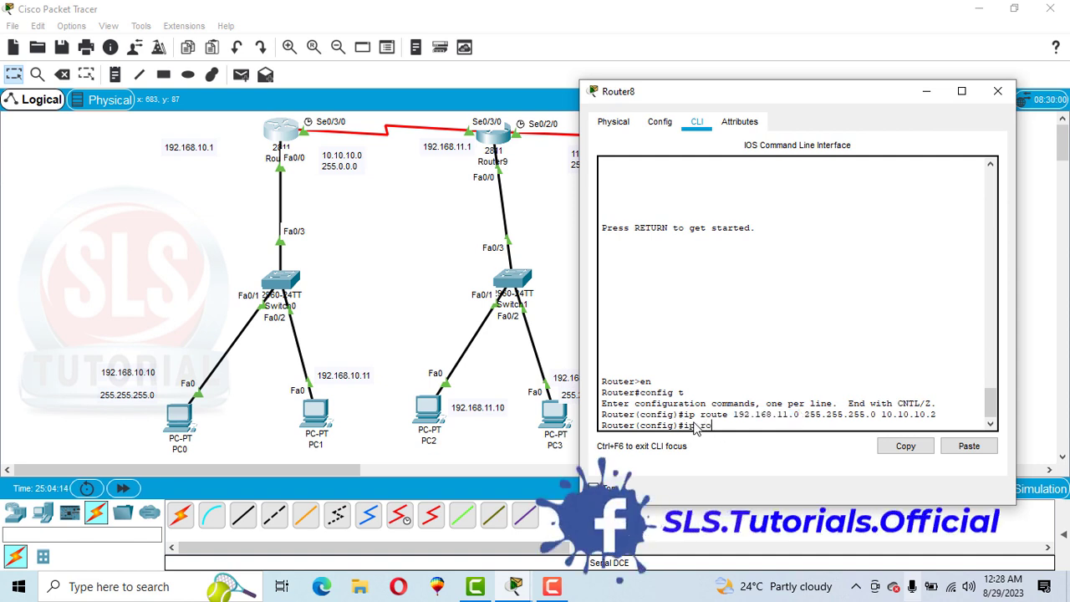
text(ute 192.168.12.0 255.255.255.0)
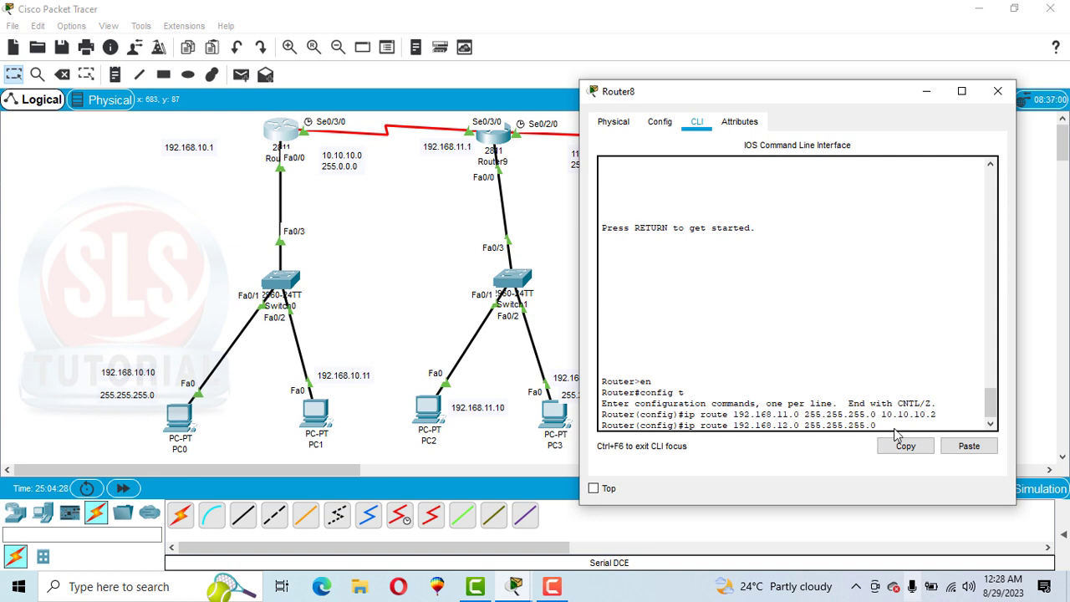
text(10.10.10.2)
key(Return)
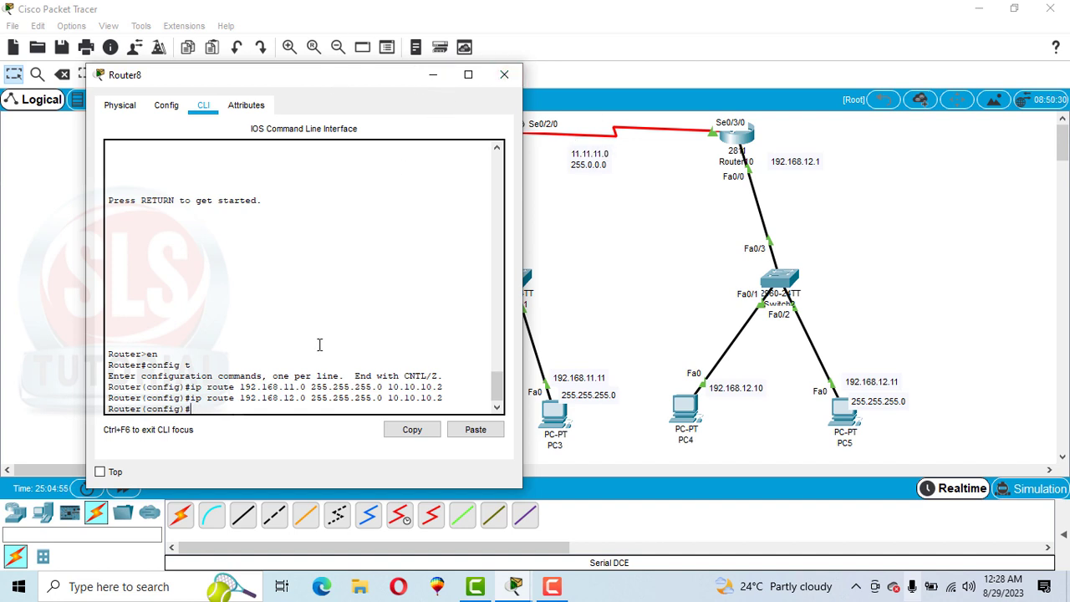
Step: Try to add a static route on Router8 to network 11.11.11.0 with mask 255.0.0.0 via next hop 10.10.10.2
text(ip route 11.11.11.0 255.0.0.0)
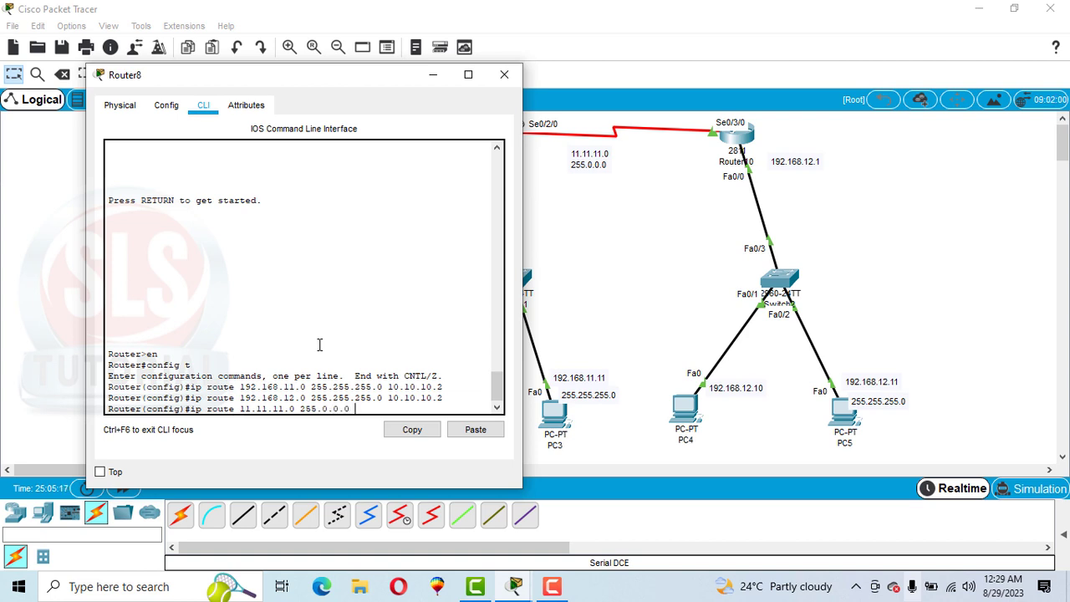
text( 10.10.10.2)
key(Return)
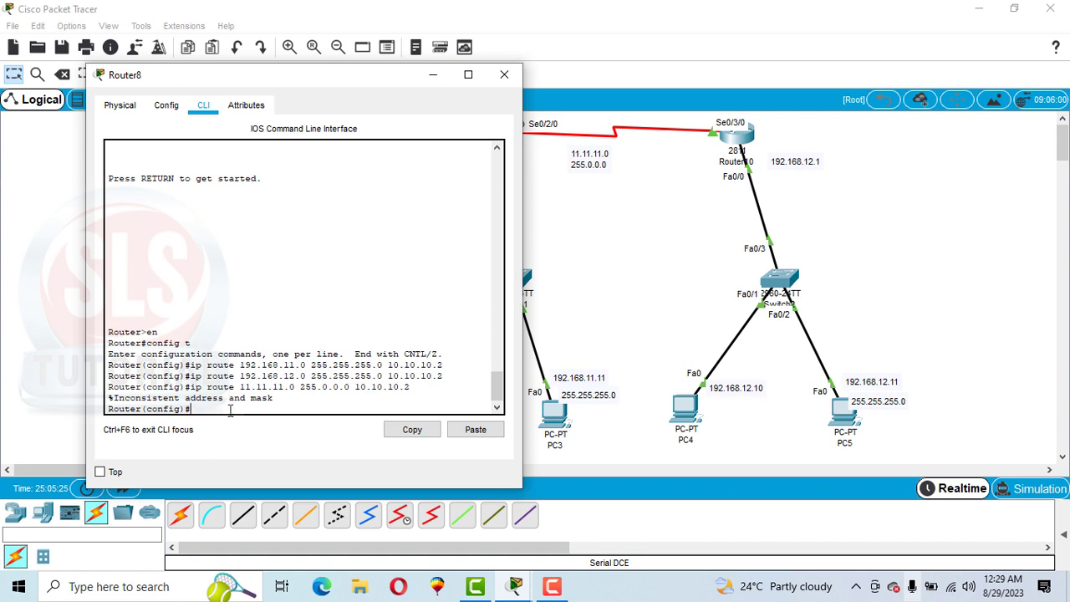
Step: Add a static route on Router8 to network 11.0.0.0 with mask 255.0.0.0 via next hop 10.10.10.2, and exit configuration mode
text(ip route 11.0.0.0 255.0.0.0)
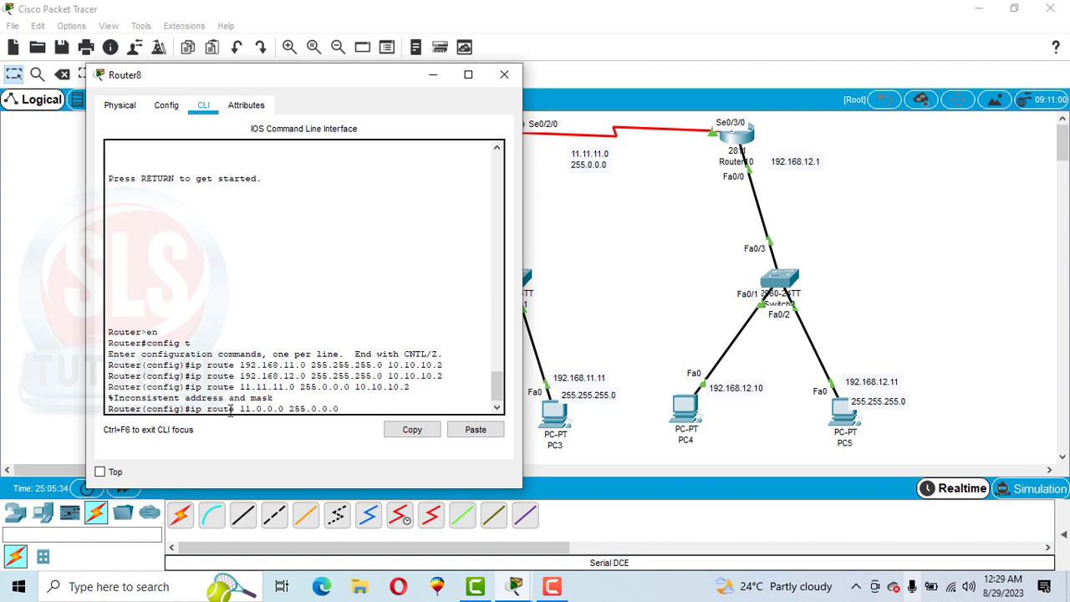
text( 10.)
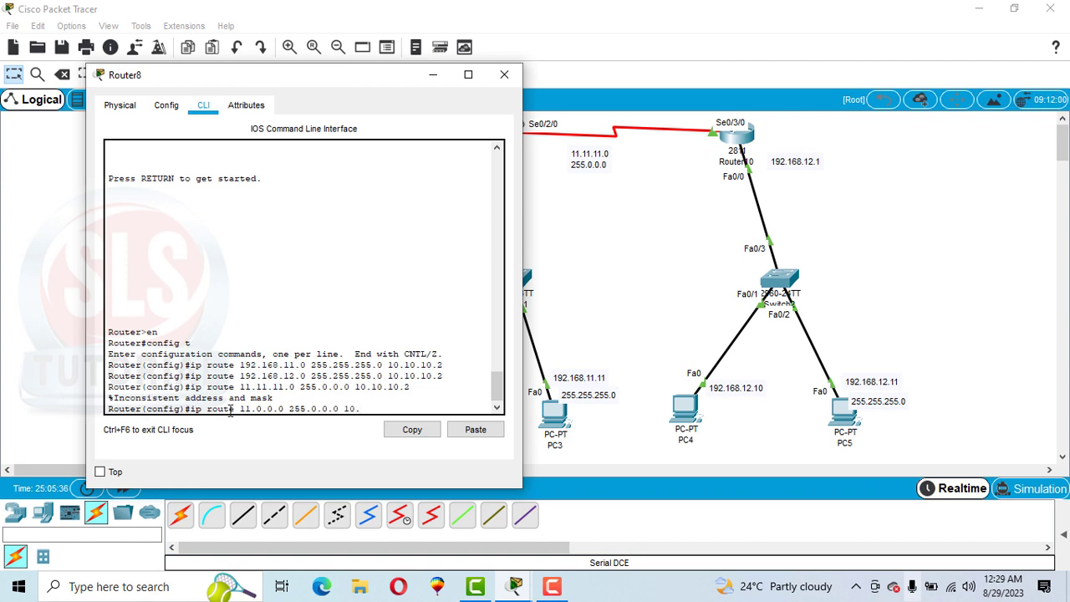
text(10.1)
text(0.10.2)
key(Return)
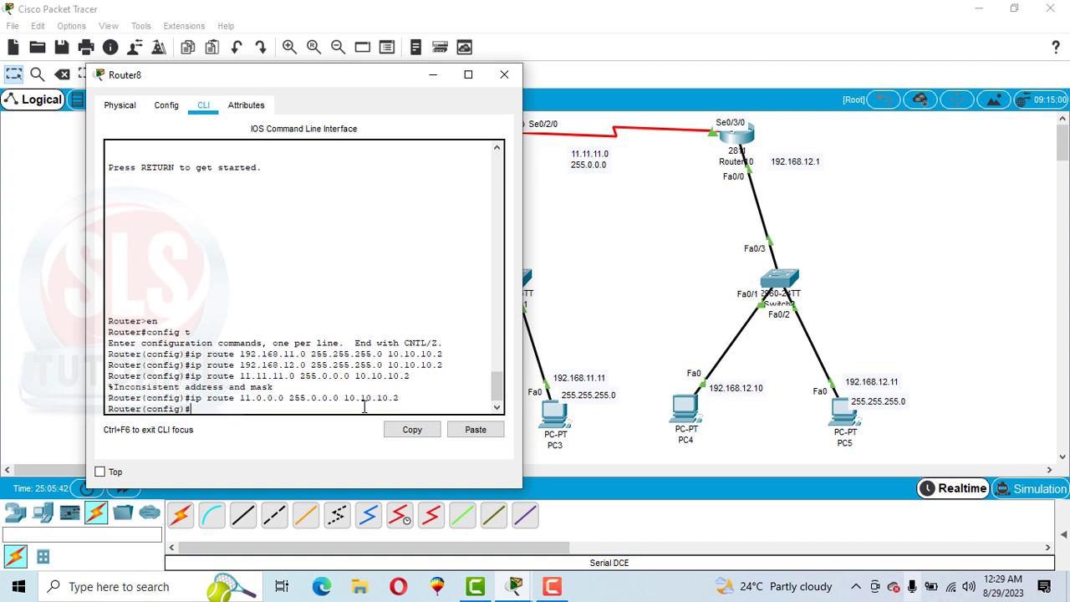
text(exit)
key(Return)
Step: Display Router8's routing table with sh ip route, review its connected and static entries, and close the router window
key(Return)
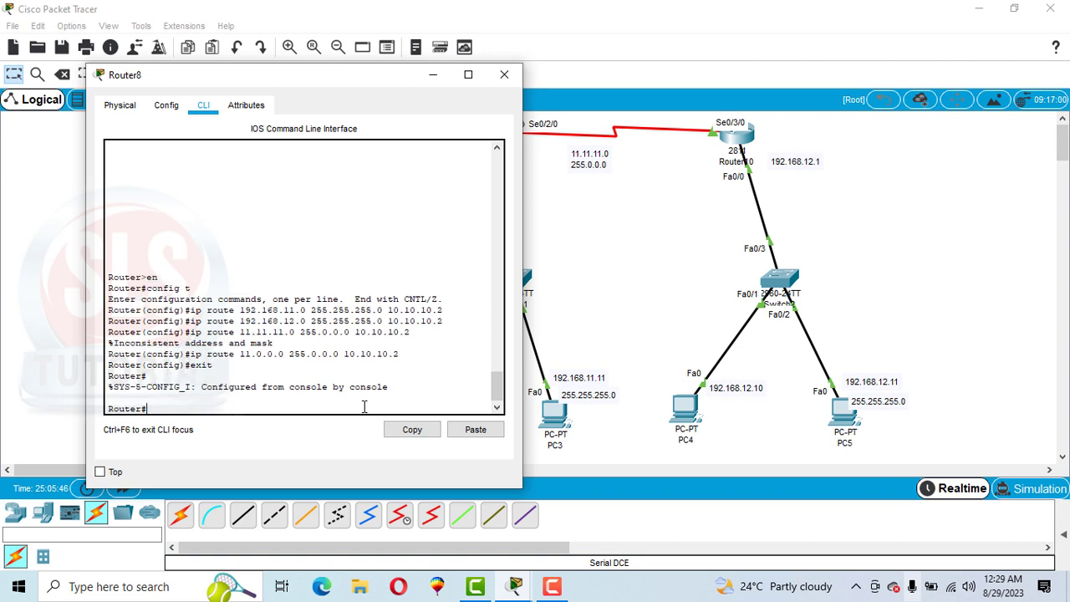
text(sh ip route)
key(Return)
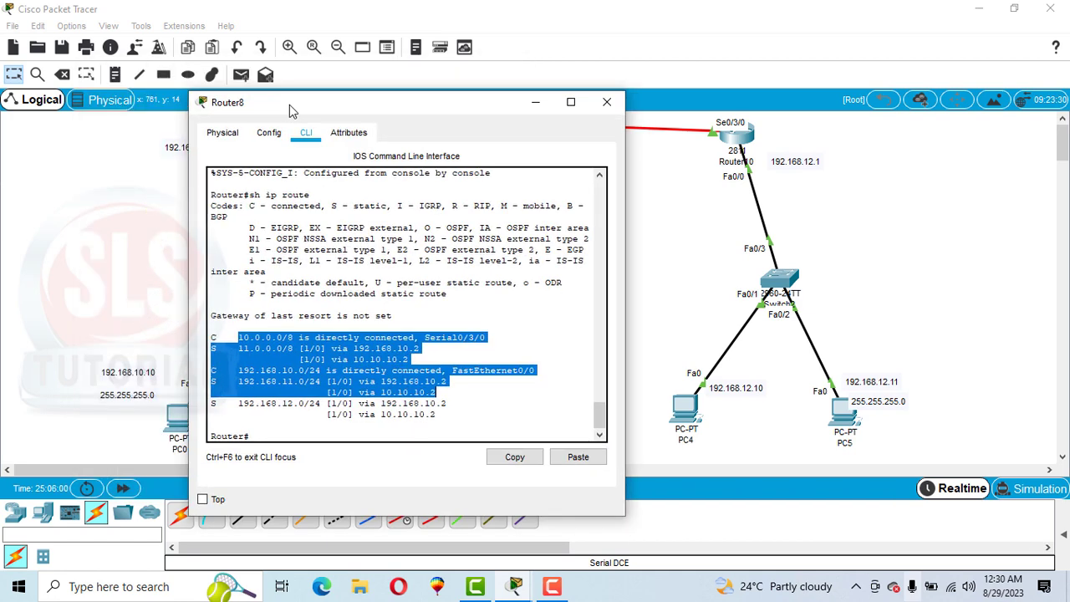
drag(289, 104, 462, 100)
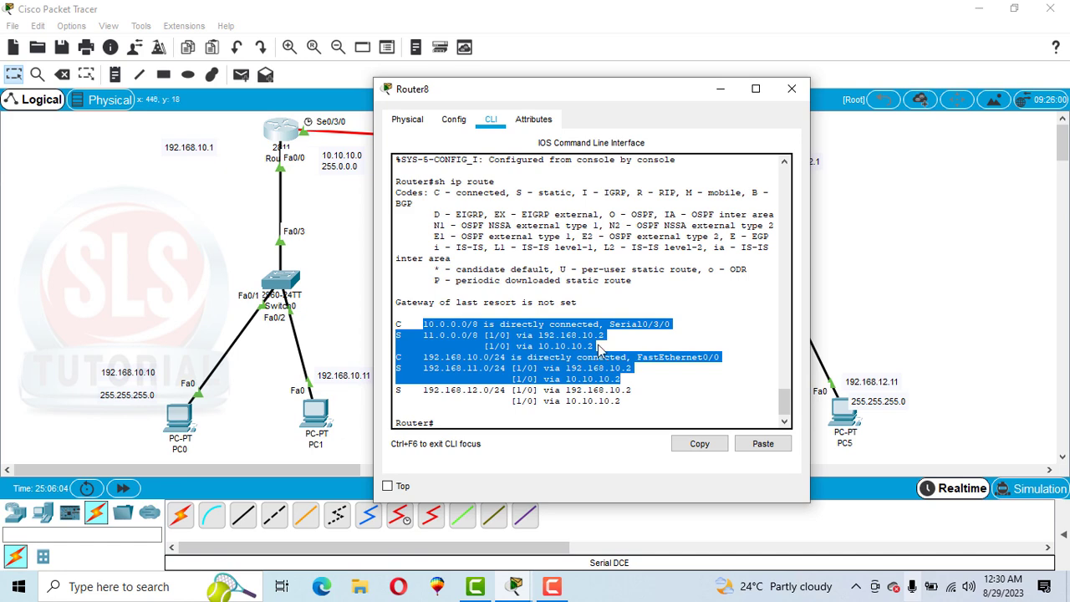
click(792, 89)
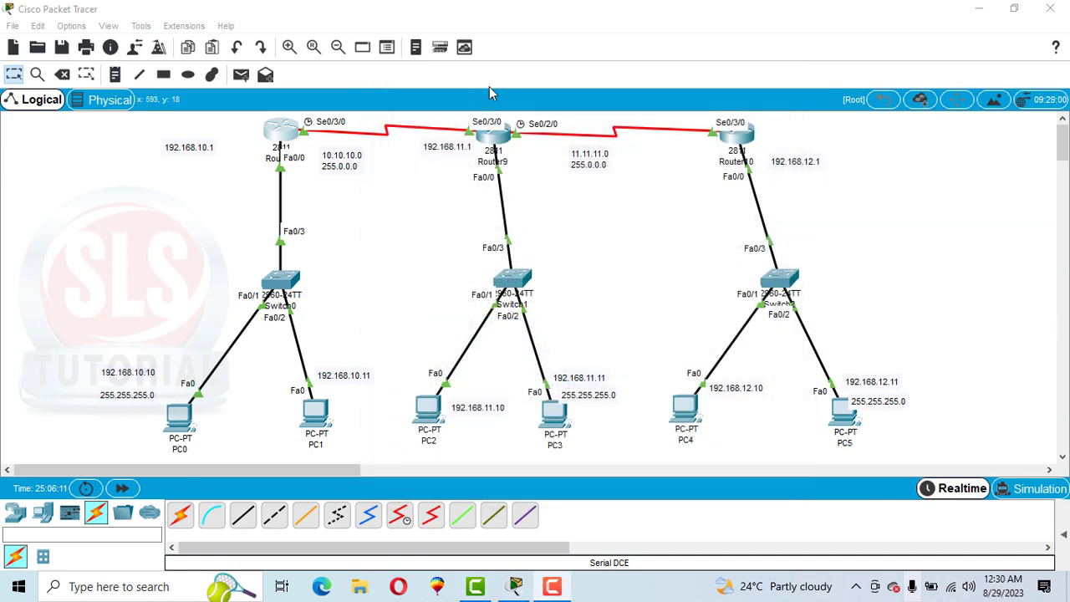
Step: Open Router9's command line and enter privileged mode with en
click(494, 134)
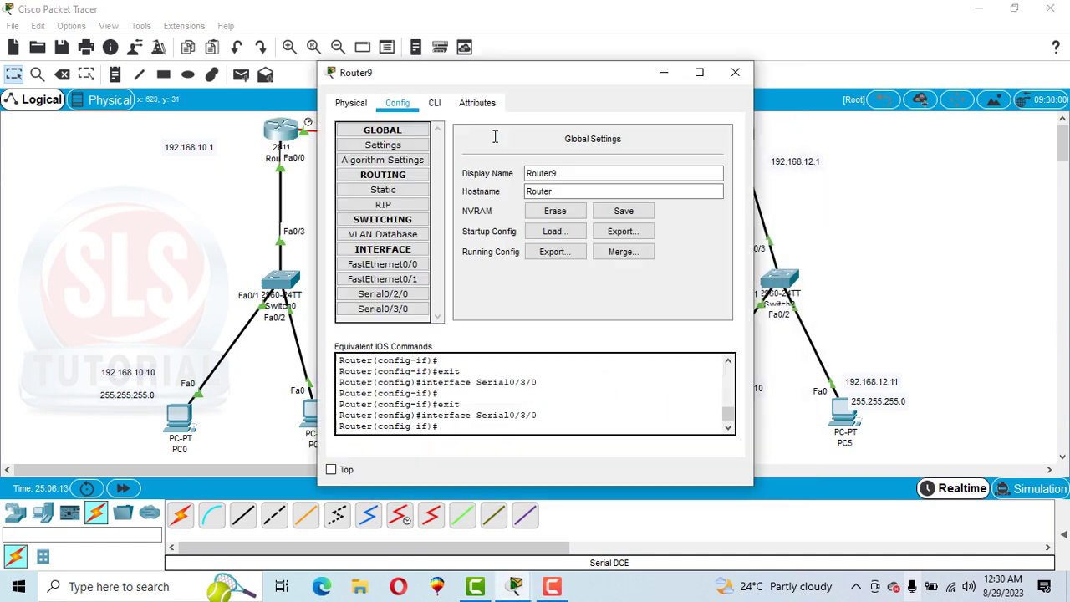
click(434, 103)
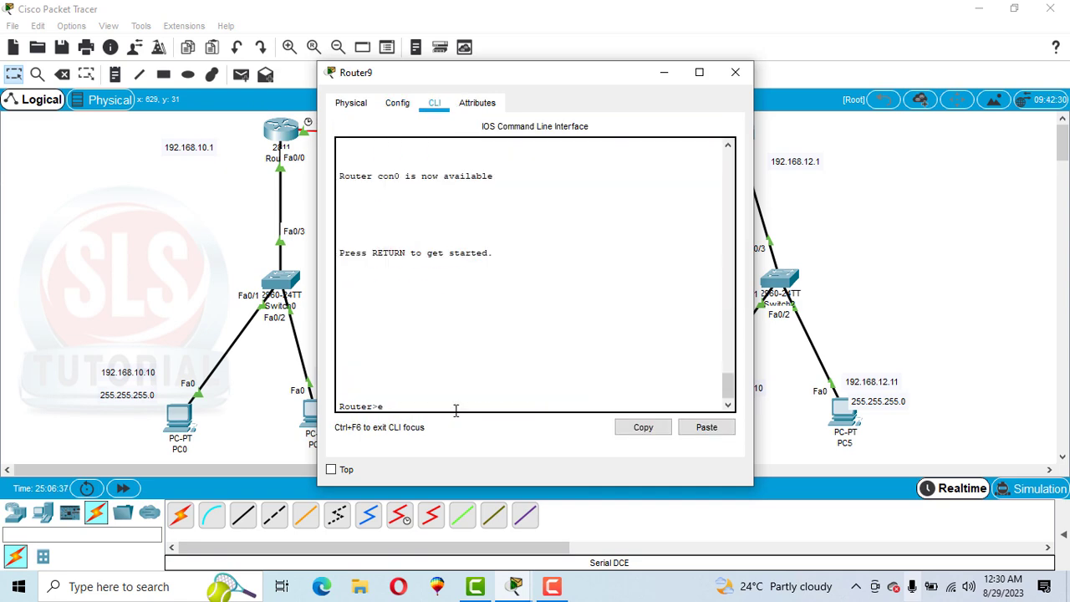
key(BackSpace)
text(en)
key(Return)
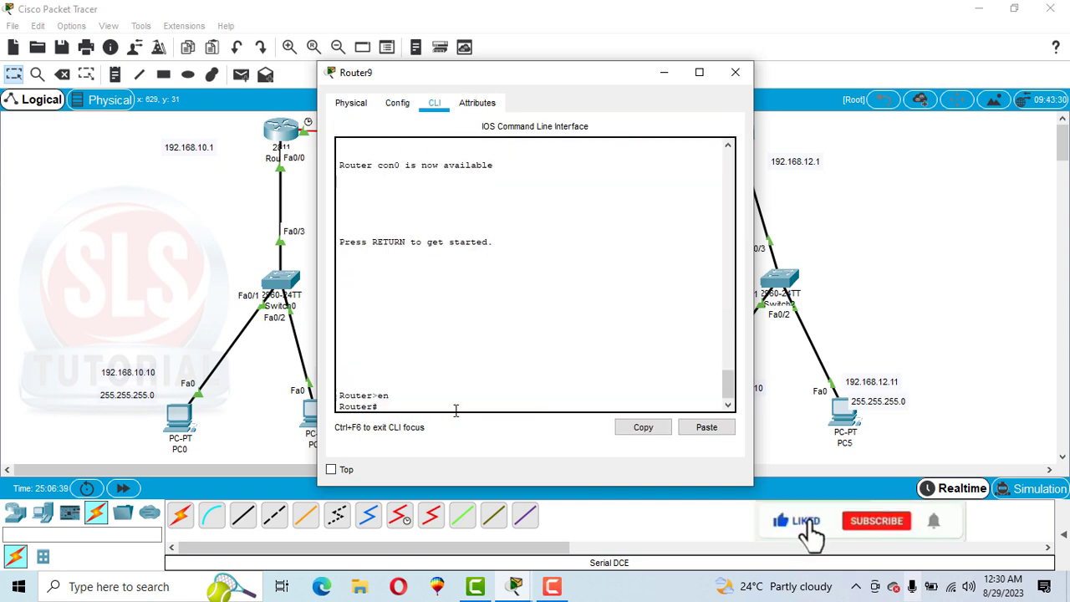
Step: Display Router9's routing table with sh ip route and compare its directly connected networks with the neighbouring routers in the topology
text(sh ip)
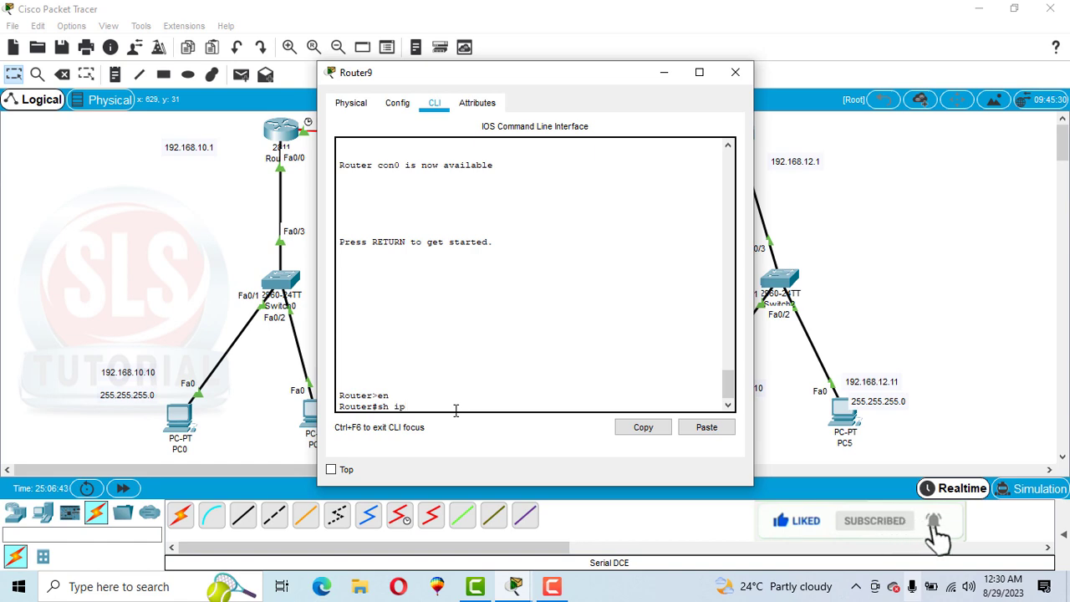
text( rout)
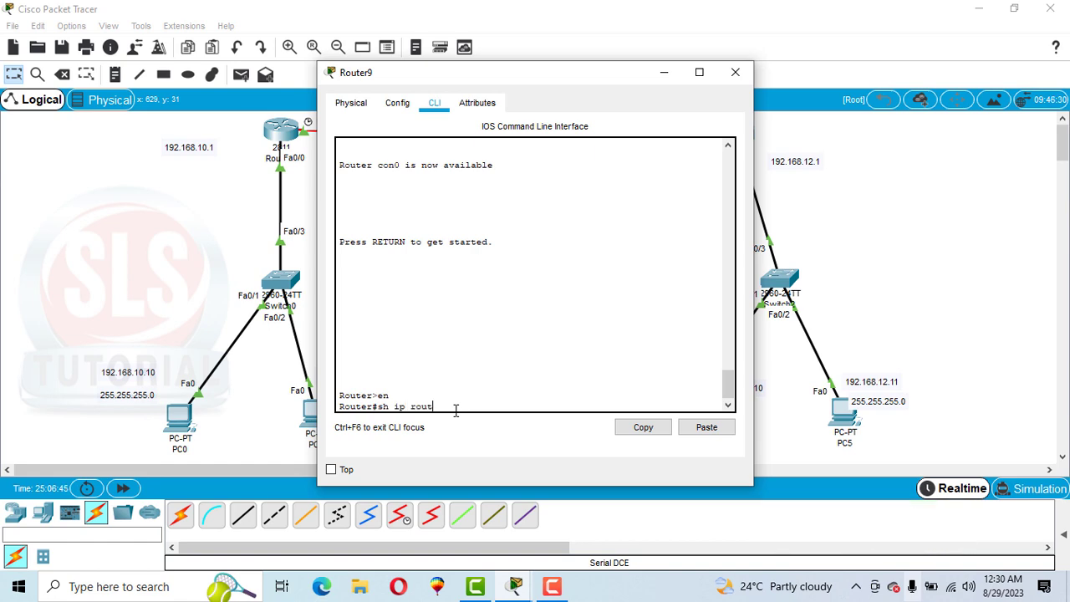
text(e)
key(Return)
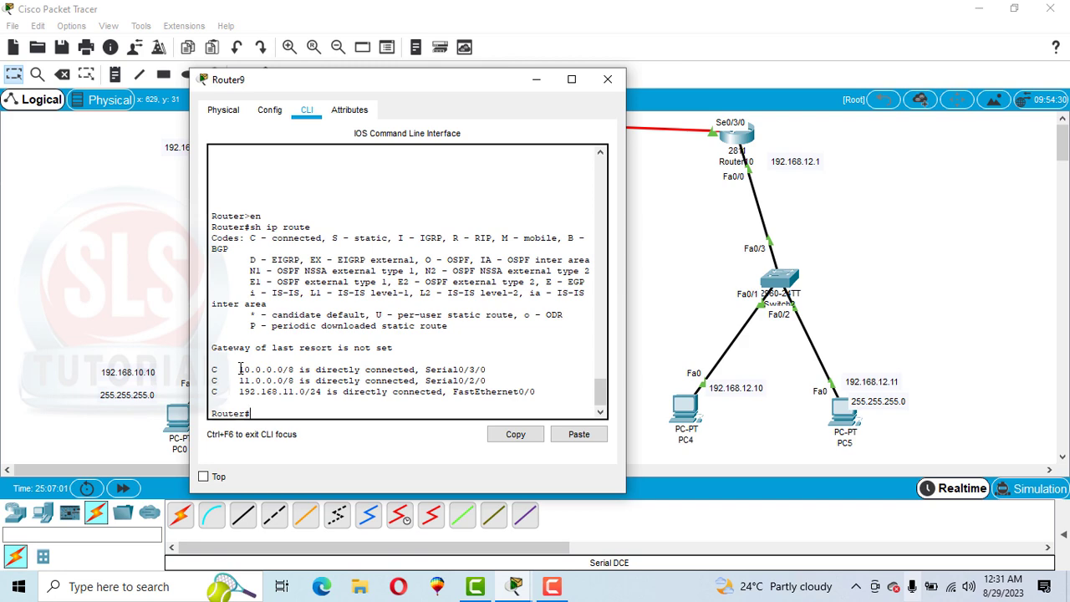
drag(243, 369, 311, 391)
drag(309, 84, 602, 50)
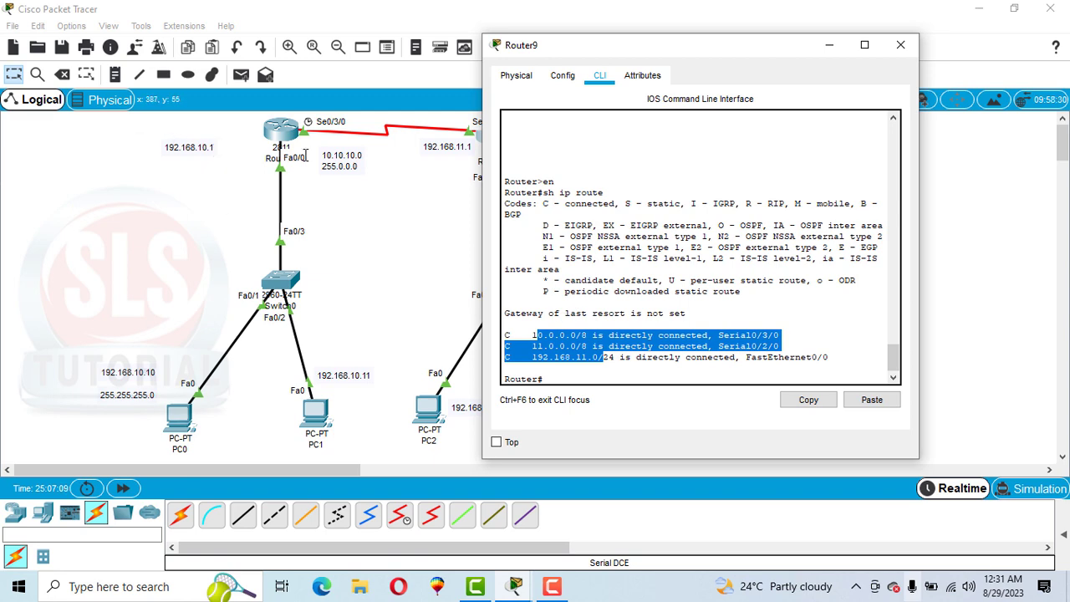
drag(636, 58, 360, 64)
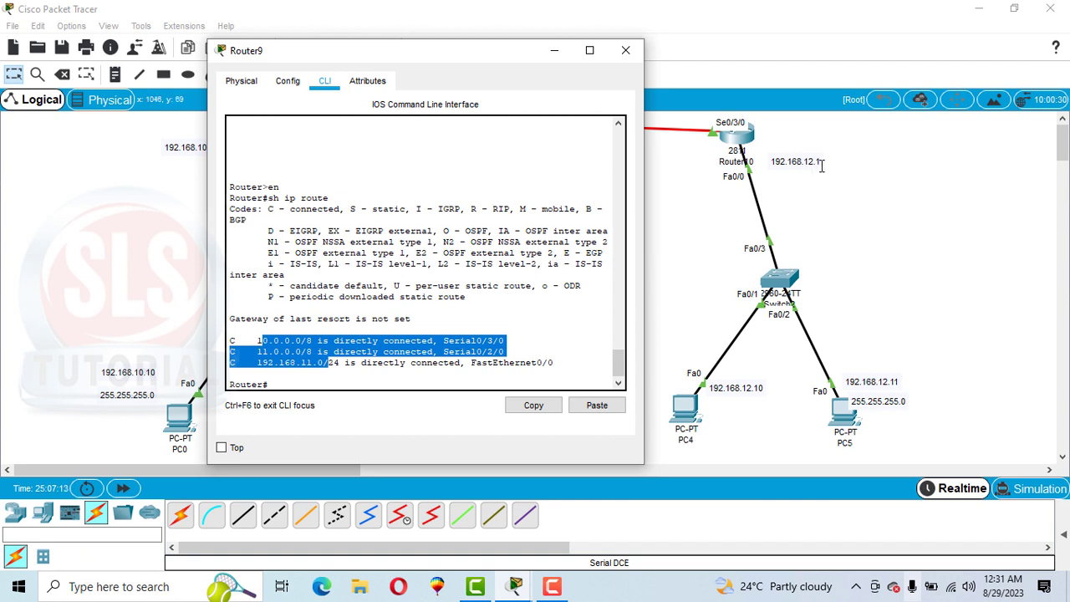
scroll(620, 360, down, 1)
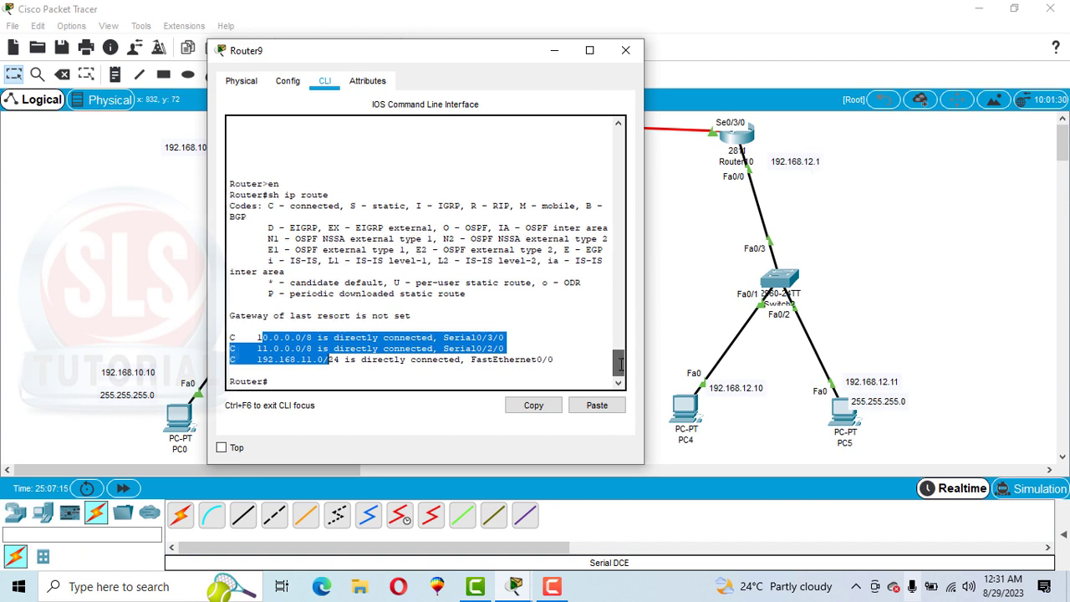
Step: Enter global configuration mode on Router9 with config t
click(292, 378)
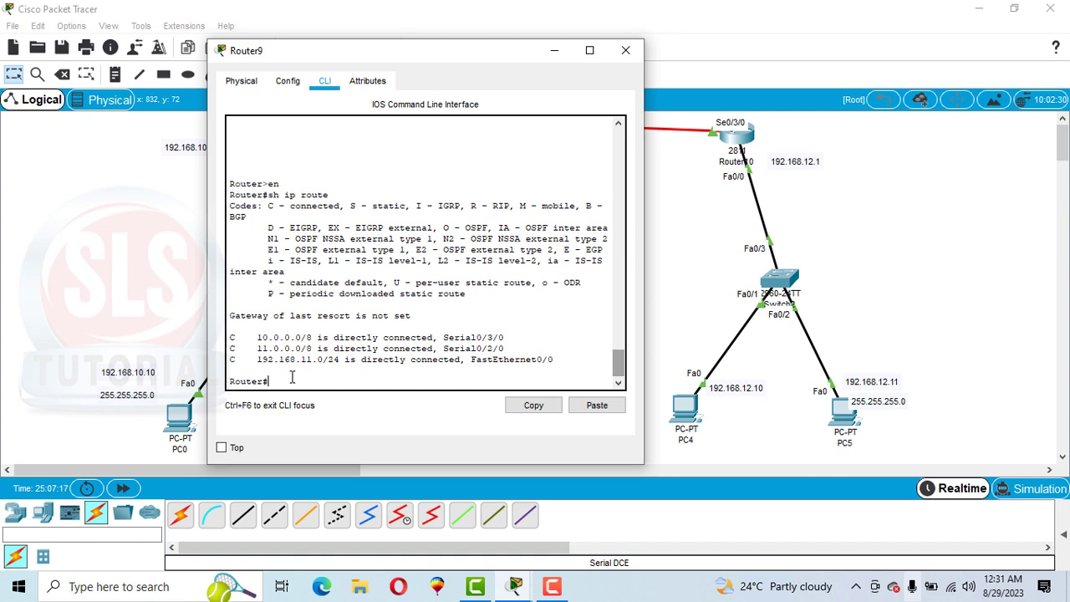
text(config t)
key(Return)
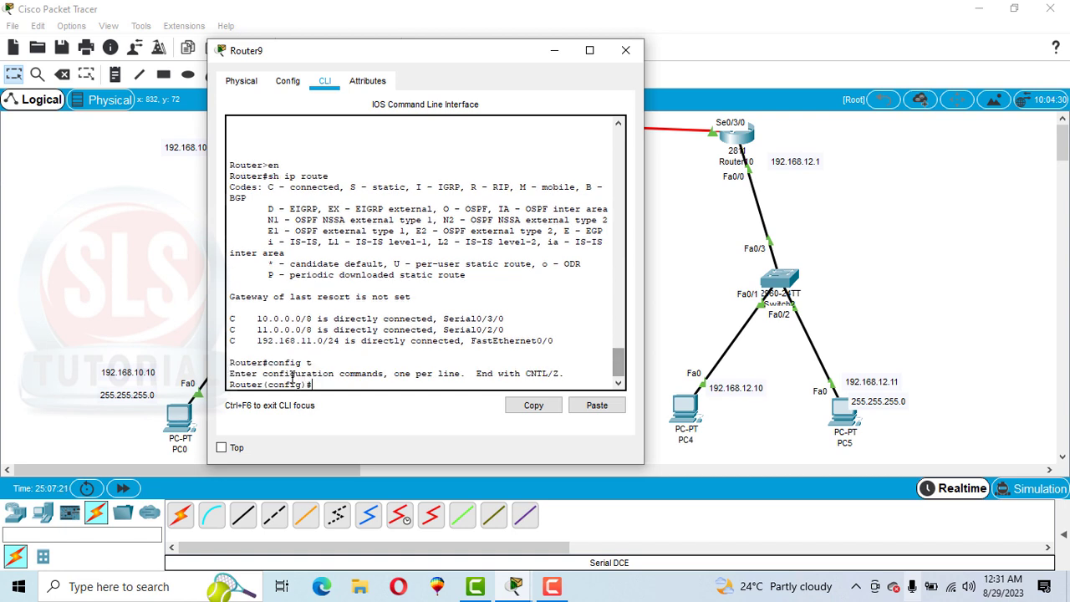
Step: Add a static route on Router9 to network 192.168.10.0 with mask 255.255.255.0 via next hop 10.10.10.1
text(ip)
text( rout)
text(e 192.168.)
text(10.0 )
text(255.255)
text(.255.255.0)
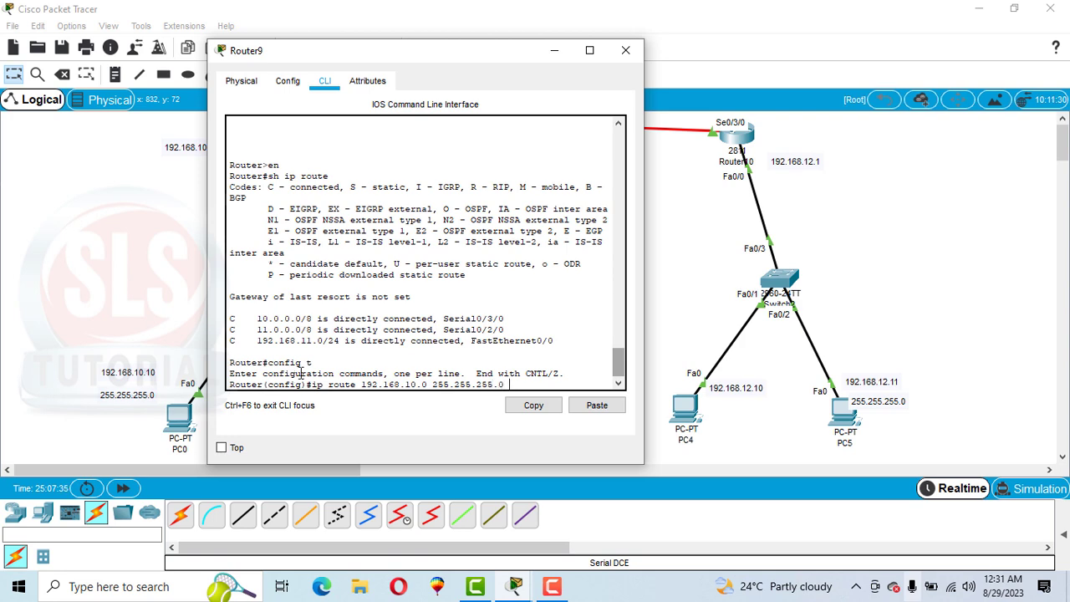
drag(374, 56, 264, 158)
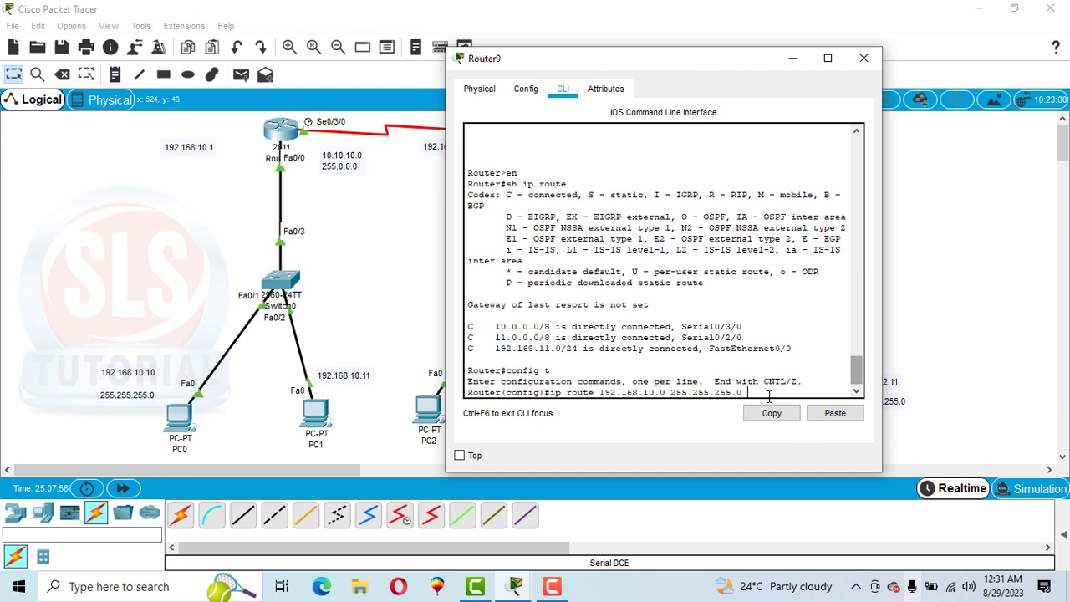
text(10.10.10.1)
key(Return)
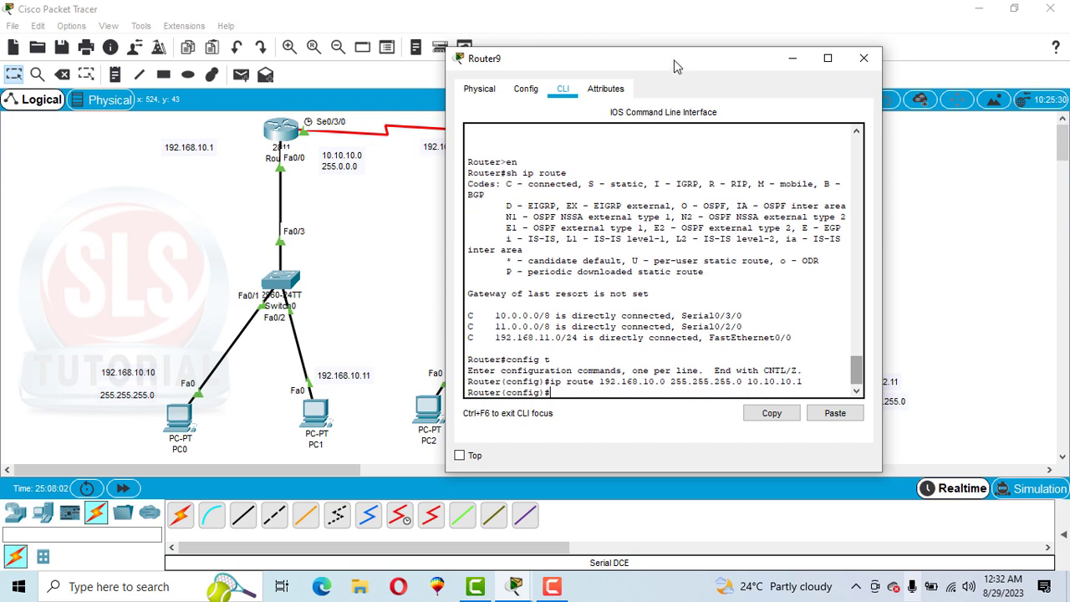
Step: Add a static route on Router9 to network 192.168.12.0 with mask 255.255.255.0 via next hop 11.11.11.2, and exit configuration mode
drag(695, 65, 465, 60)
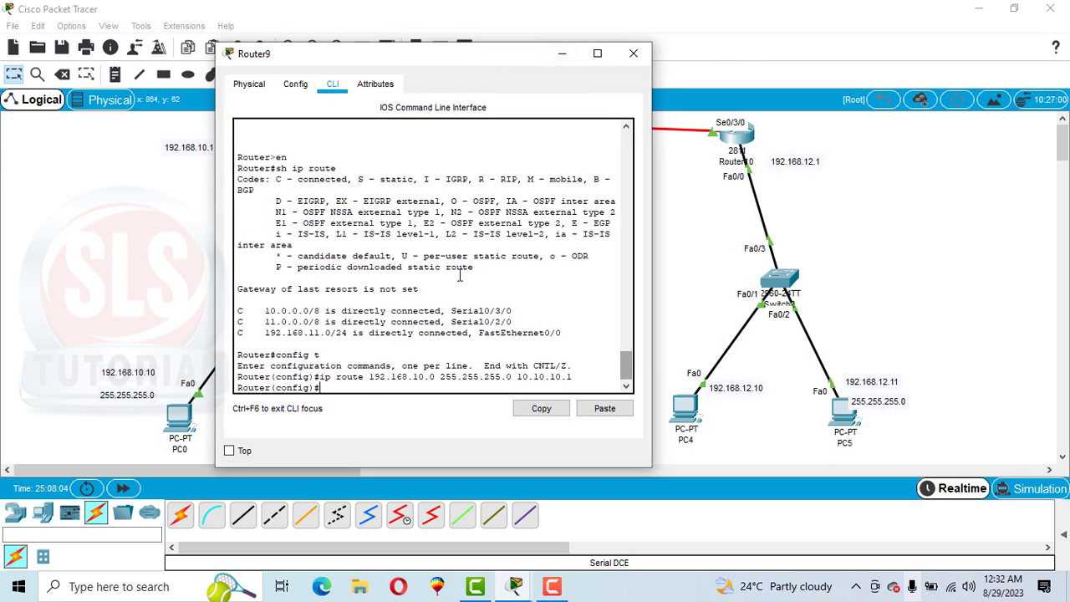
text(ip route 1)
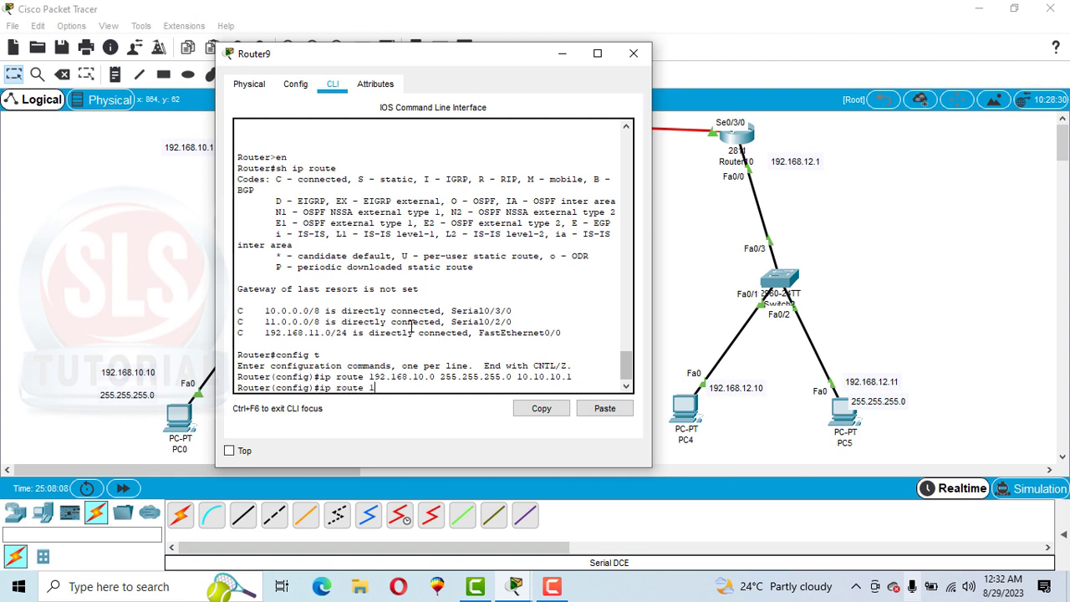
text(92.168.12.0 255.255.255.0)
drag(493, 62, 443, 57)
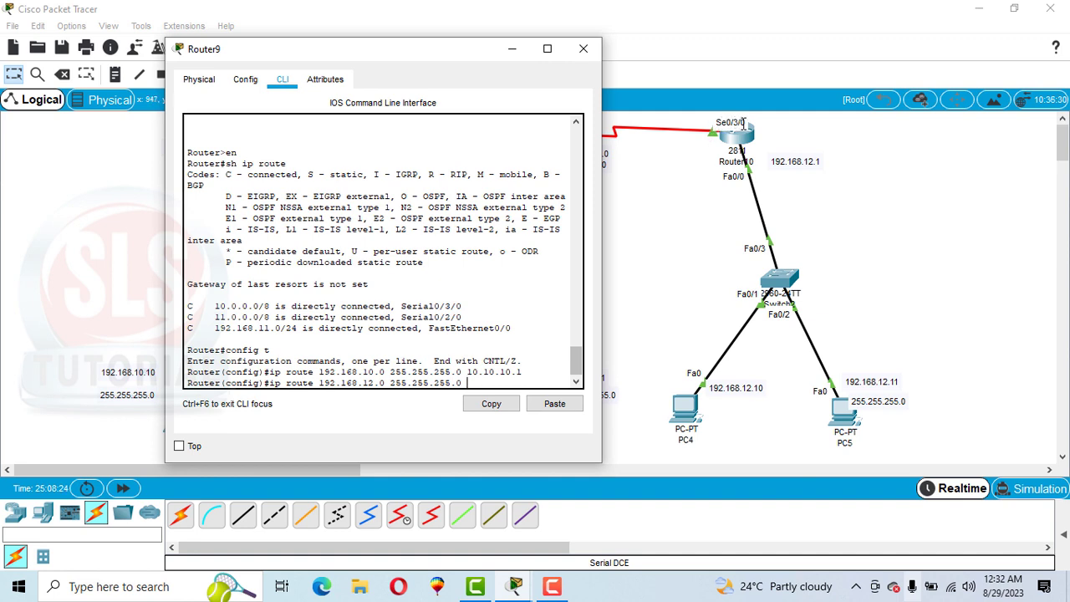
text(11.11.11.2)
key(Return)
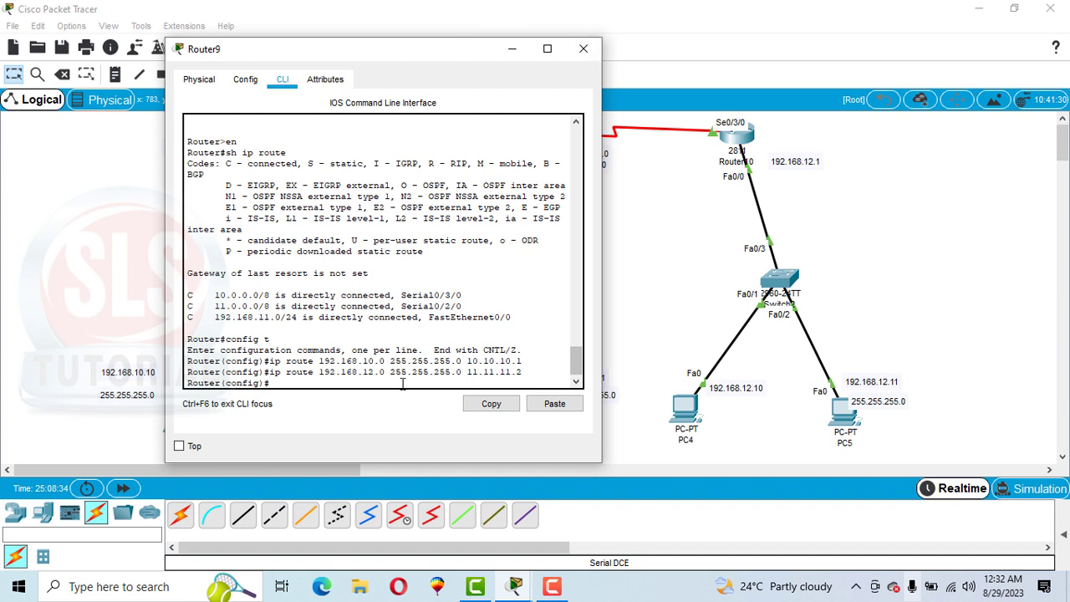
text(exit)
key(Return)
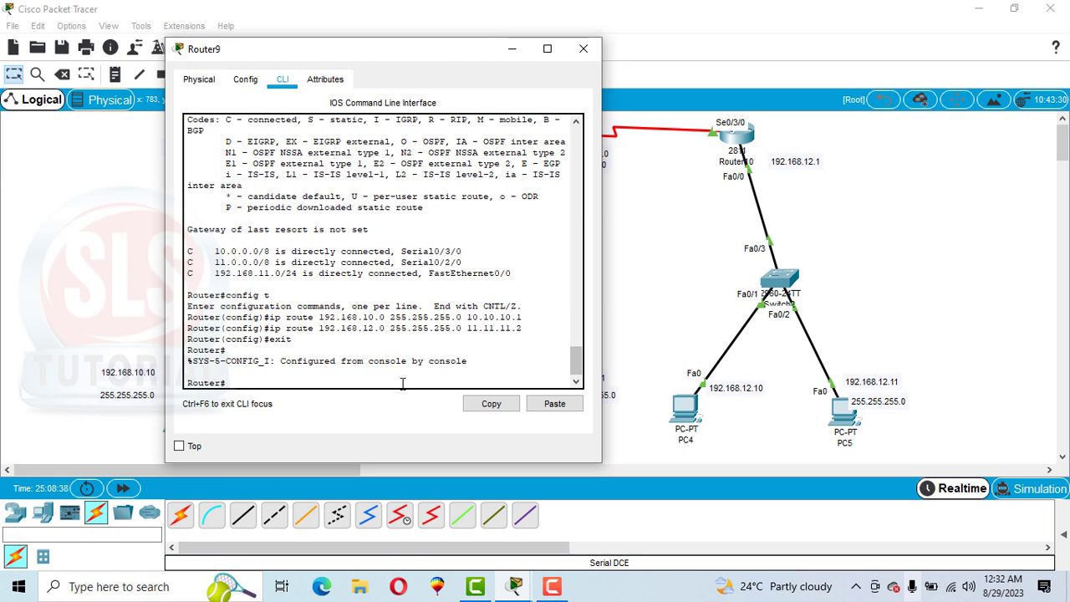
Step: Display Router9's routing table with sh ip route, review its connected and static entries, and close the router window
text(sh ip route)
key(Return)
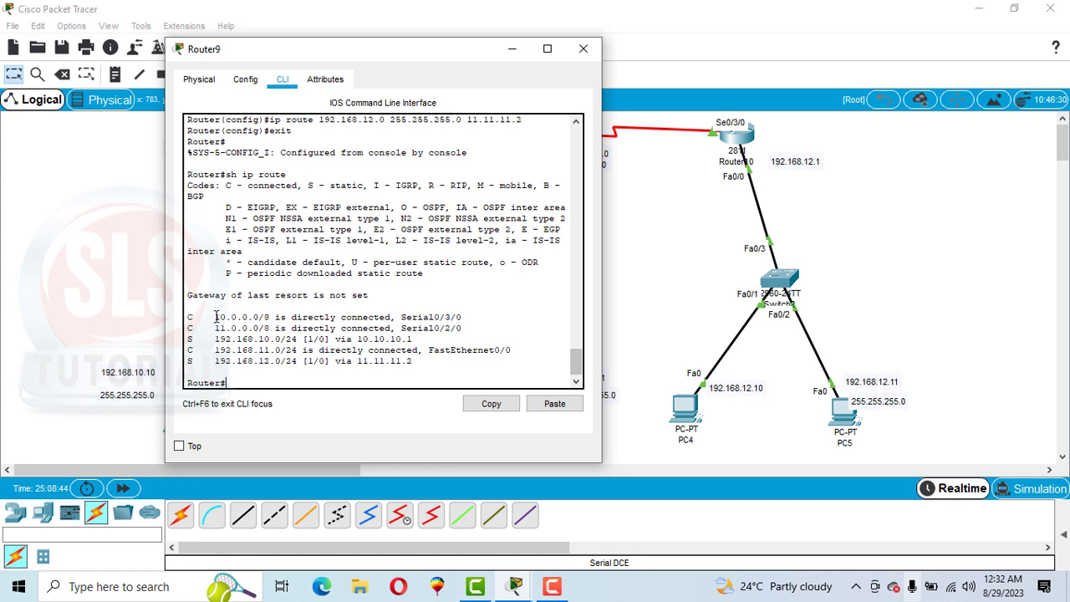
drag(216, 317, 329, 363)
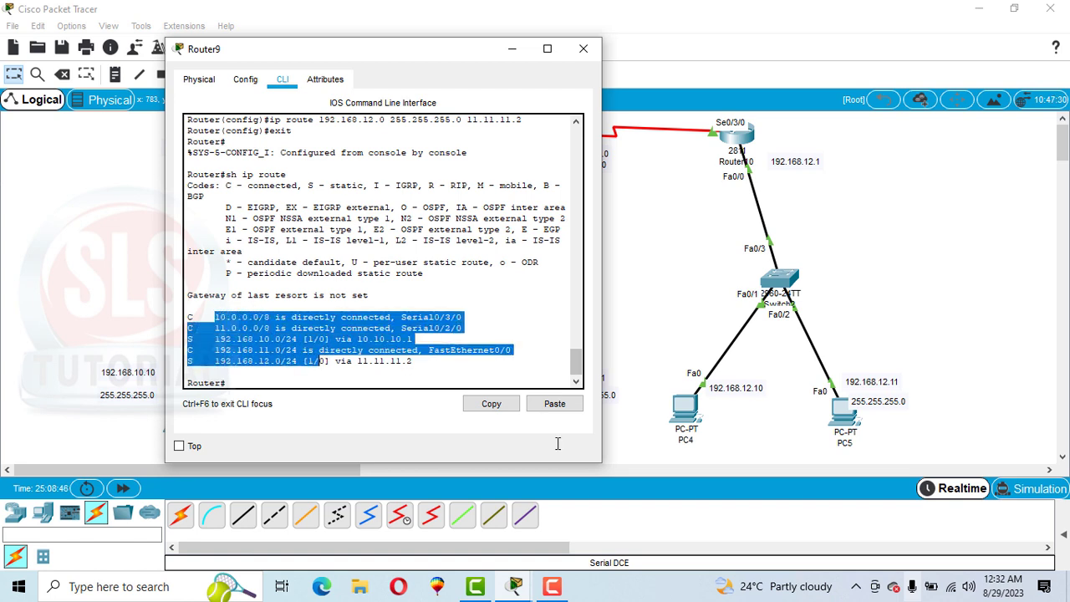
click(584, 49)
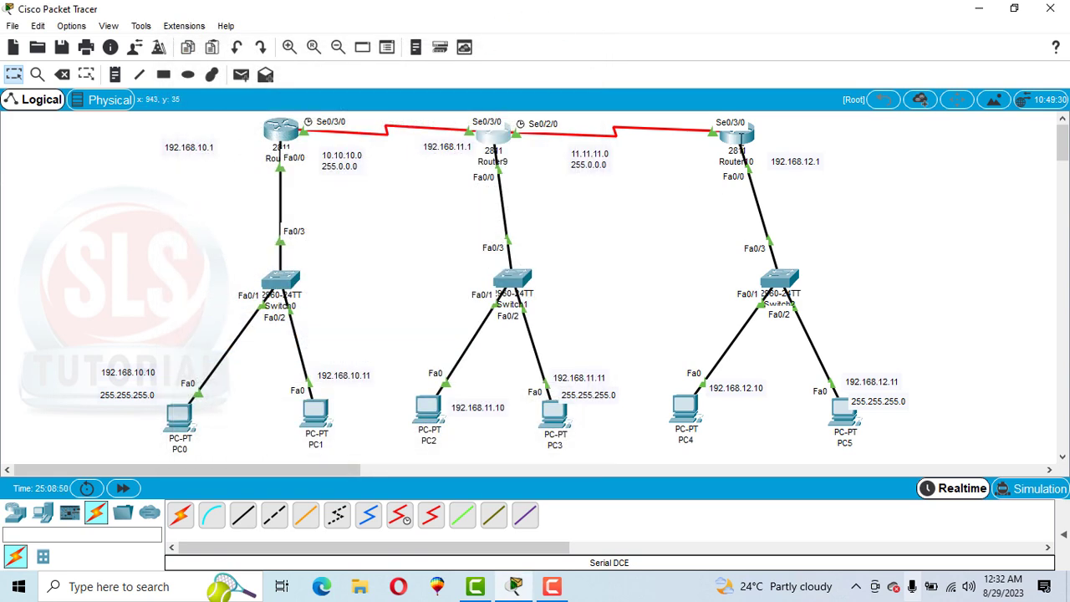
Step: Open Router10's command line and enter privileged mode with en
click(741, 134)
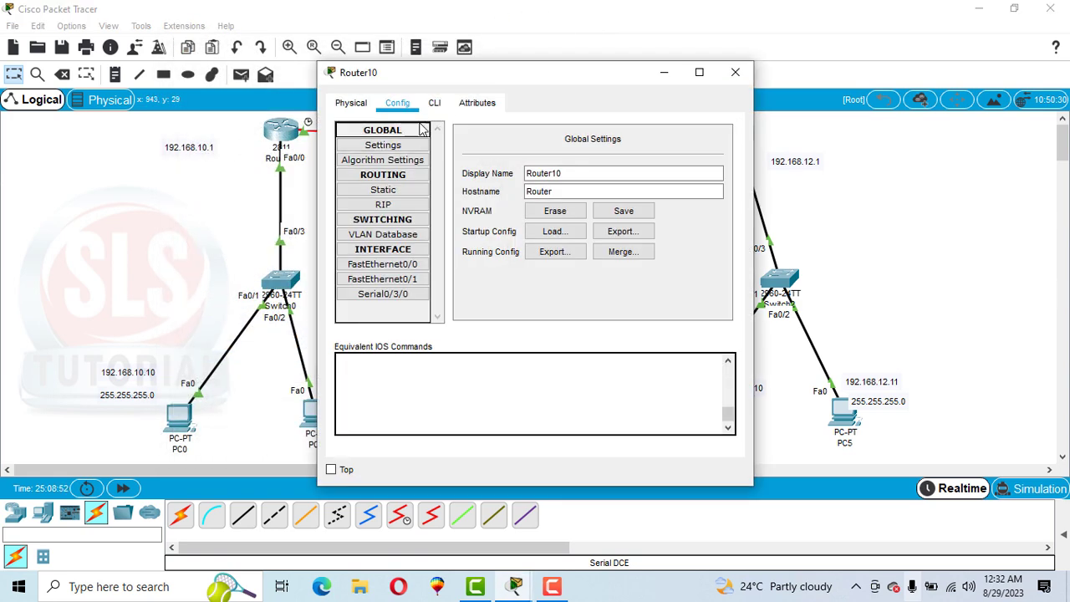
click(437, 102)
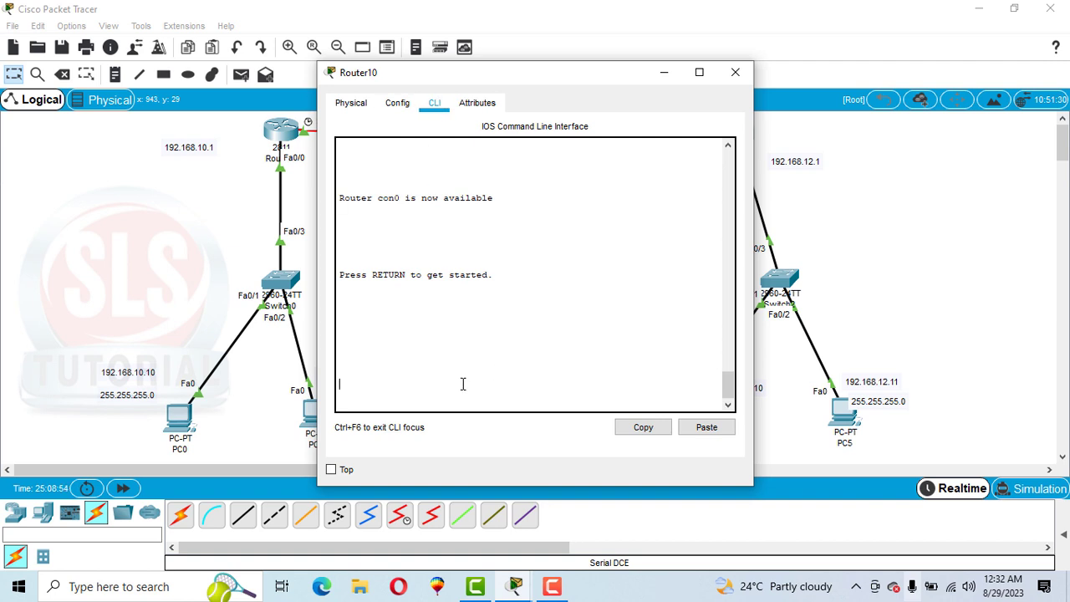
key(Return)
text(er>e)
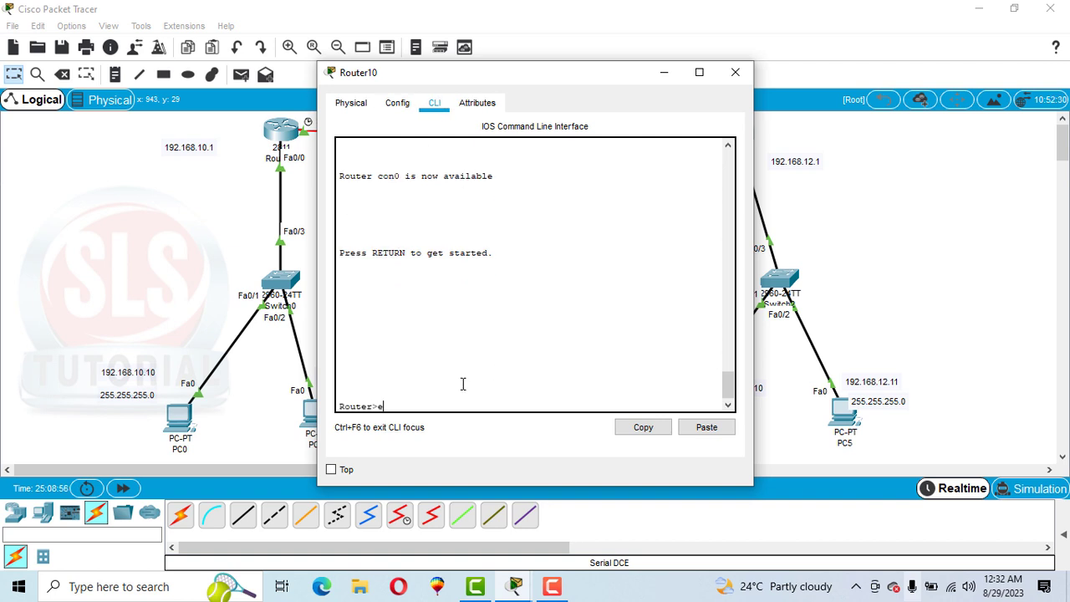
text(n)
key(Return)
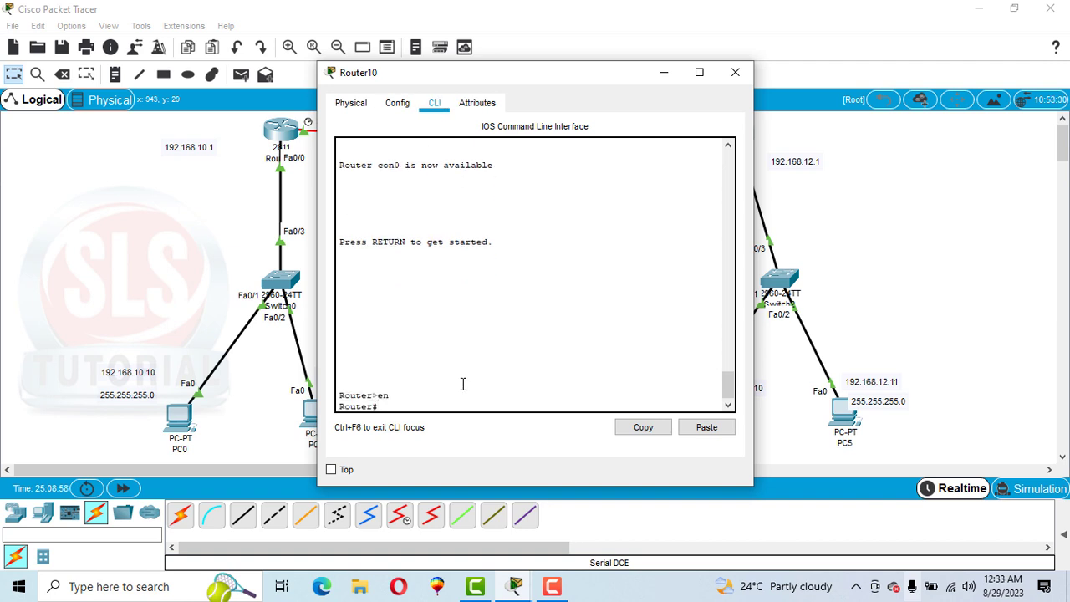
Step: Display Router10's routing table with sh ip route and review its directly connected networks
text(sh ip route)
key(Return)
drag(368, 373, 431, 380)
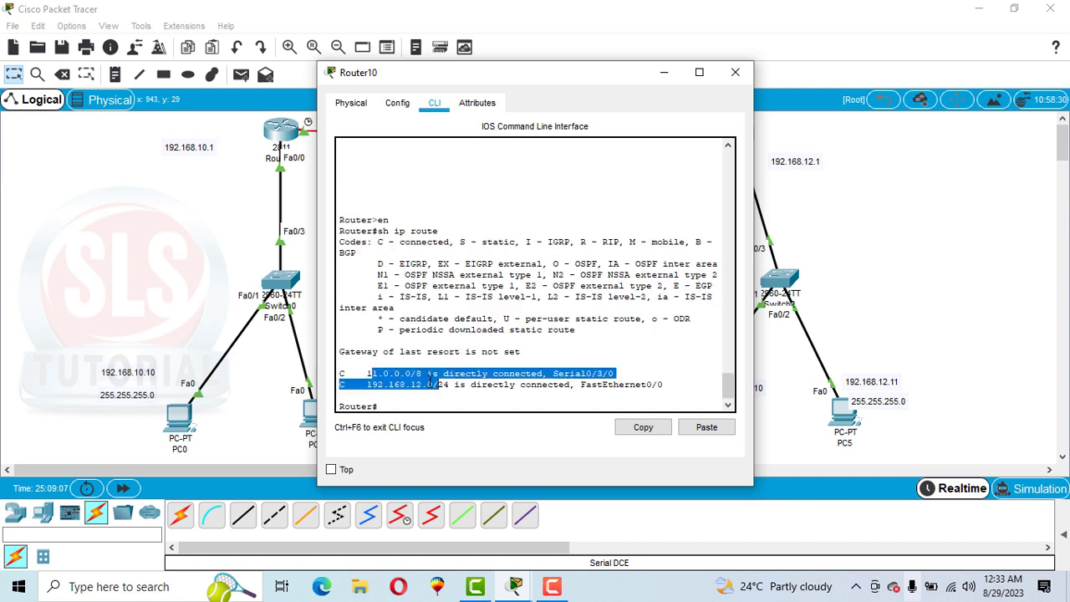
Step: Highlight the directly connected networks in Router10's routing table and enter global configuration mode with config t
click(432, 381)
drag(365, 373, 452, 384)
click(452, 384)
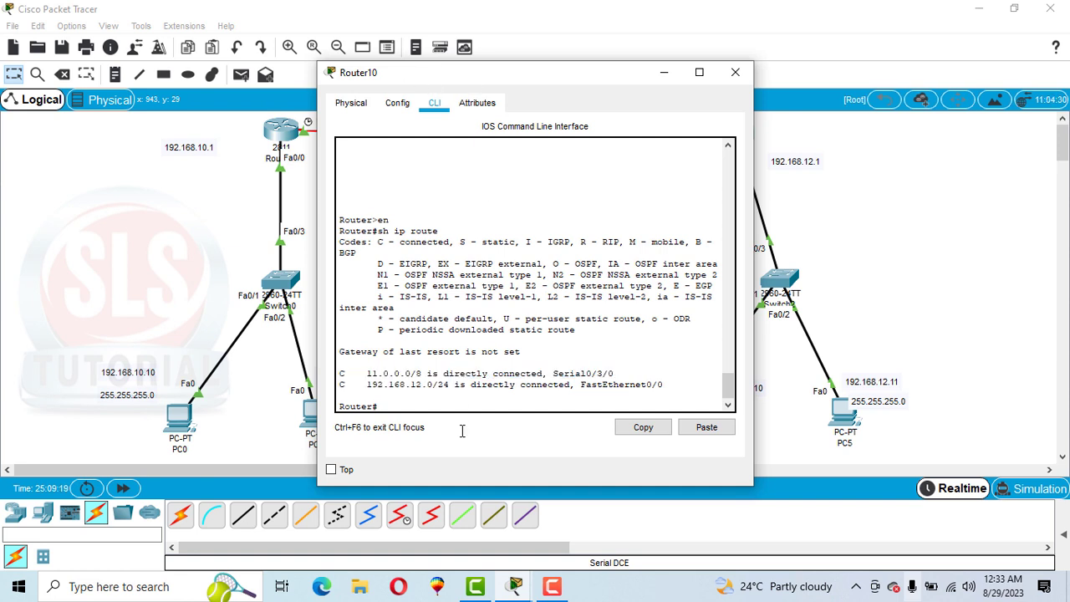
text(config t)
key(Return)
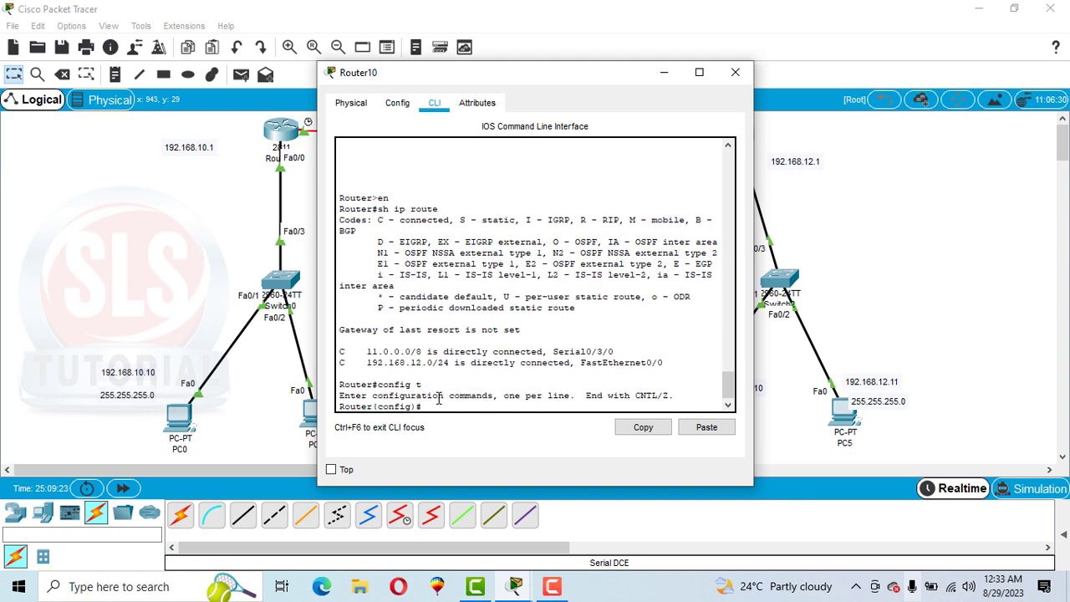
Step: Add a static route on Router10 to network 192.168.11.0 with mask 255.255.255.0 via next hop 11.11.11.1
text(ip route)
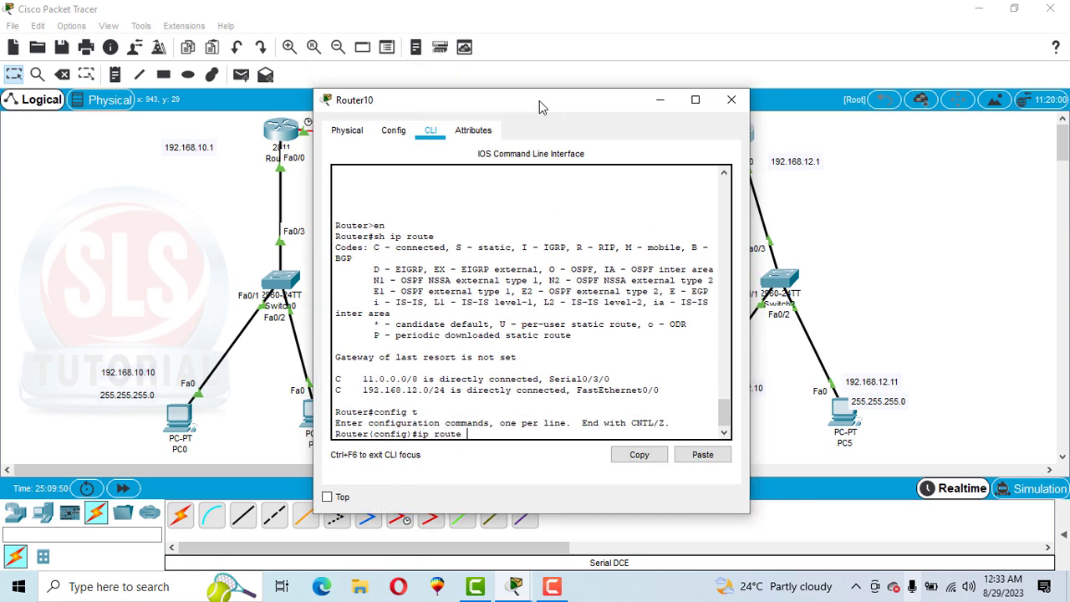
drag(544, 80, 770, 73)
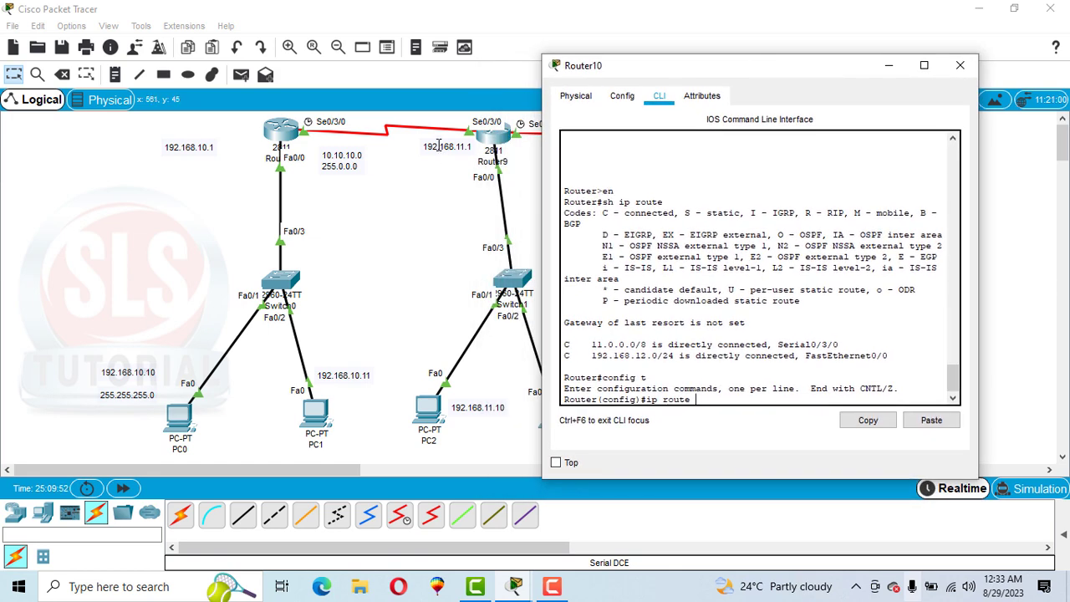
text(te 192.168.11.0 255.255.2)
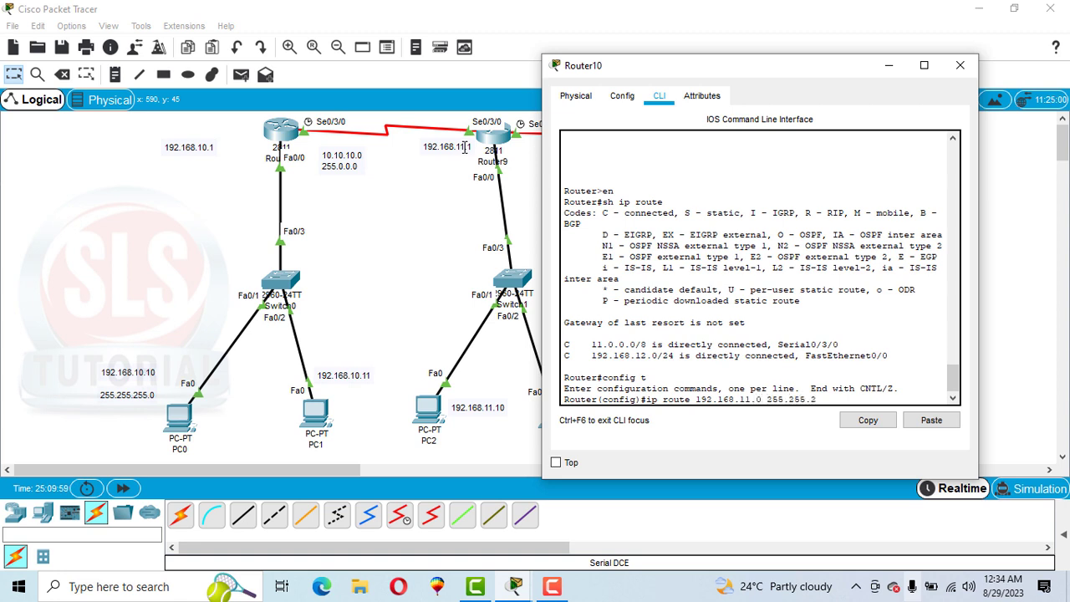
text(55.0)
drag(684, 71, 730, 117)
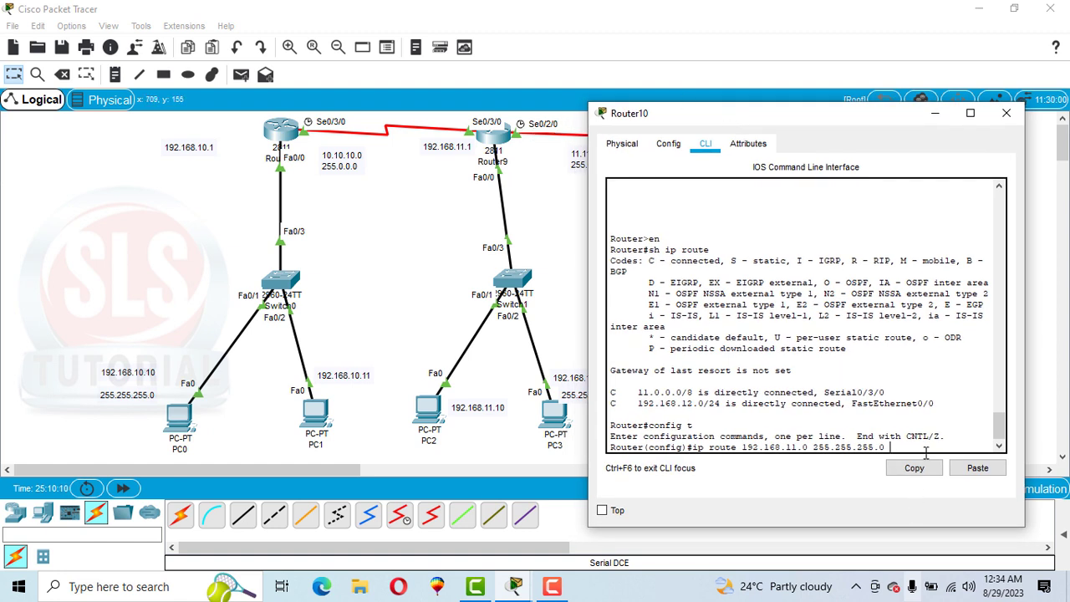
text(11.11.11.1)
key(Return)
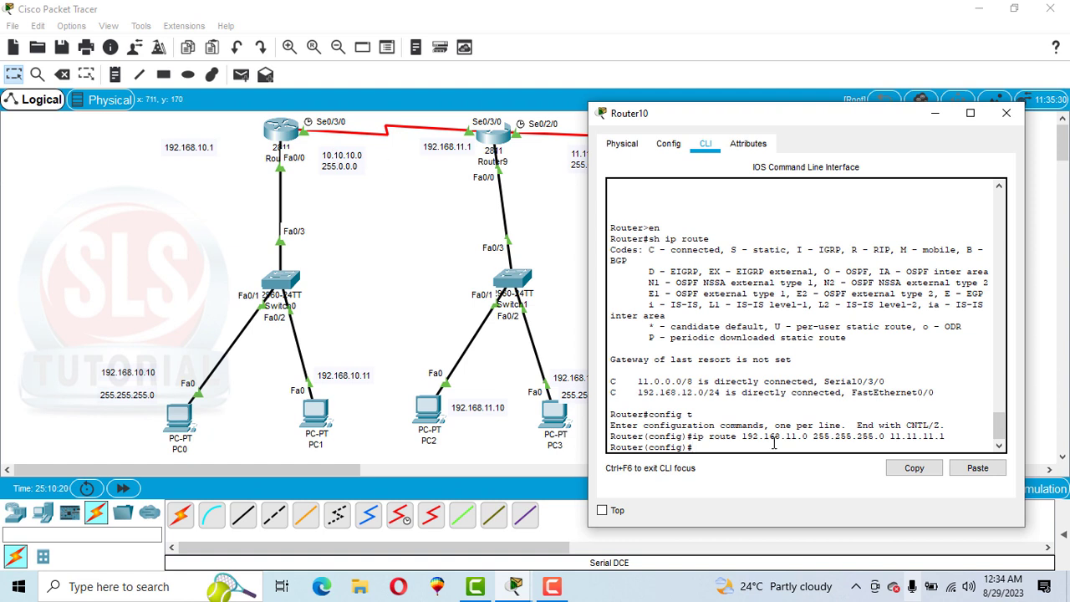
Step: Add a static route on Router10 to network 10.0.0.0 with mask 255.0.0.0 via next hop 11.11.11.1
text(ip route 10.0.0.0 255.0.0.0)
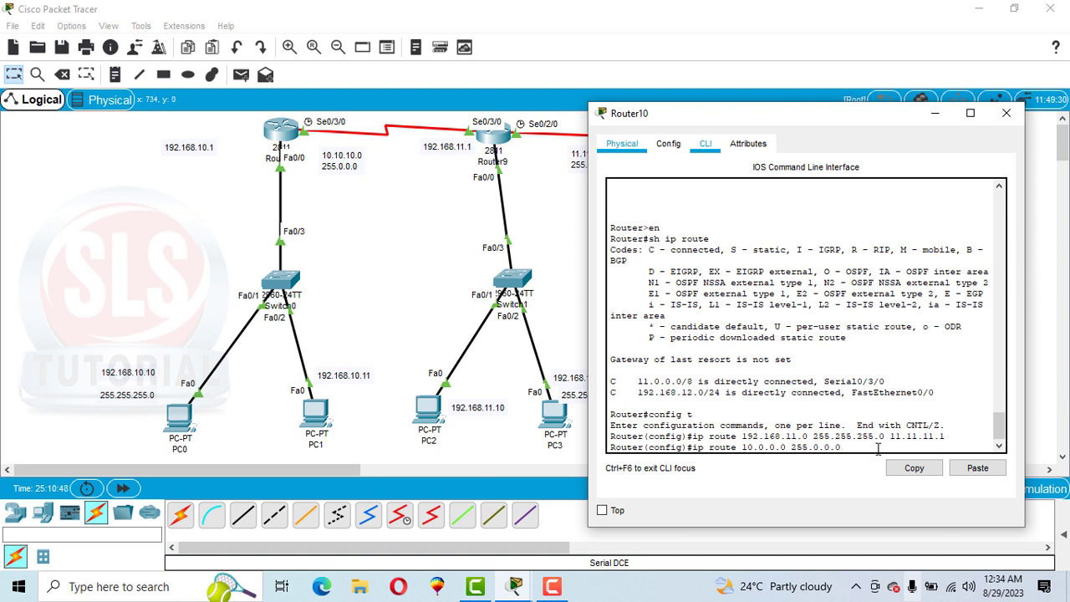
text( 11.11.11.1)
key(Return)
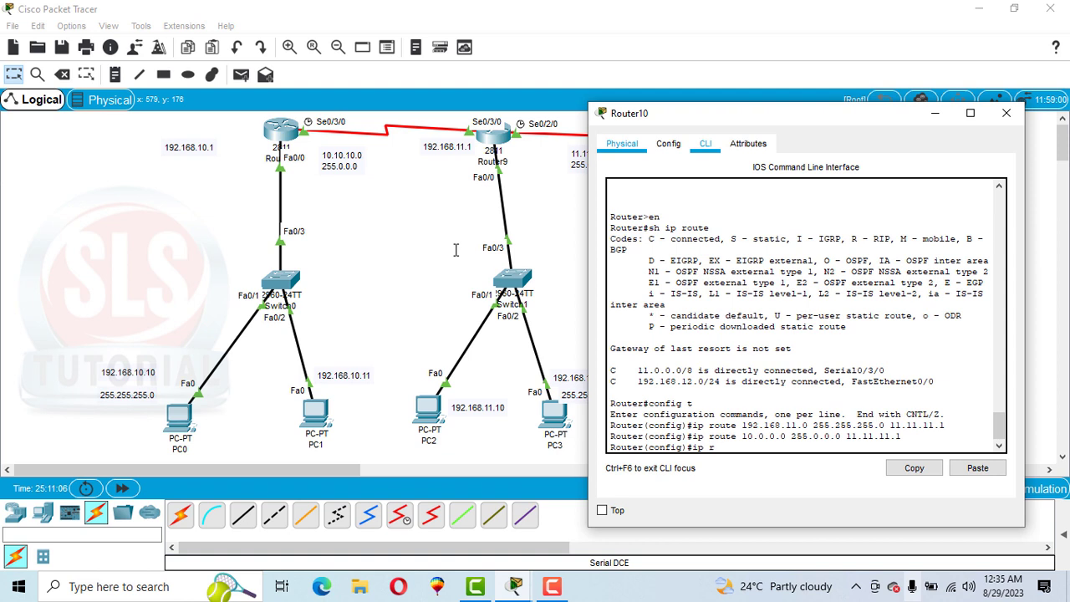
Step: Add a static route on Router10 to network 192.168.10.0 with mask 255.255.255.0 via 11.11.11.1, and exit configuration mode
text(192)
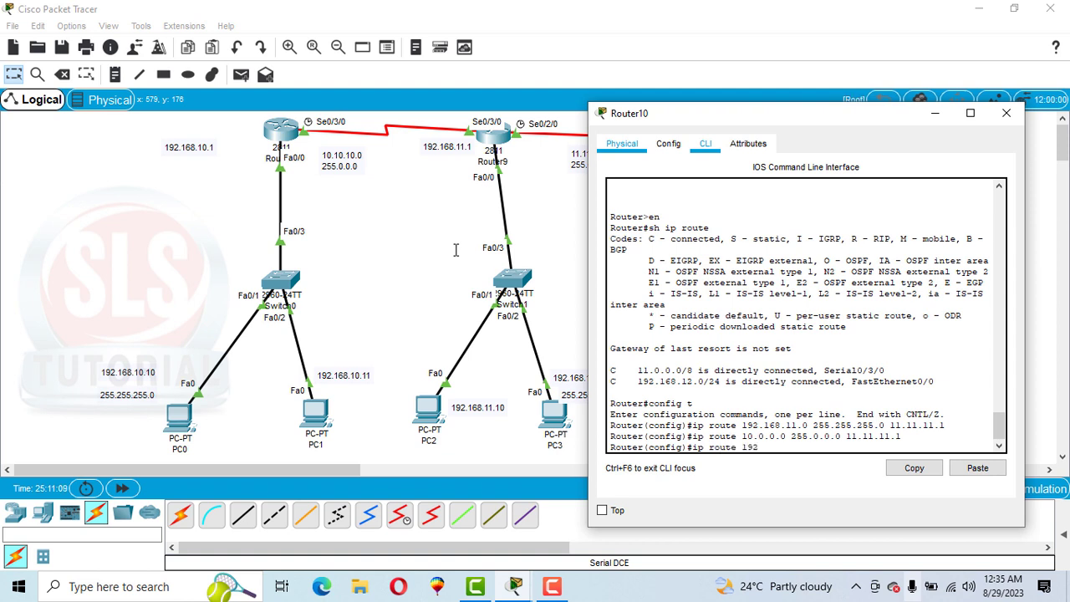
text(.168.10.0 255.255.255.0)
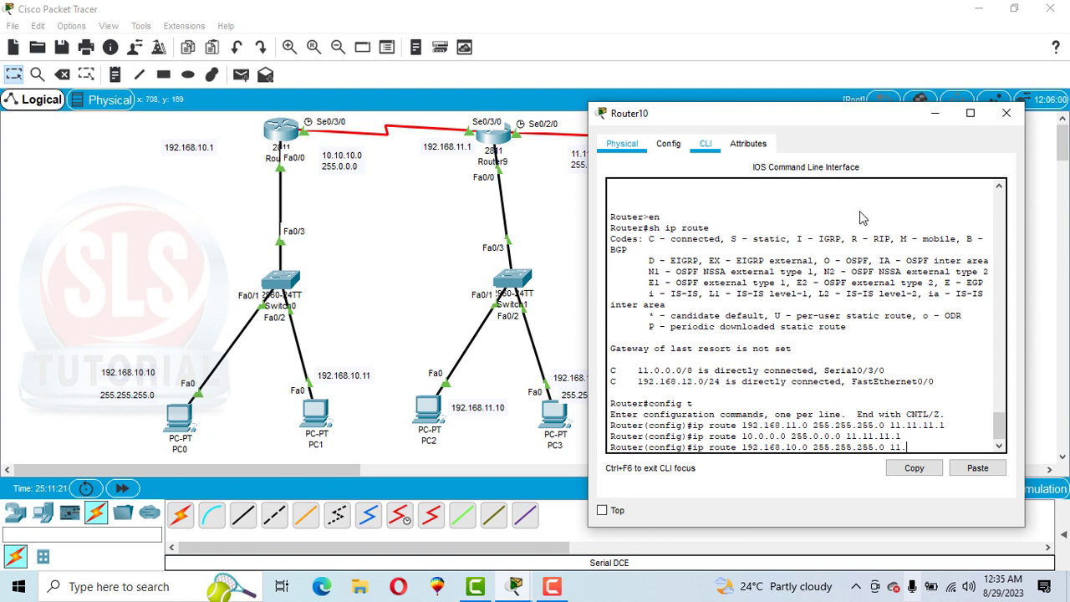
text(11.11.11.1)
key(Return)
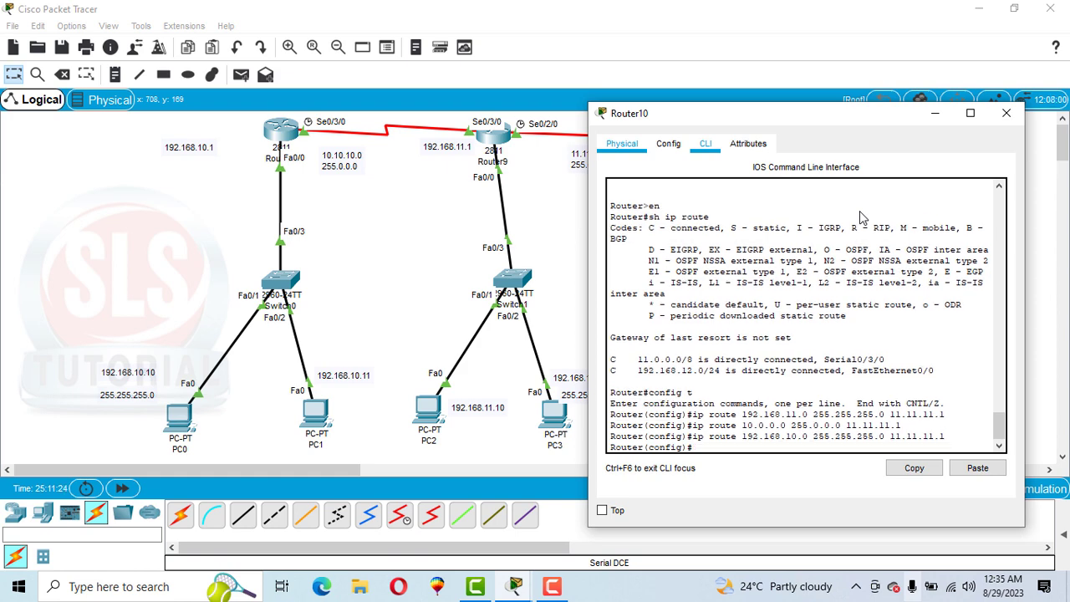
key(Return)
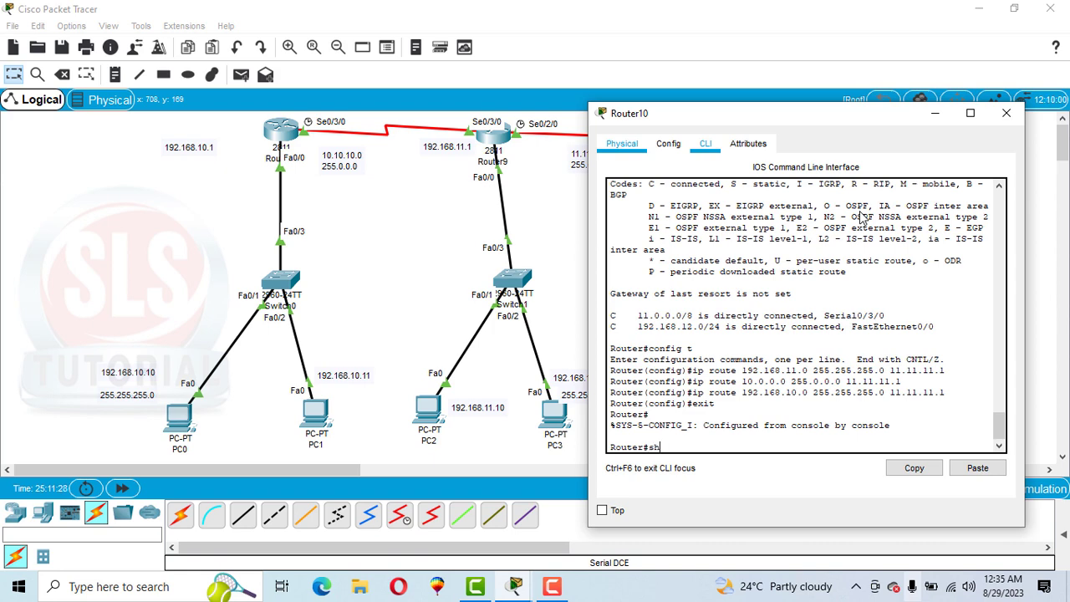
Step: Display Router10's routing table with sh ip route, review its static and connected entries, and close the router window
text(sh ip route)
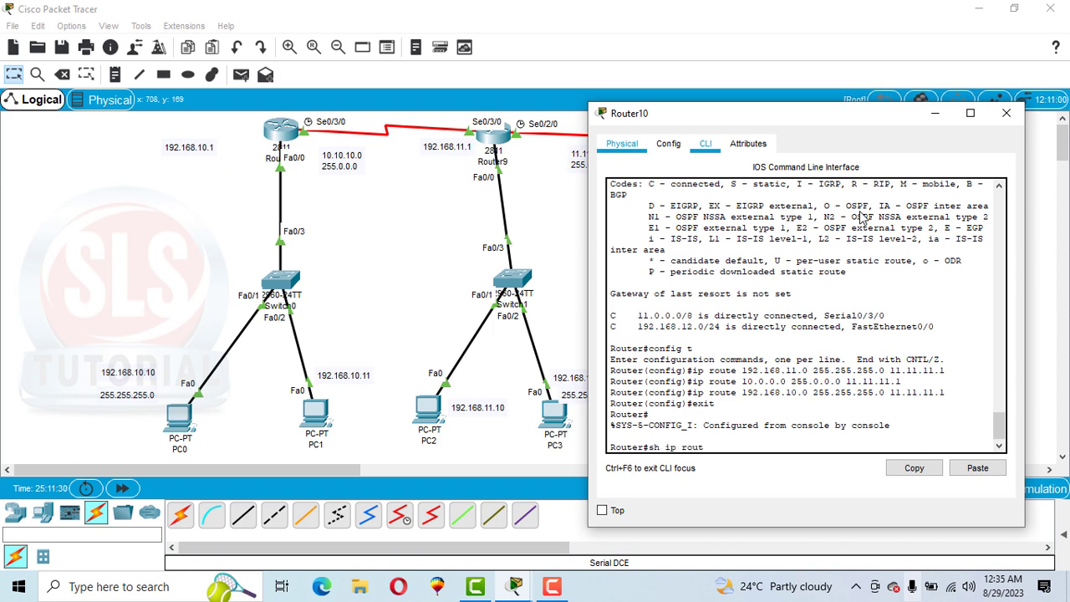
key(Return)
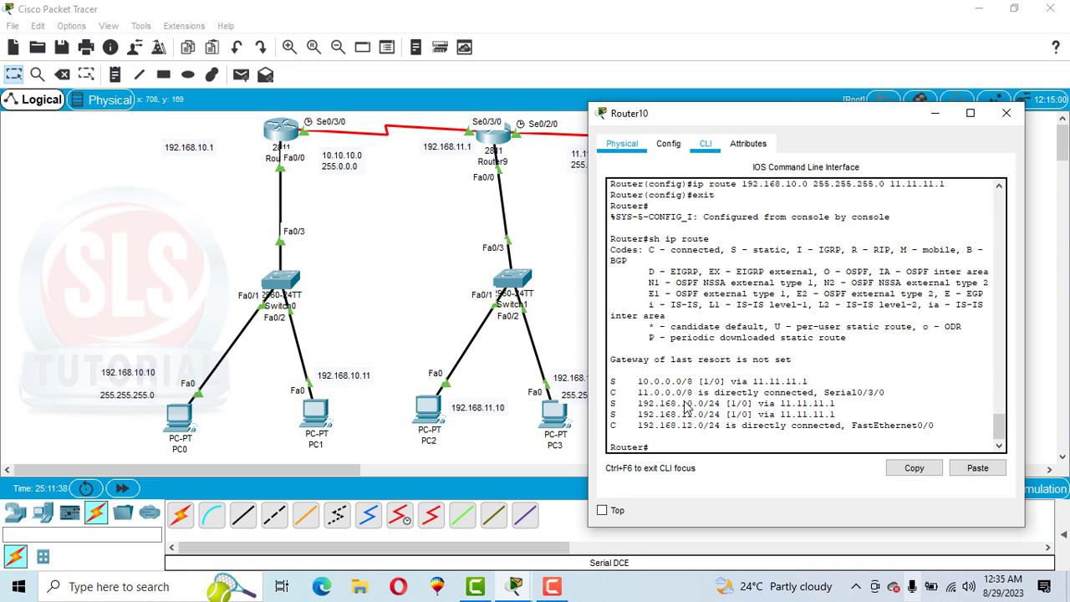
click(1007, 113)
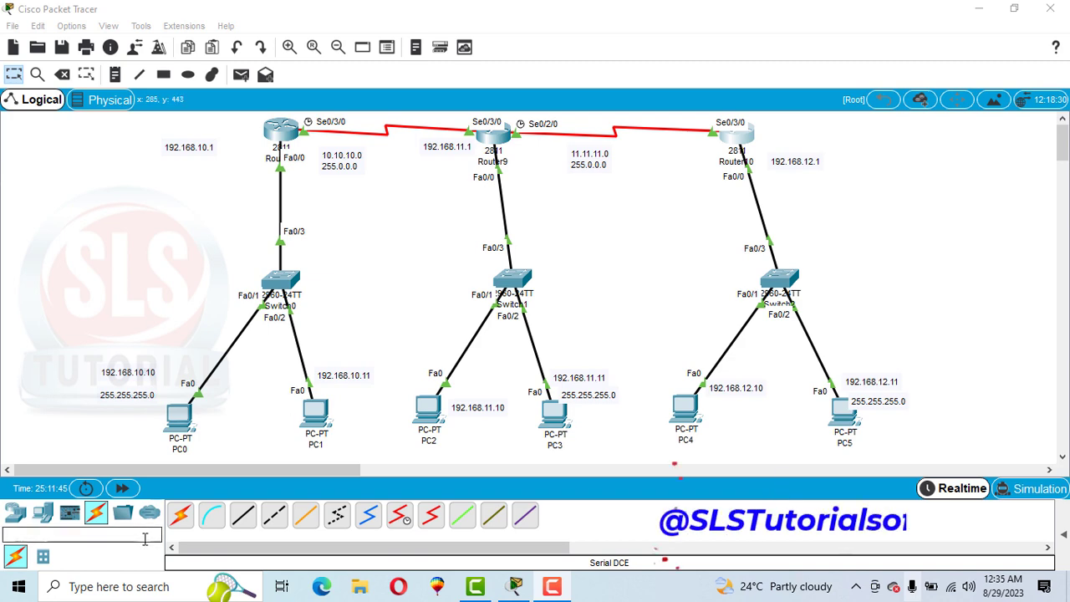
Step: Open PC1's command prompt and ping PC4 at 192.168.12.10
click(314, 412)
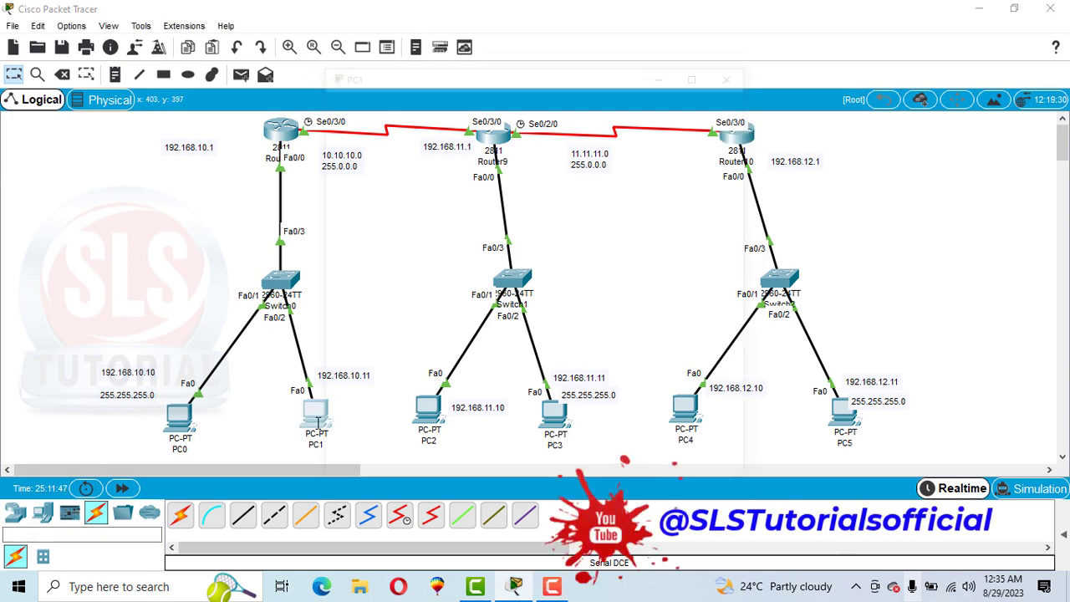
click(661, 184)
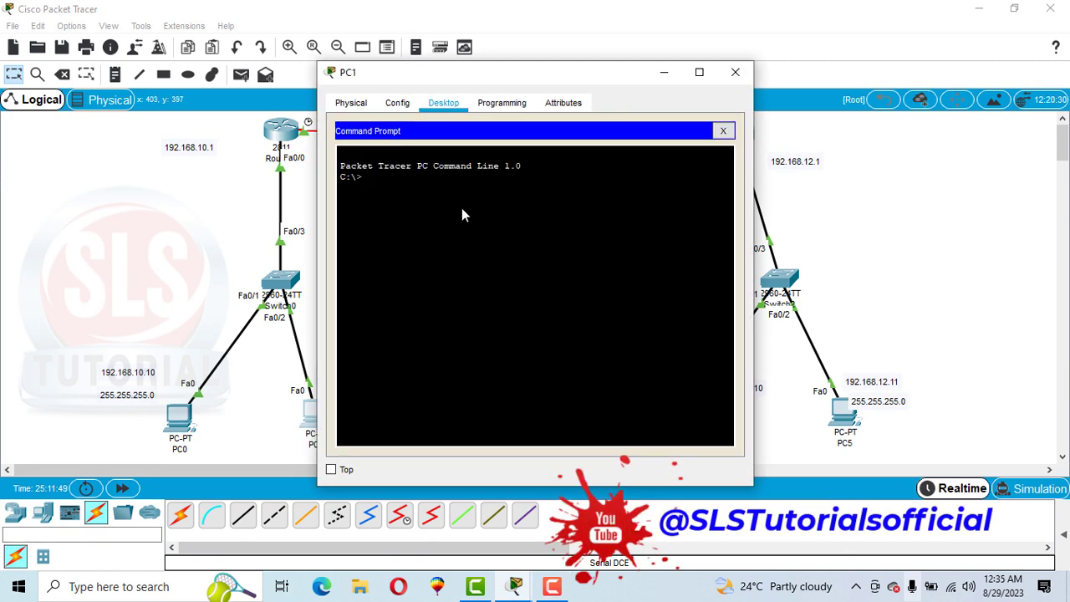
text(ping 192.168.12.)
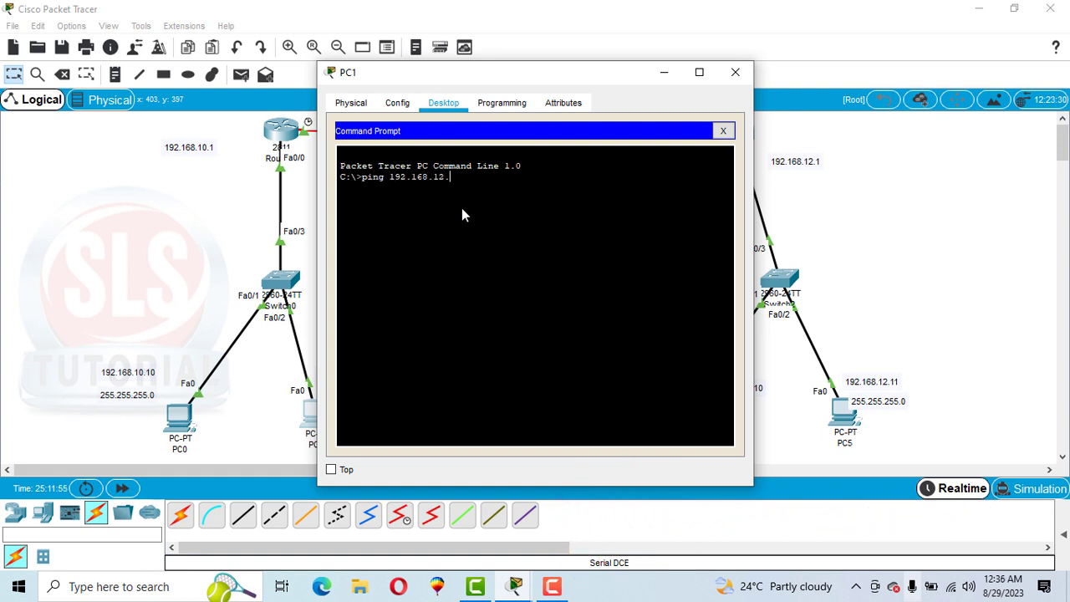
text(10)
key(Return)
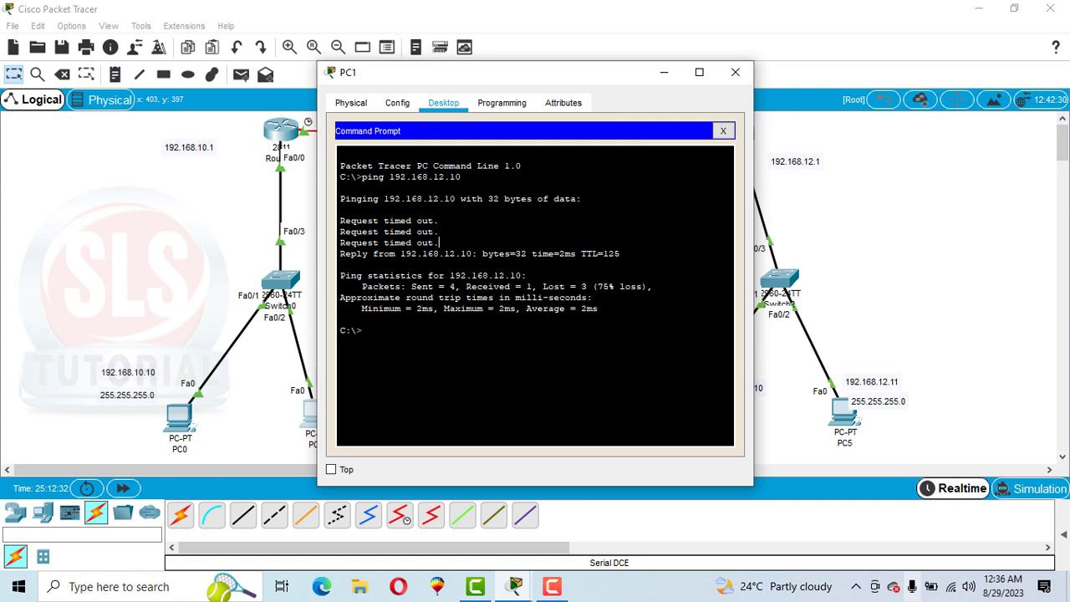
Step: Examine PC1's ping replies, repeat the ping to 192.168.12.10, and close the PC1 window
drag(439, 242, 387, 232)
drag(511, 253, 401, 253)
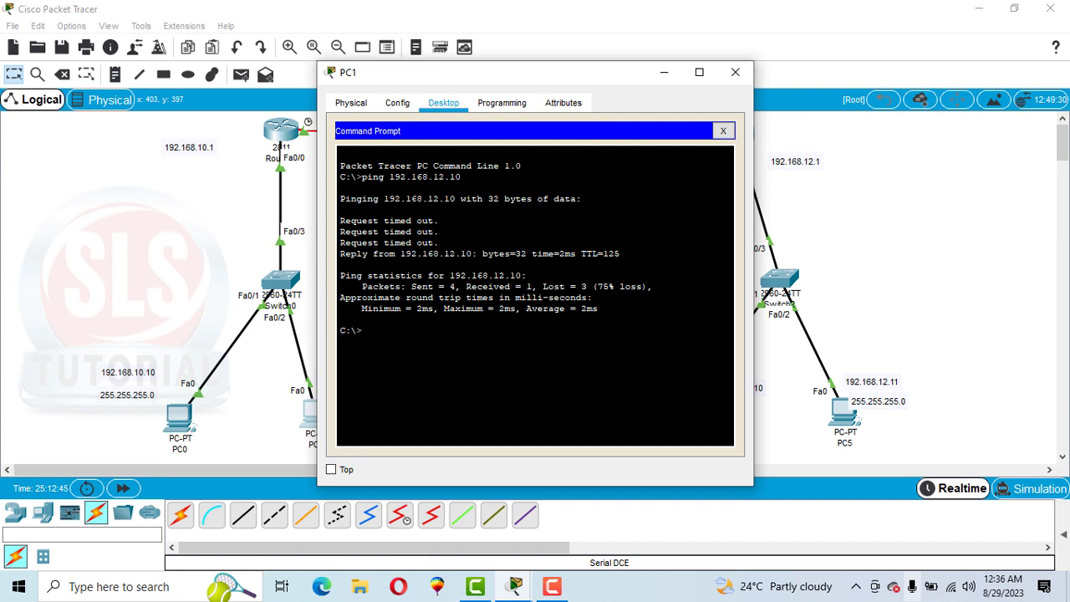
key(Up)
key(Return)
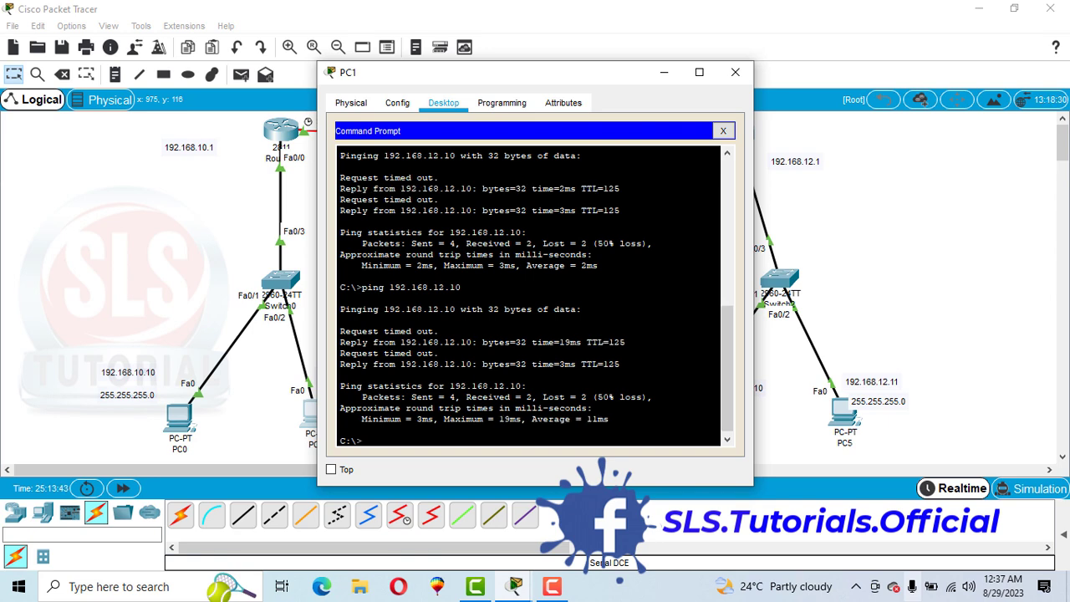
click(752, 80)
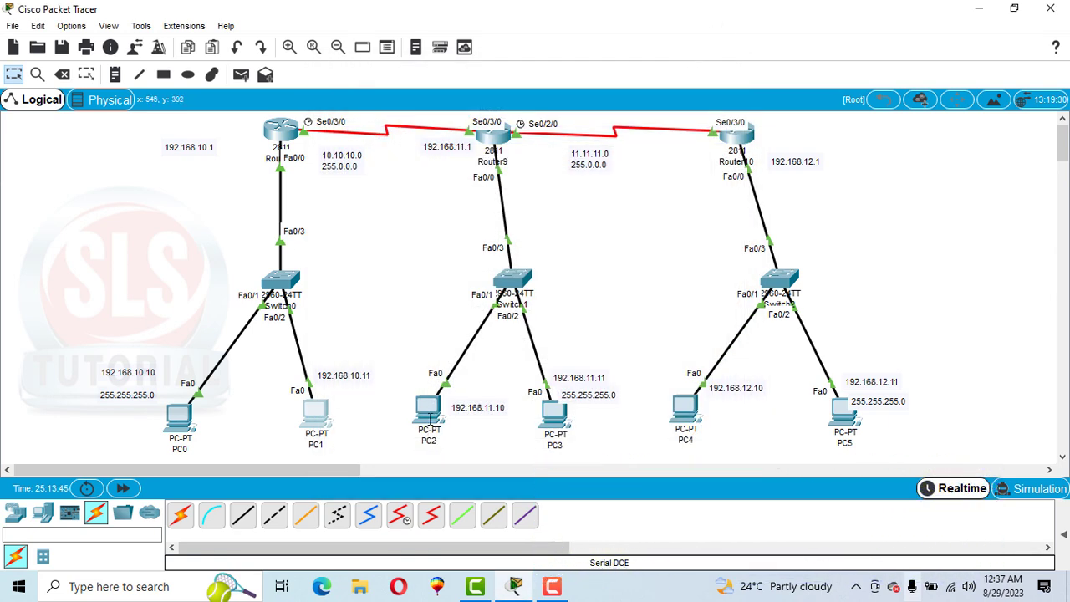
Step: Open PC2's command prompt and ping PC0 at 192.168.10.10
click(429, 414)
click(643, 176)
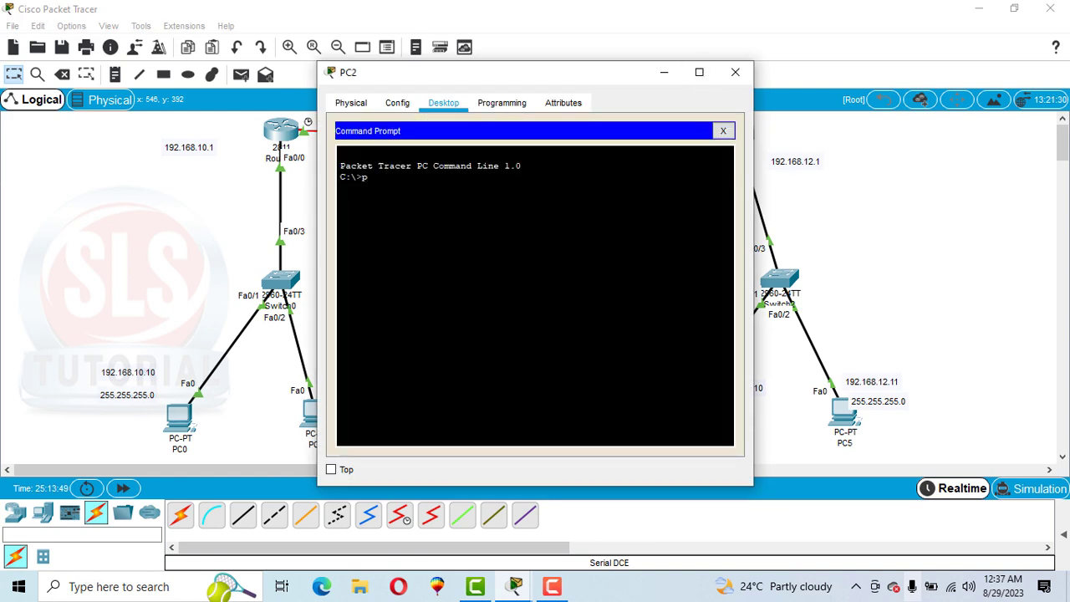
text(ping)
drag(400, 72, 507, 73)
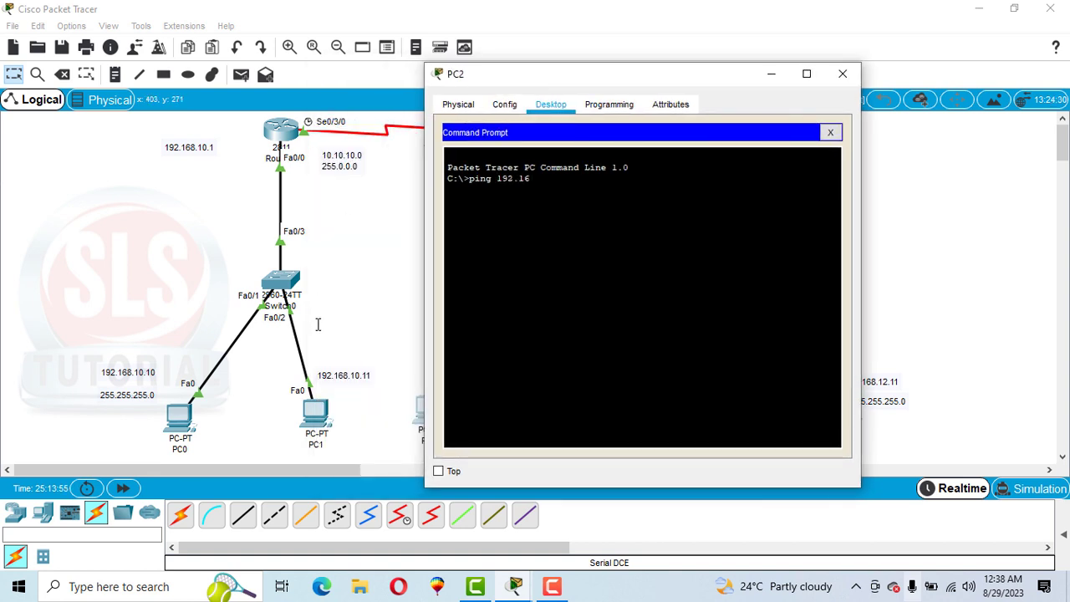
text(192.168.10)
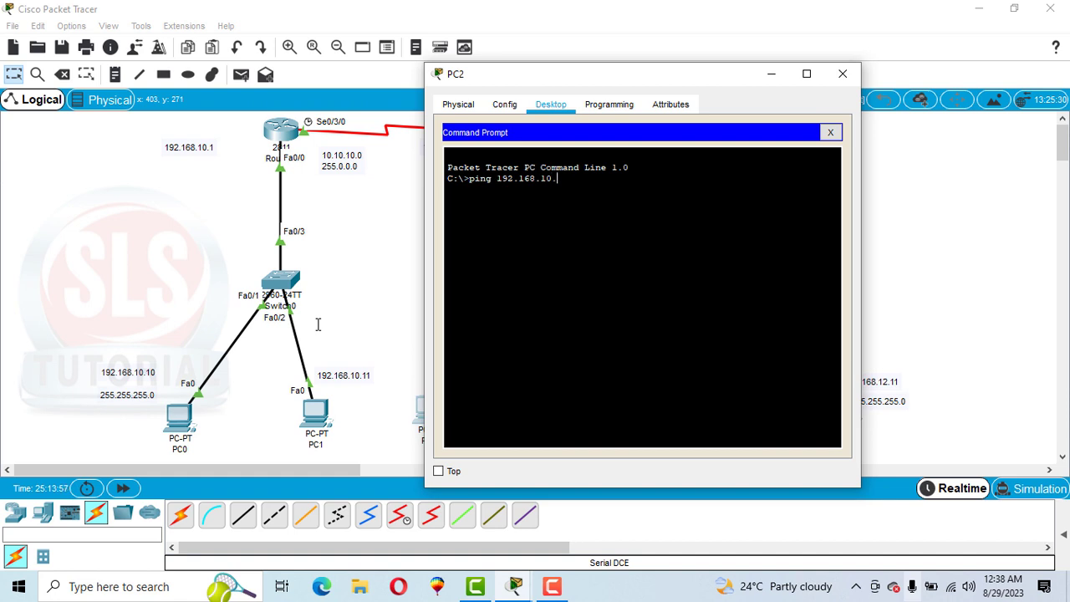
text(.10)
key(Return)
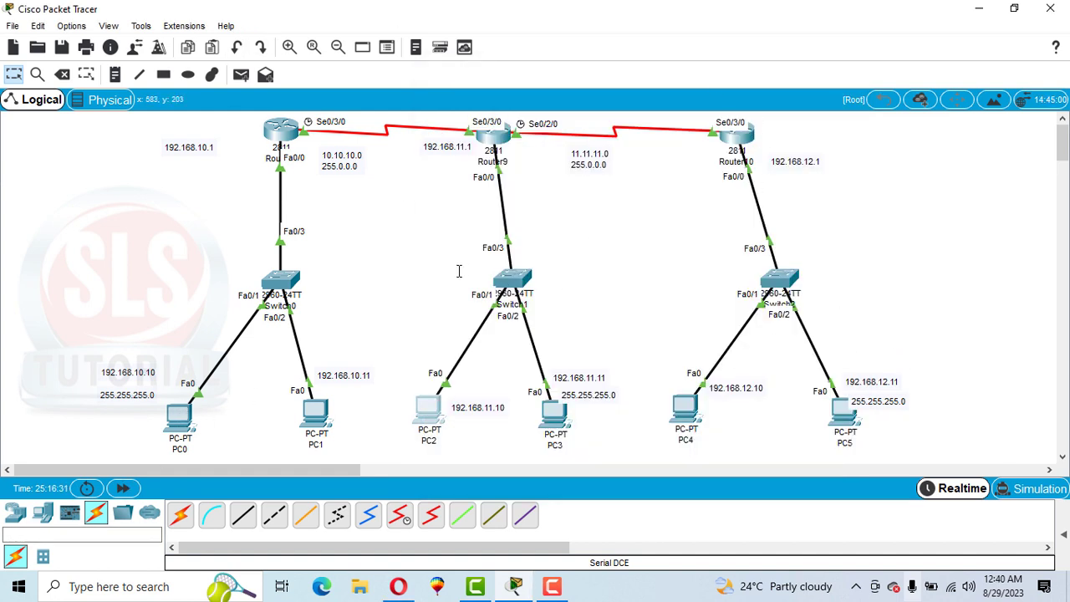
Step: Add a simple PDU from PC0 to PC4 and switch the workspace to Simulation mode
click(245, 75)
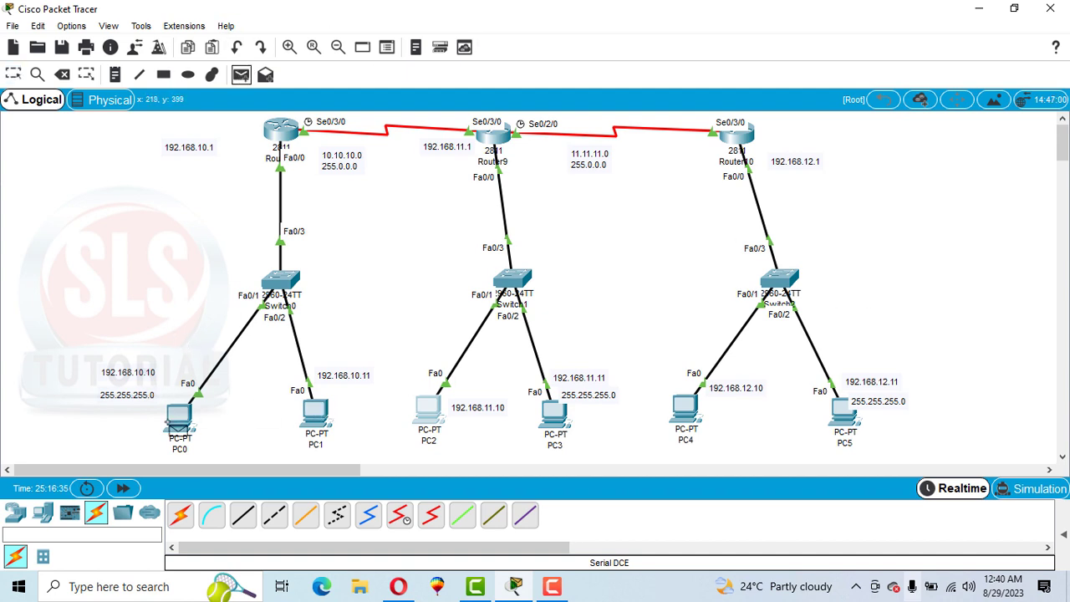
click(179, 432)
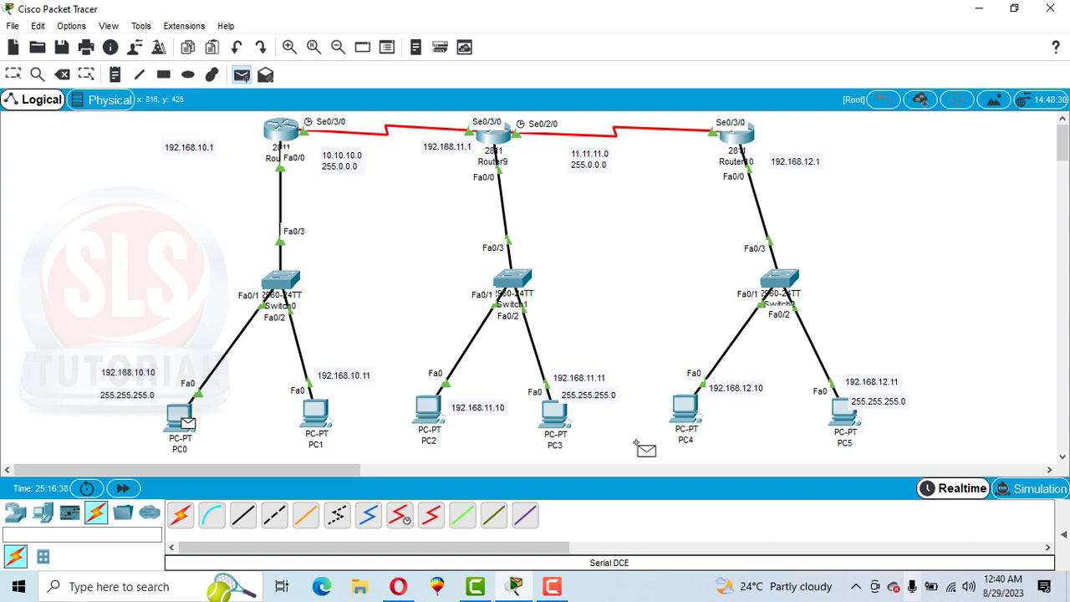
click(684, 415)
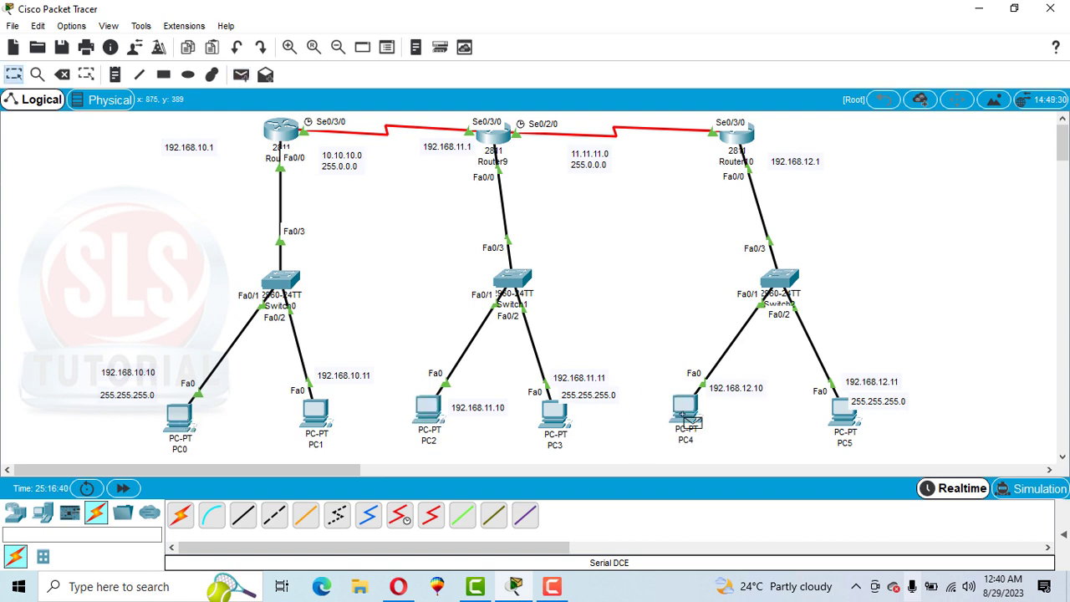
click(1037, 490)
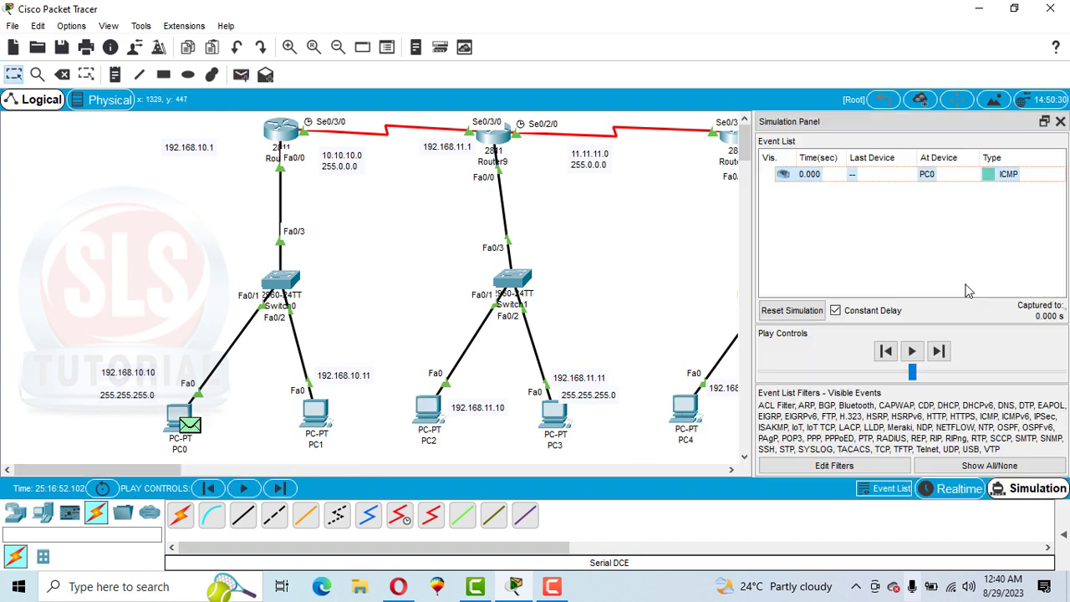
Step: Play the simulation to follow the packet from PC0 toward PC4, and close the Simulation Panel
click(911, 352)
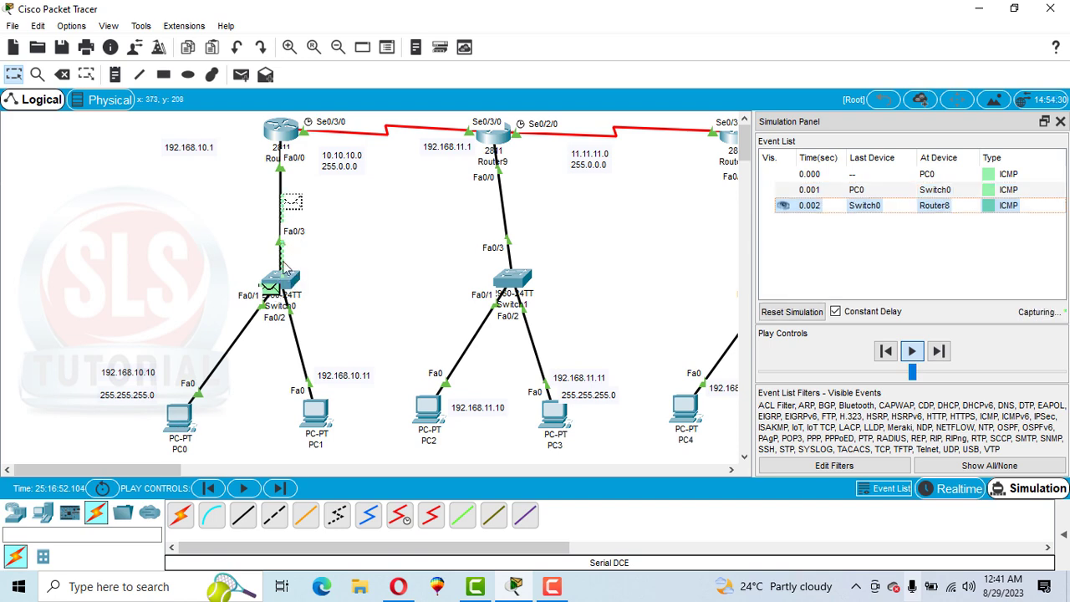
mouse_move(290, 134)
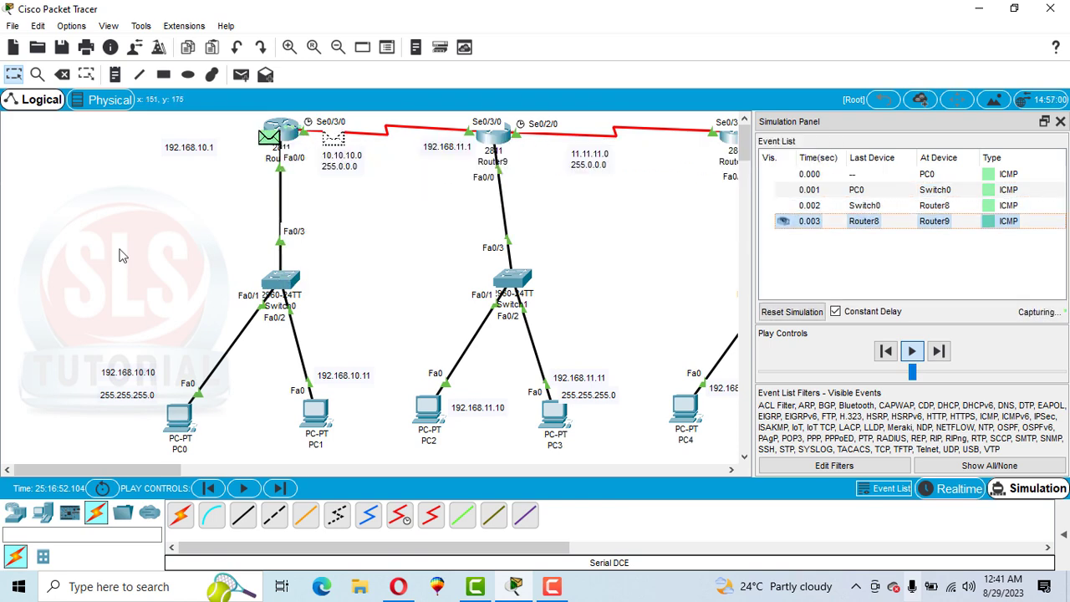
click(1061, 121)
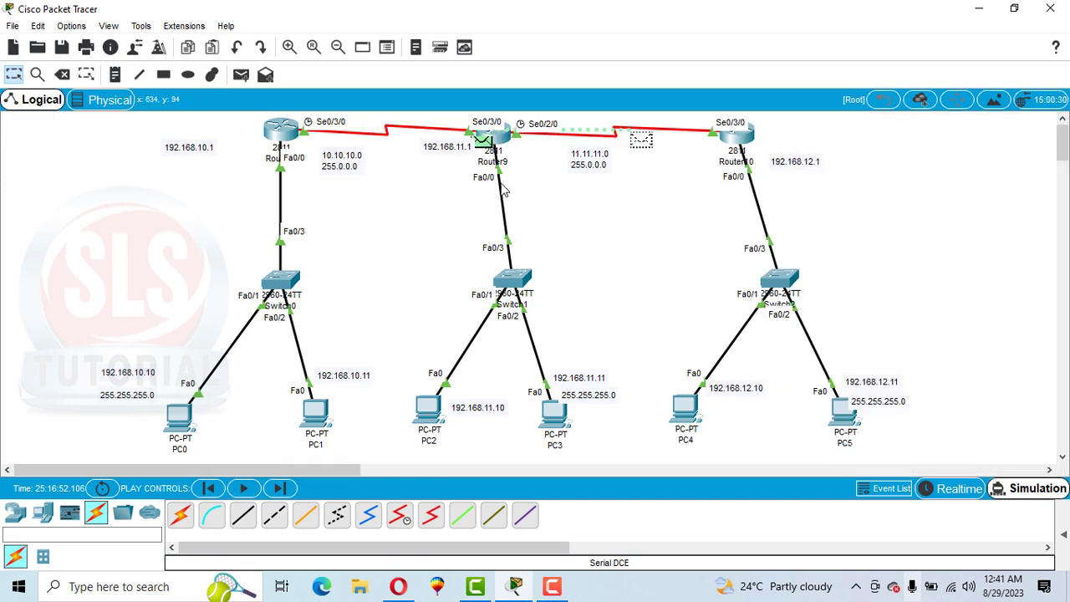